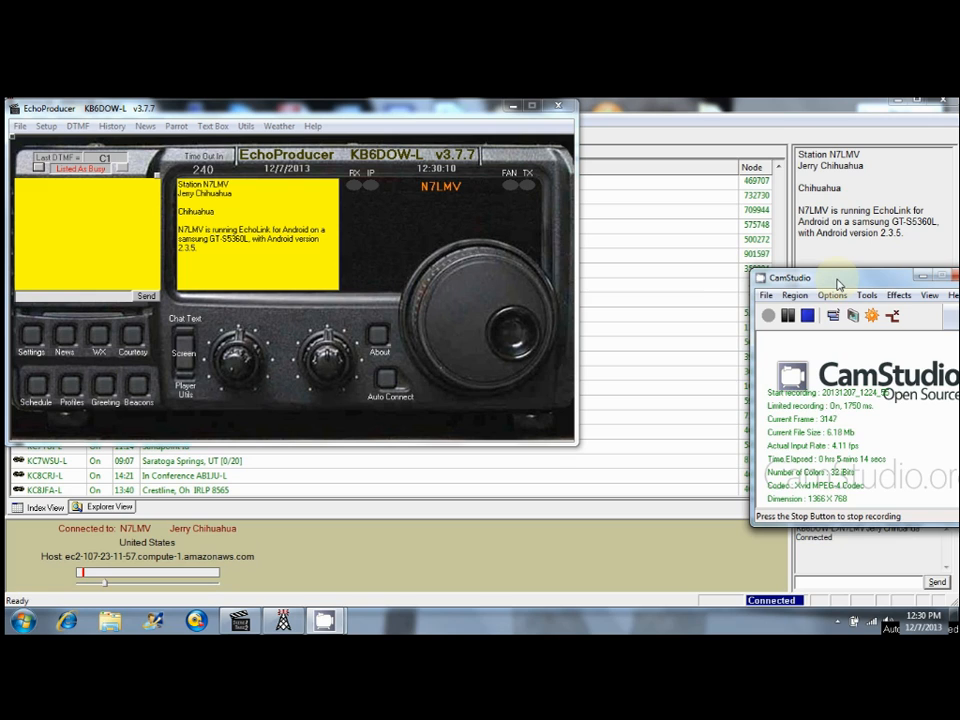
Step: Move the CamStudio window slightly aside and shift the EchoProducer window lower so the EchoLink menu bar is uncovered
left_click_drag(838, 285, 856, 289)
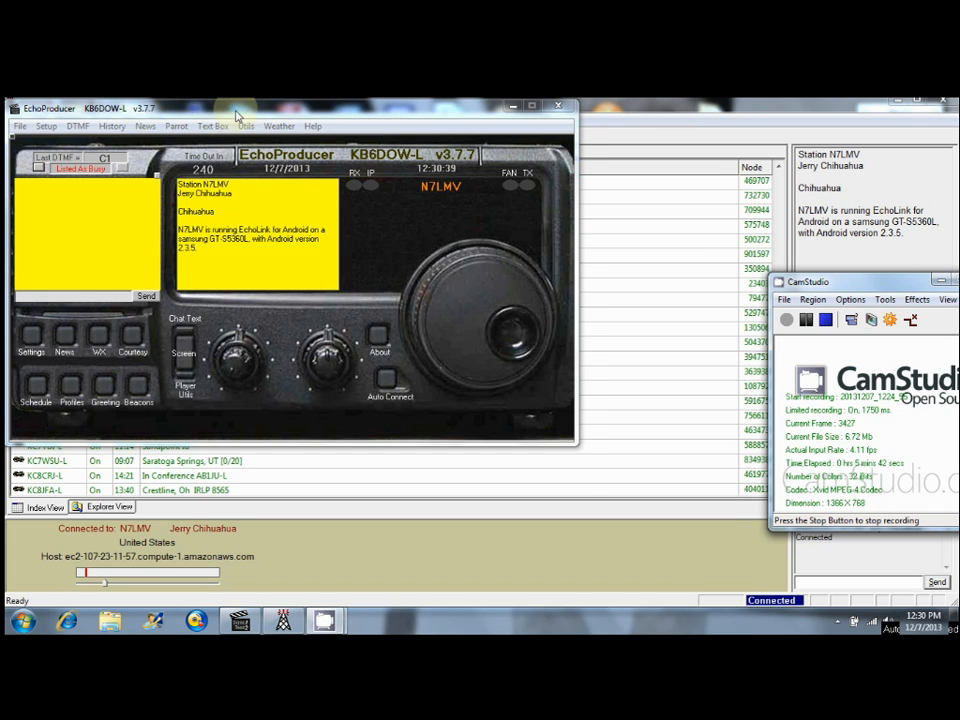
left_click_drag(238, 110, 248, 154)
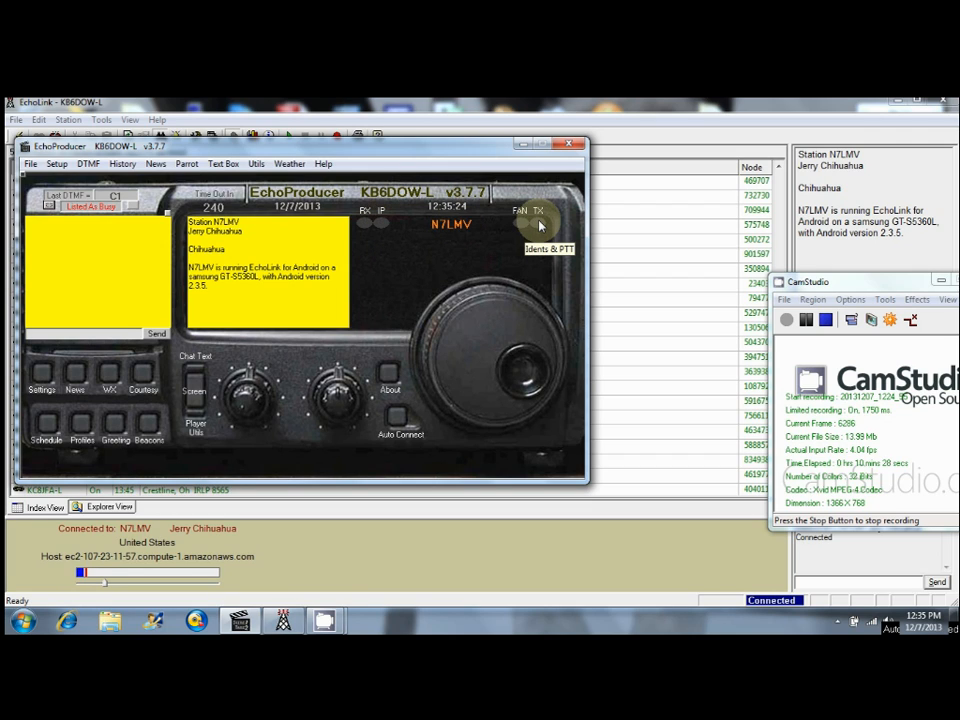
Step: Open the text box chat, examine its extra text filters, chat options and chat icons, and hide the chat window
left_click(117, 268)
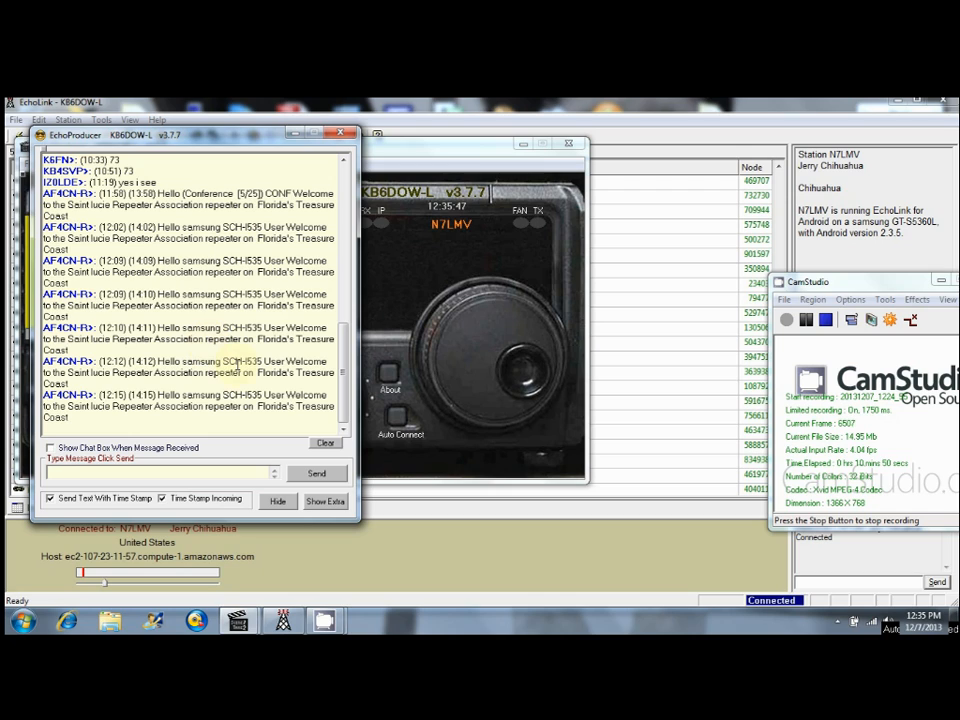
left_click(324, 501)
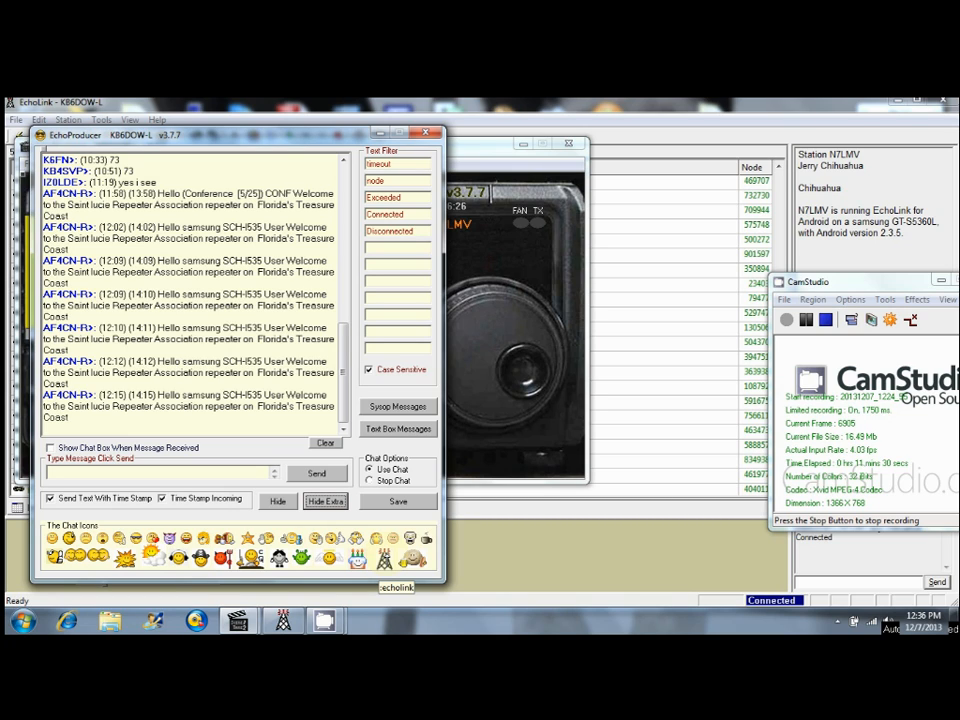
left_click(330, 503)
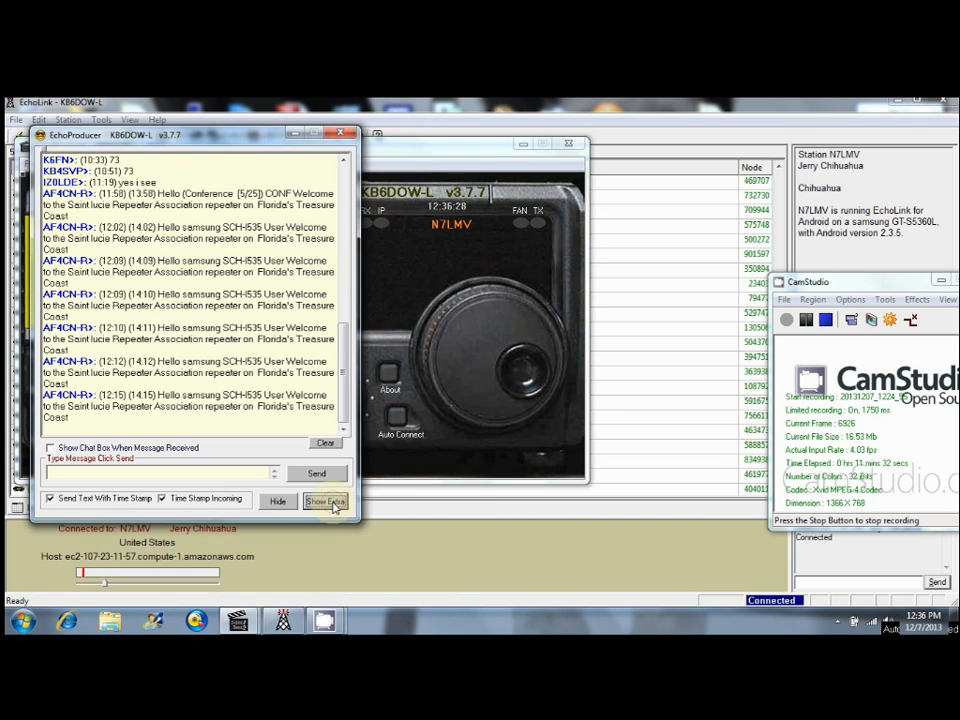
left_click(278, 501)
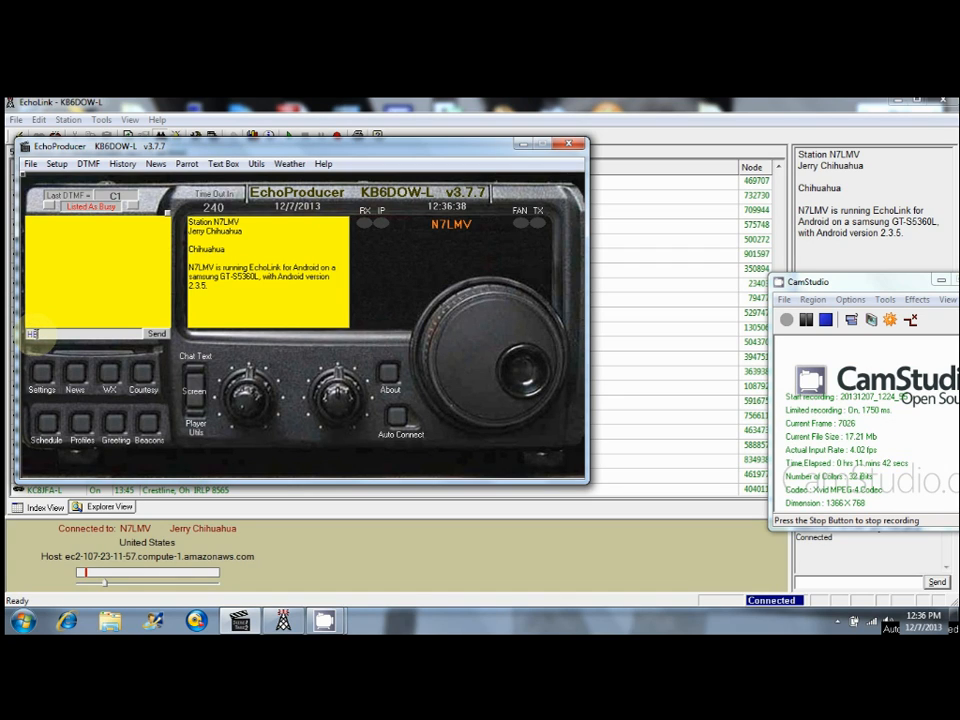
Step: Send the chat message HELLO to the connected station from the local text chat
type("HeLLO")
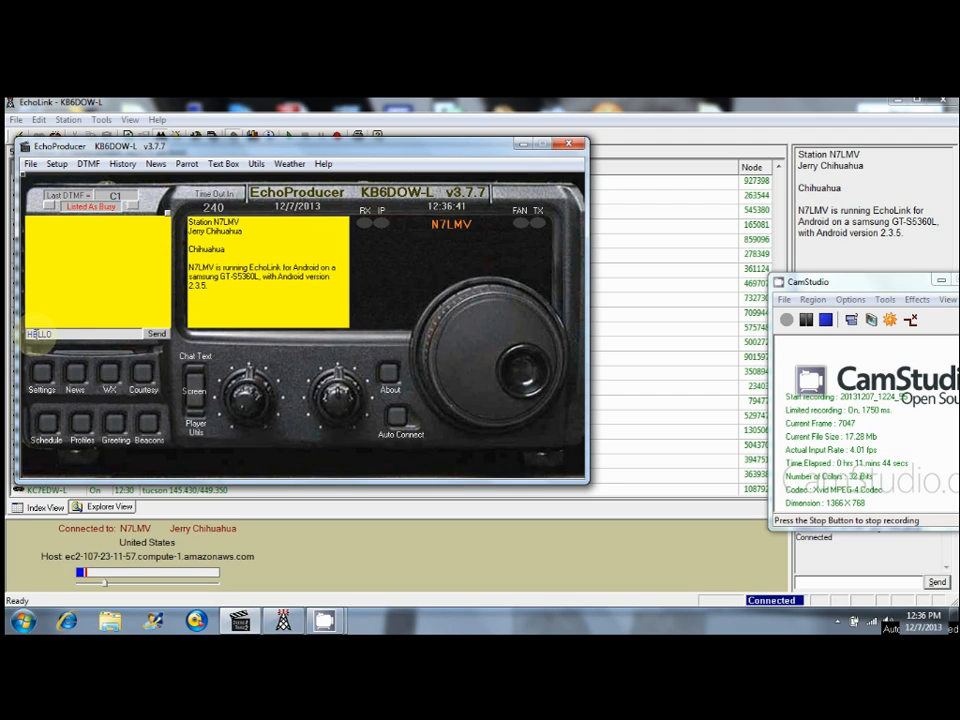
left_click(155, 333)
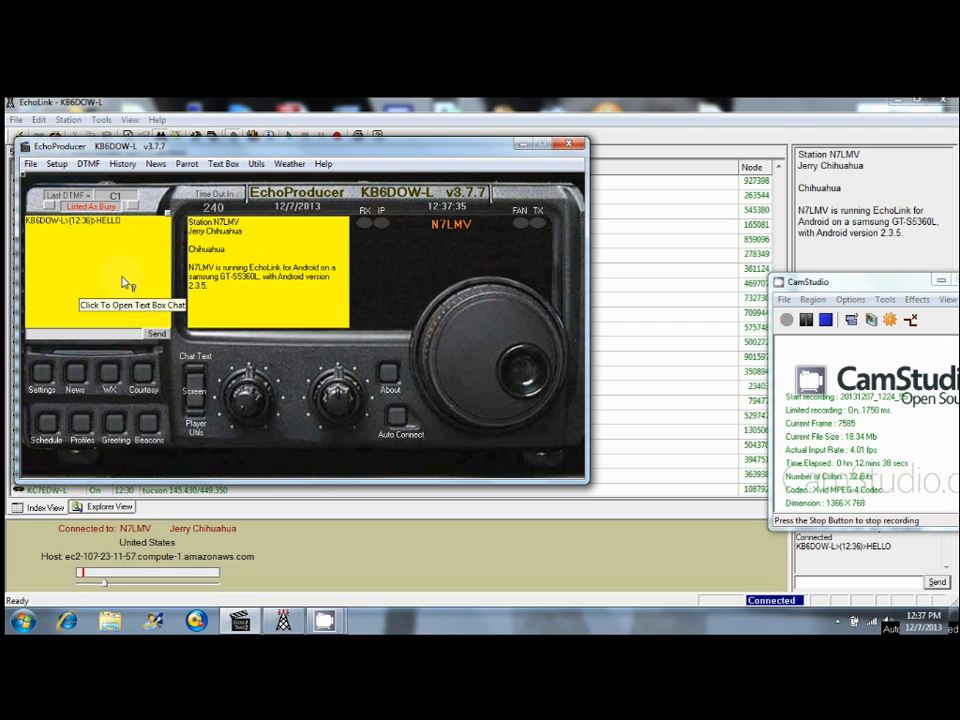
Step: Hide and redisplay the local text chat, and cycle the text screen colour through green and grey back to yellow
left_click(198, 375)
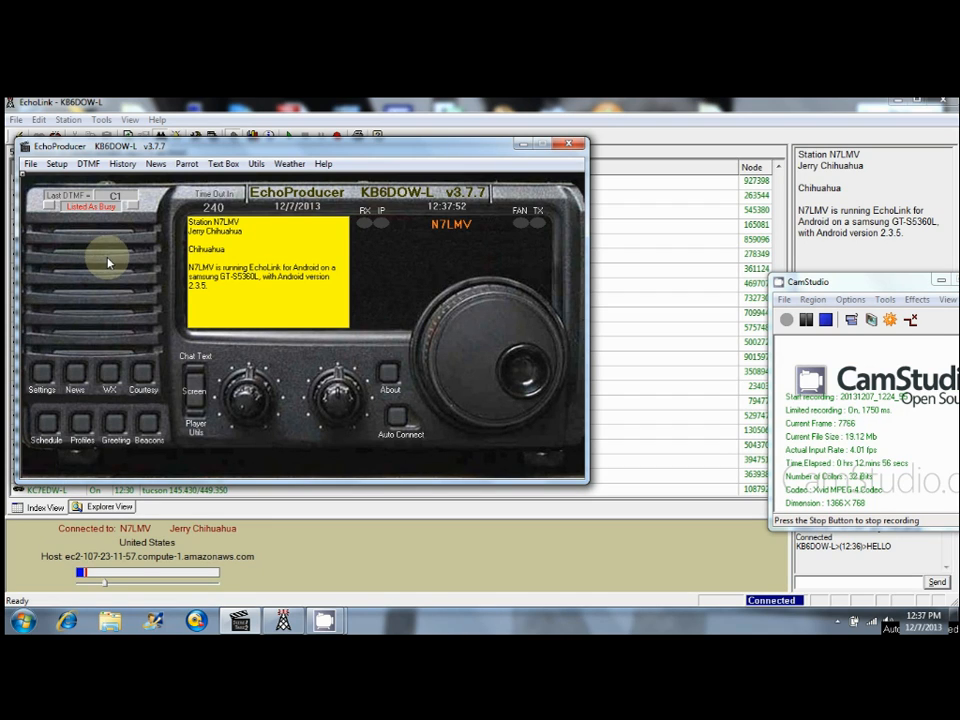
left_click(193, 372)
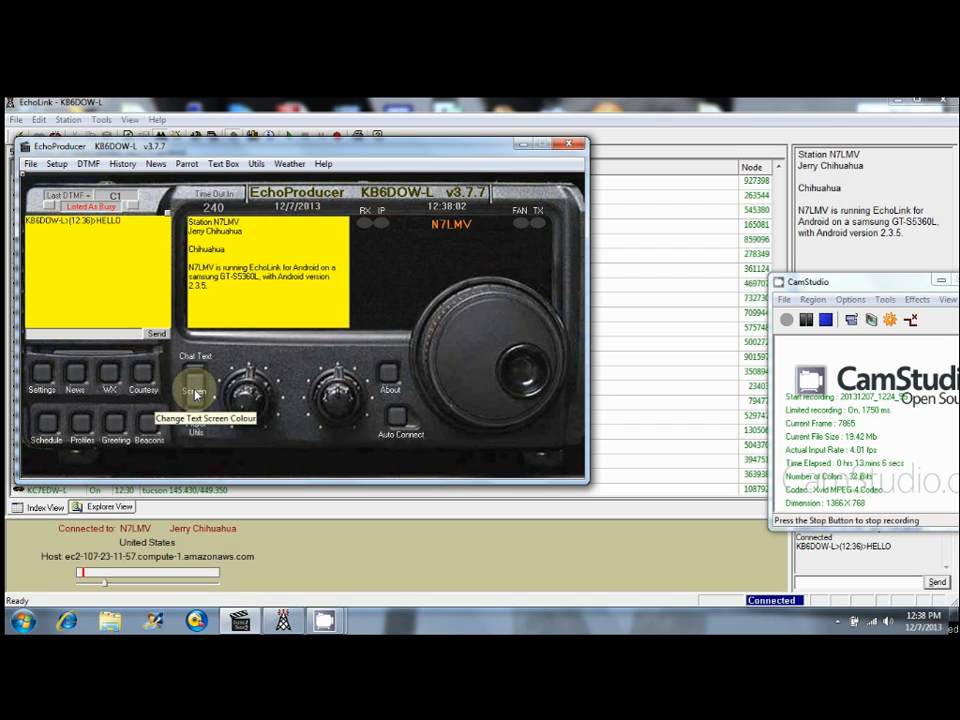
left_click(196, 394)
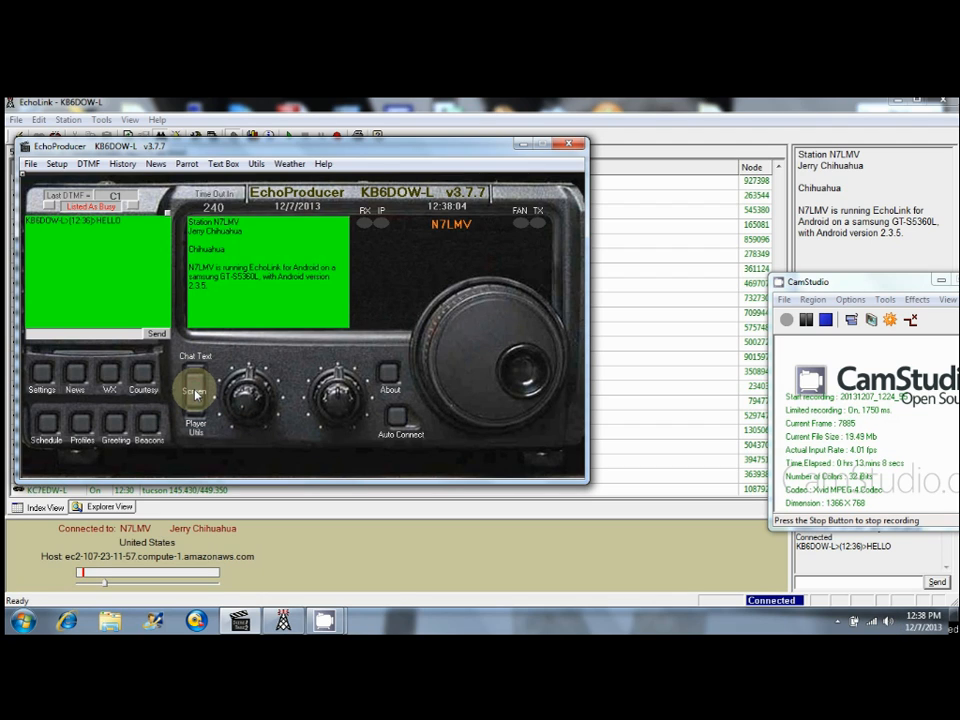
left_click(196, 394)
left_click(196, 394)
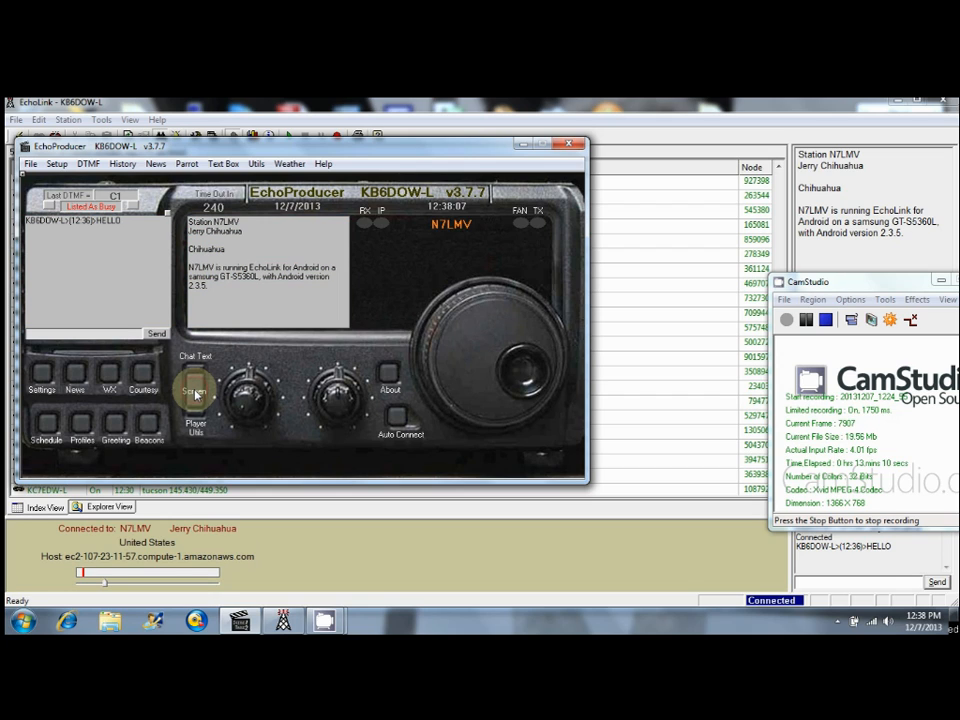
left_click(196, 394)
left_click(196, 394)
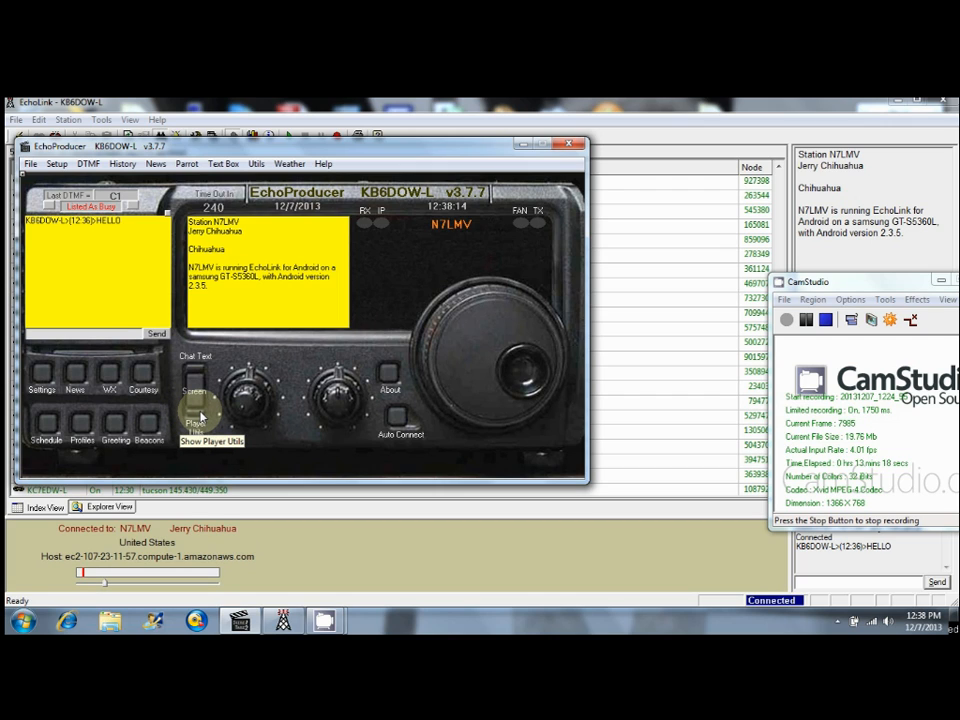
Step: Examine the Player Utils window with its playback controls, transmission breaks and audio settings, and hide it
left_click(197, 420)
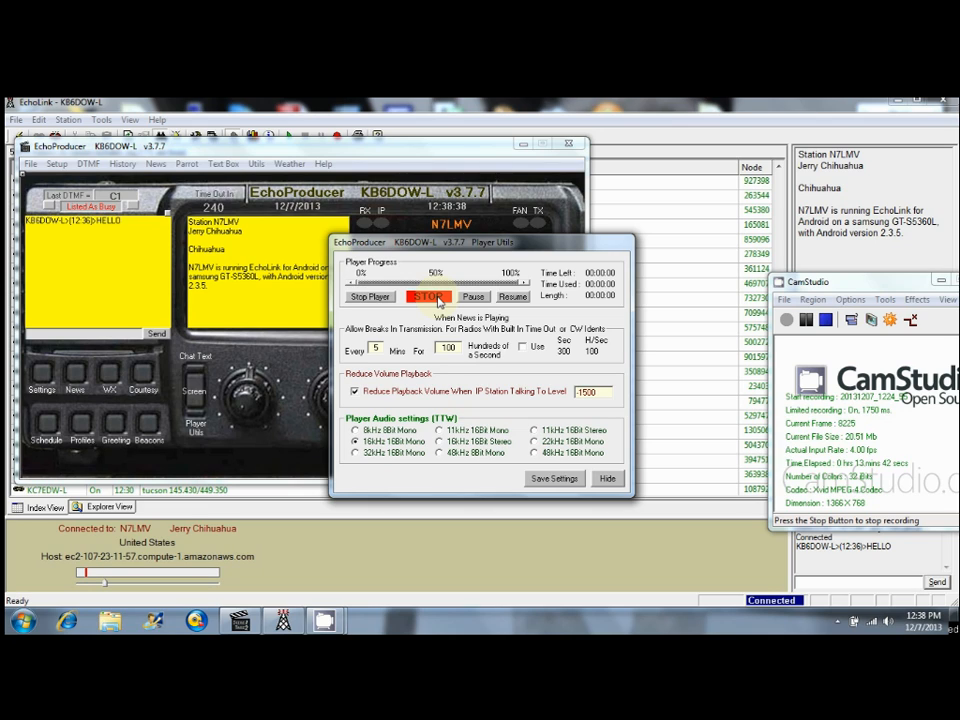
left_click(610, 479)
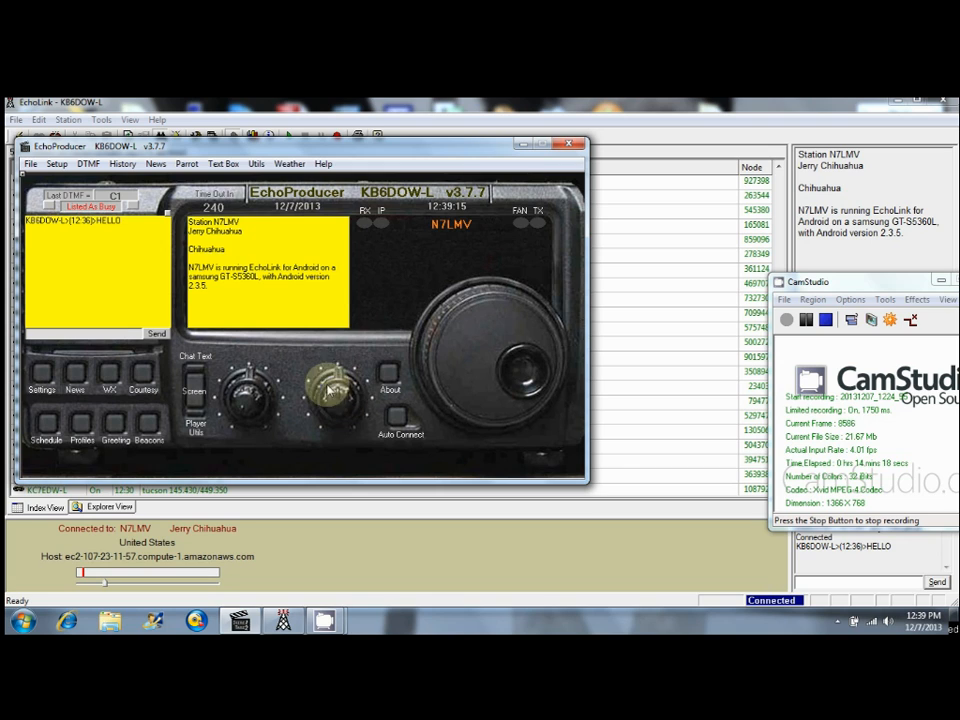
Step: Switch to EchoLink to look at its playback and recording sound device options, and bring EchoProducer and CamStudio back
left_click(198, 108)
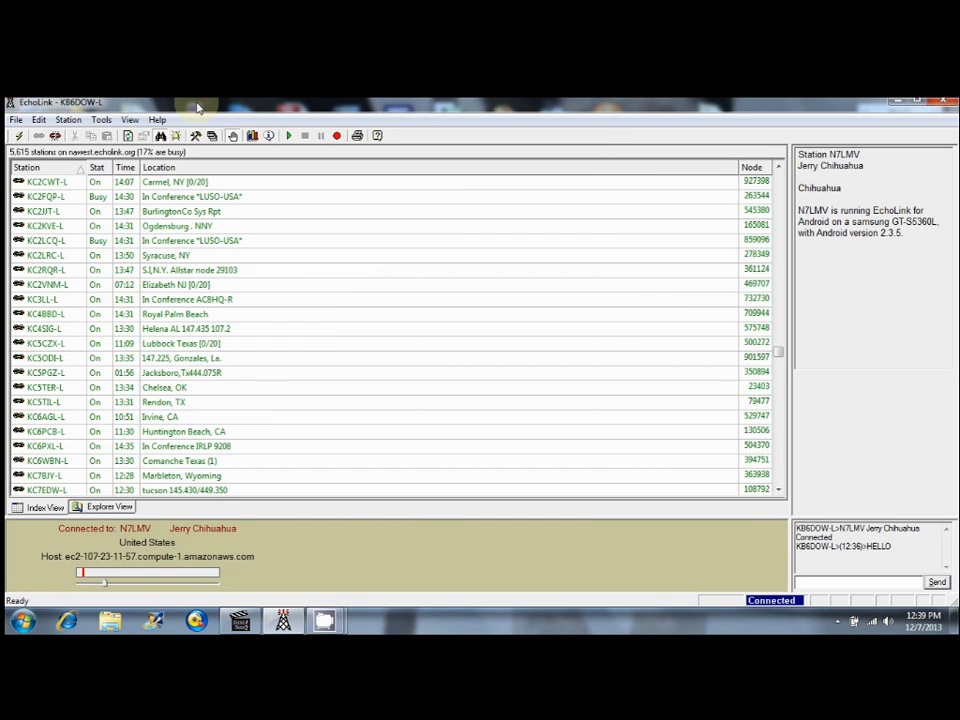
left_click(103, 120)
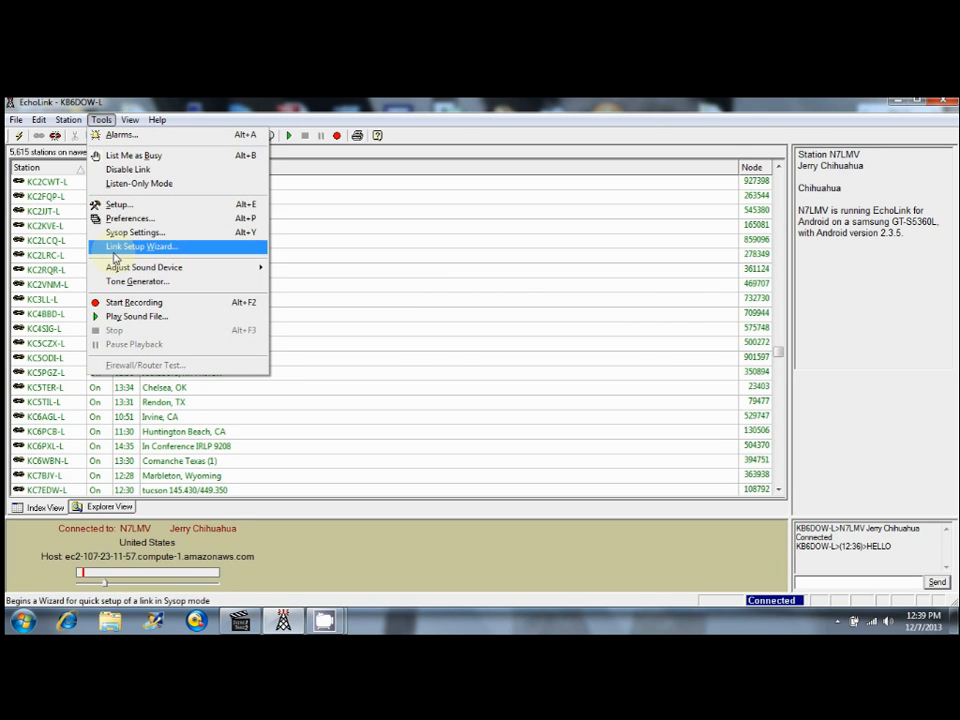
mouse_move(121, 272)
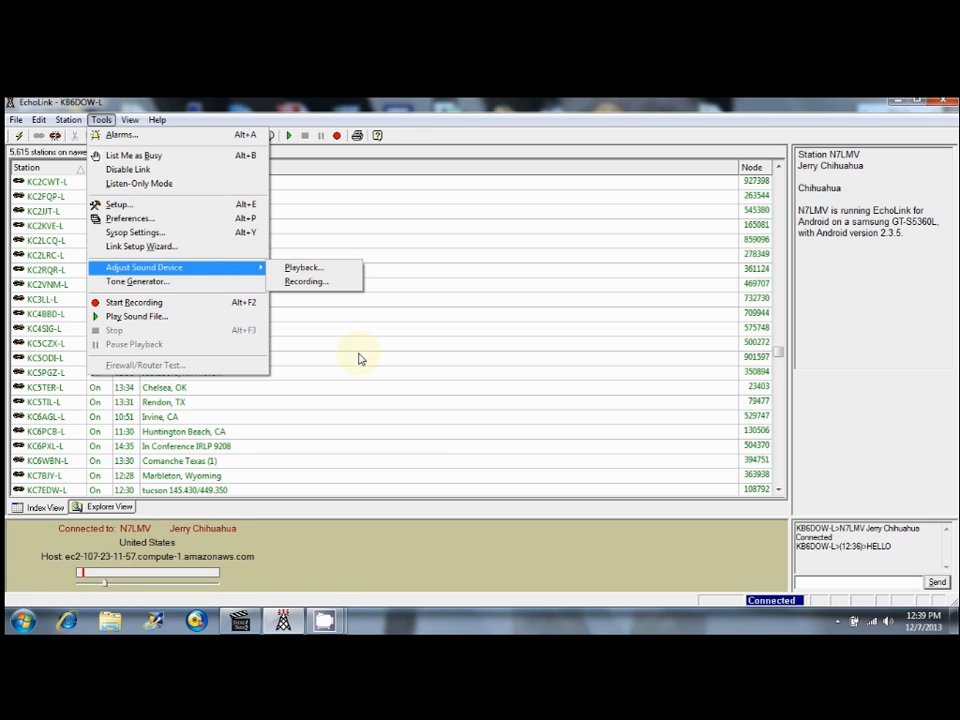
left_click(241, 624)
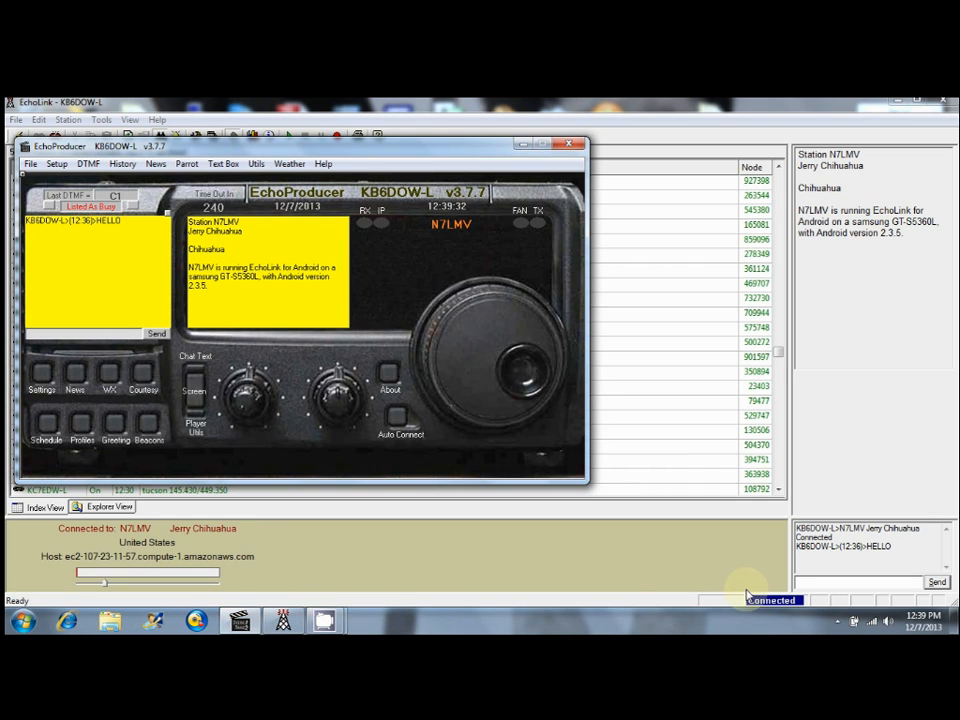
left_click(836, 625)
left_click(857, 527)
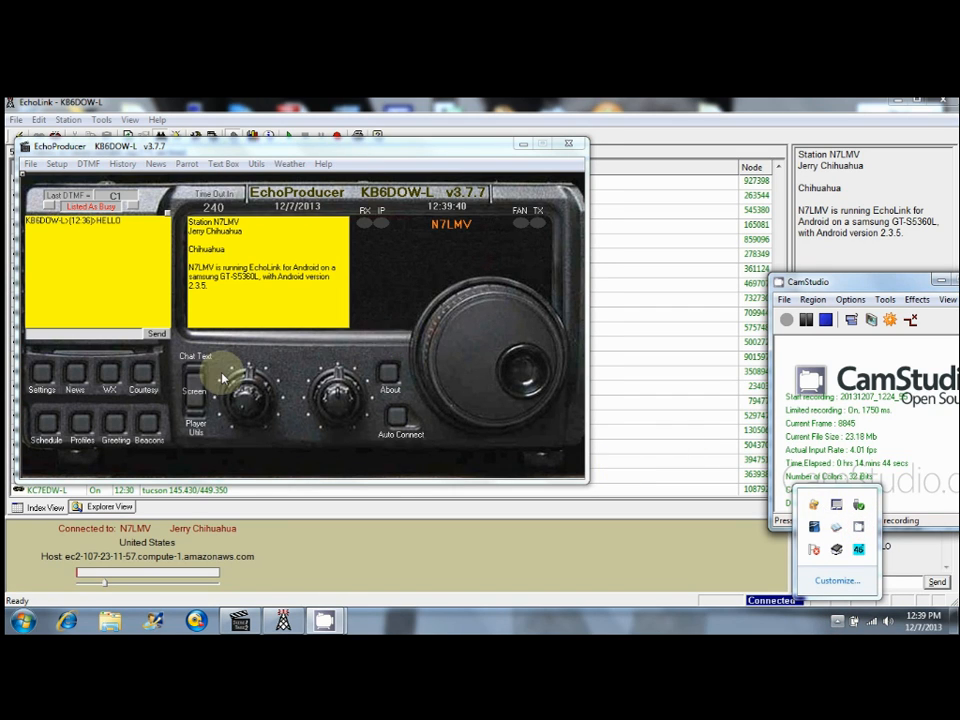
Step: View EchoProducer's About window and the Auto Connect list of stations, hiding each one after viewing
left_click(392, 377)
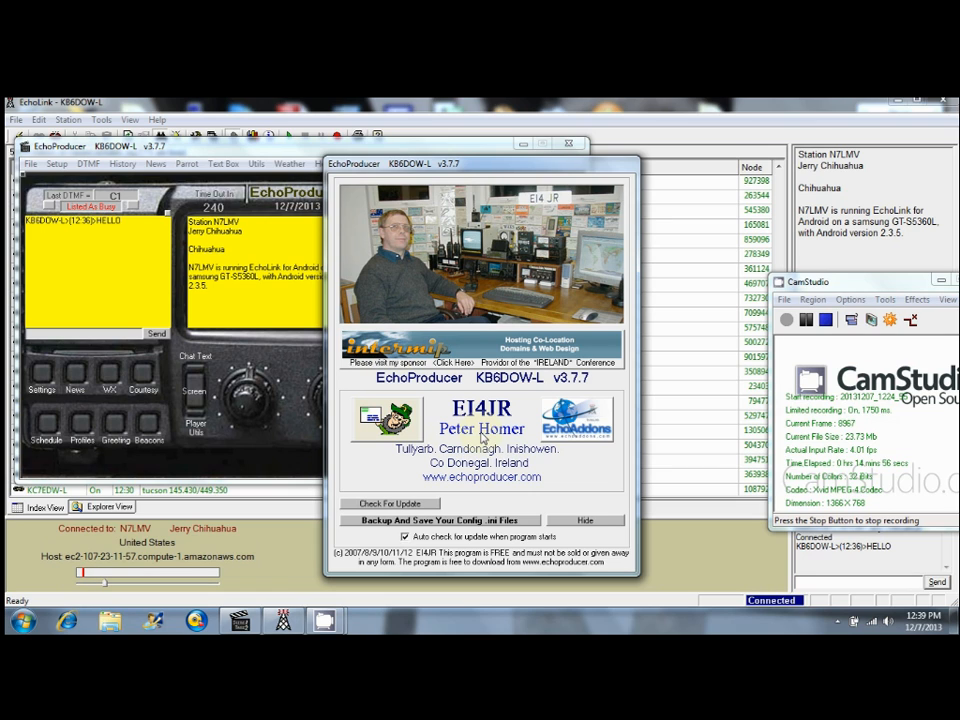
left_click(587, 531)
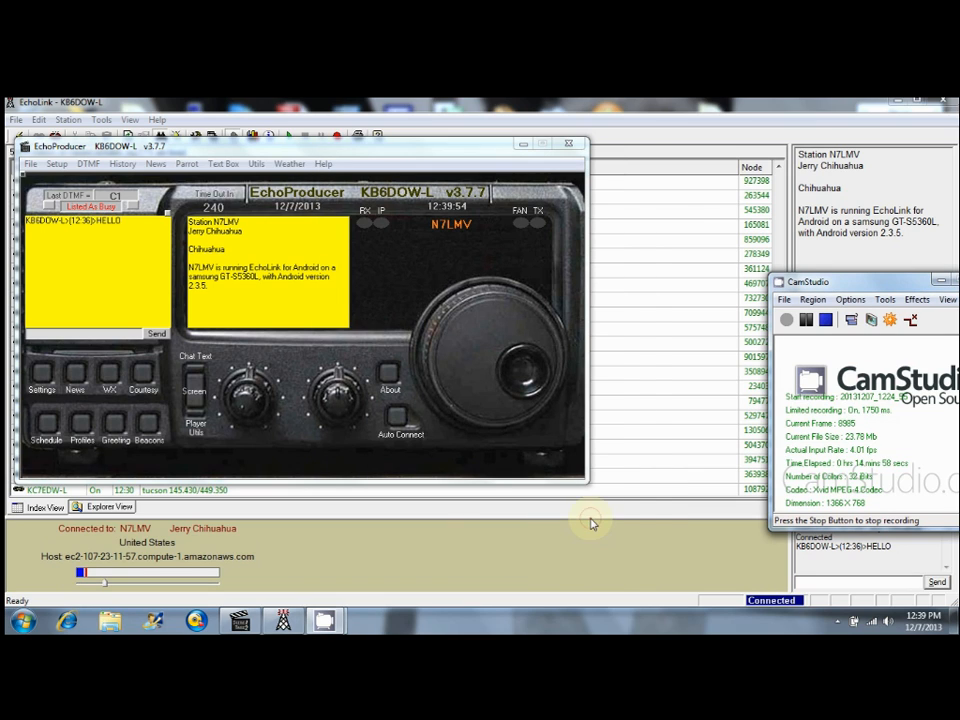
left_click(401, 421)
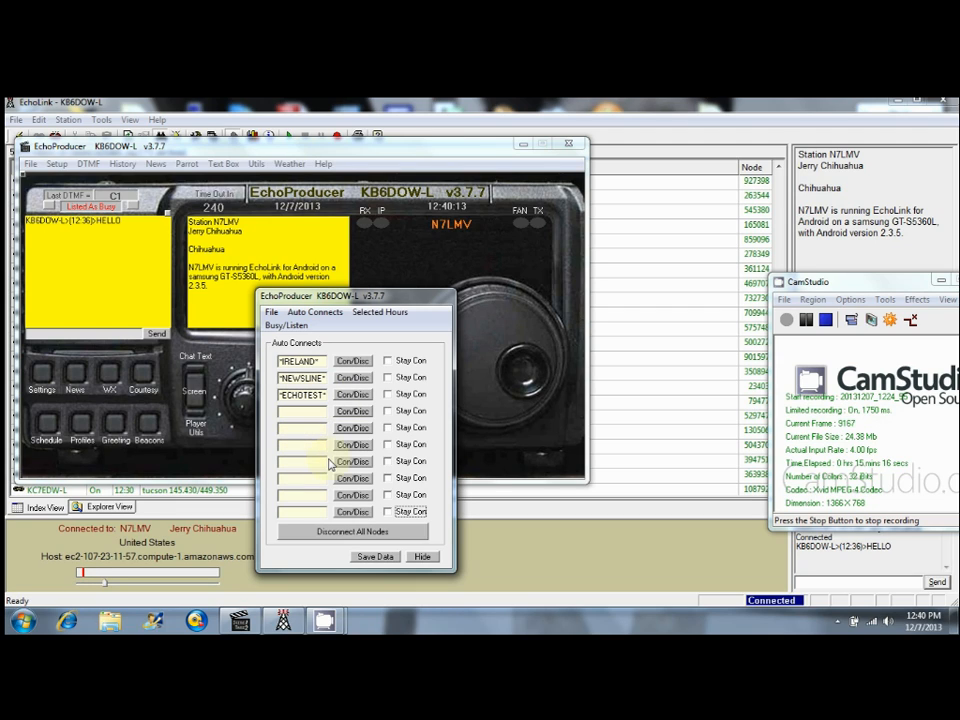
left_click(423, 558)
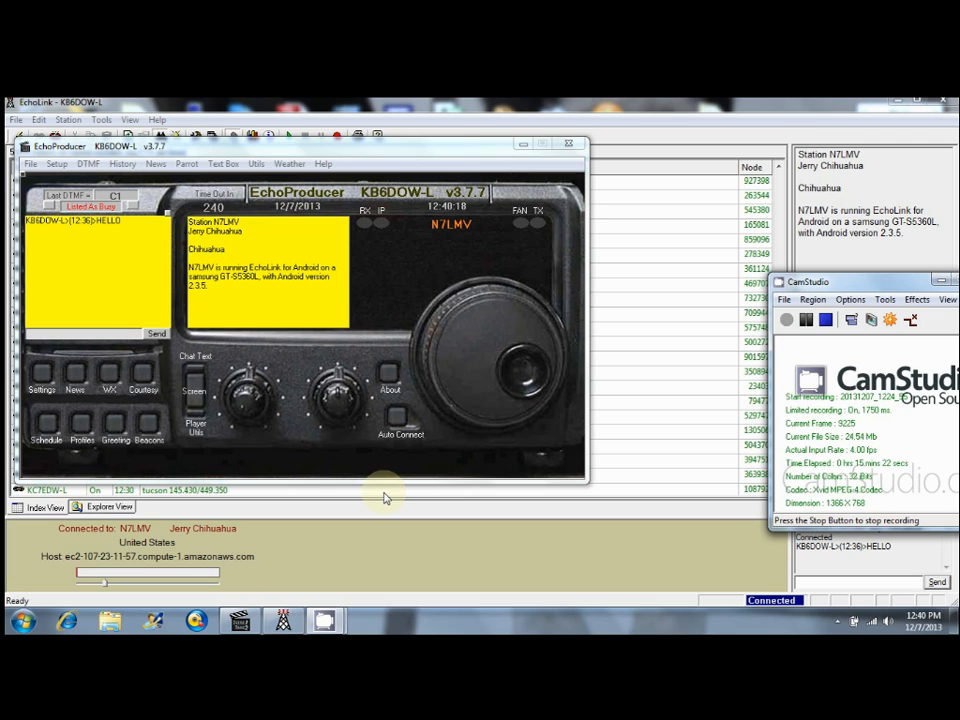
Step: In the courtesy settings, switch Use Curtesy ID on and back off, save the settings and hide the window
left_click(142, 378)
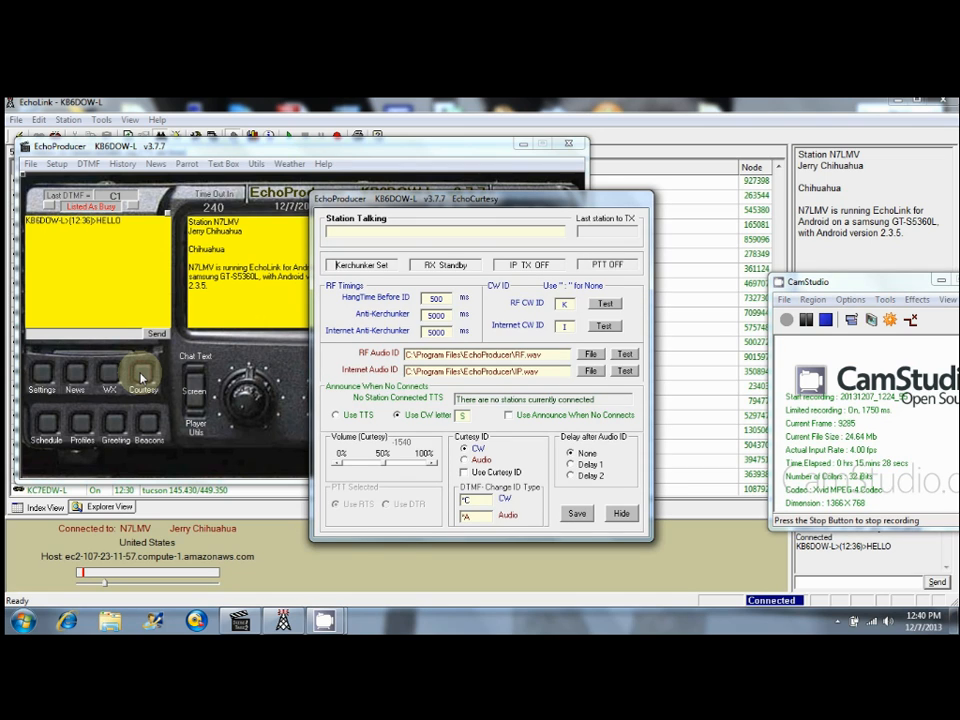
left_click(466, 475)
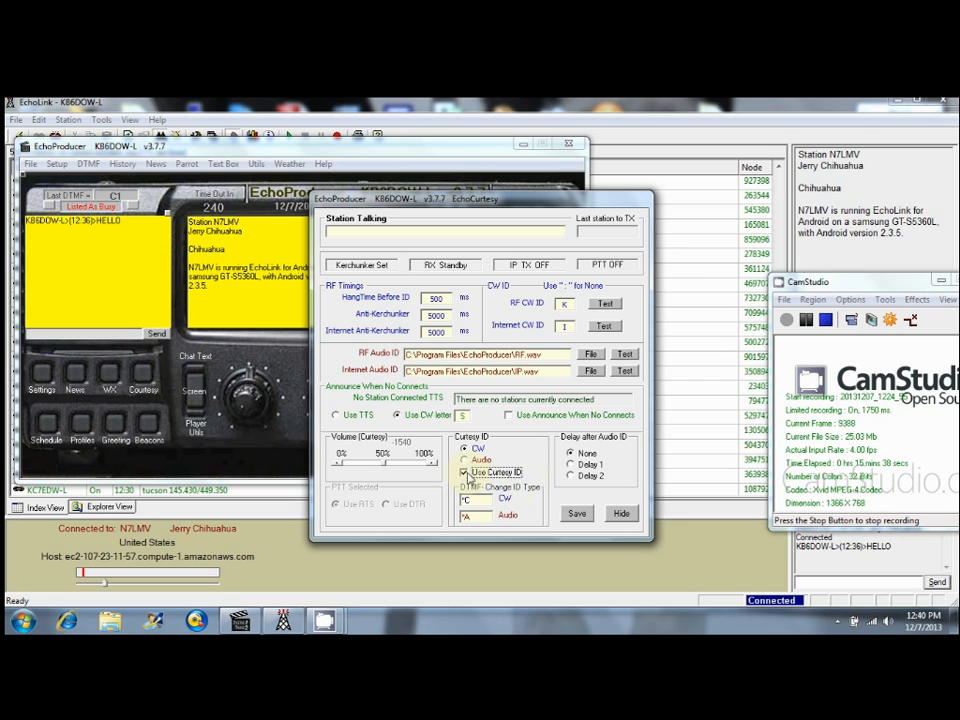
left_click(464, 473)
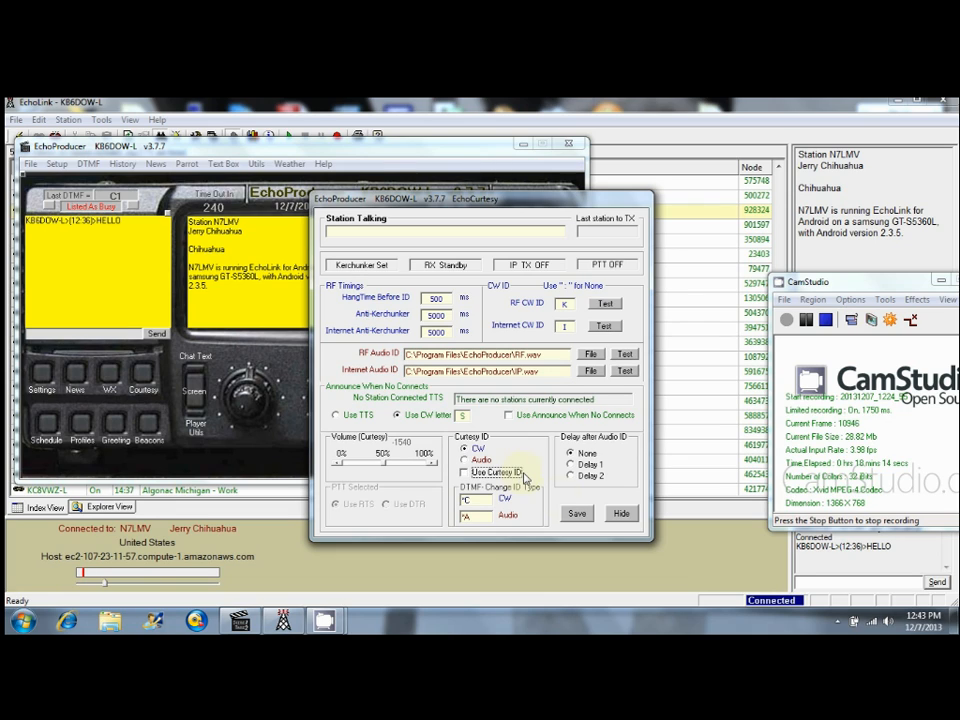
left_click(576, 514)
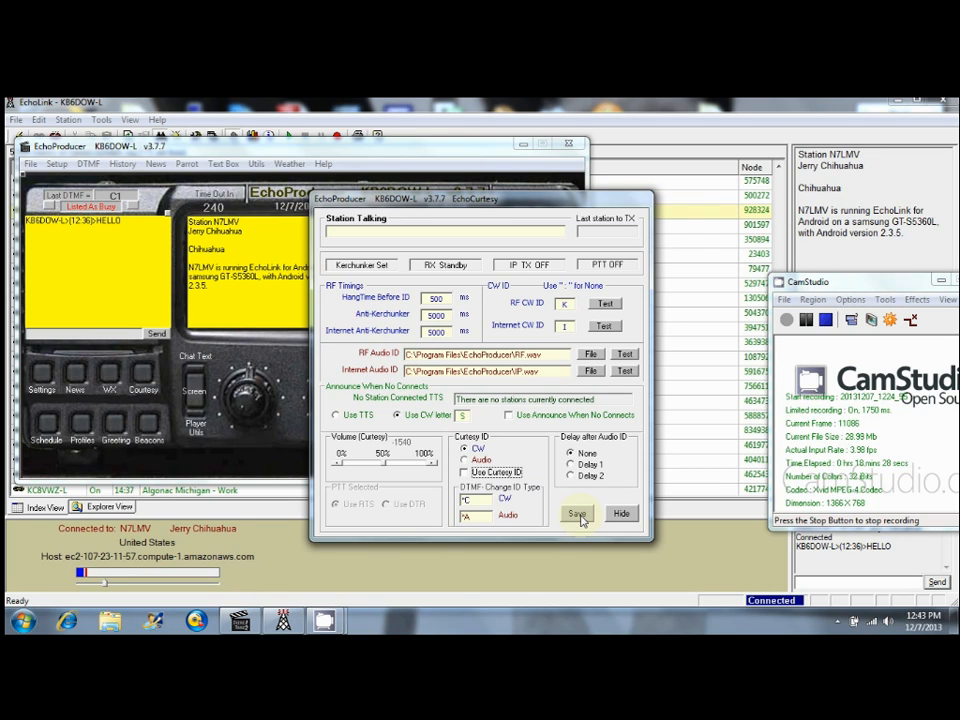
left_click(578, 514)
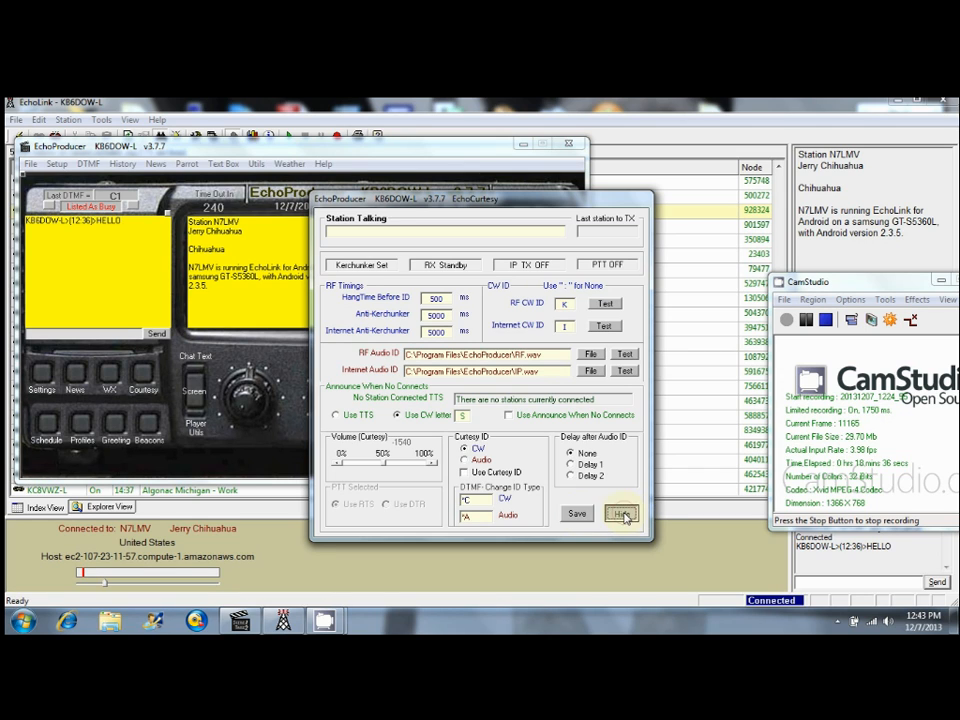
left_click(626, 514)
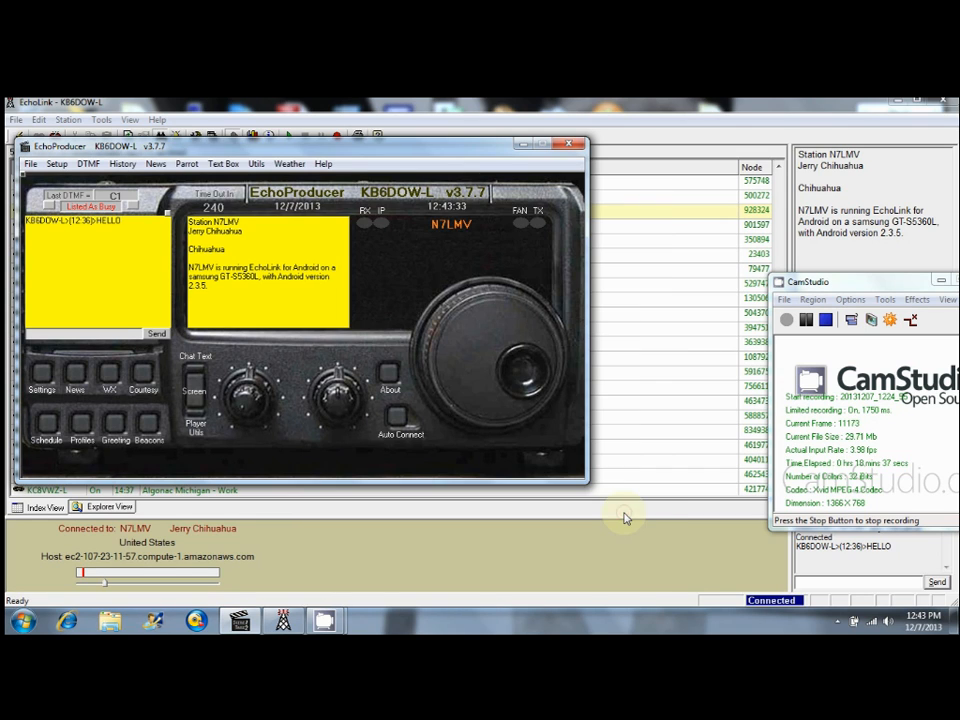
Step: Open the Announcements page of the Idents / Settings window, keep Allow CW Ident Only During Disable enabled, and save the settings
left_click(42, 378)
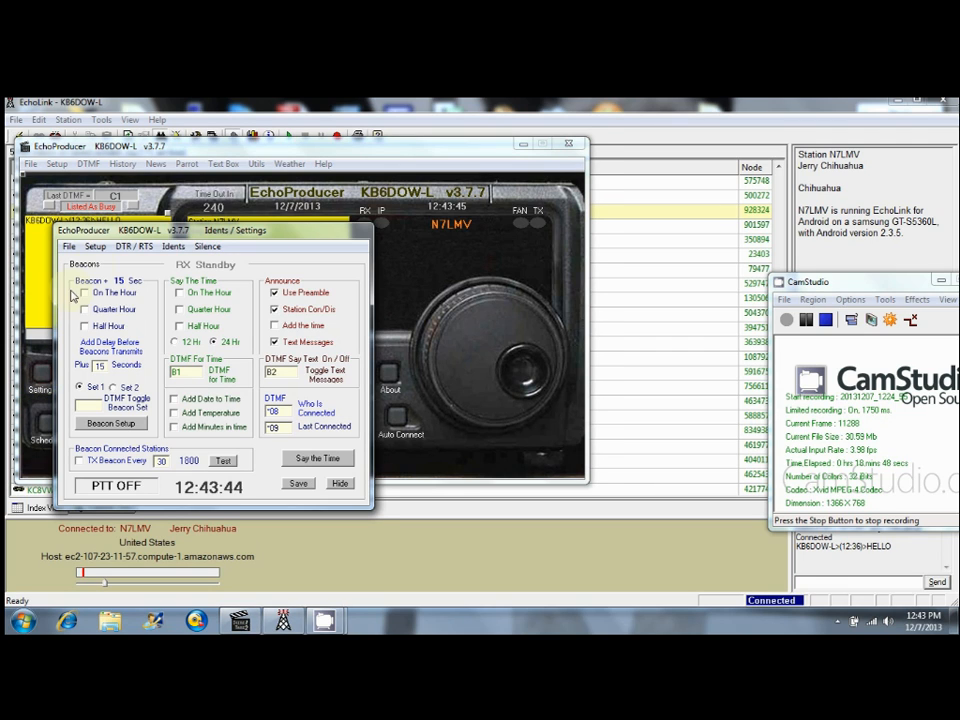
left_click(94, 248)
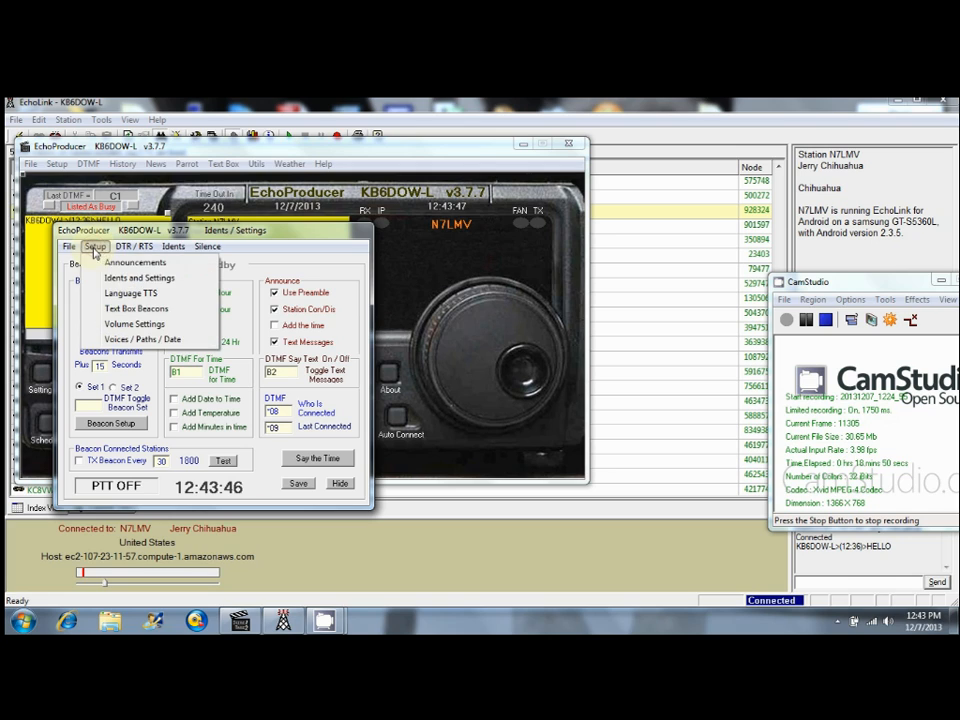
left_click(112, 263)
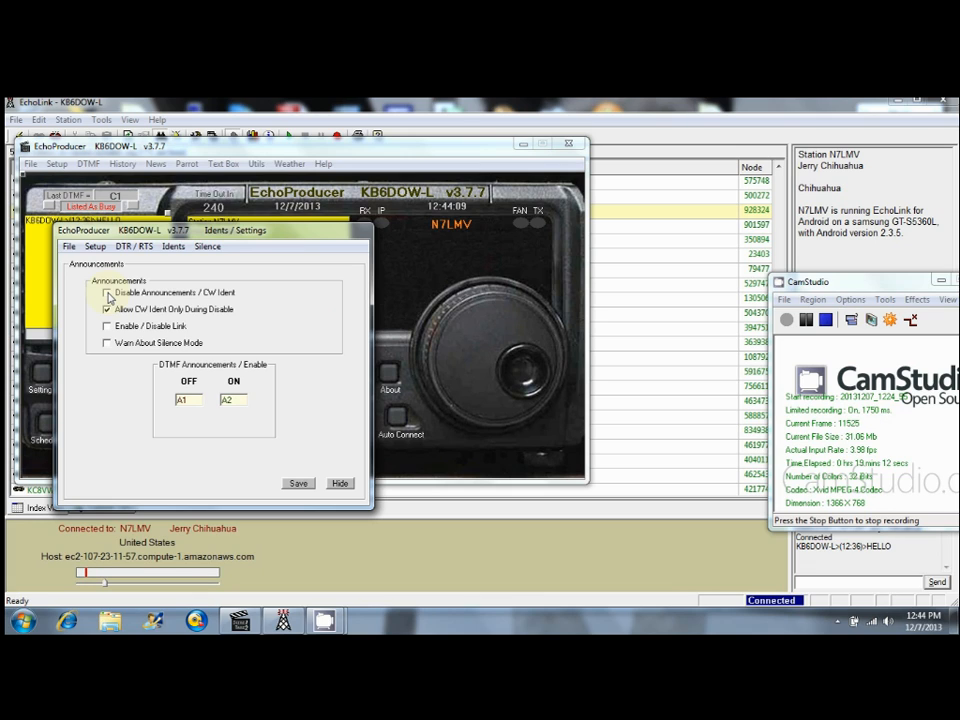
left_click(108, 310)
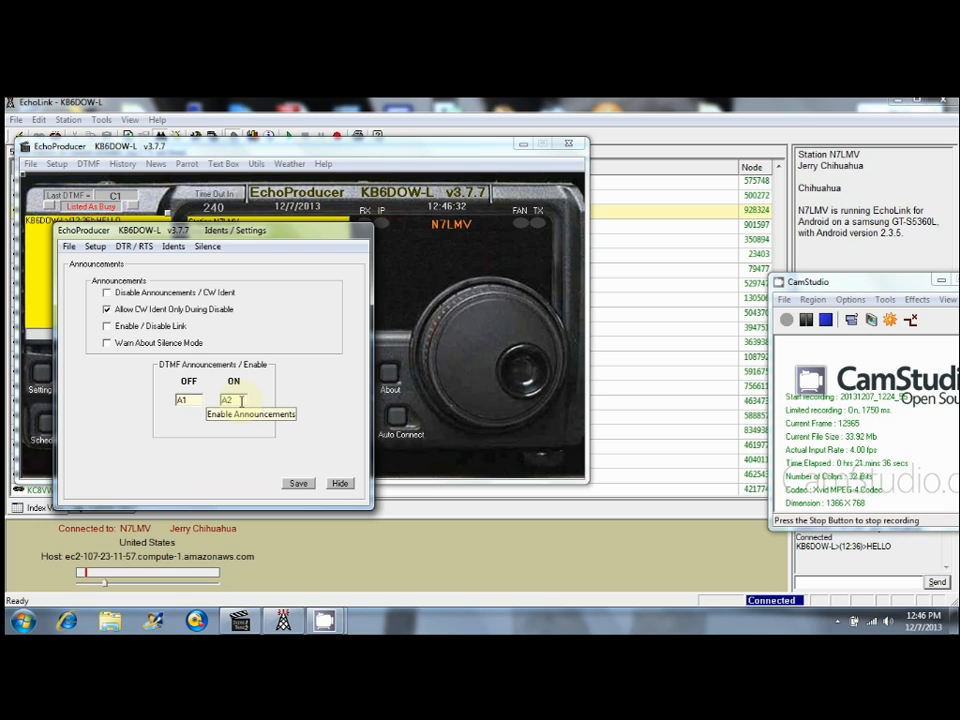
left_click(293, 485)
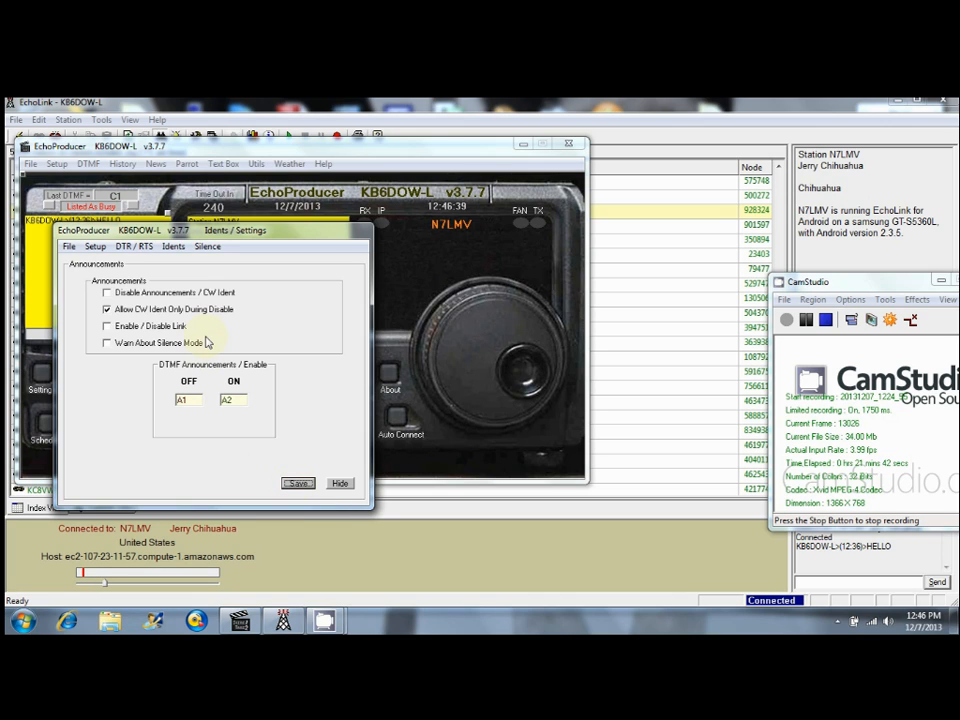
left_click(92, 247)
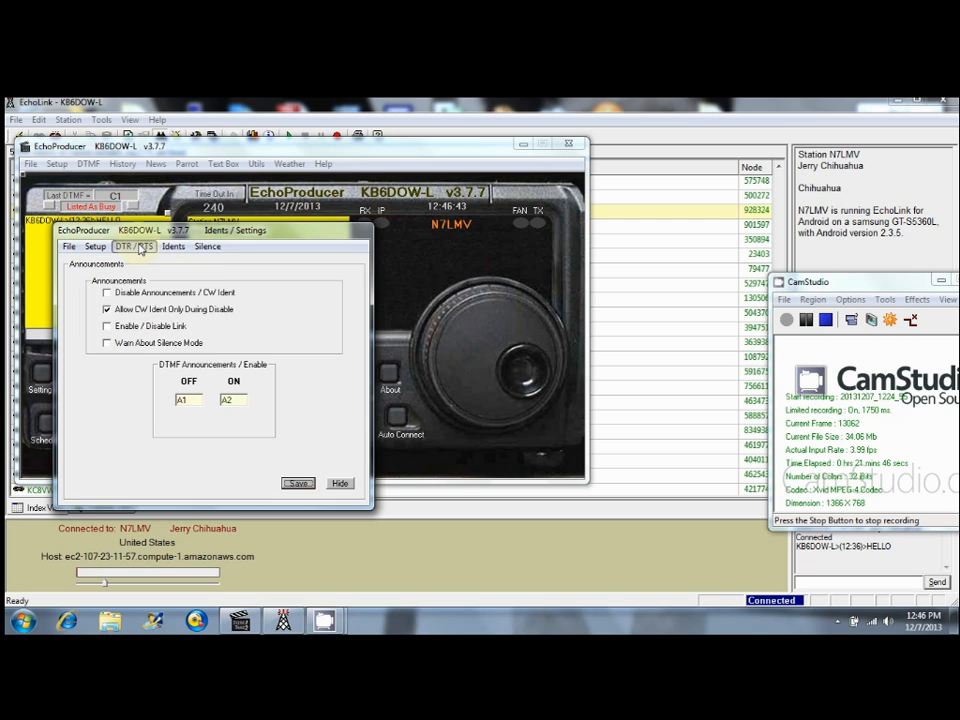
Step: Show the Idents and Settings page and switch the Quarter Hour beacon on and back off
left_click(95, 247)
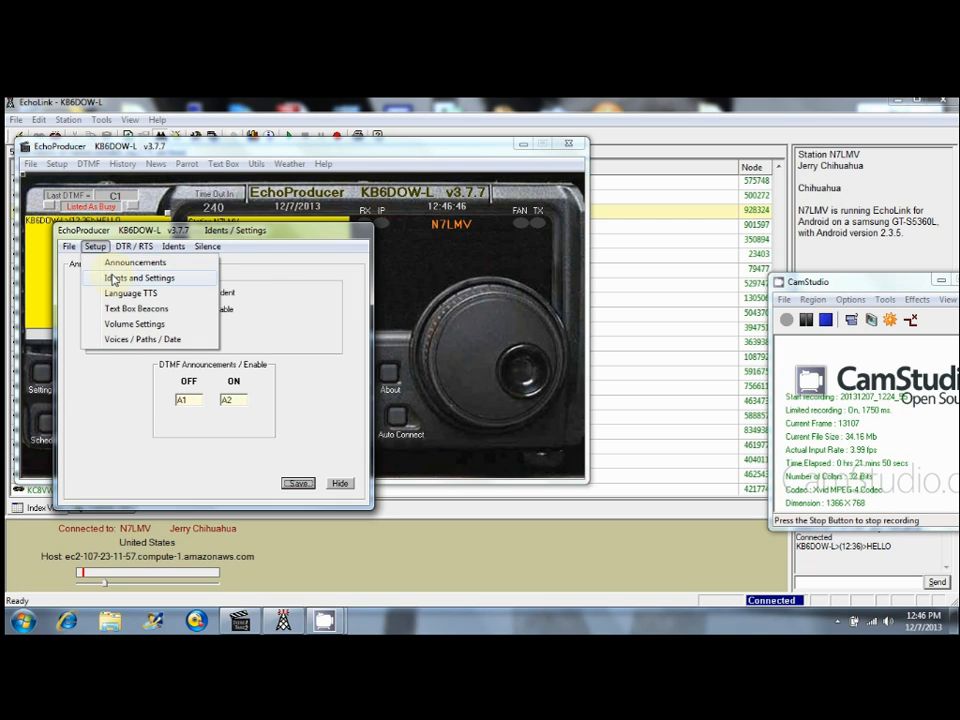
left_click(114, 279)
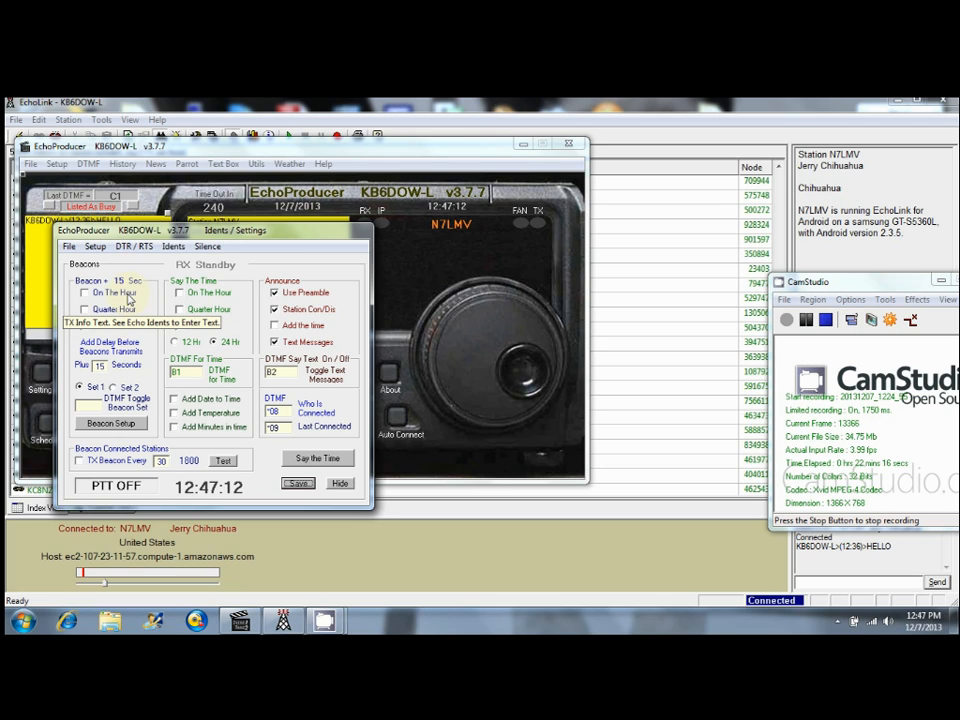
left_click(86, 309)
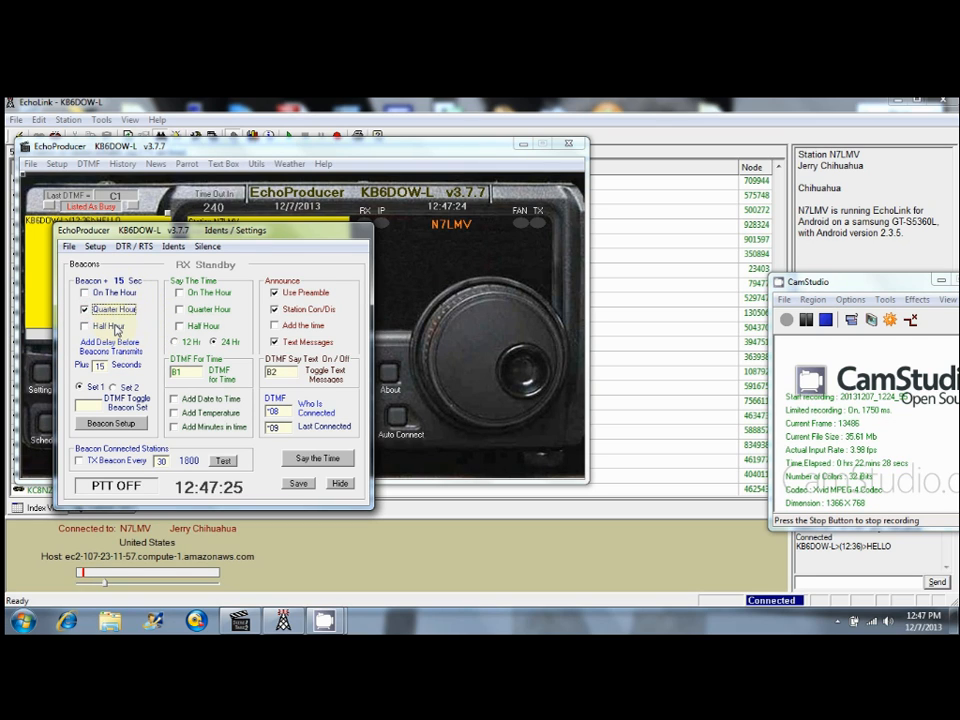
left_click(86, 310)
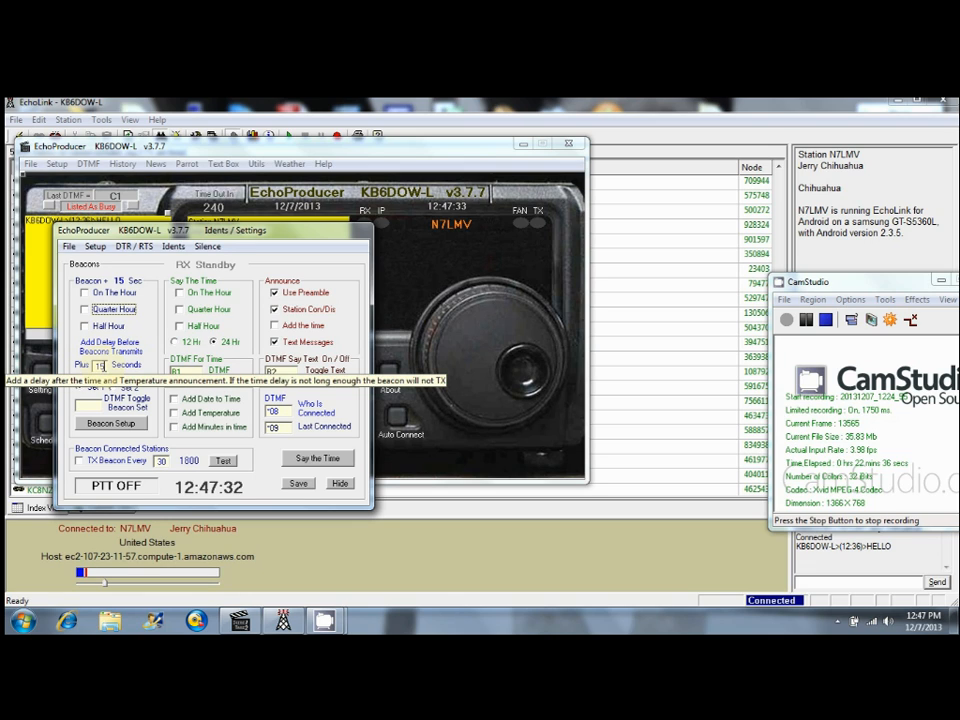
Step: Set the delay before beacons transmit to 6 seconds and the DTMF Toggle Beacon Set code to A3
left_click_drag(105, 366, 91, 367)
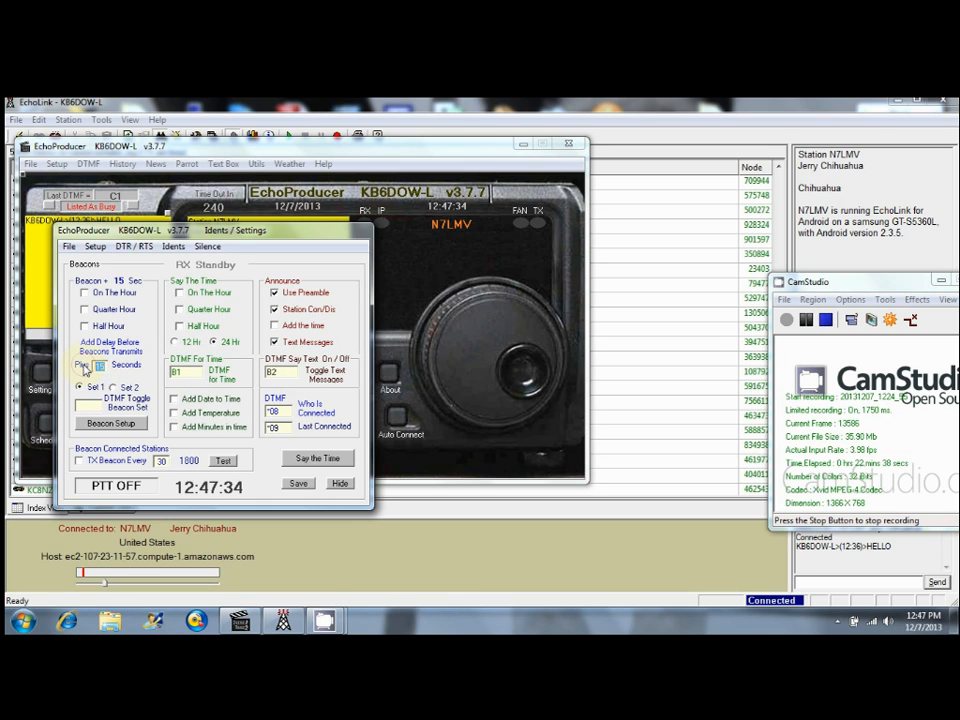
type("6")
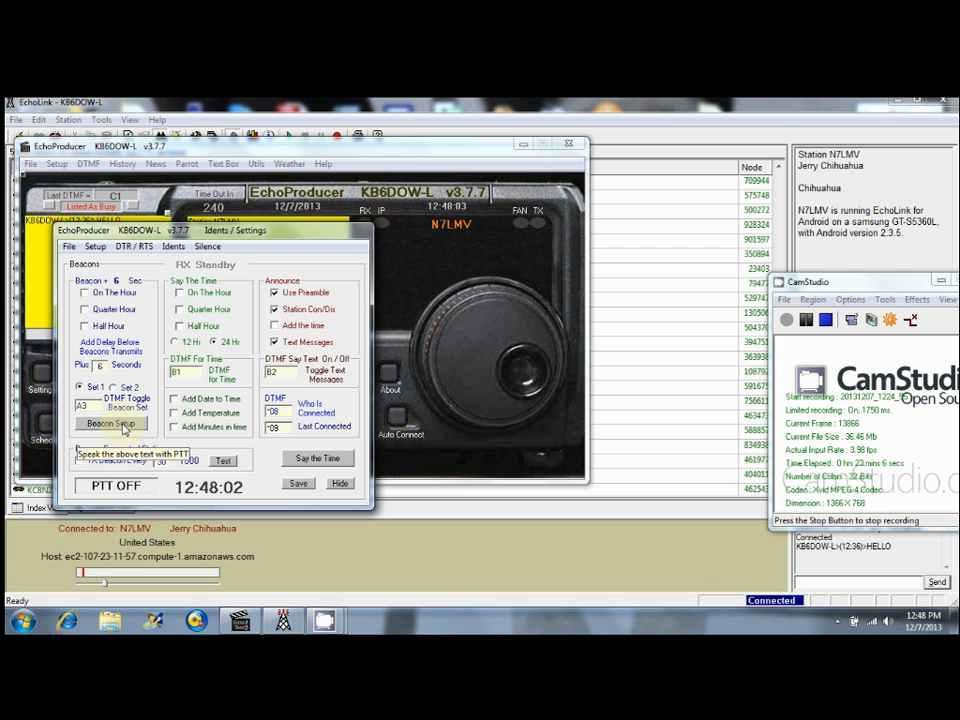
Step: Open the beacon setup for Set 1 and load the News4 file from the EchoProducer folder as beacon 1
left_click(111, 424)
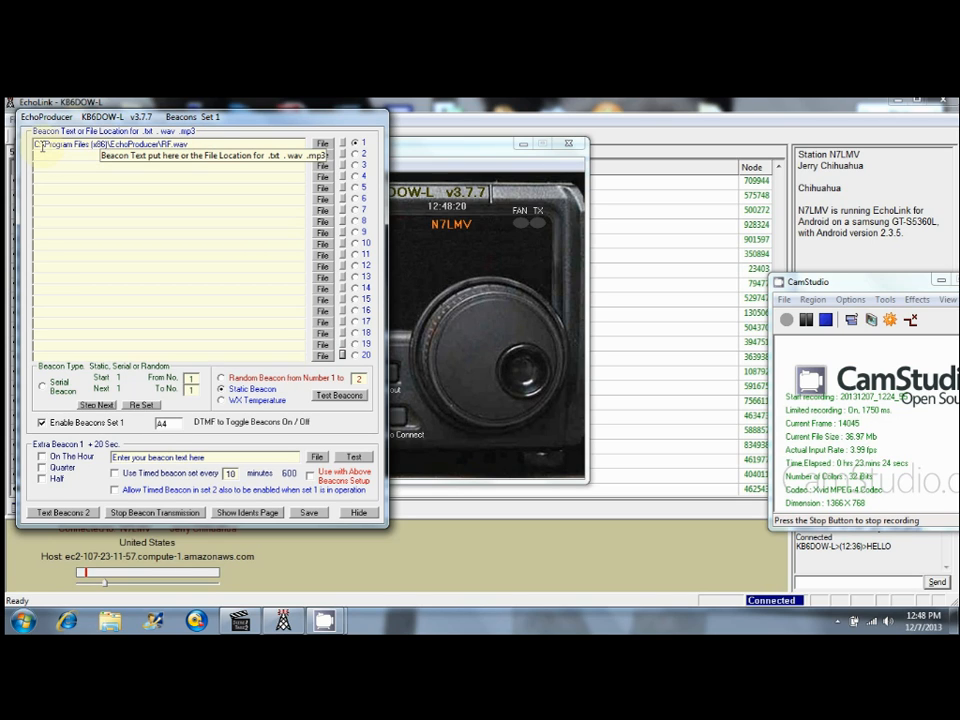
left_click(322, 146)
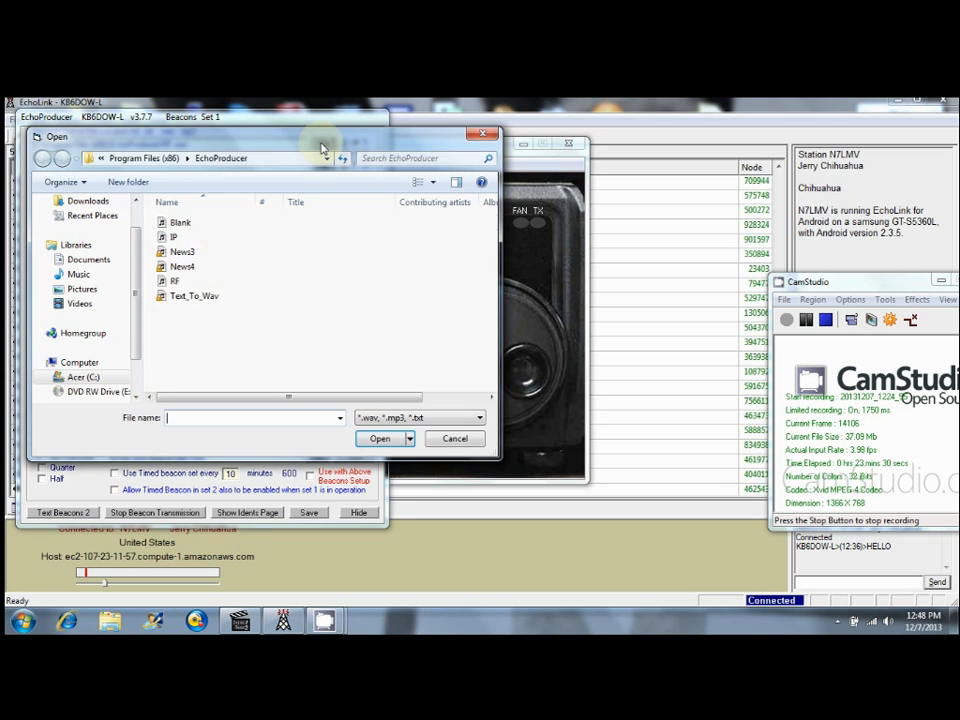
left_click(181, 267)
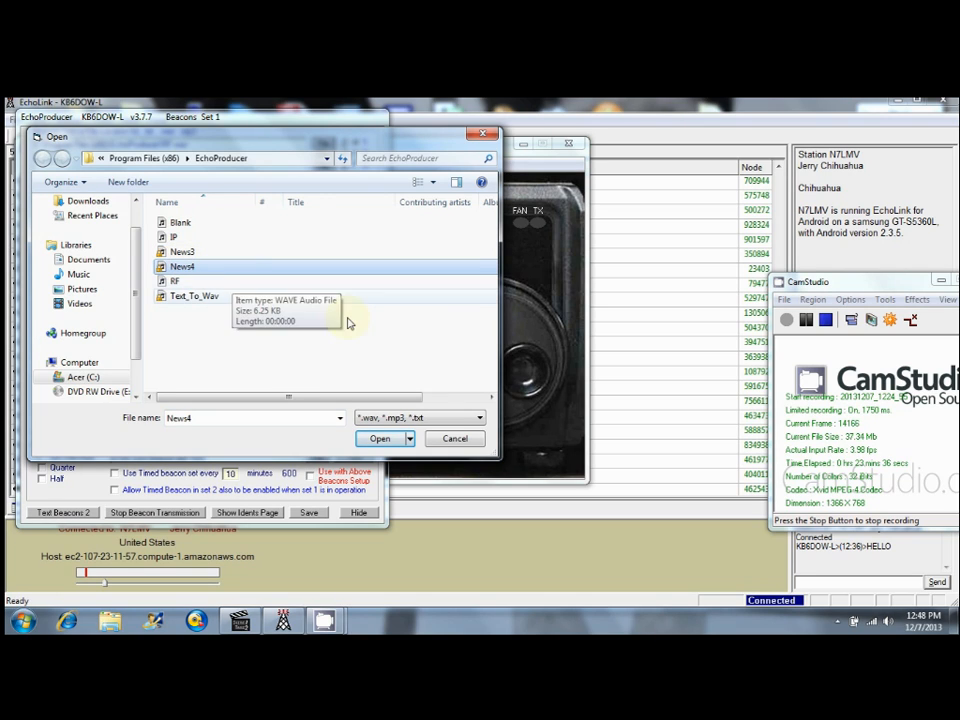
left_click(379, 439)
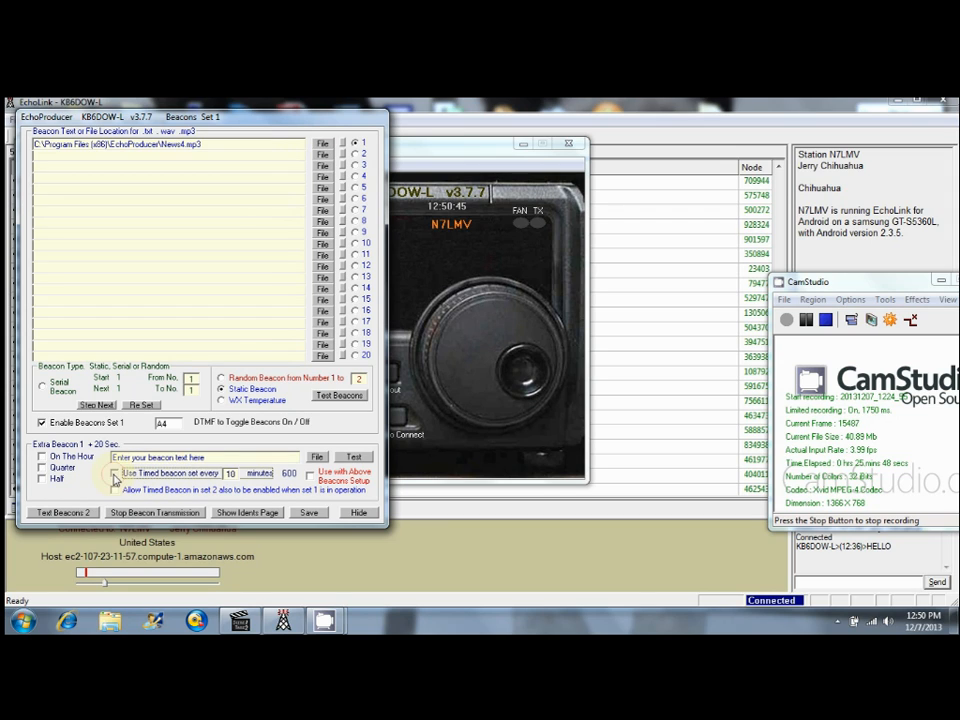
Step: Switch the 10-minute timed beacon of Set 1 on and back off, and save the beacon settings
left_click(117, 476)
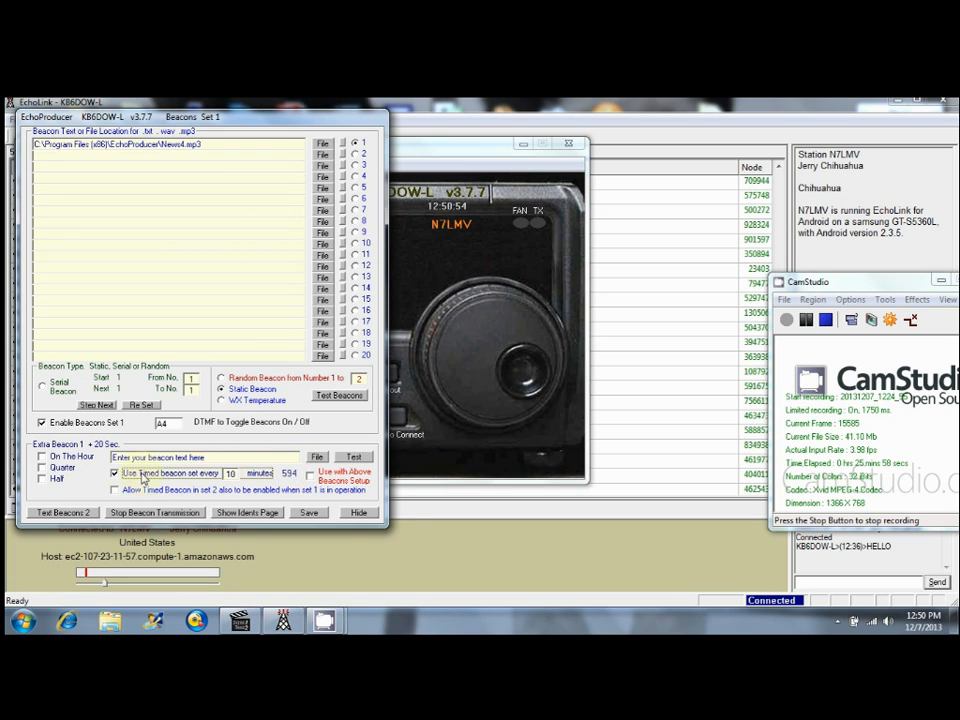
left_click(115, 474)
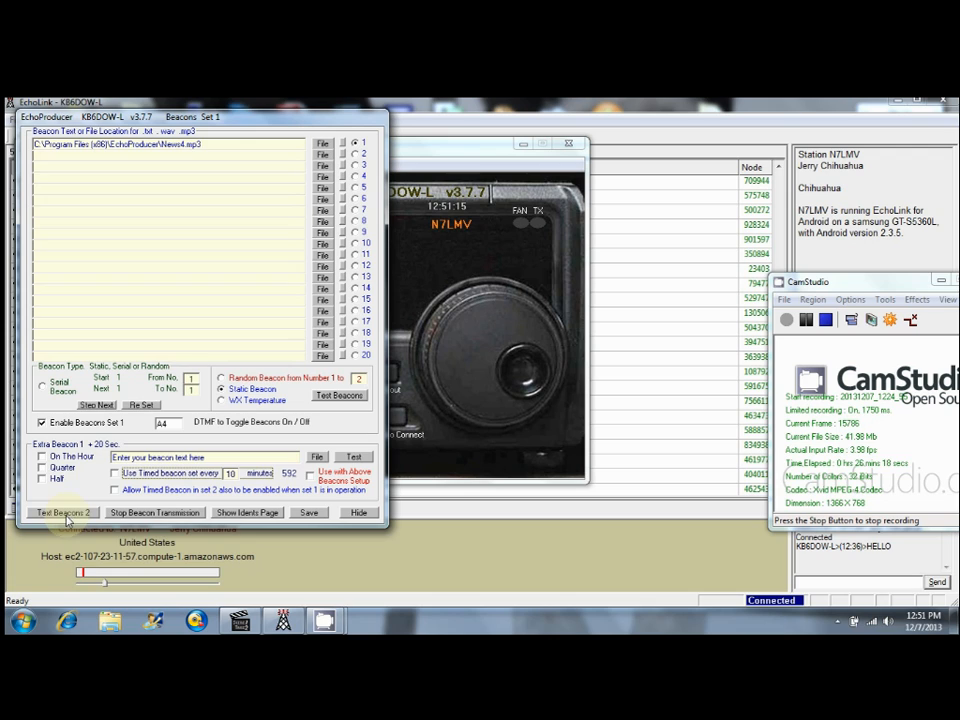
left_click(309, 513)
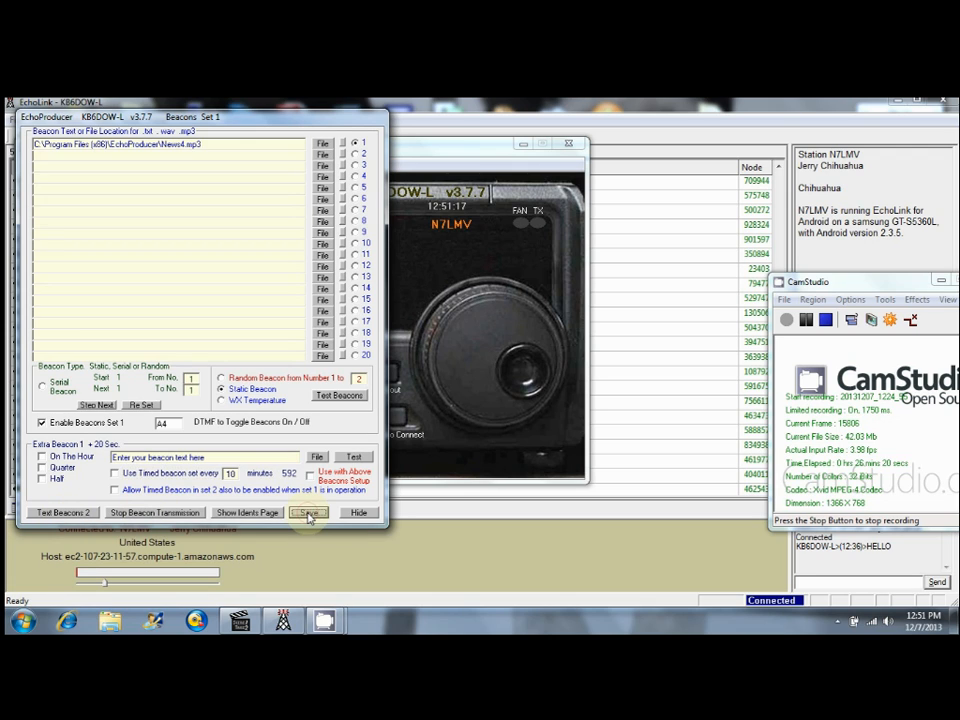
Step: Set the DTMF on/off toggle of Beacons Set 2 to A5 and save it, then return to Set 1, save and hide the window
left_click(60, 513)
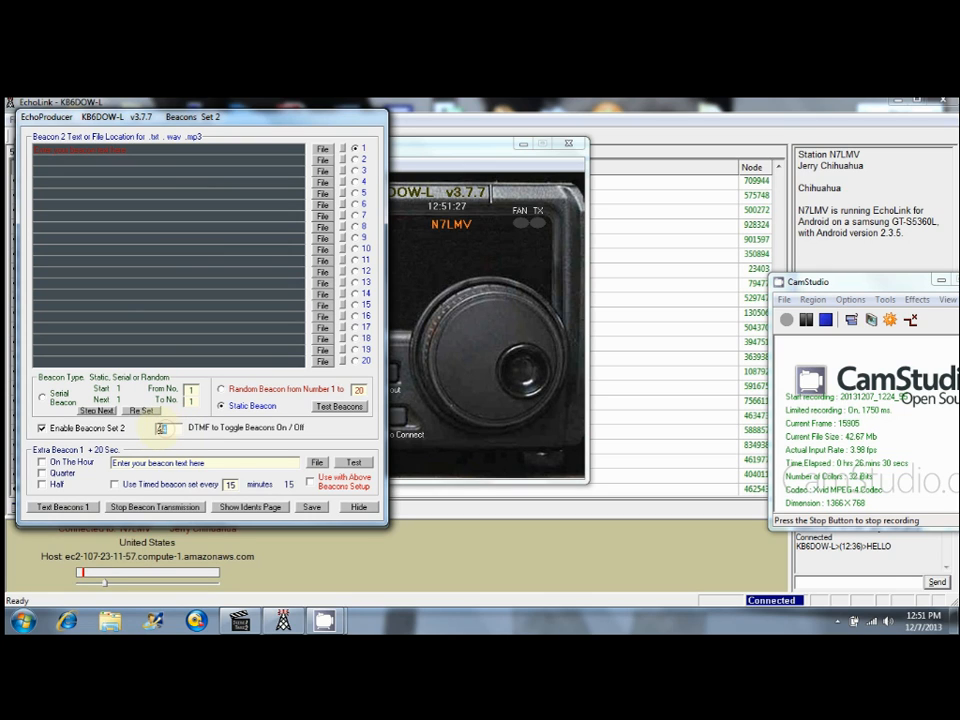
left_click_drag(166, 430, 151, 433)
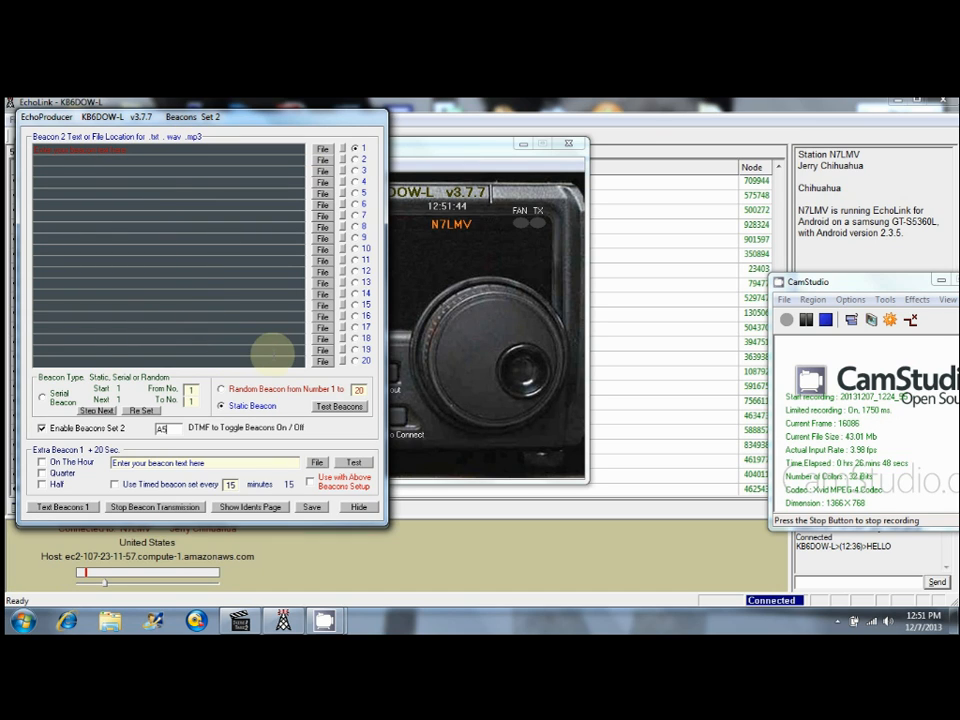
left_click(313, 507)
left_click(62, 507)
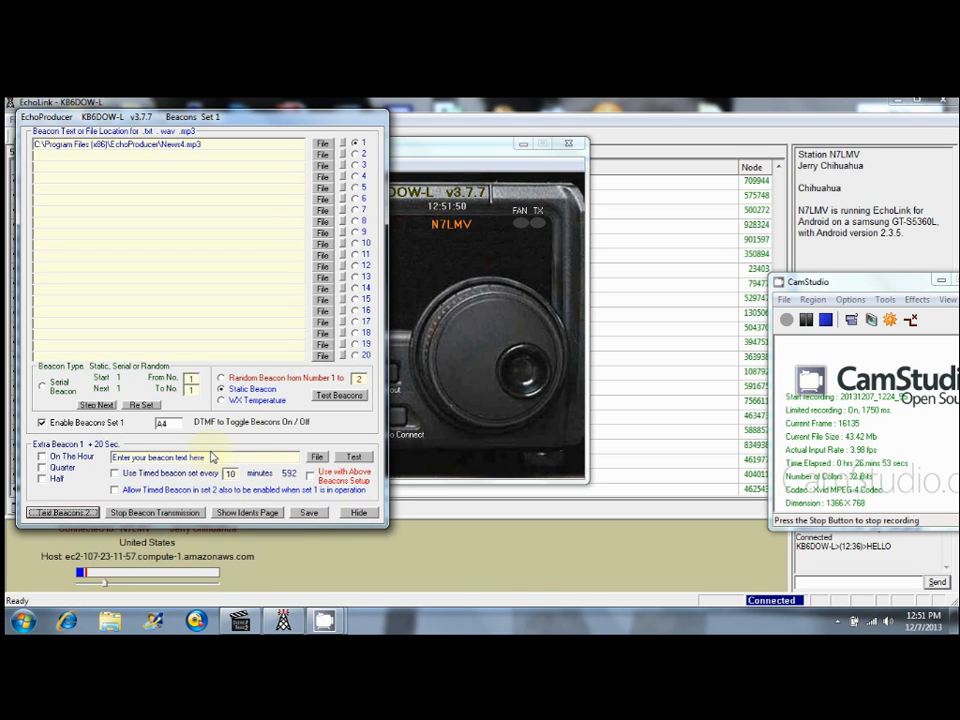
left_click(310, 513)
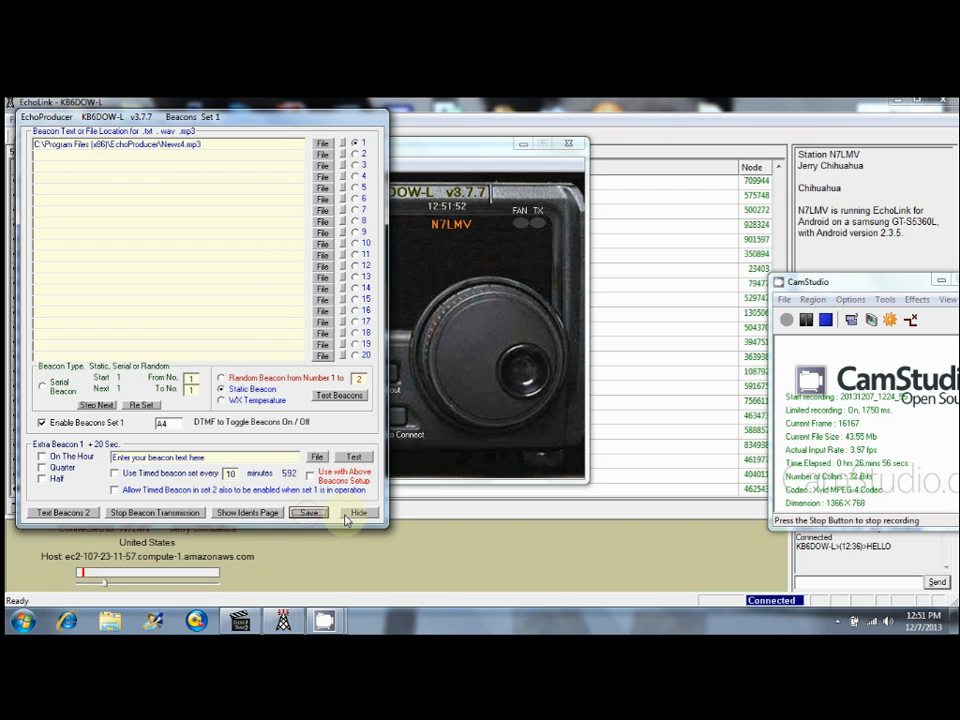
left_click(359, 513)
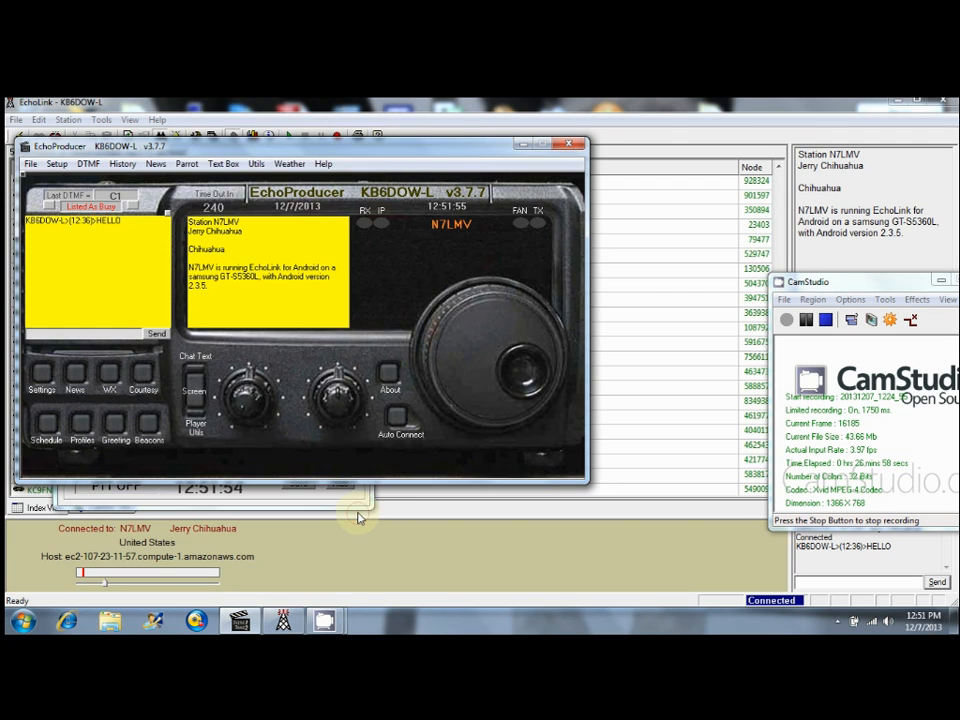
Step: Bring back the Idents / Settings window, look through the Language TTS phrases, and hide the TTS Text window
left_click(196, 386)
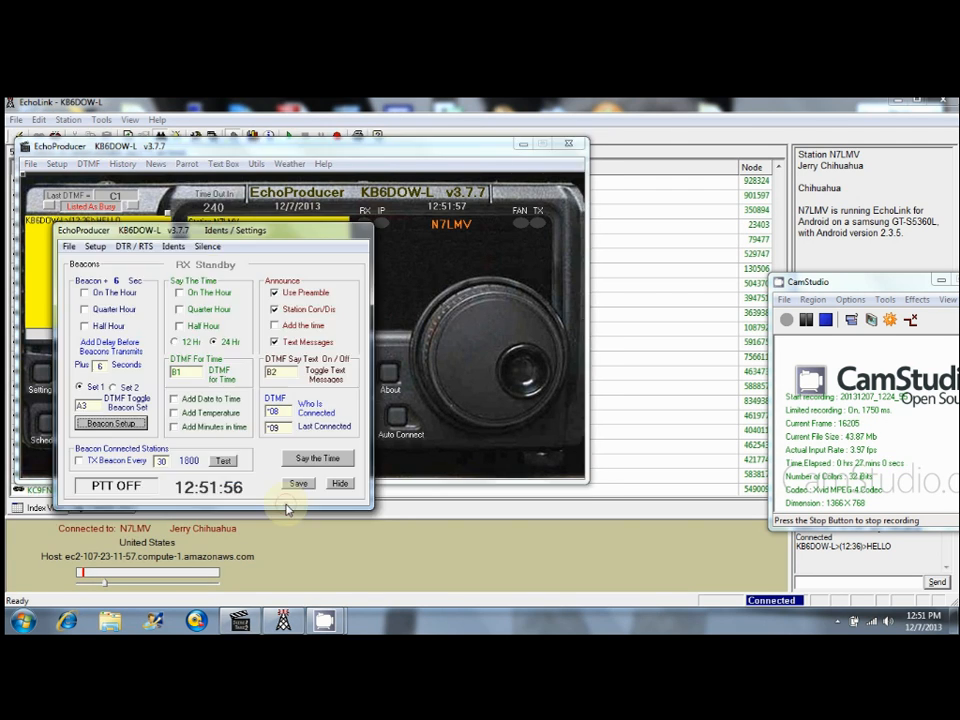
left_click(94, 246)
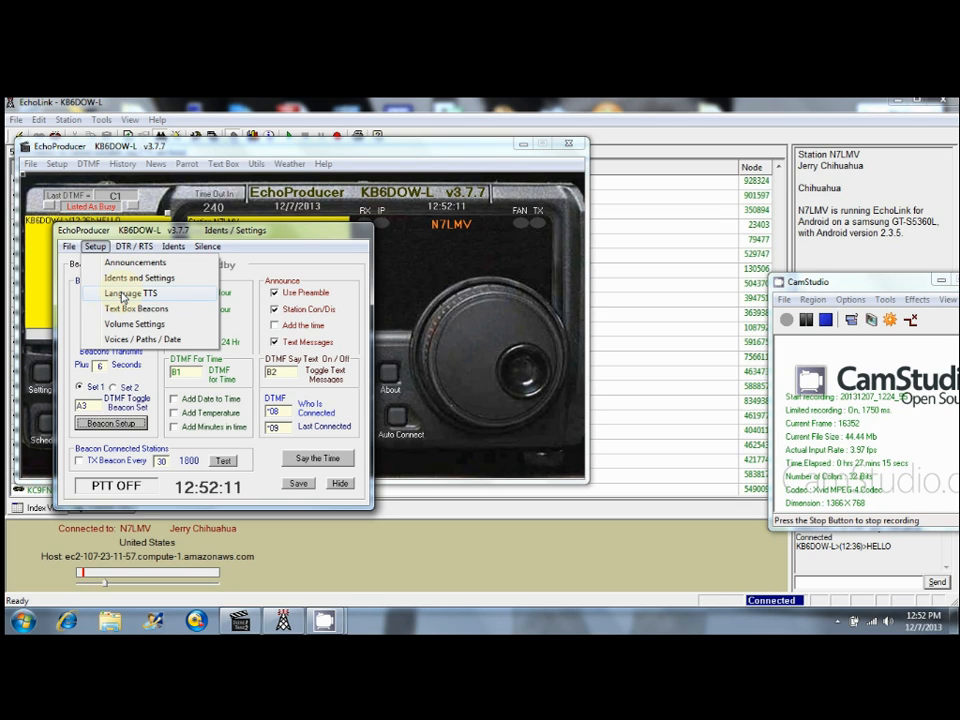
left_click(123, 294)
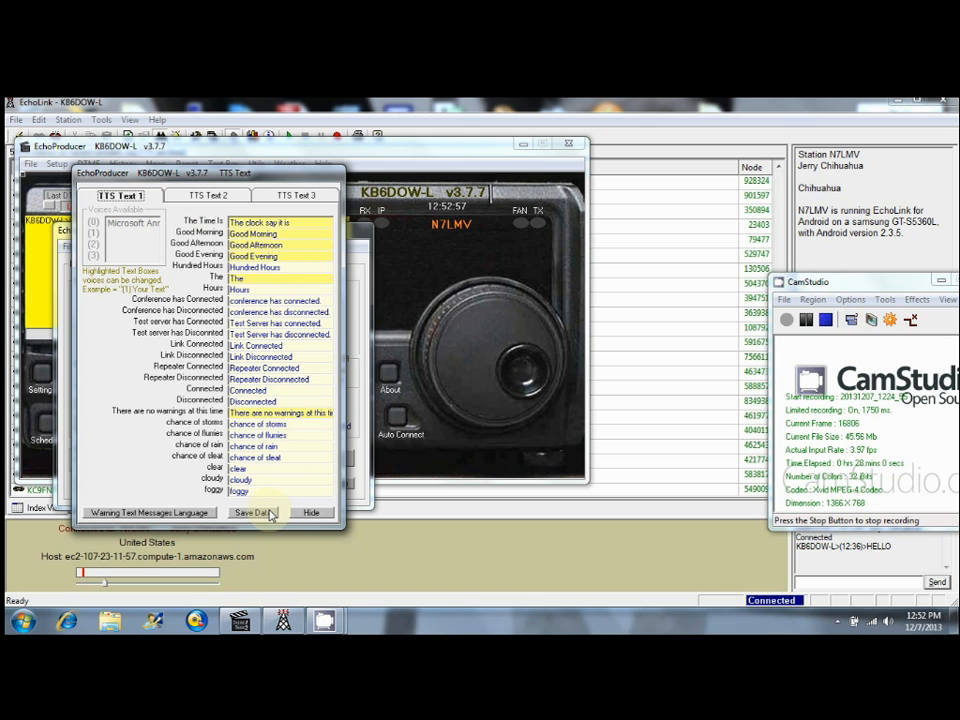
left_click(311, 512)
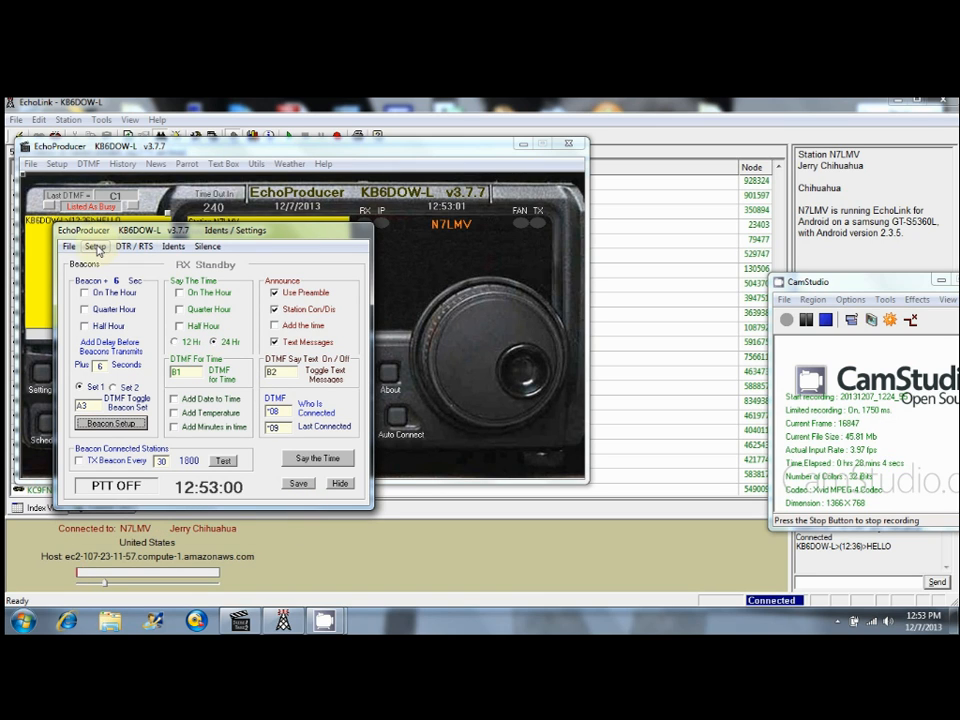
Step: Open the Text Box Beacons window and enter "THERE IS A NET TONIGHT AT 7 PM" as Text Message 1
left_click(96, 249)
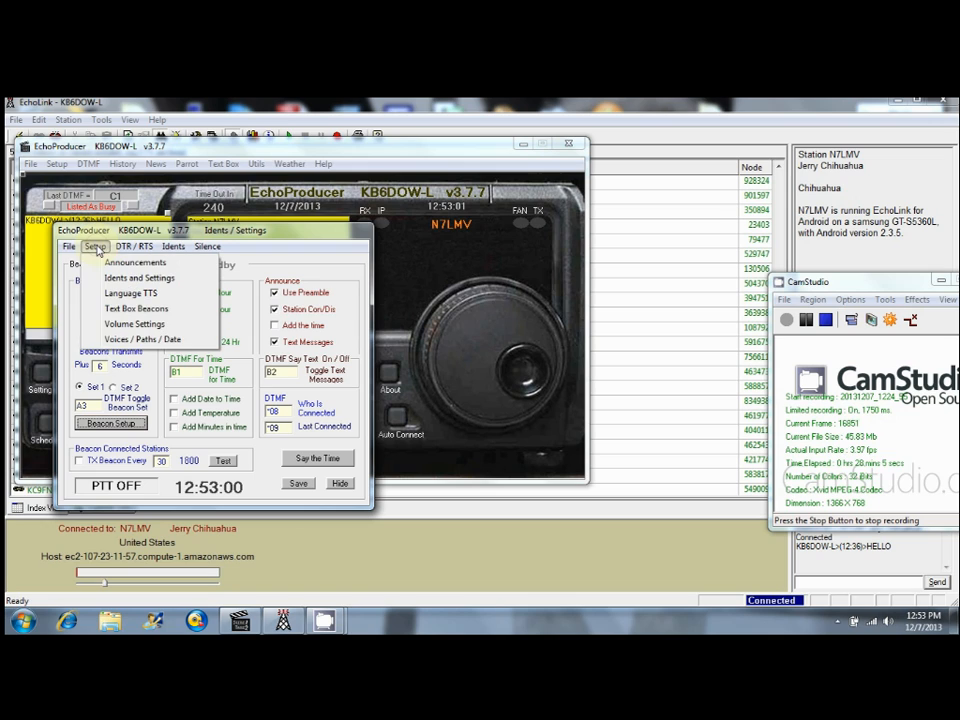
left_click(114, 312)
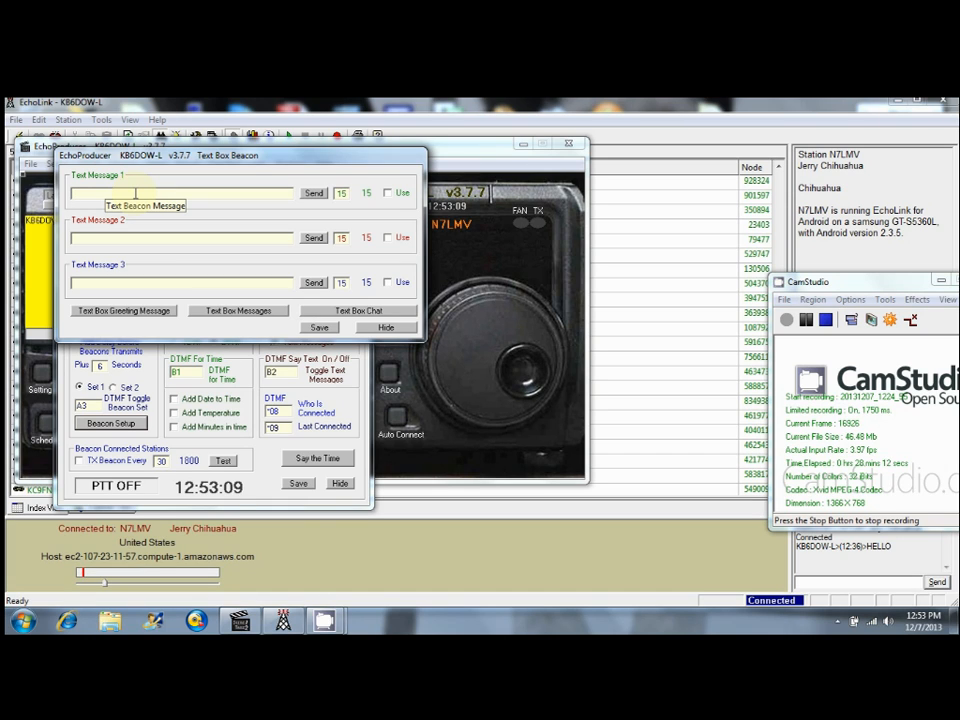
type("T")
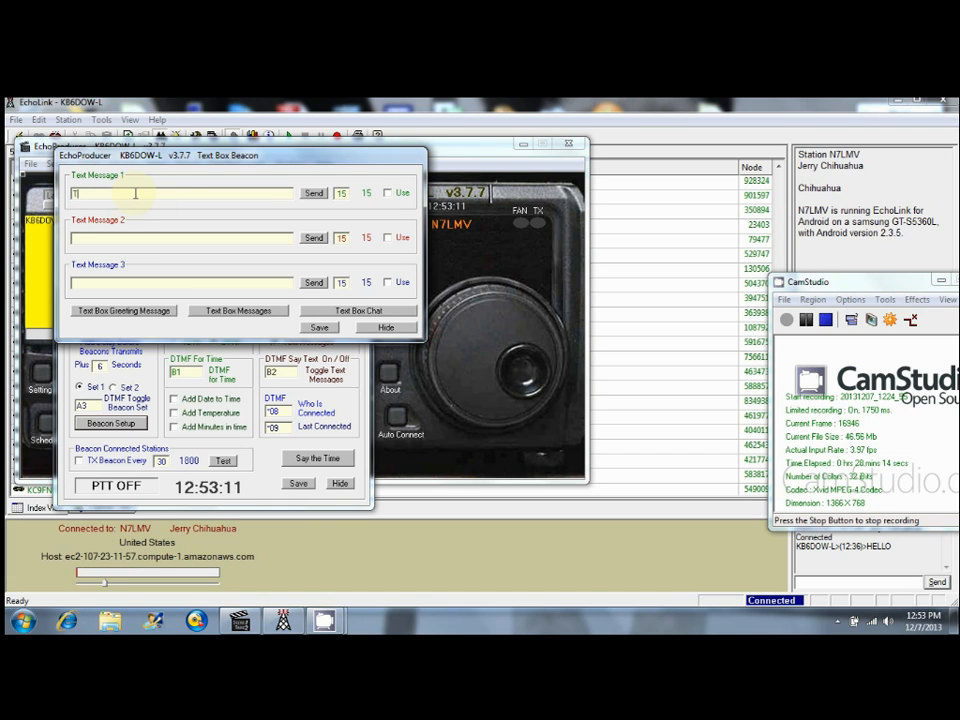
type("HERE IS A NET")
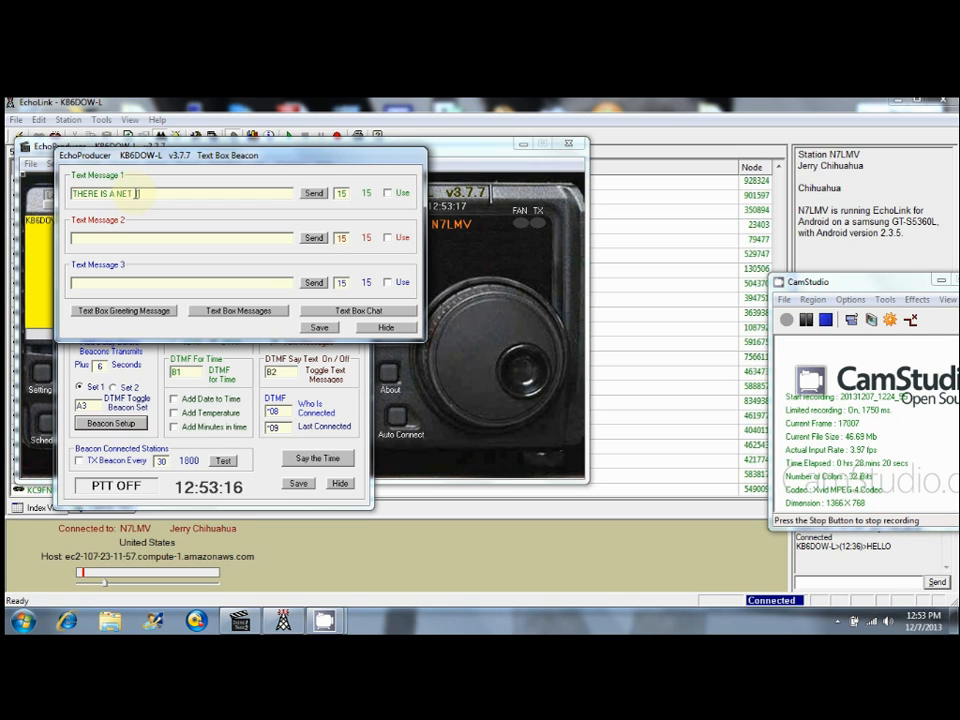
type(" TONIGHT AT 7 P")
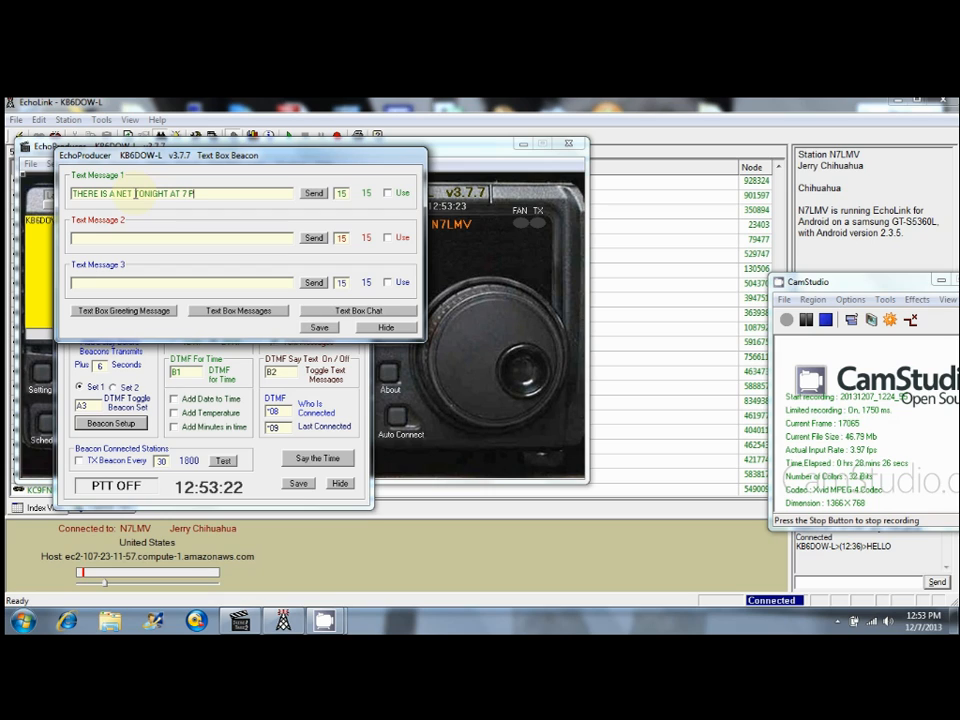
type("M")
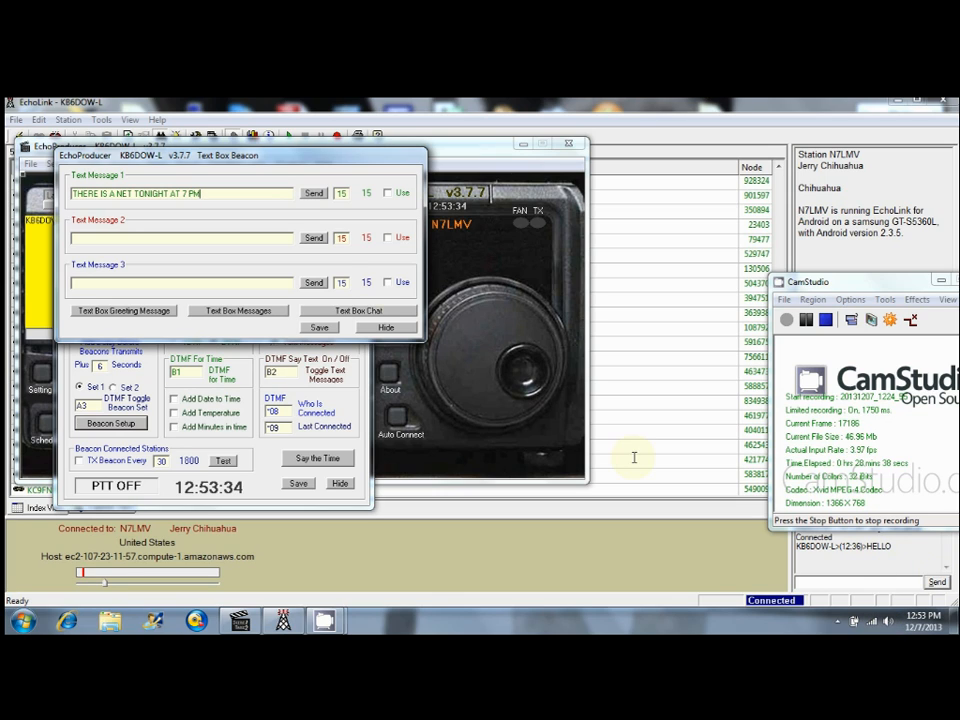
Step: Send Text Message 1 to the connected station, and switch its timed Use option on and back off
left_click(323, 196)
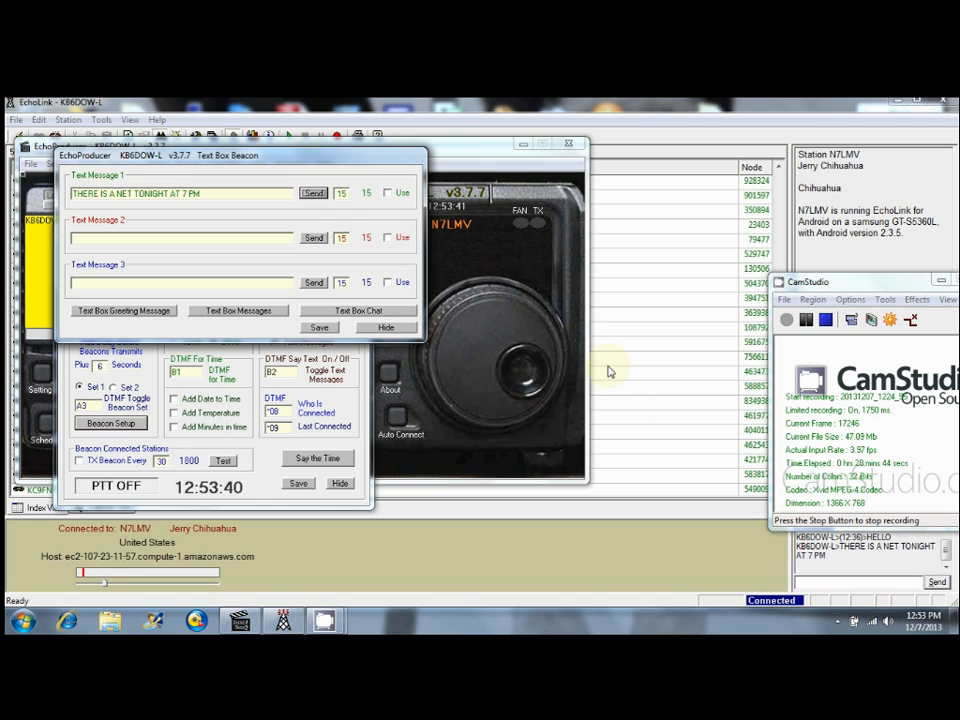
left_click(388, 194)
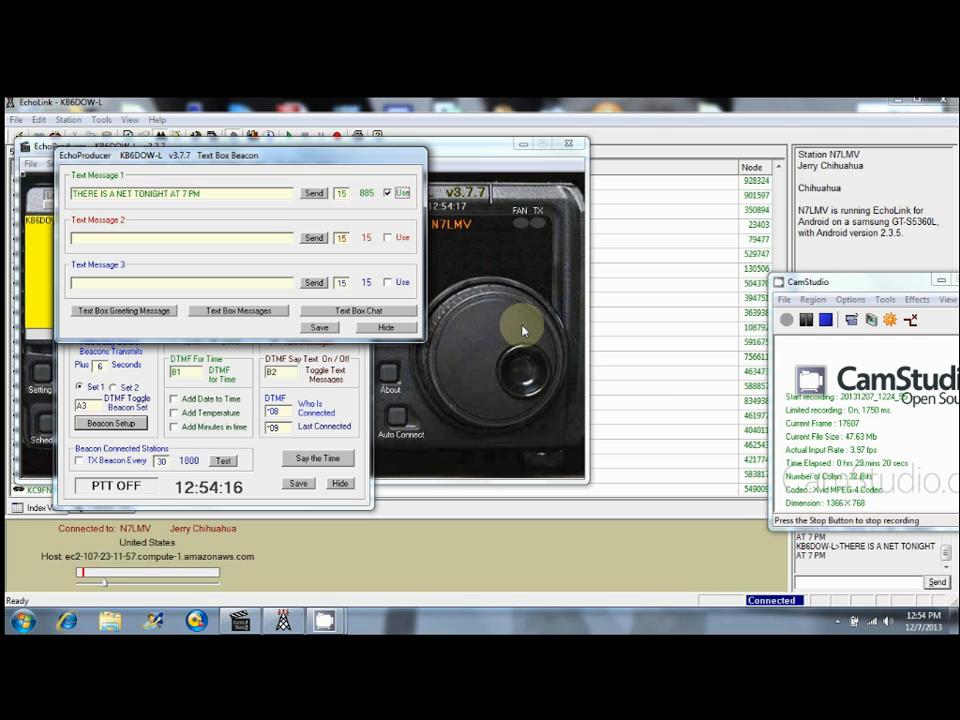
left_click(389, 194)
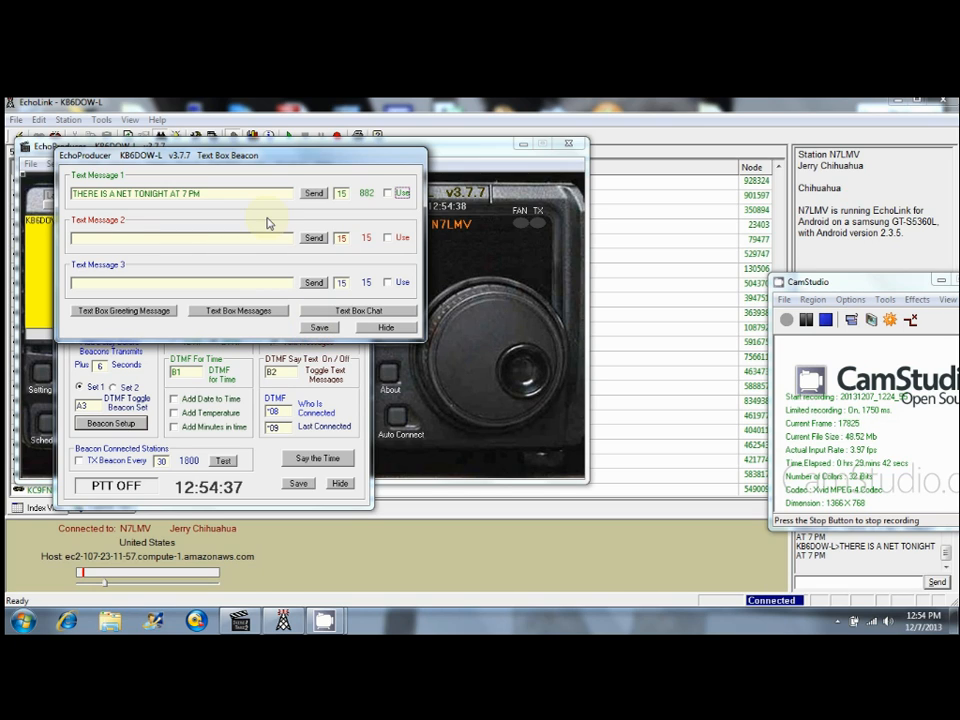
Step: Clear the text of Text Message 1, save the text box beacon settings and hide the window
left_click_drag(221, 190, 62, 193)
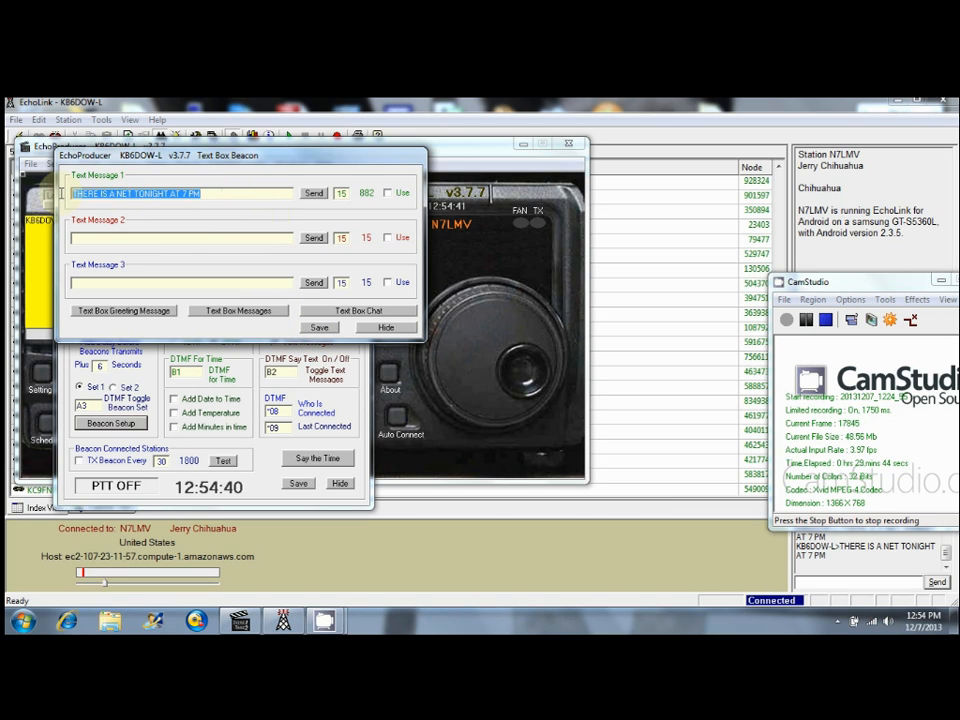
key("Delete")
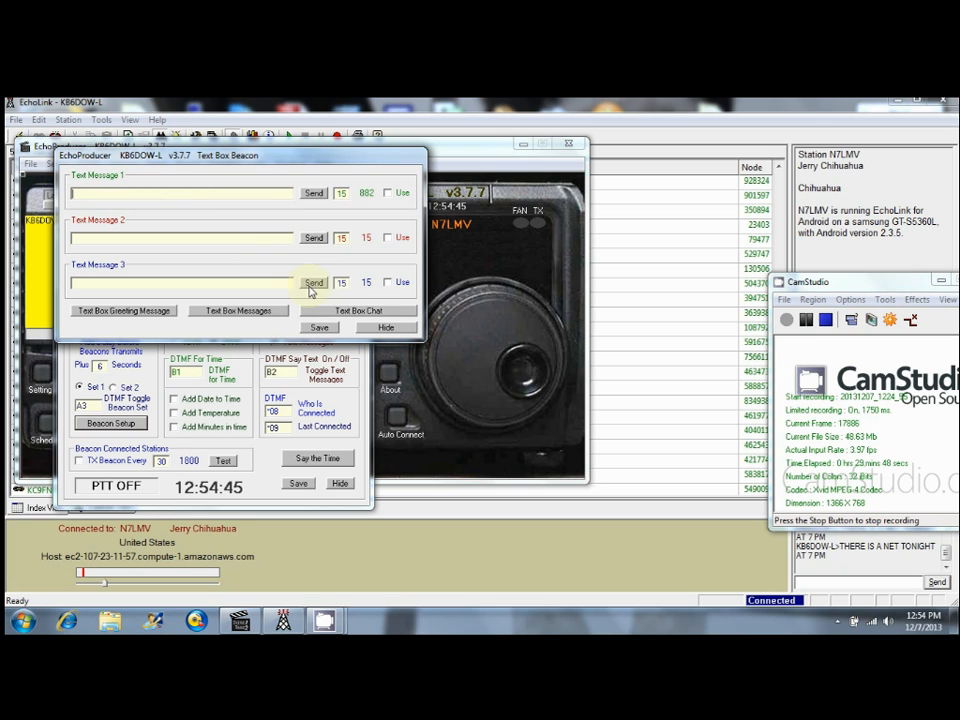
left_click(320, 328)
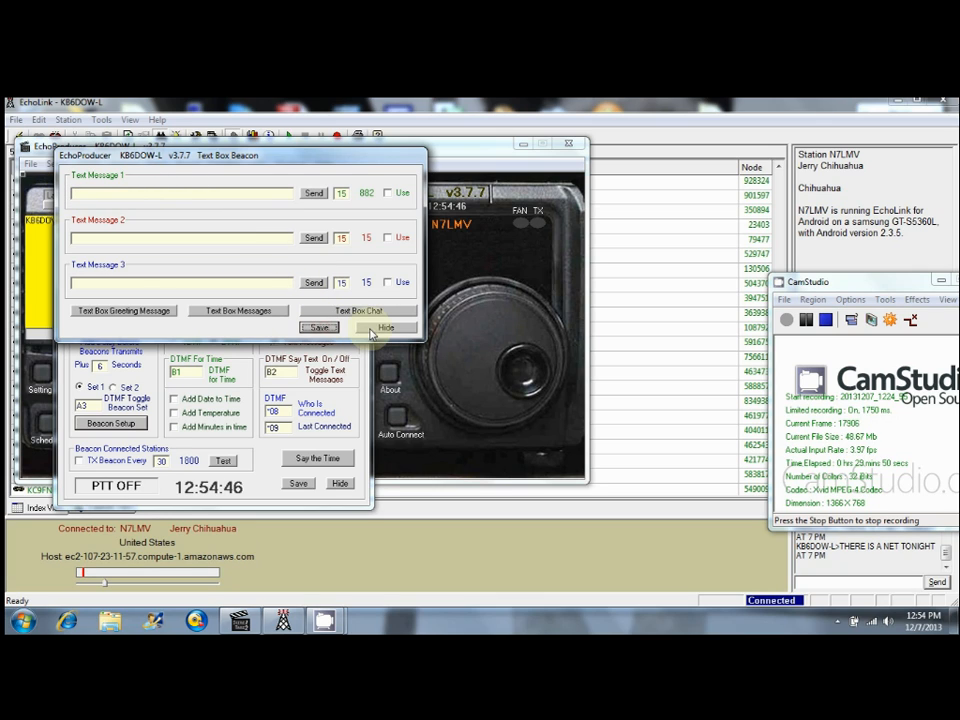
Step: Open the Volume Settings page, slow the text to speech voice speed to -3 and play the TTS test phrase
left_click(93, 247)
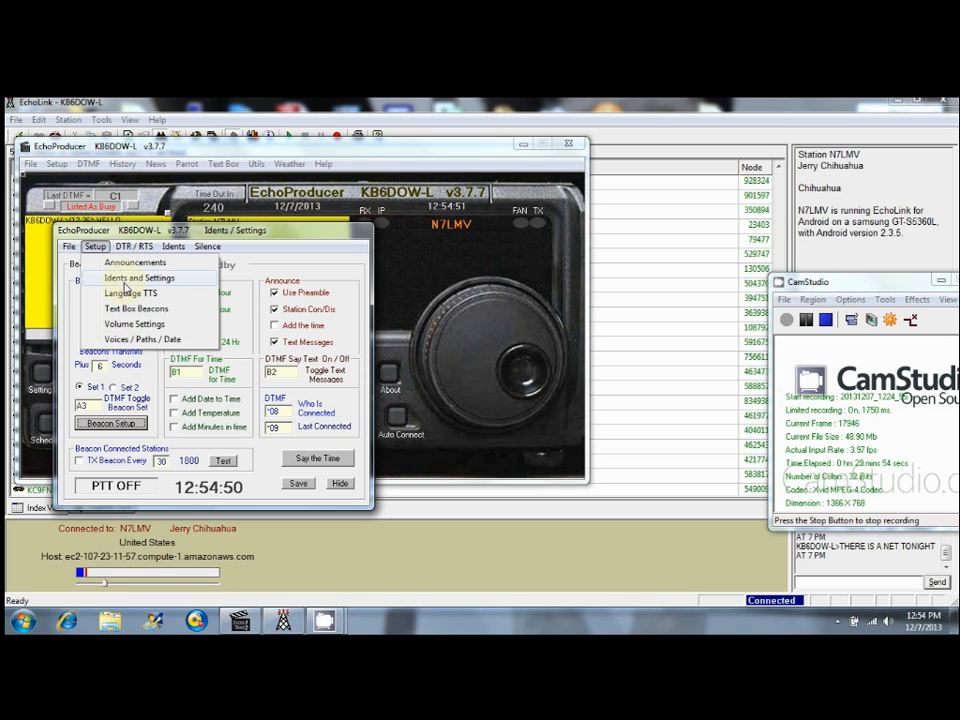
left_click(133, 325)
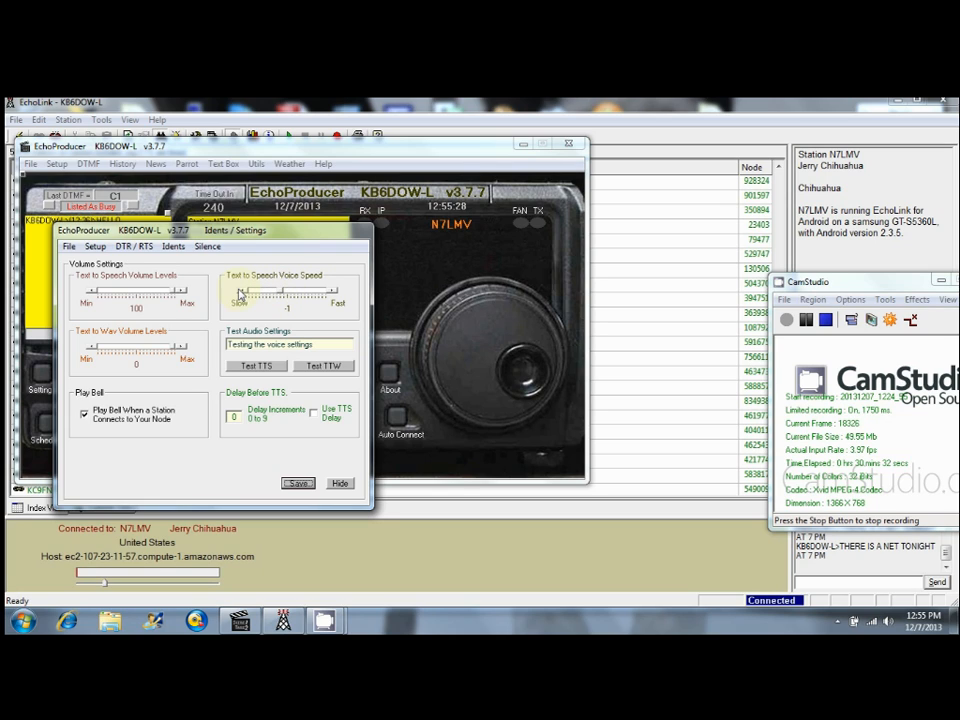
double_click(240, 293)
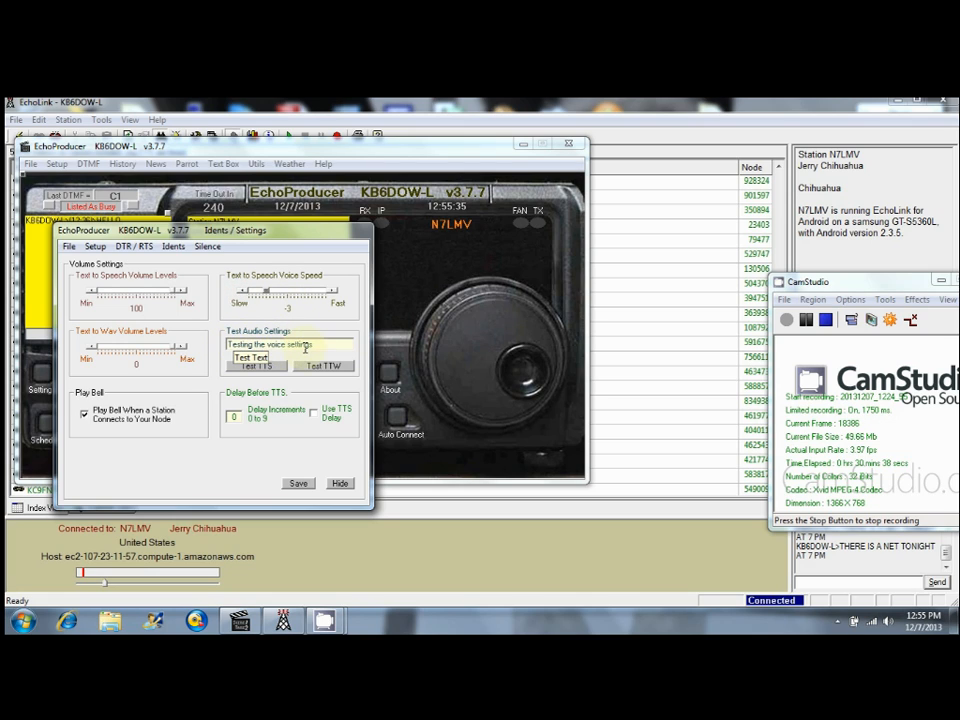
left_click(262, 367)
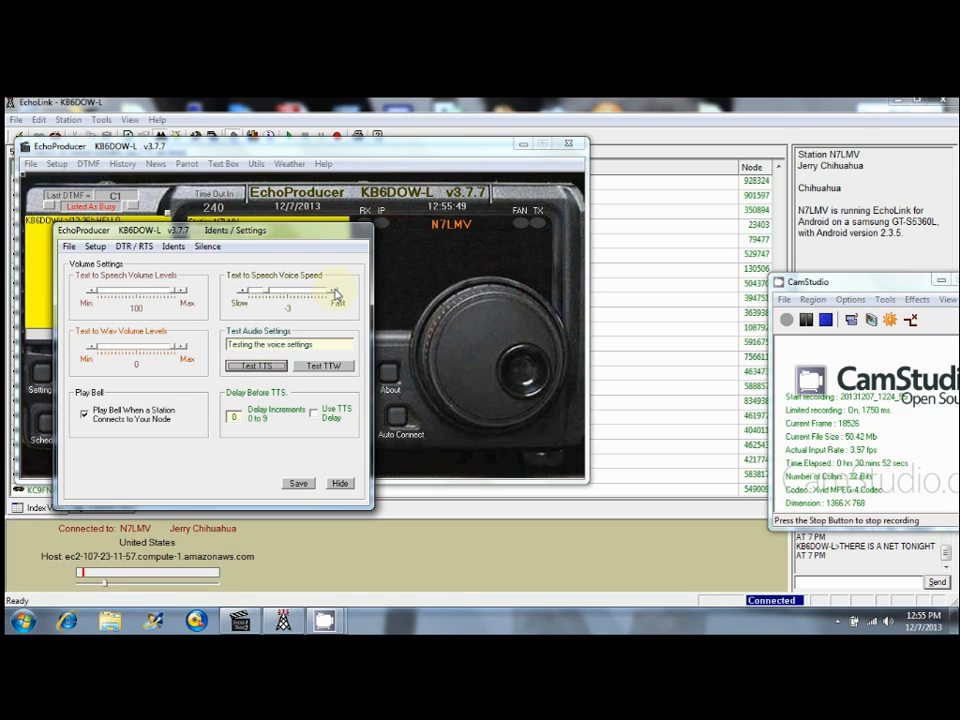
Step: Raise the text to speech voice speed to 3 and play the TTS test phrase at that speed
left_click(334, 290)
left_click(334, 290)
left_click(334, 292)
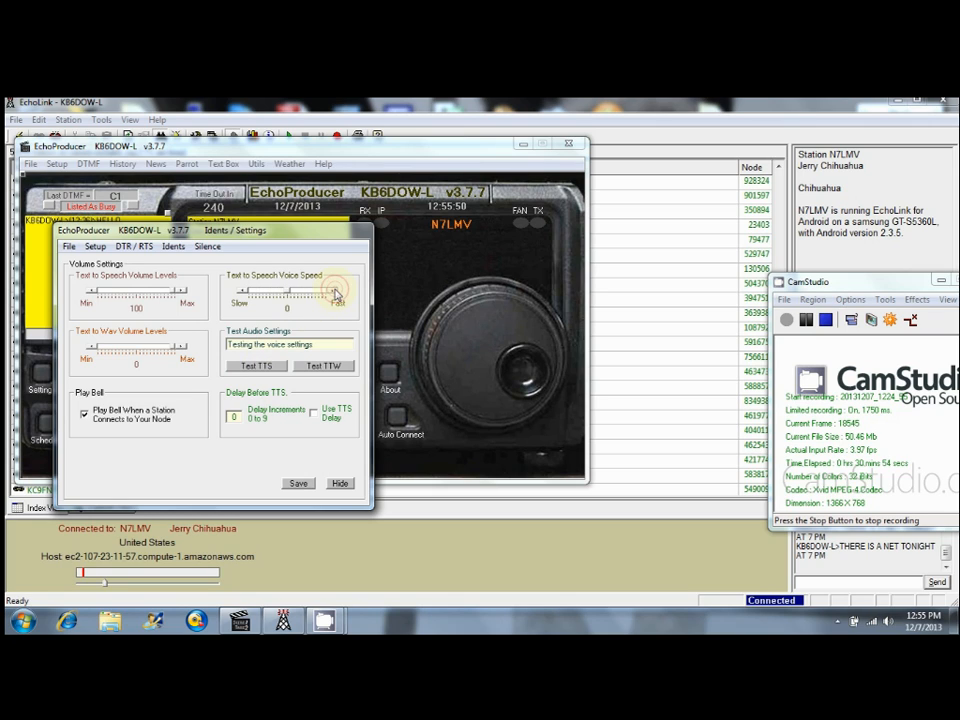
left_click(334, 292)
left_click(334, 292)
left_click(334, 292)
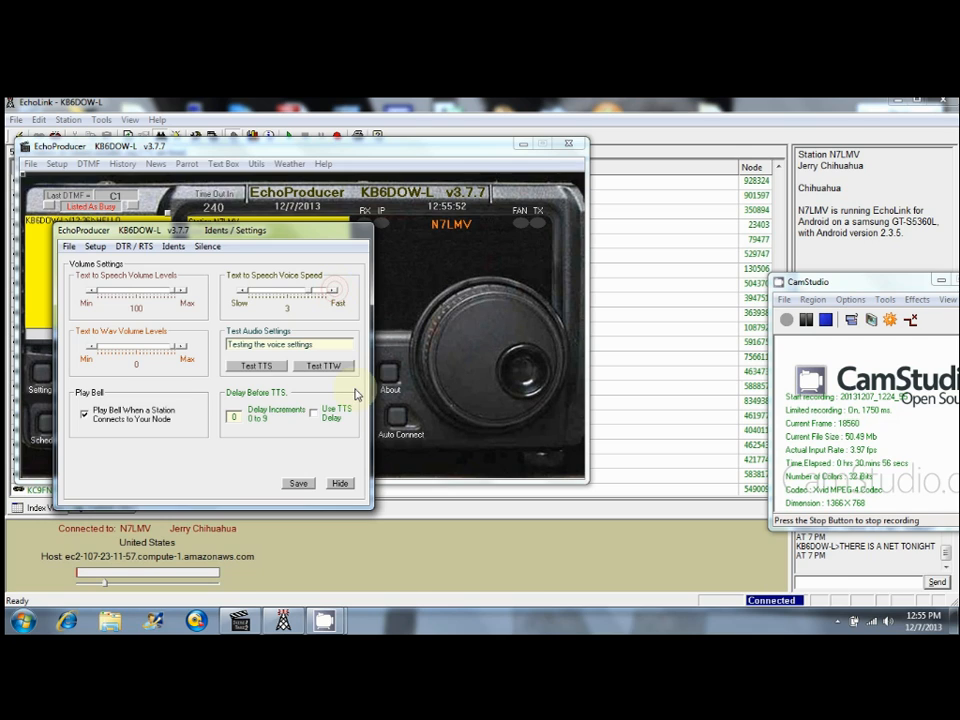
left_click(260, 369)
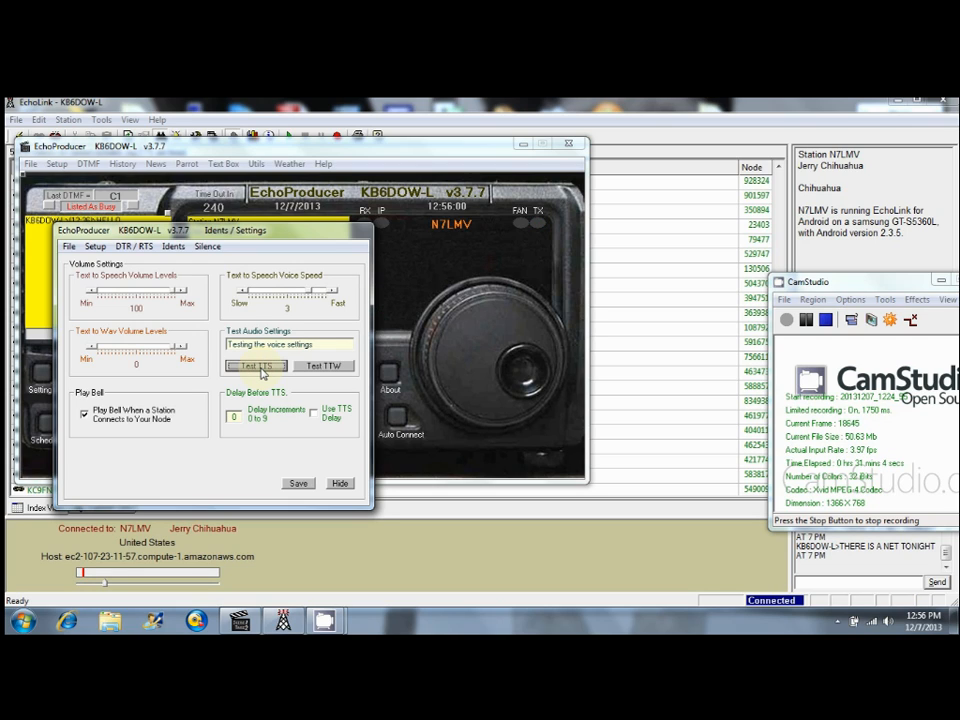
Step: Set the text to speech voice speed to -1 and save the volume settings
left_click(245, 294)
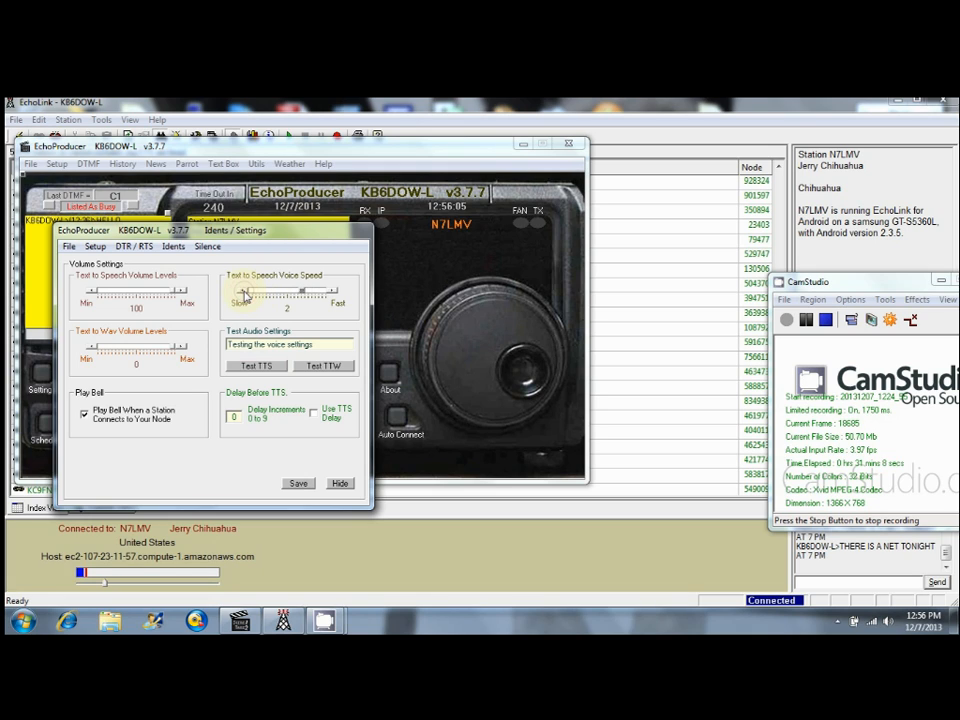
left_click(245, 294)
left_click(245, 294)
left_click(245, 294)
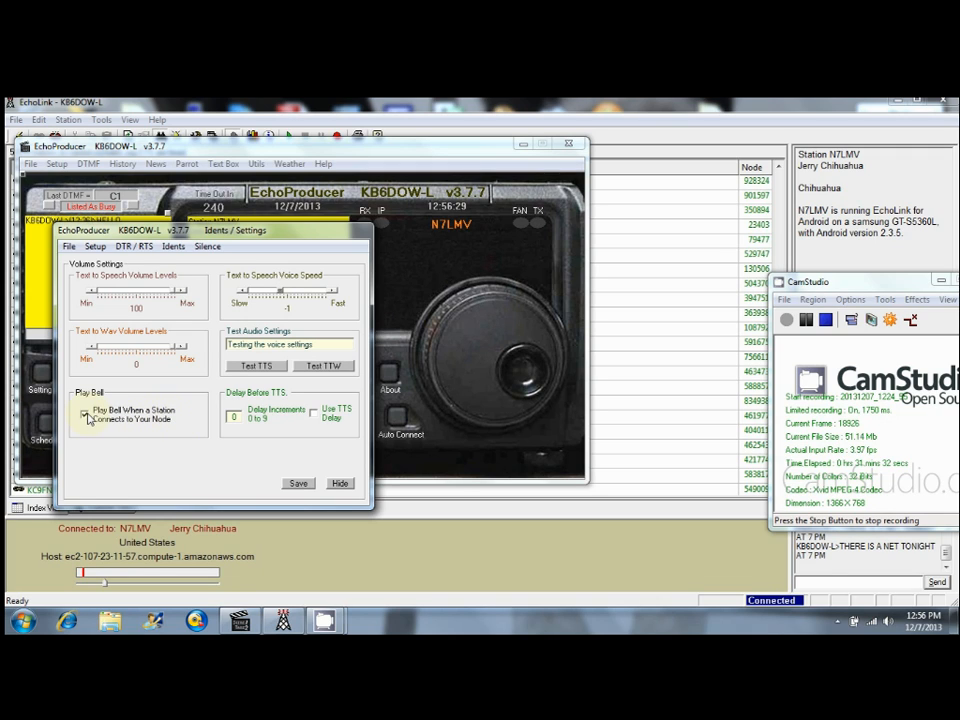
left_click(243, 367)
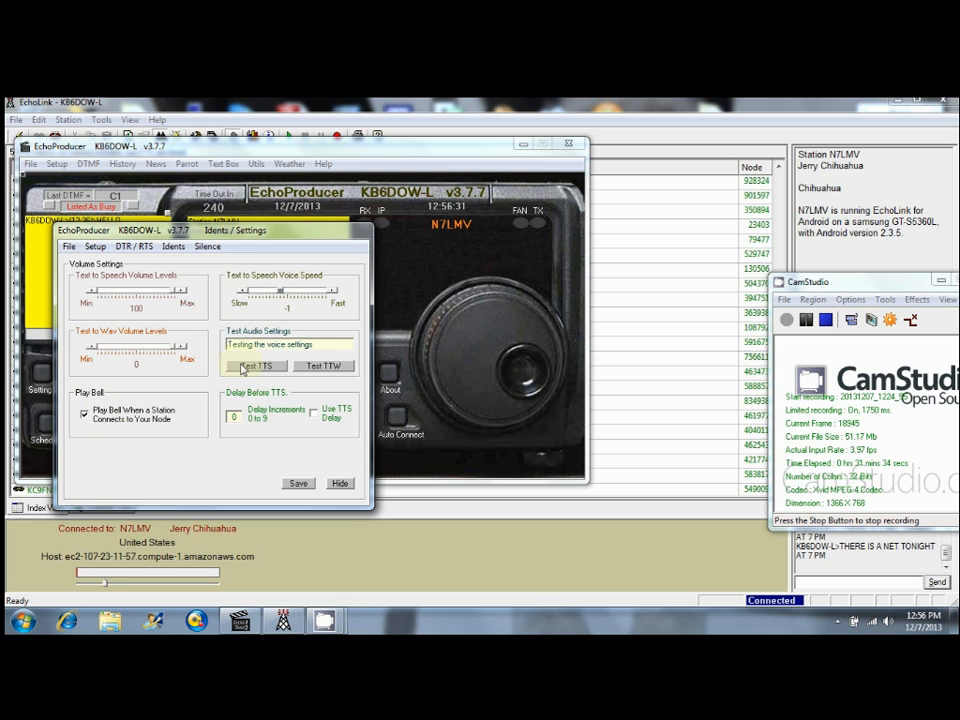
left_click(302, 486)
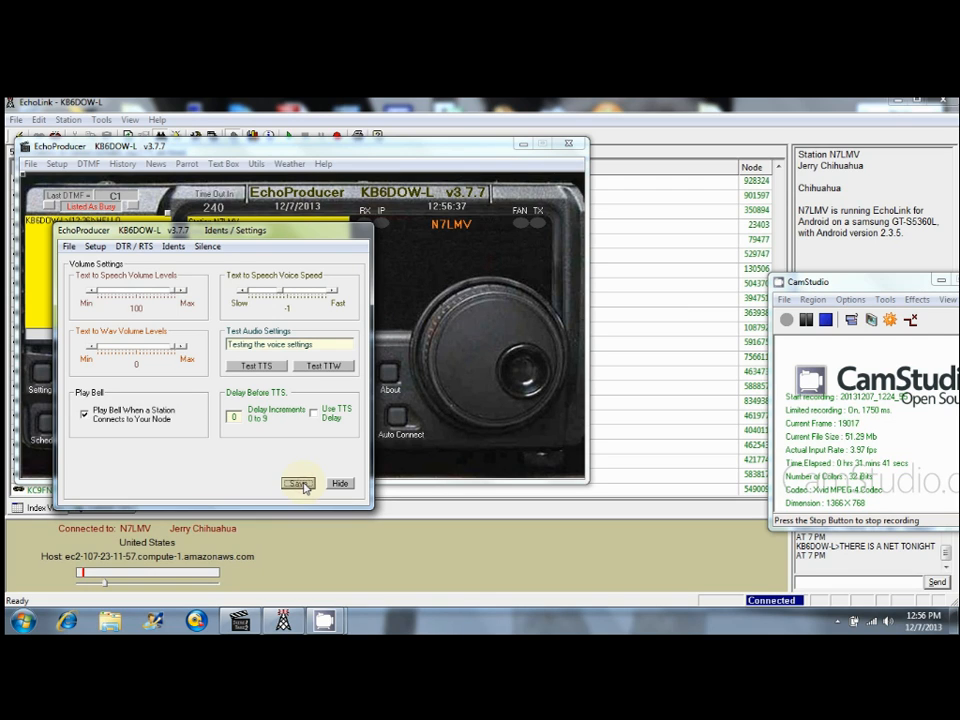
Step: Open the Voices / Paths / Date page, try Voice 1 as the default voice and return to Voice 0
left_click(95, 246)
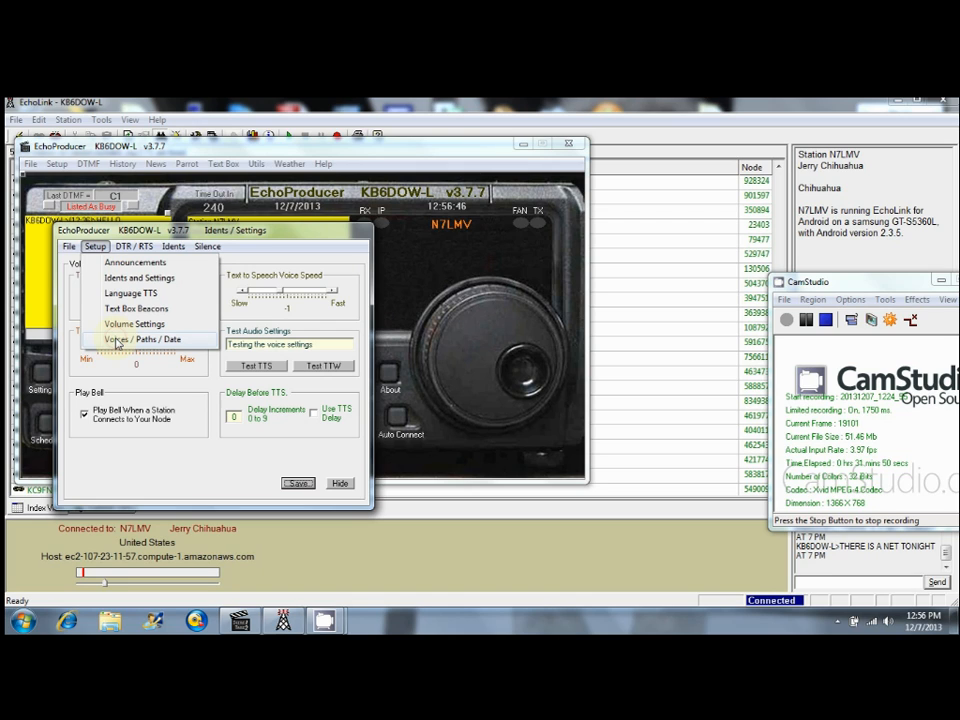
left_click(117, 341)
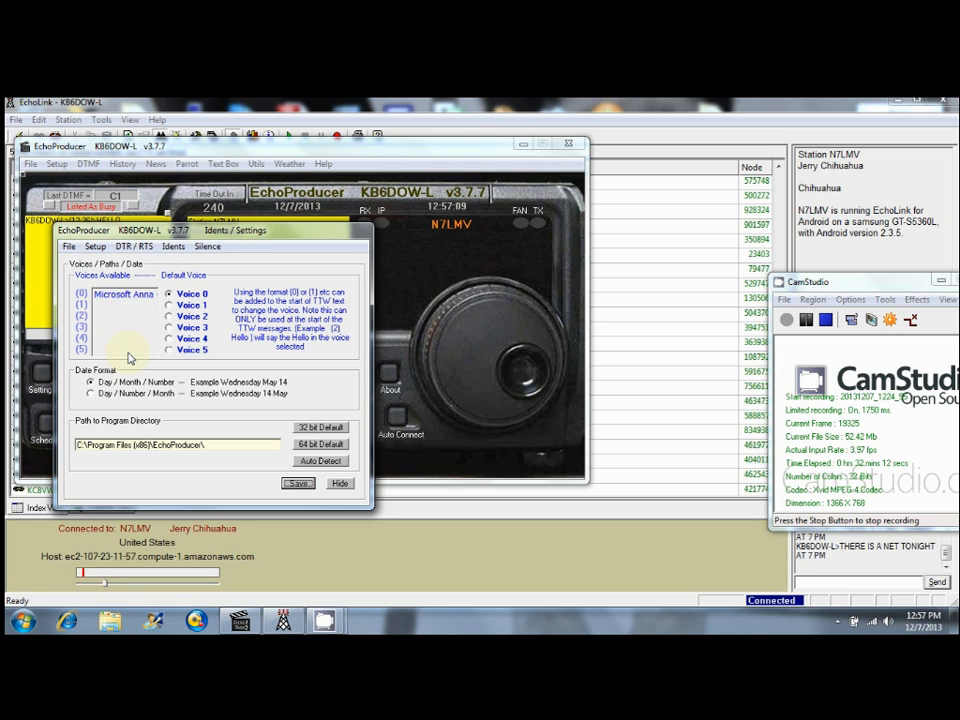
left_click(170, 305)
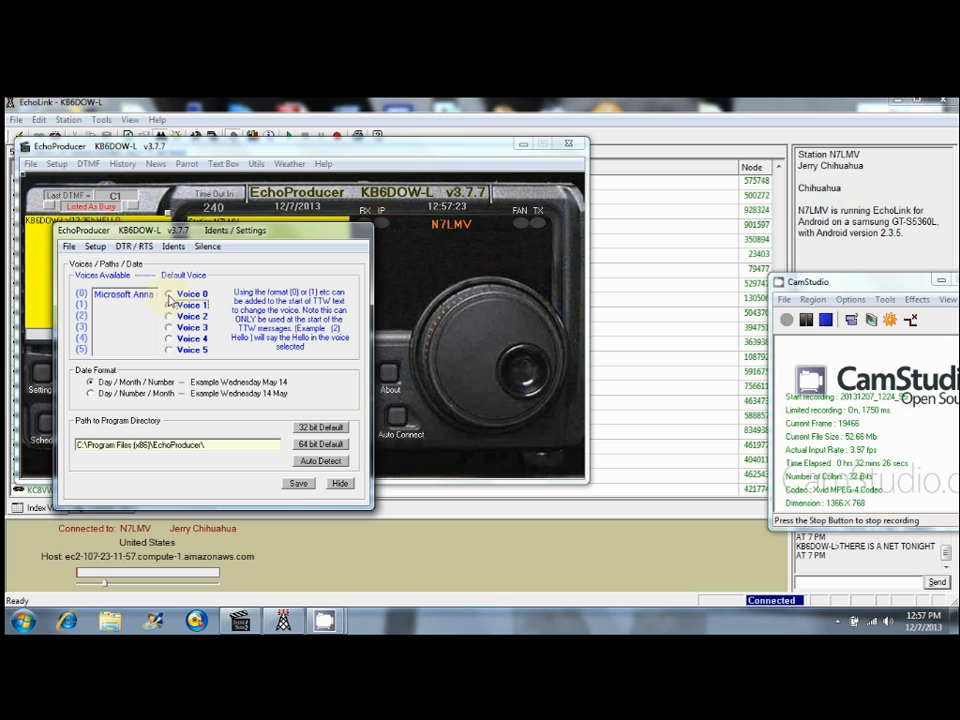
left_click(169, 295)
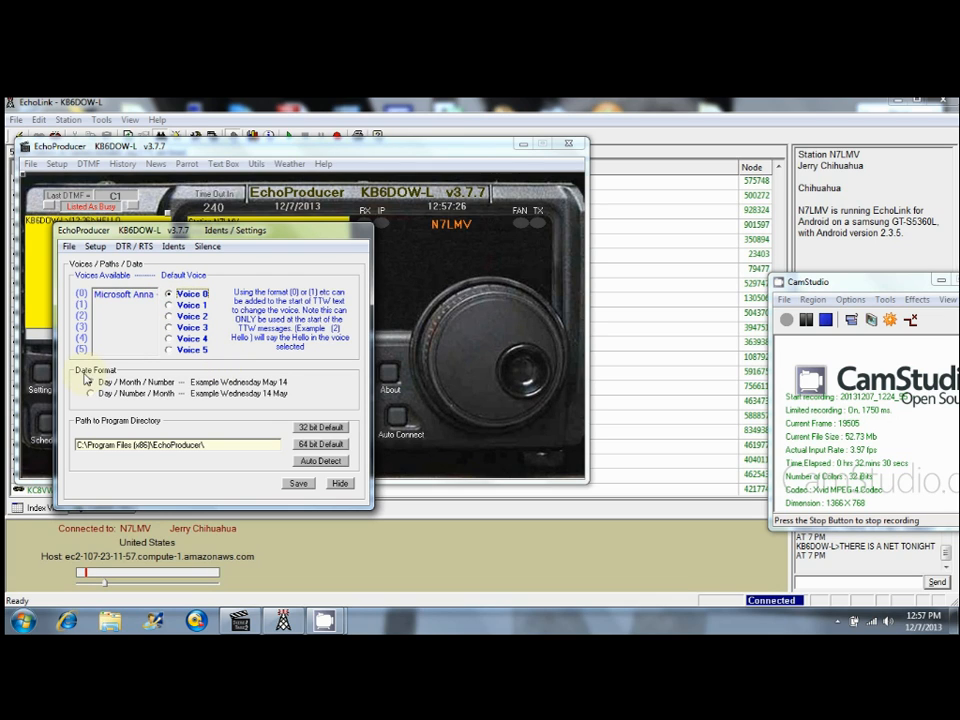
Step: Try the Day / Number / Month date format, return to Day / Month / Number and save the voice and date settings
left_click(105, 384)
left_click(92, 394)
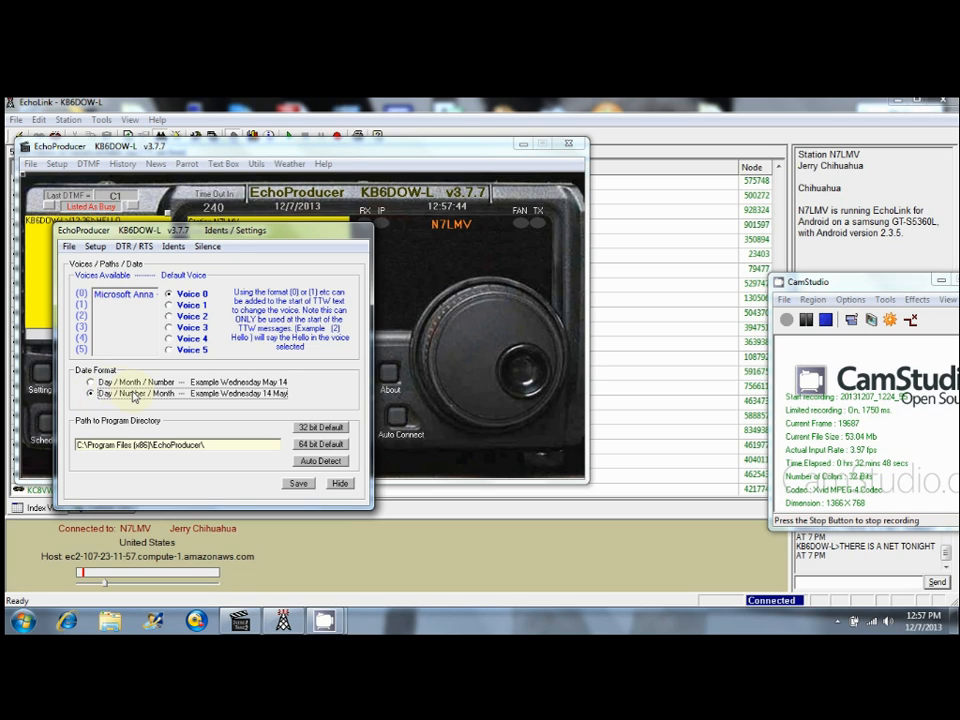
left_click(88, 384)
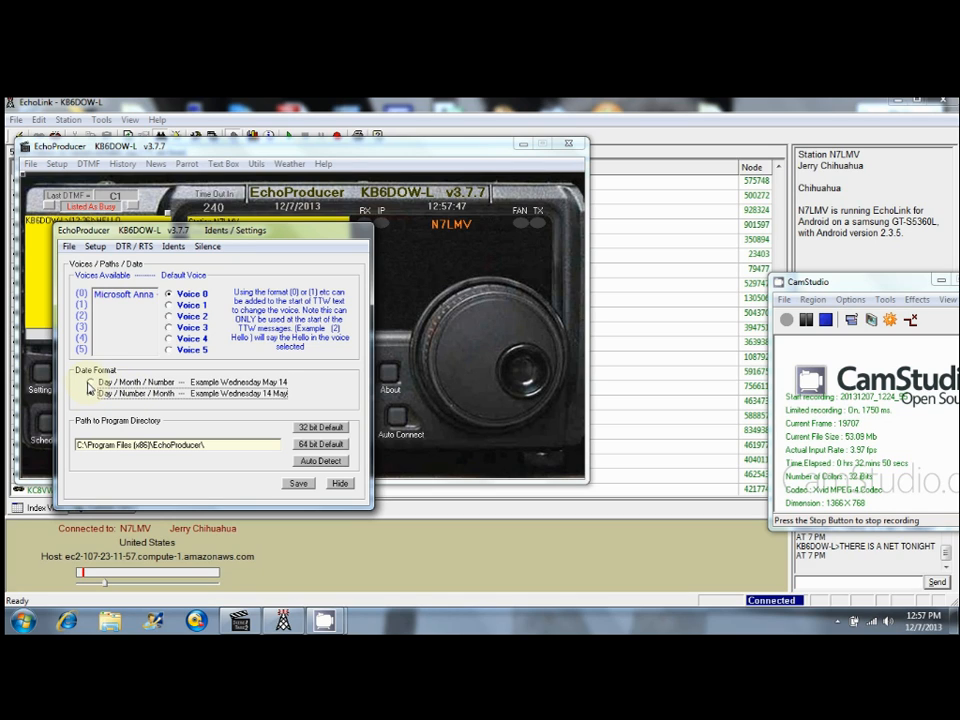
left_click(89, 384)
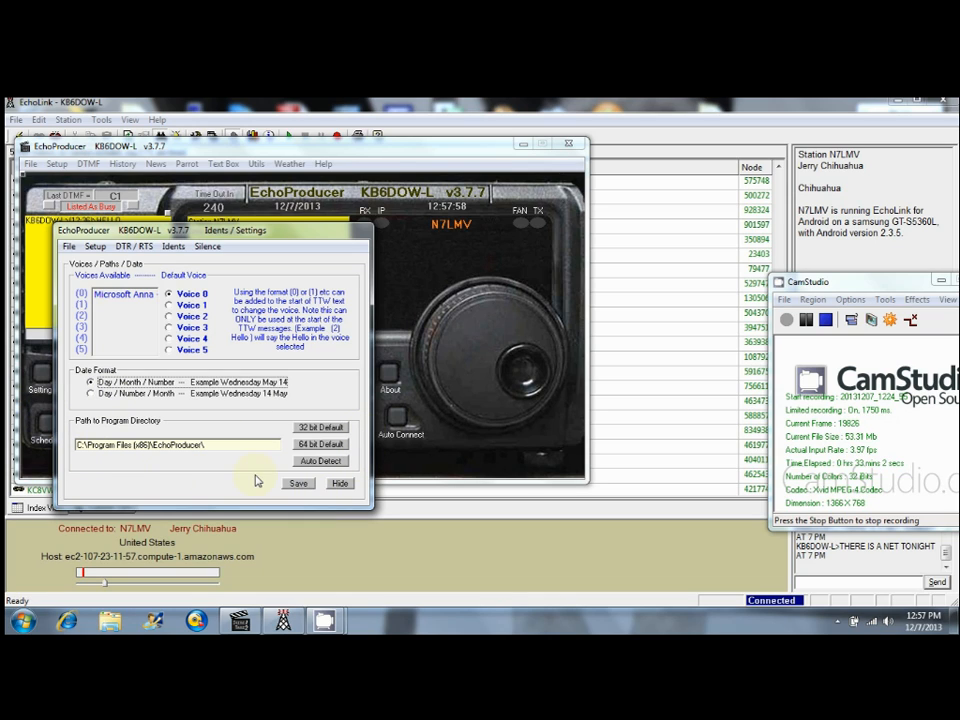
left_click(298, 485)
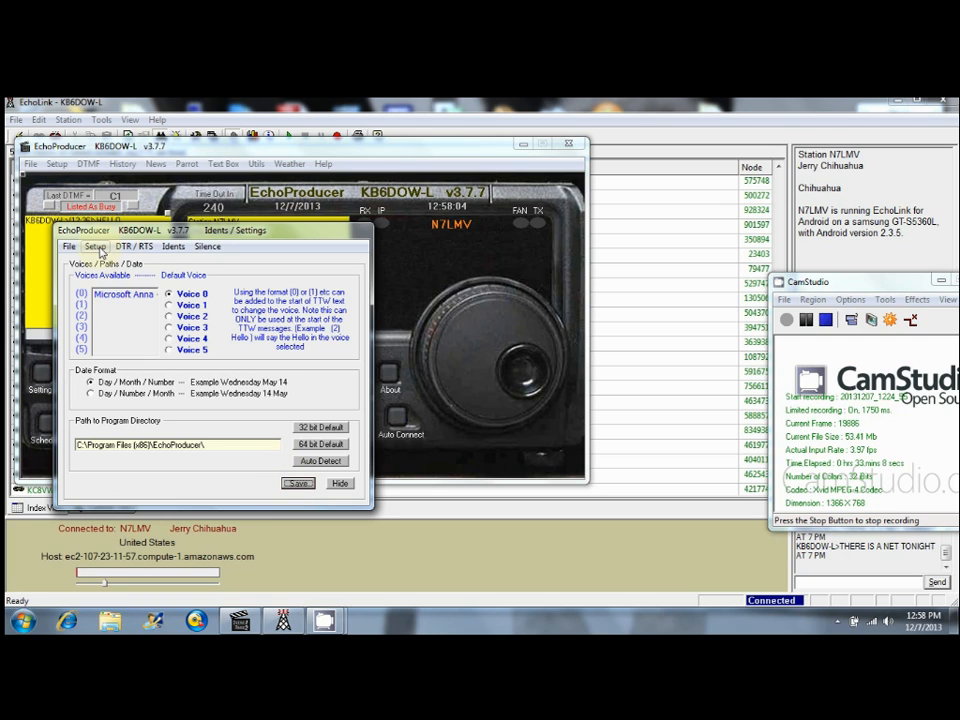
Step: Return to the Idents and Settings page and set the Say The Time format to 12 Hr after trying 24 Hr
left_click(97, 248)
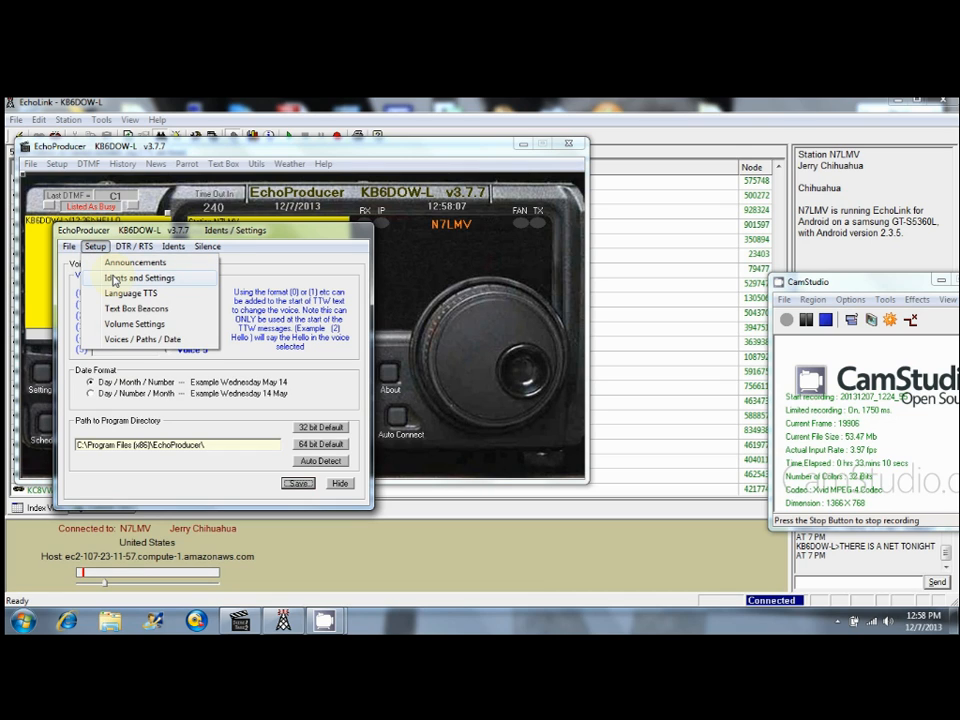
left_click(113, 280)
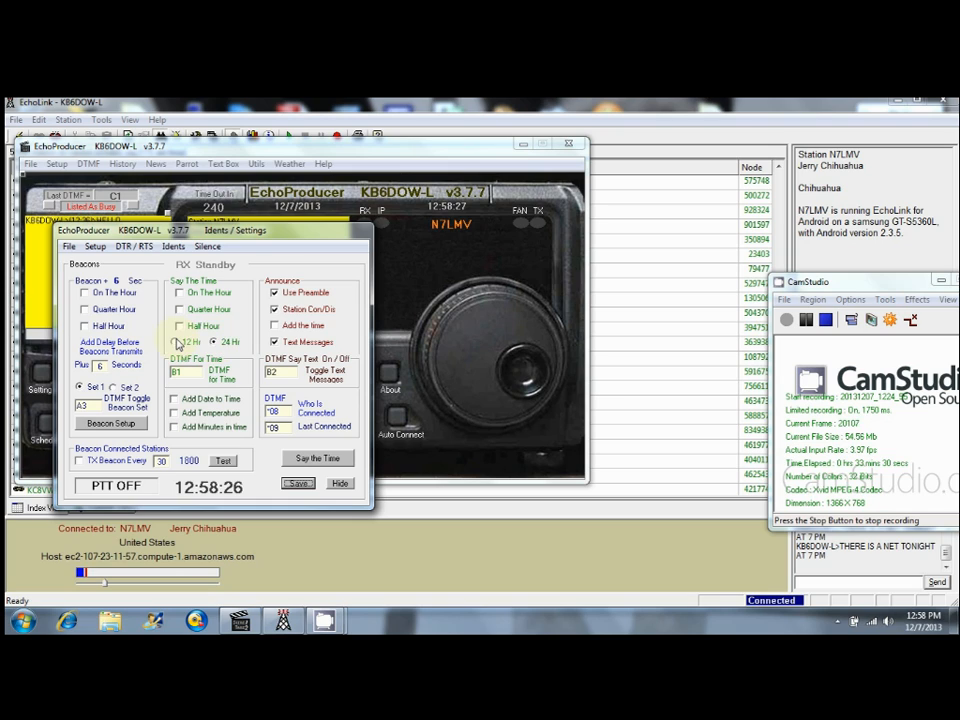
left_click(174, 342)
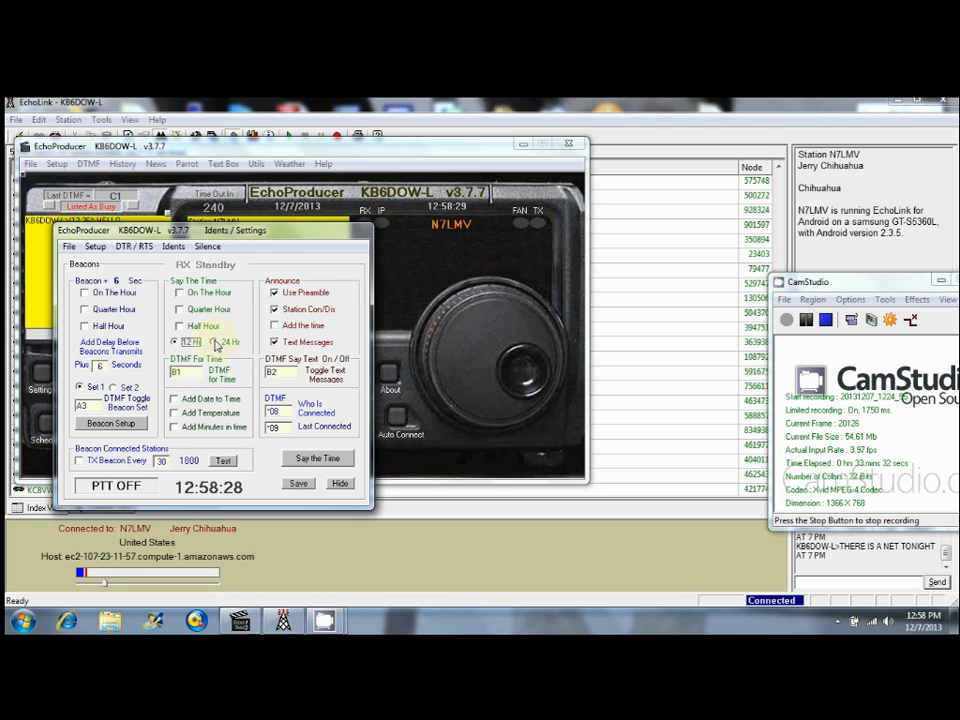
left_click(215, 342)
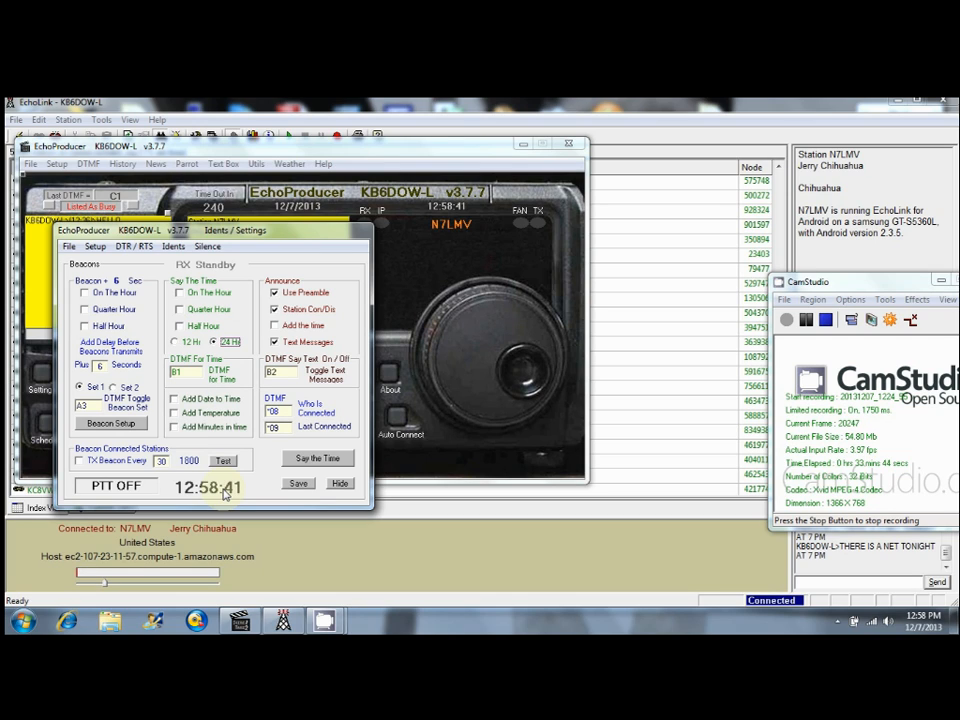
left_click(183, 343)
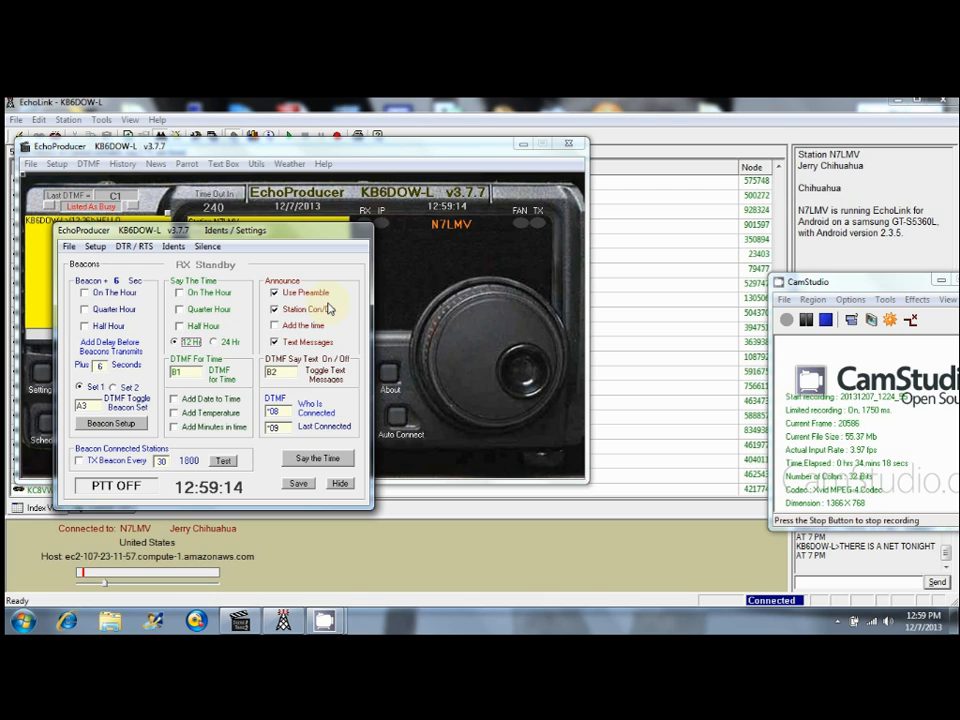
left_click(275, 293)
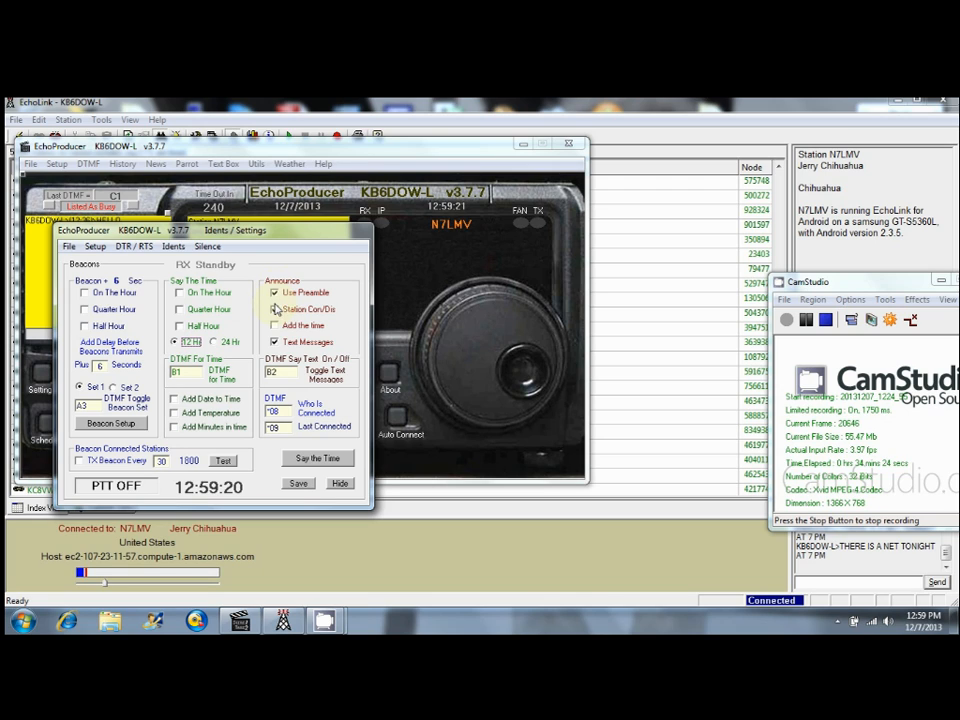
left_click(276, 309)
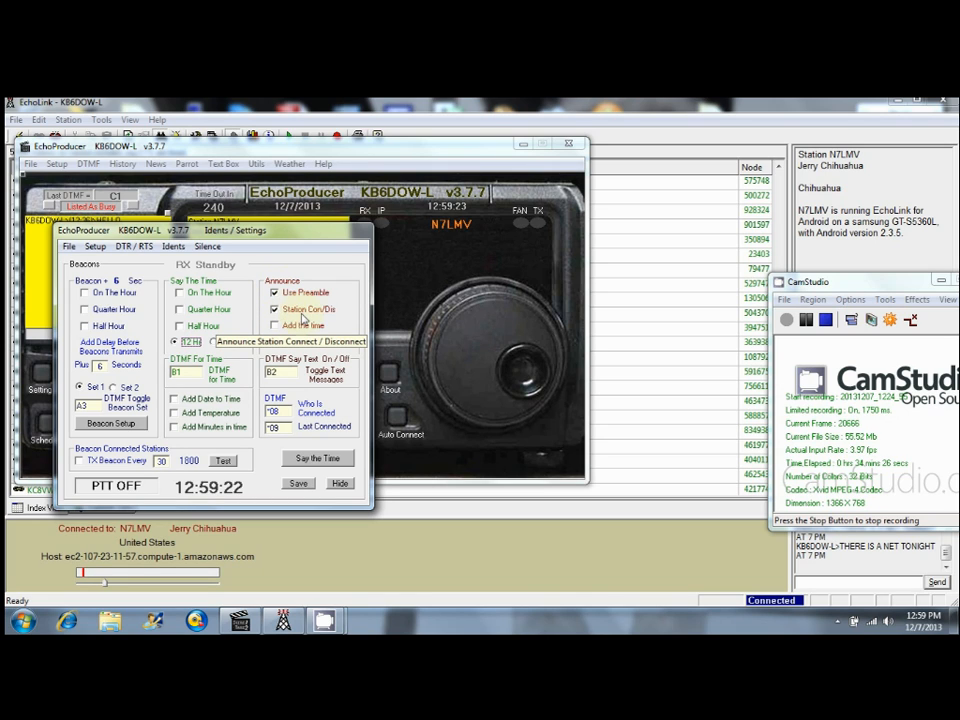
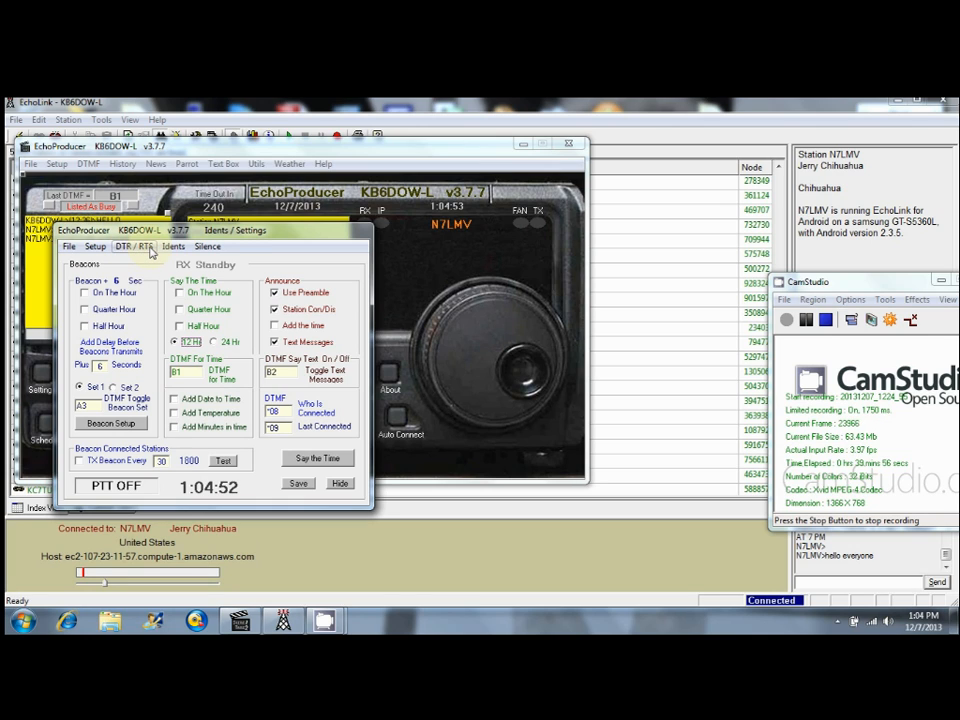
Step: Review the DTR / RTS control settings and open the Station Idents page
left_click(147, 248)
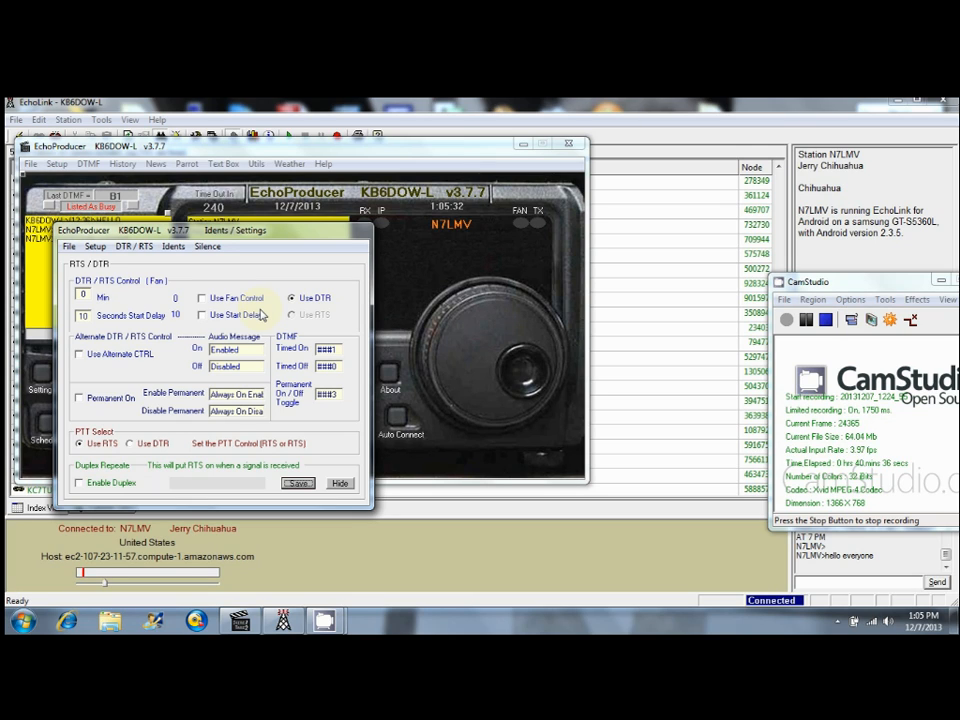
left_click(177, 249)
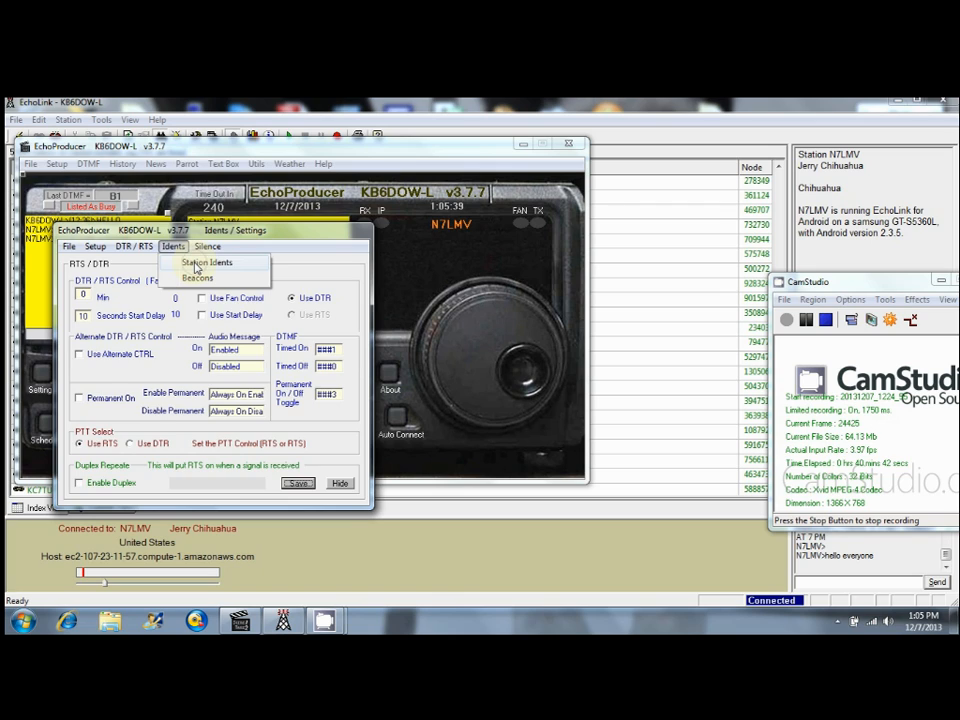
left_click(197, 264)
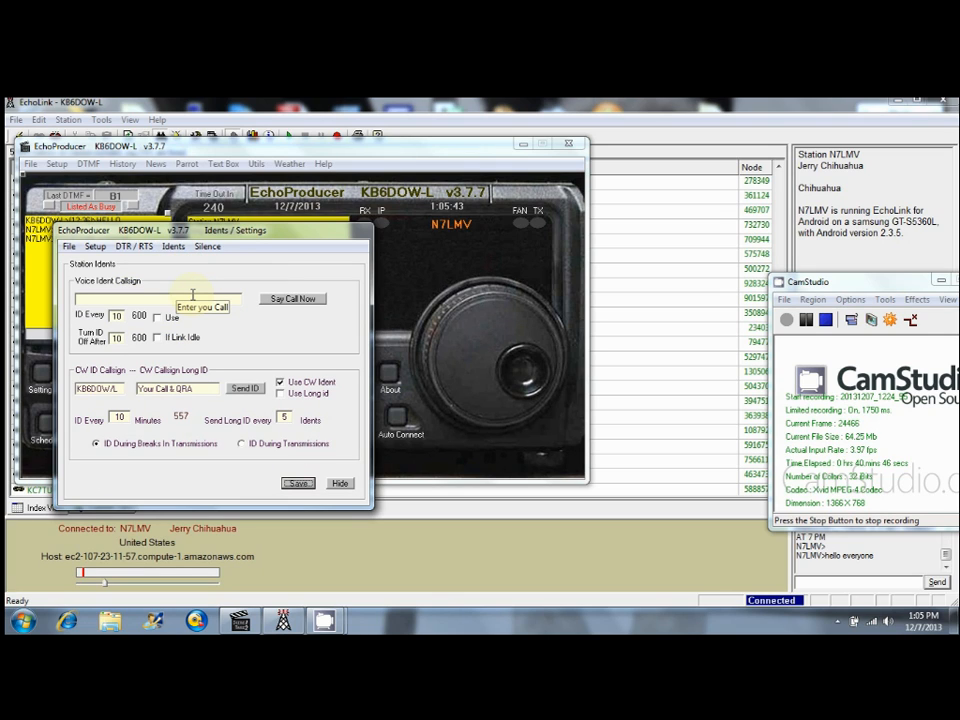
left_click(117, 302)
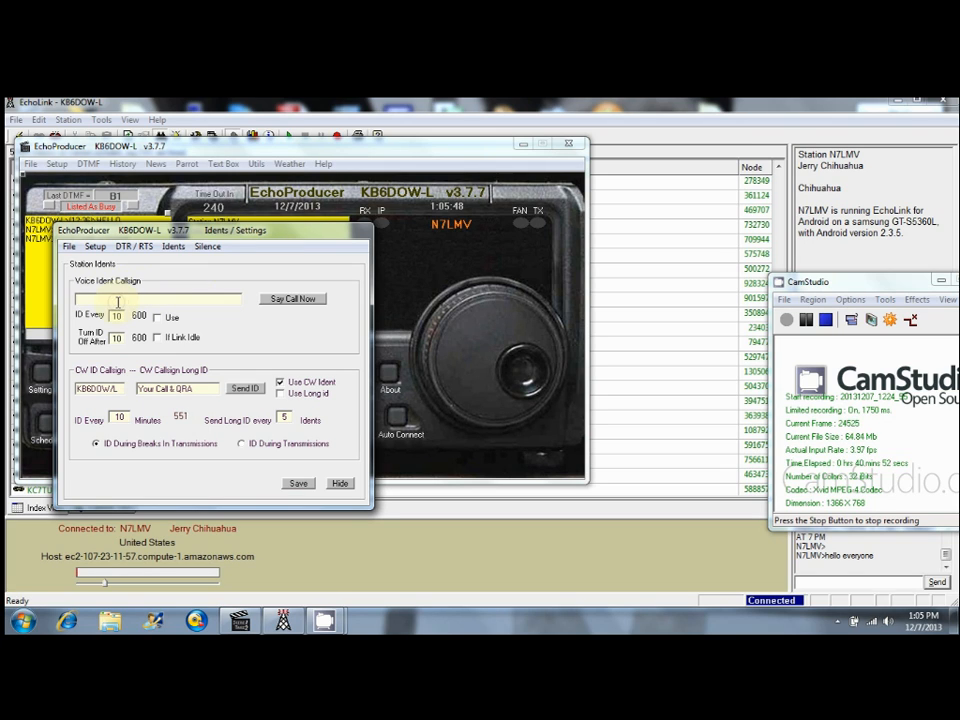
type("KB6DOW")
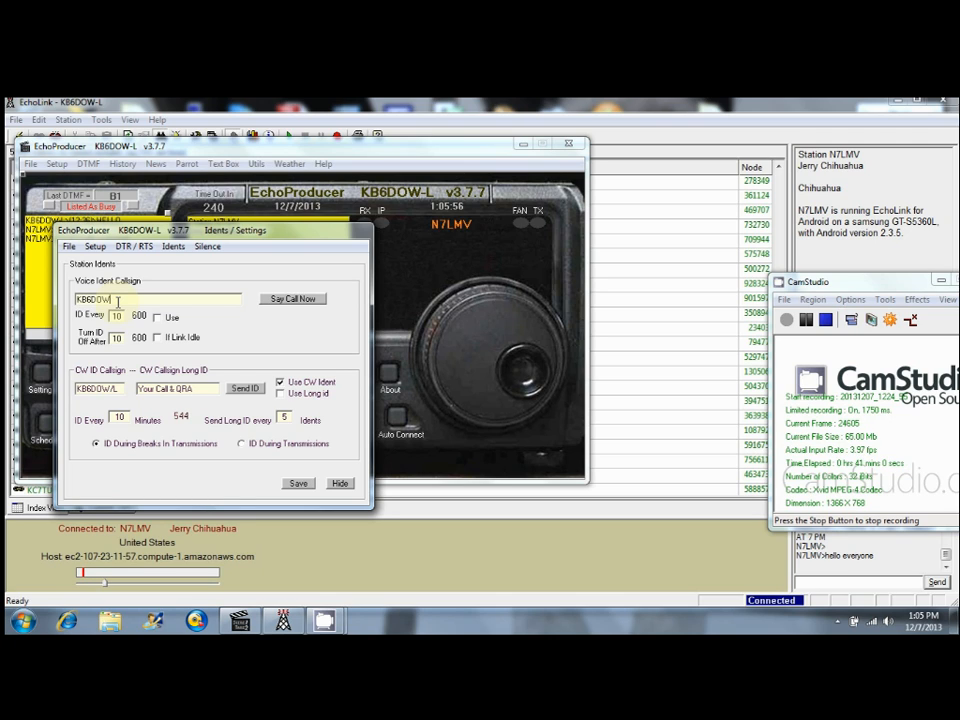
key("BackSpace")
key("BackSpace")
key("BackSpace")
key("BackSpace")
key("BackSpace")
type("AY BEE SIX DEE OOH")
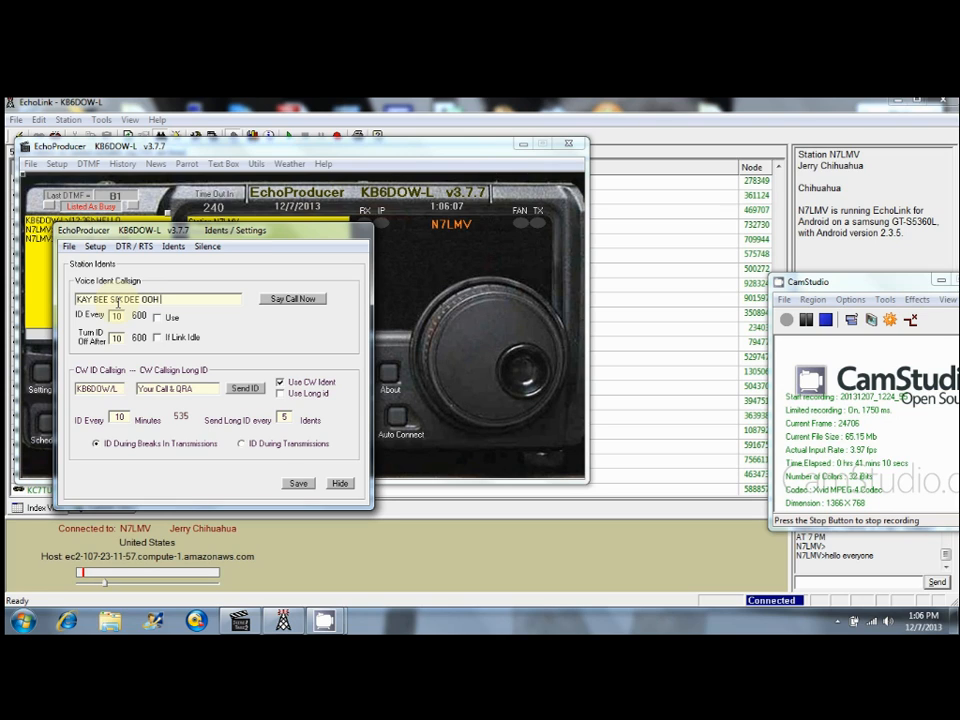
type(" WU")
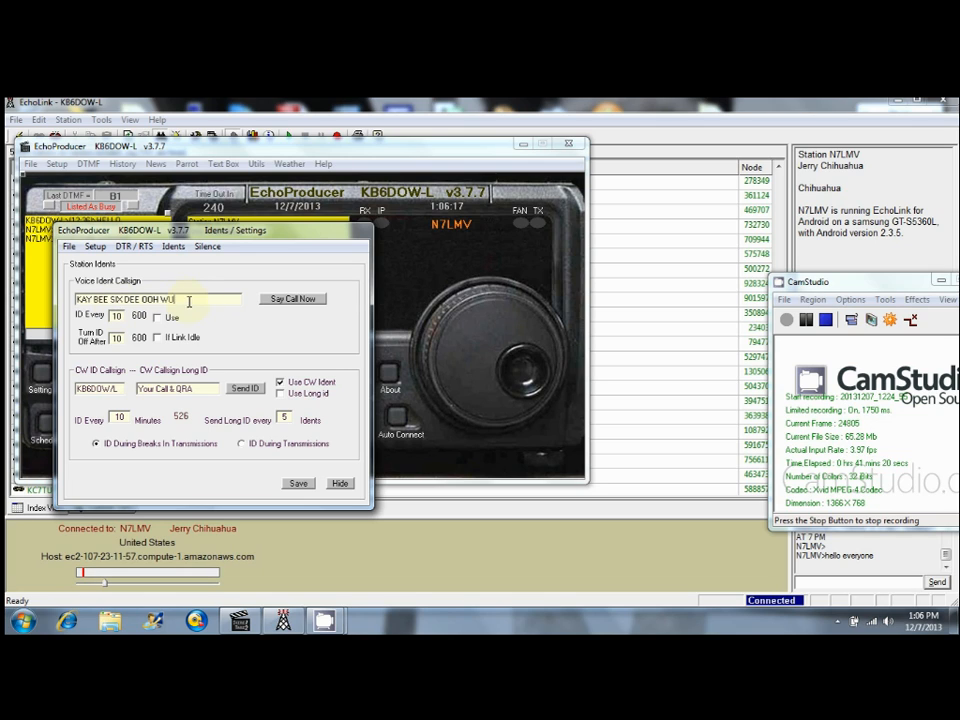
left_click_drag(181, 299, 76, 299)
key("Delete")
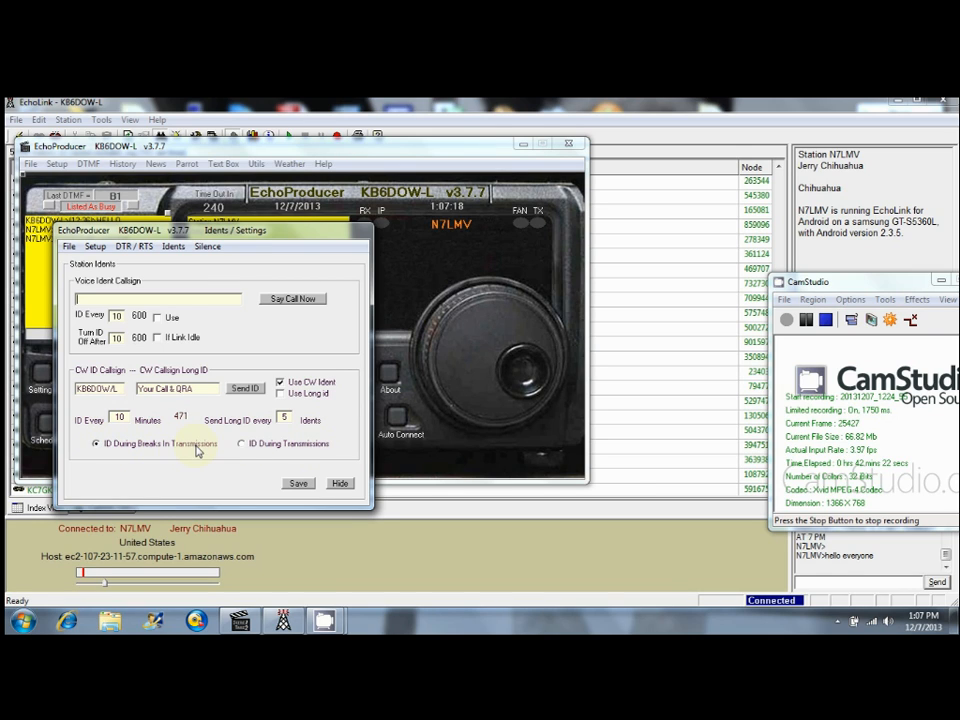
Step: Pass through Beacons to the silence schedulers and set Scheduler 1 to Sunday, with announcements off at hour 17 and on at hour 18
left_click(173, 246)
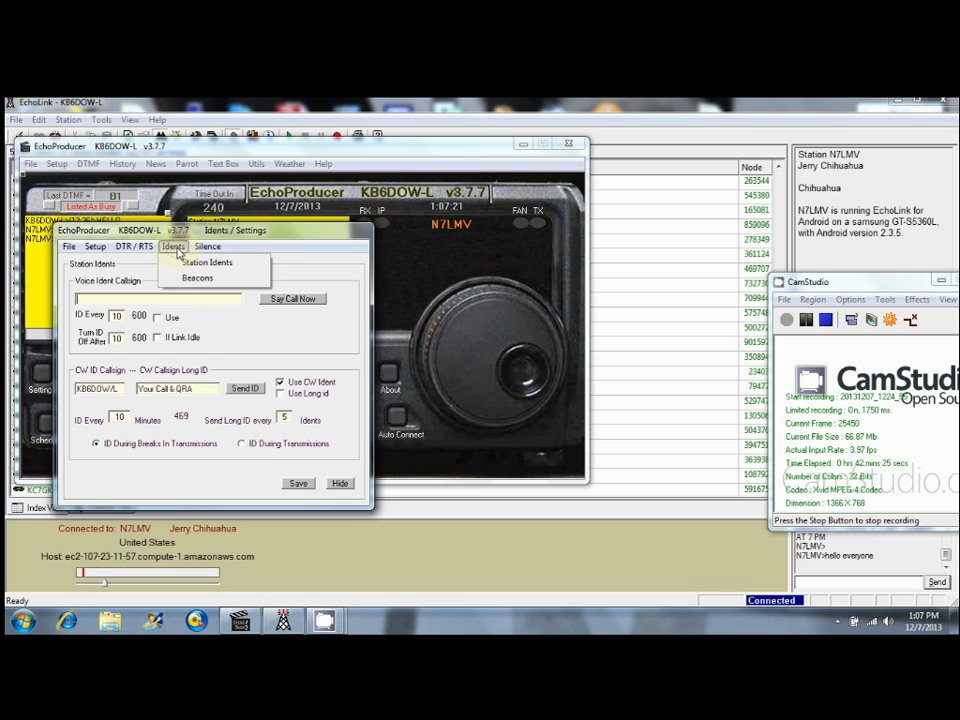
left_click(187, 281)
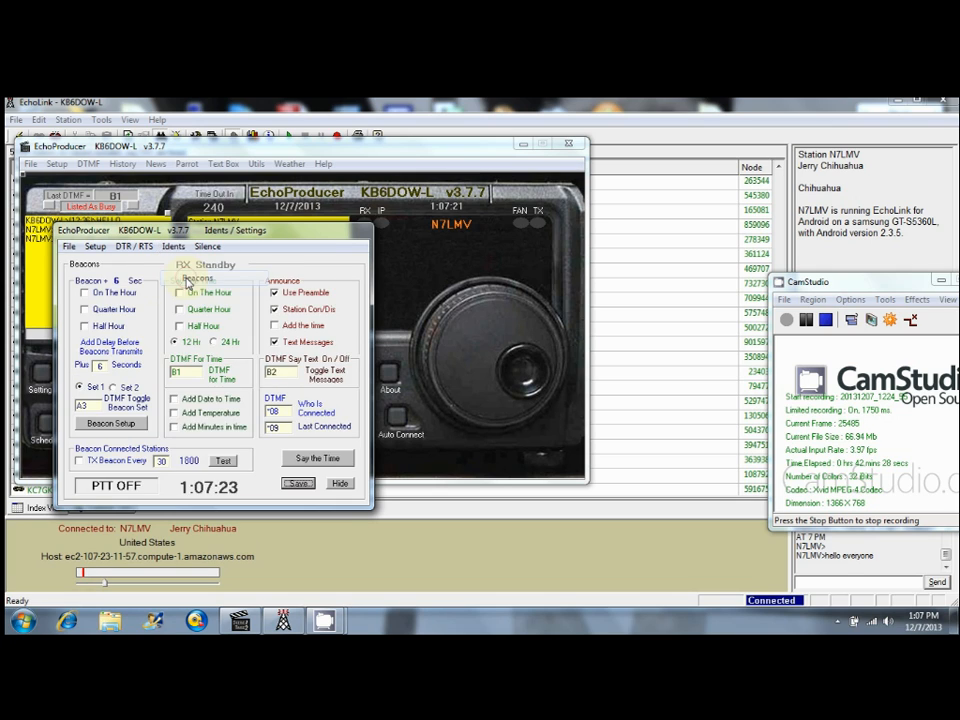
left_click(210, 247)
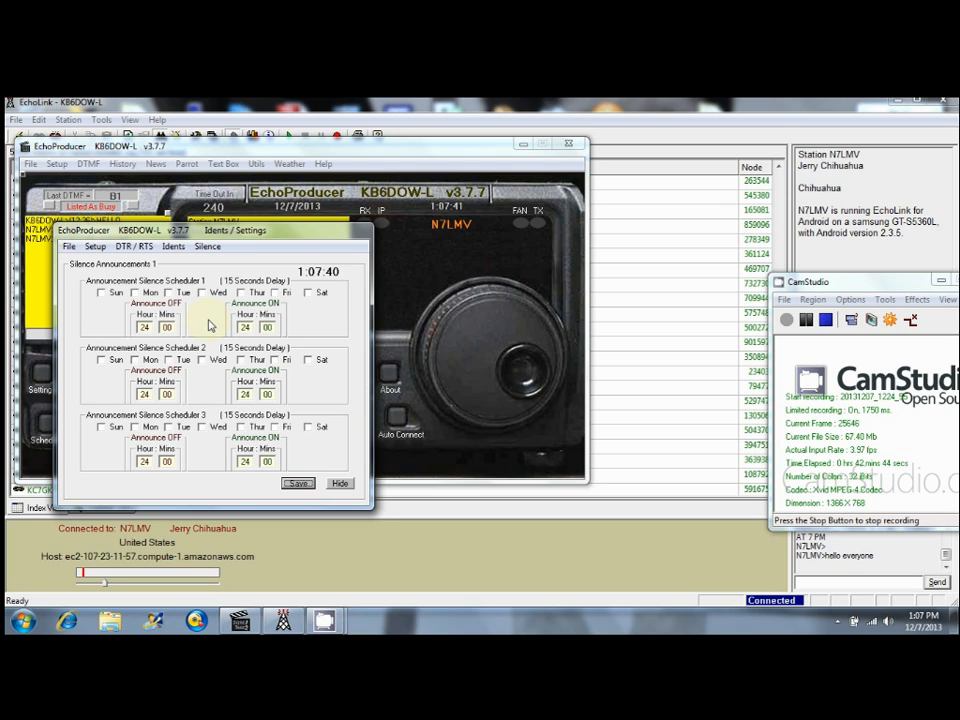
left_click(102, 292)
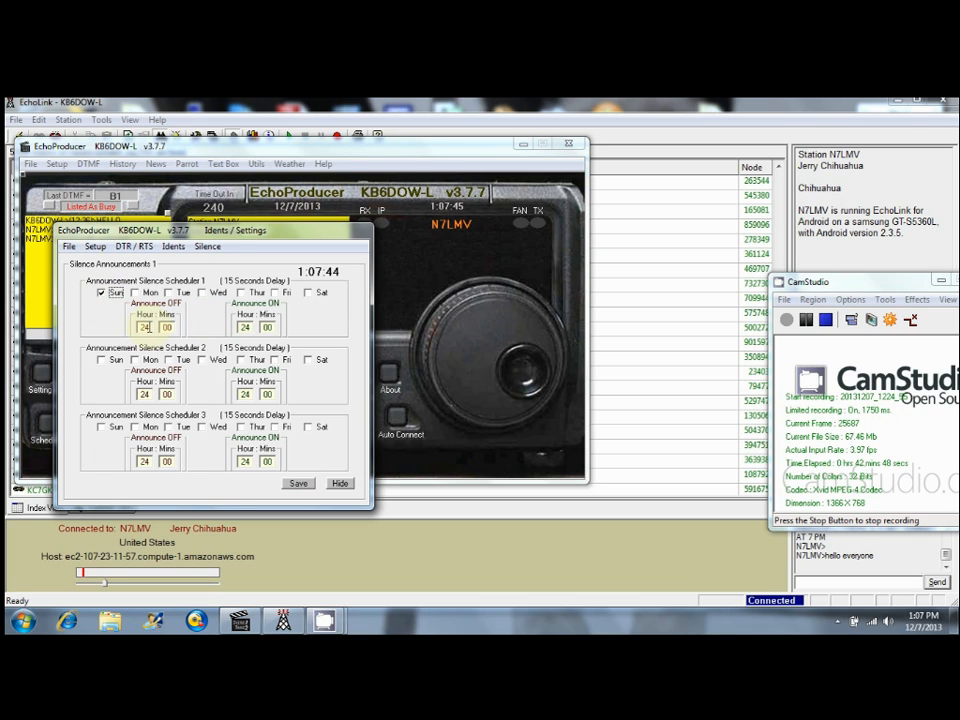
left_click_drag(149, 327, 138, 331)
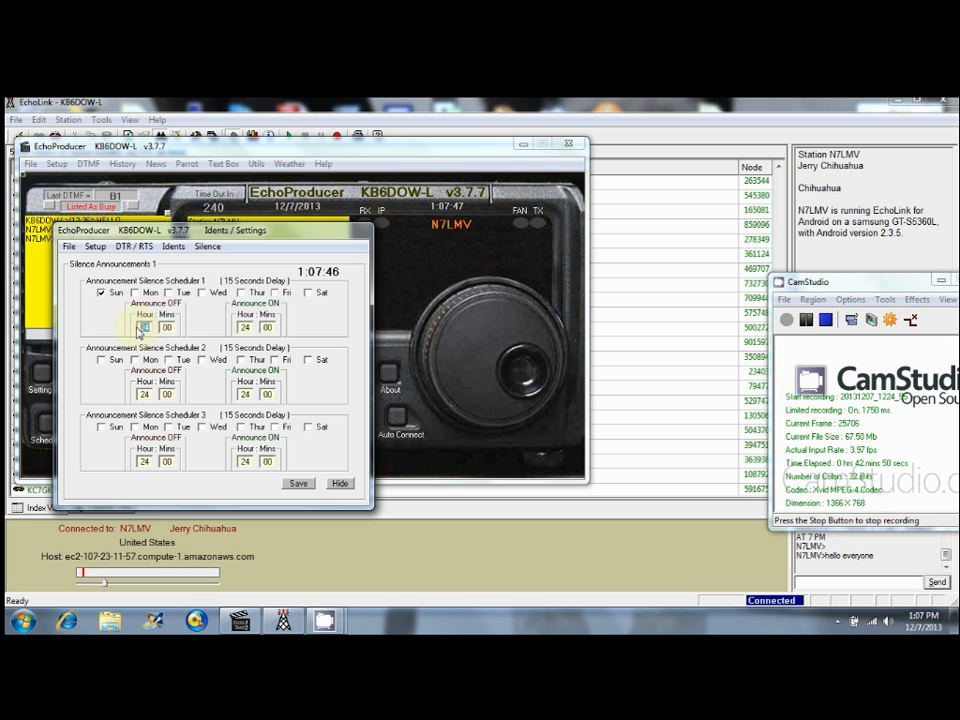
type("17")
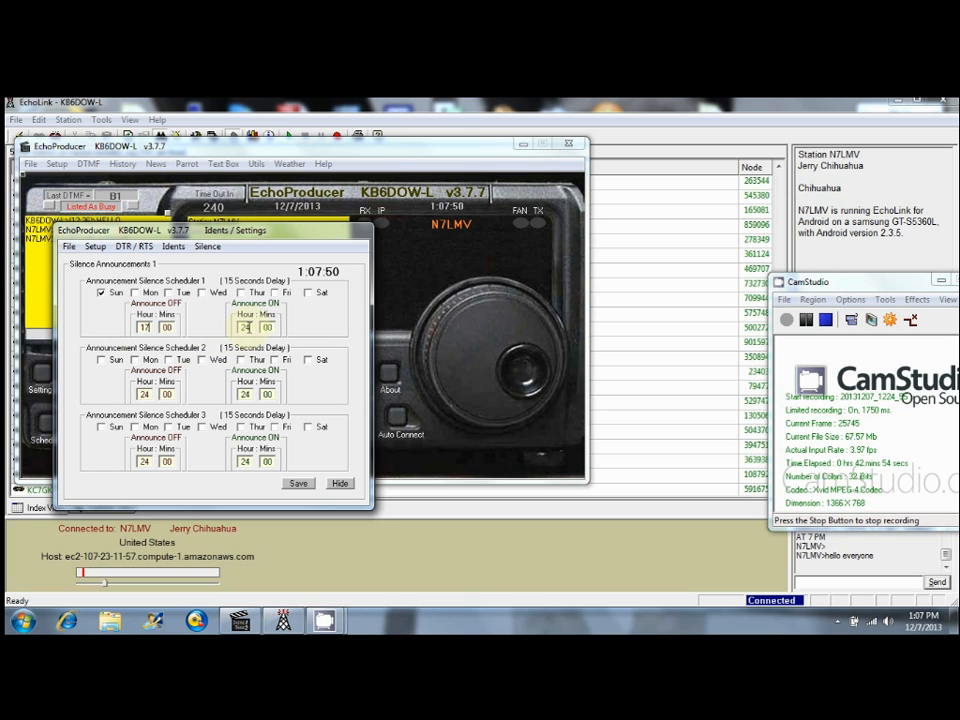
left_click_drag(251, 327, 238, 328)
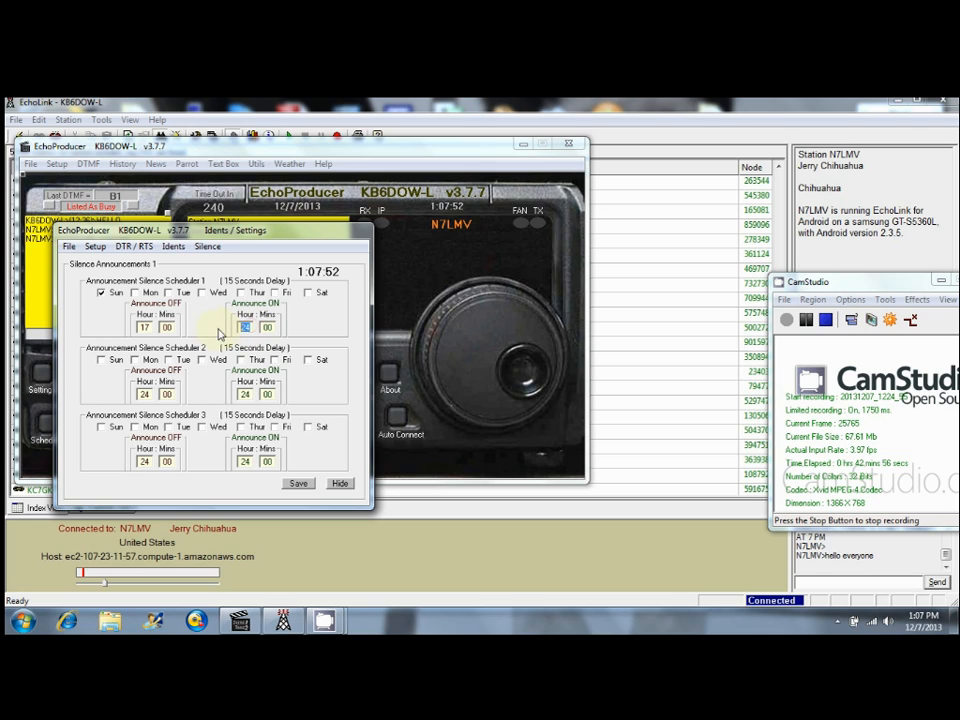
type("18")
Step: Set Announcement Silence Scheduler 2 to Wednesday, with announcements off at hour 07 and on at hour 08
left_click(202, 359)
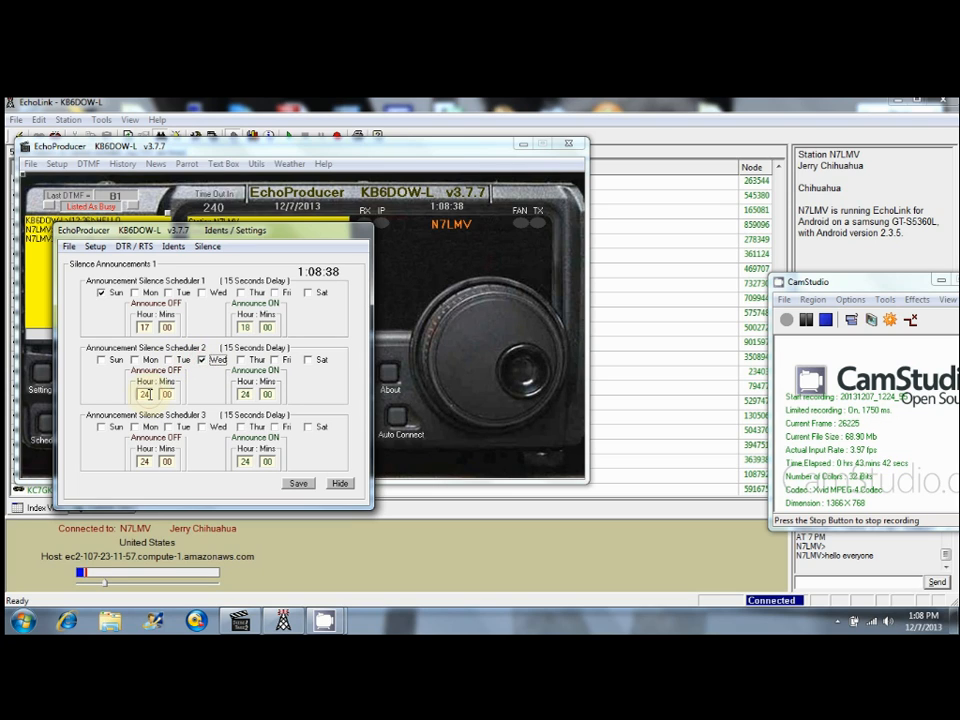
left_click_drag(151, 395, 134, 396)
type("0")
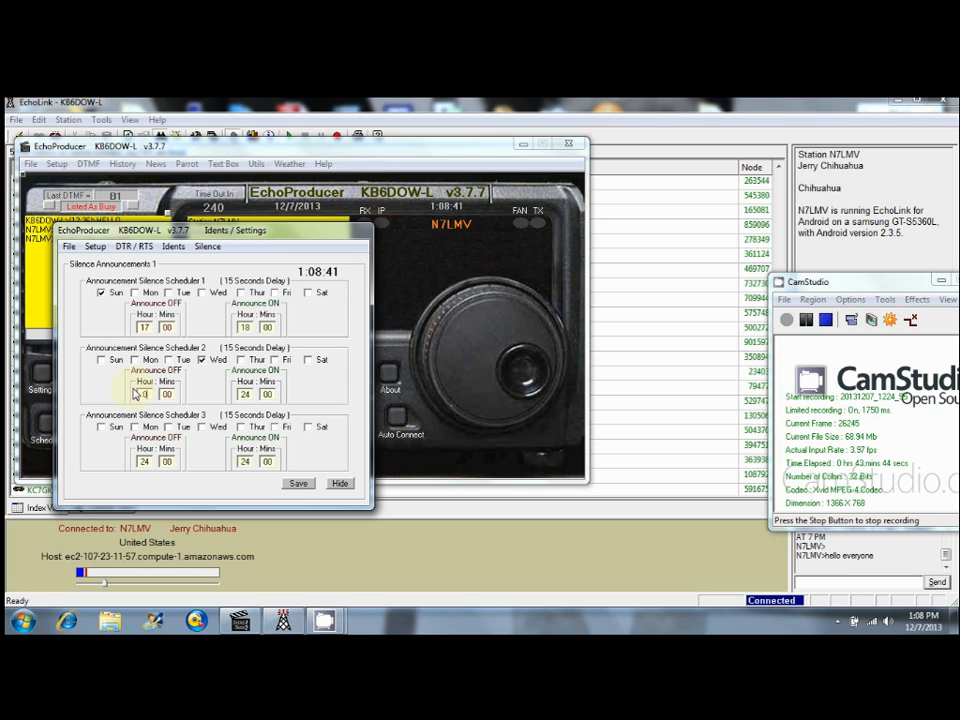
type("7")
left_click(245, 394)
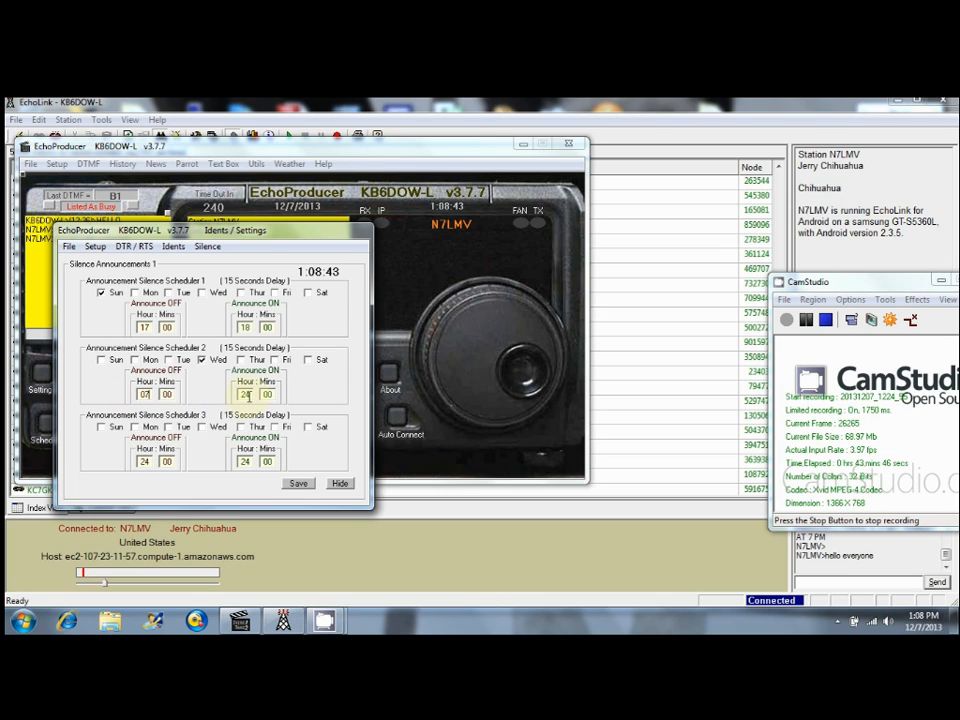
left_click_drag(249, 394, 229, 398)
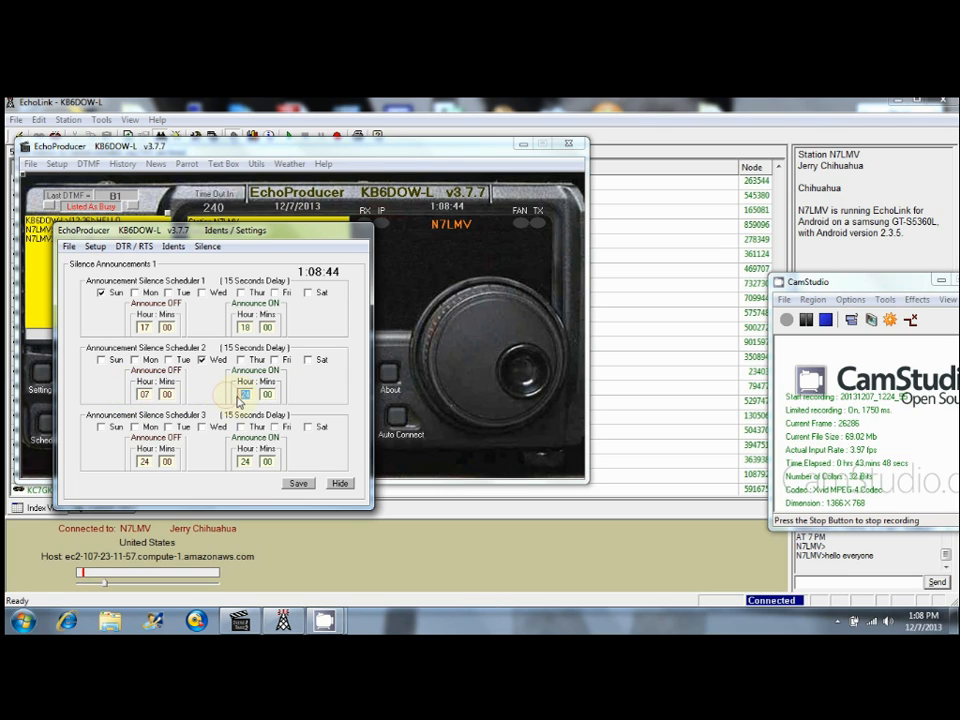
type("08")
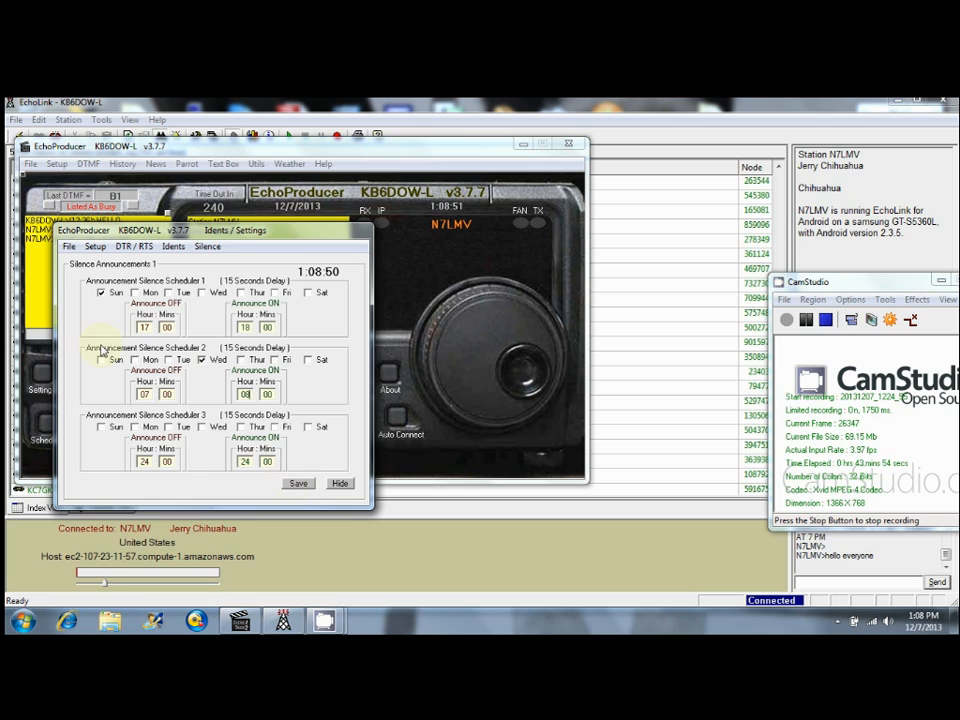
Step: Deselect Sunday in Silence Scheduler 1 and reset its Announce OFF and Announce ON hours to 24
left_click(101, 292)
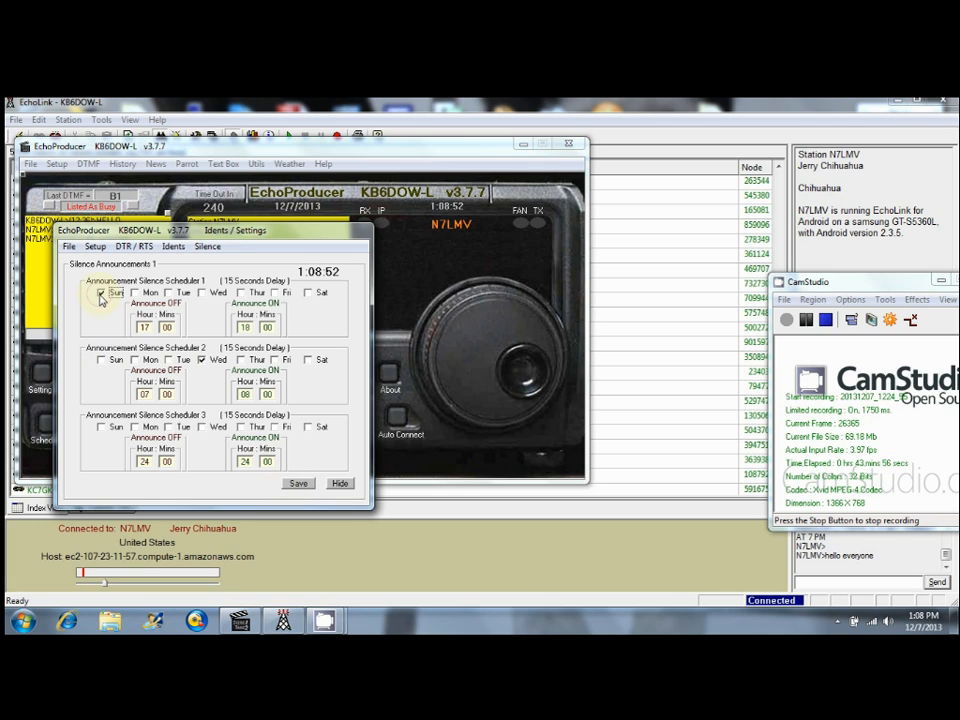
double_click(145, 327)
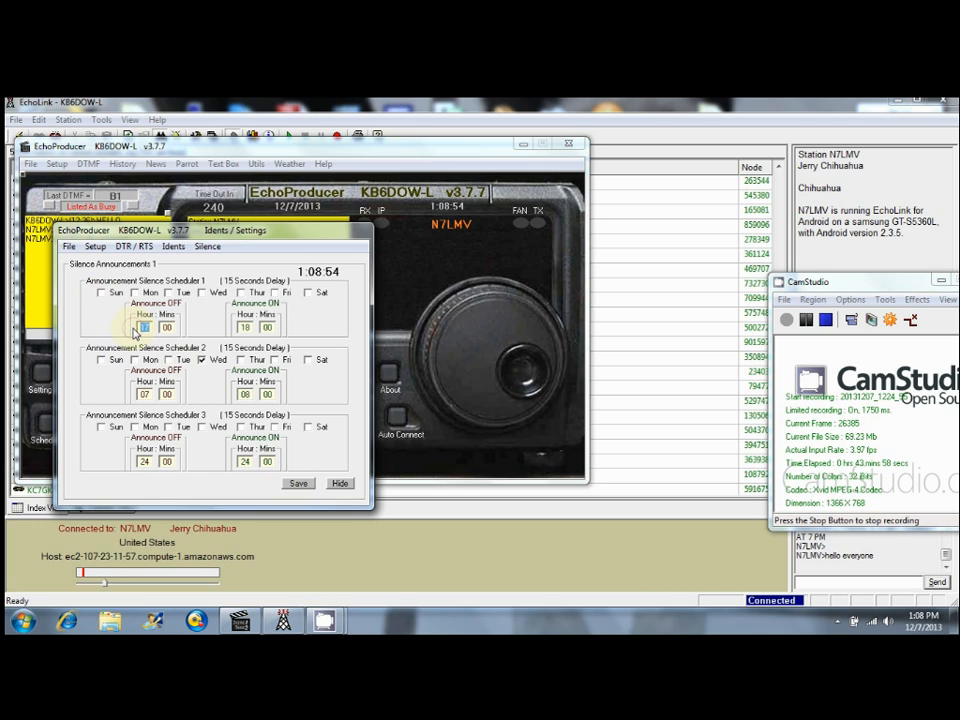
type("24")
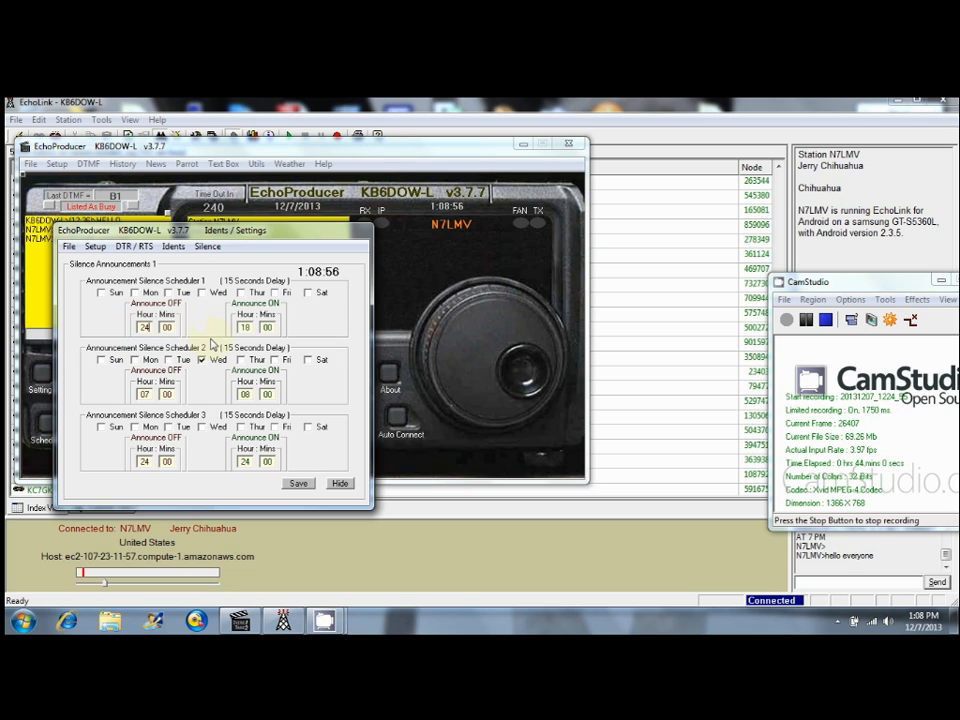
double_click(242, 328)
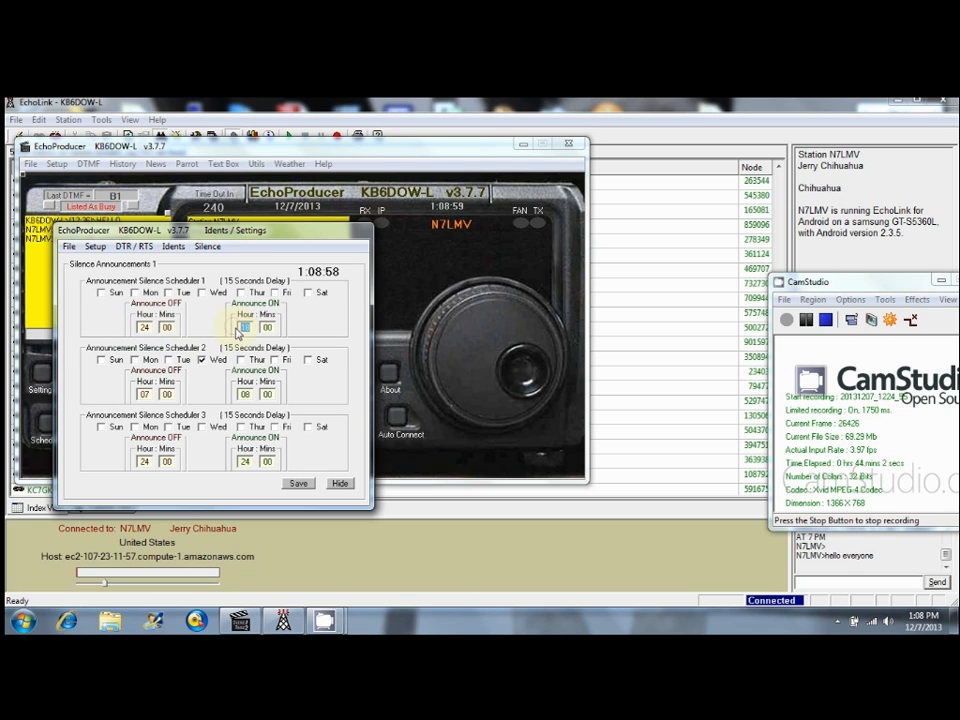
type("24")
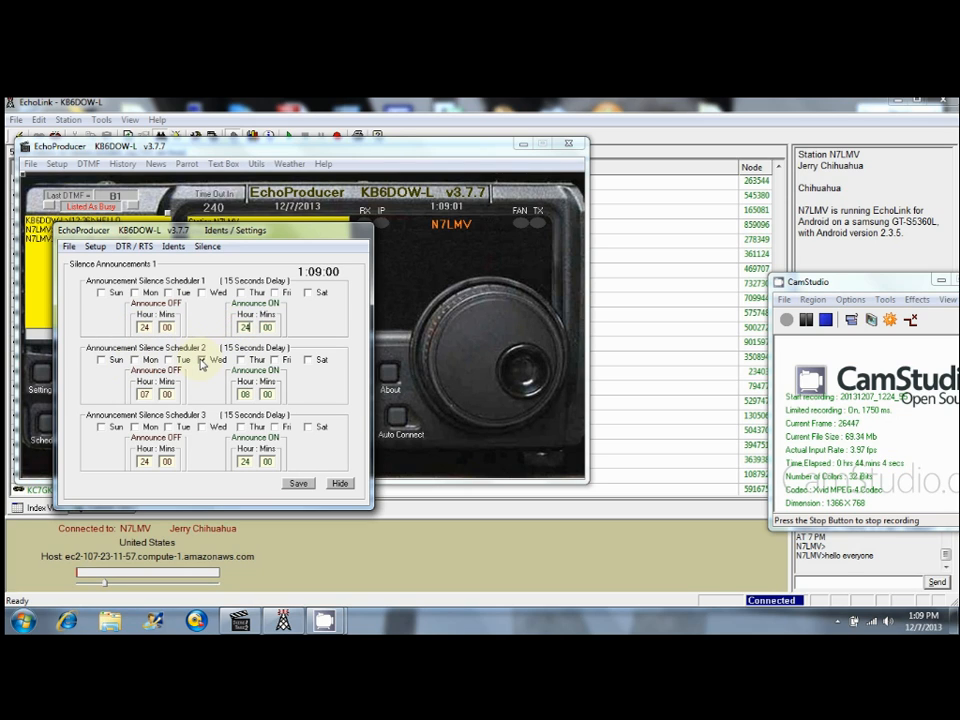
Step: Deselect Wednesday in Silence Scheduler 2 and reset its Announce OFF and Announce ON hours to 24
left_click(202, 361)
double_click(143, 394)
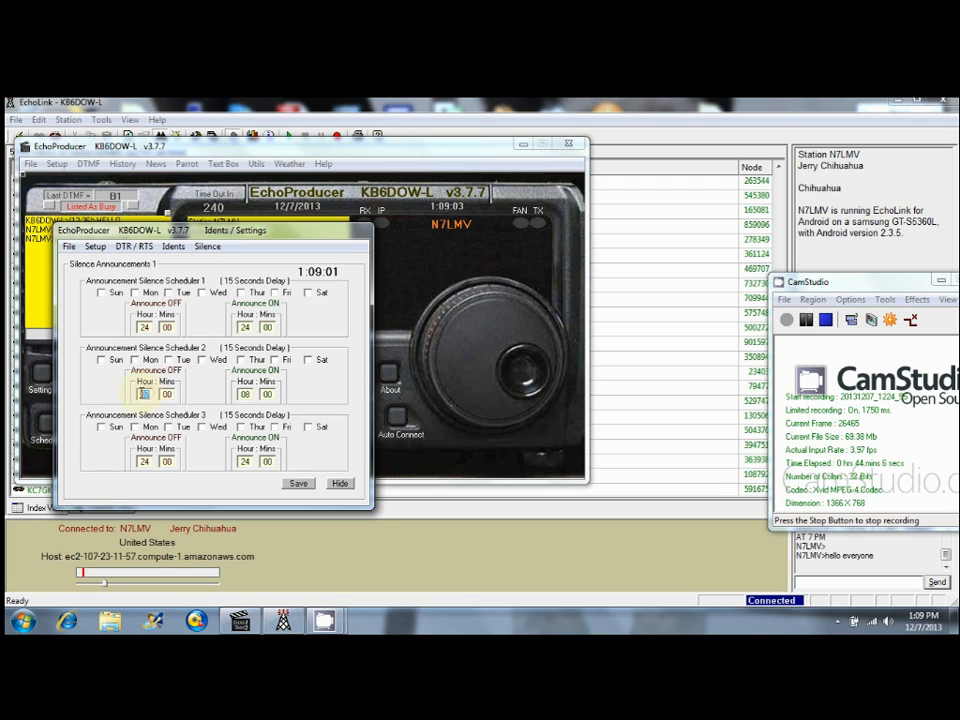
type("24")
double_click(243, 394)
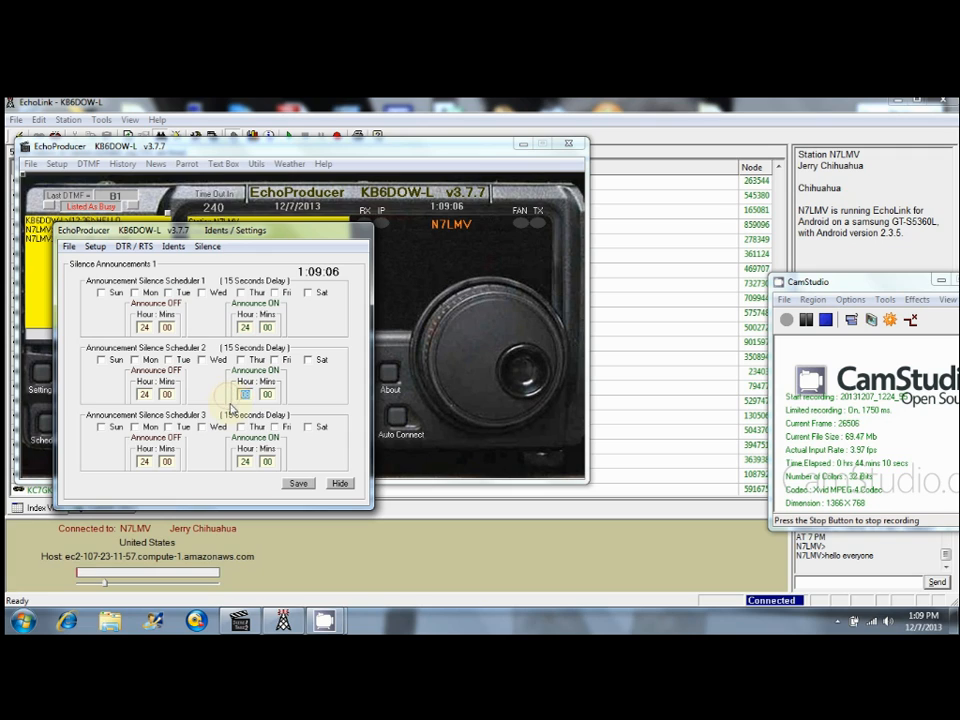
type("24")
Step: Save and hide the Silence Announcements settings, and look through the News Player's News 3 - 4 and News 1 - 2 pages
left_click(292, 485)
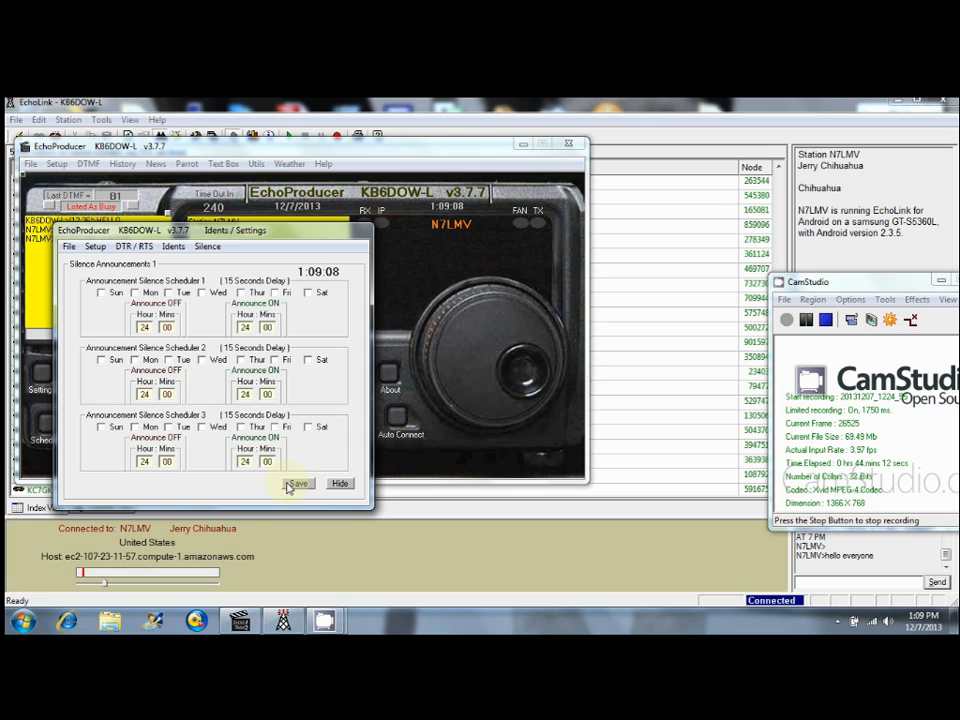
left_click(340, 486)
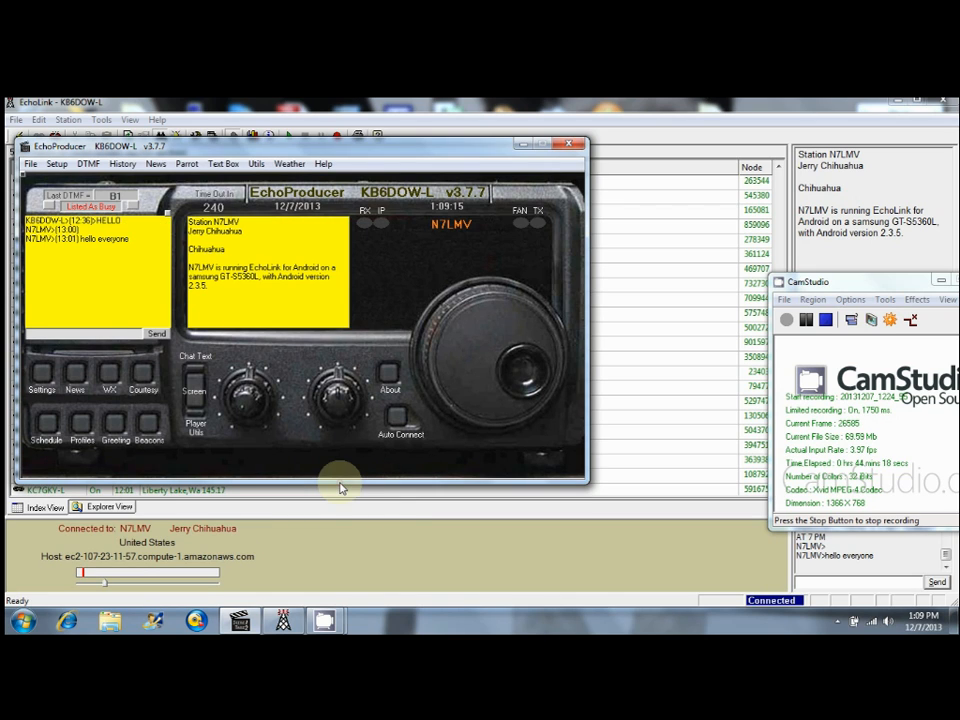
left_click(73, 381)
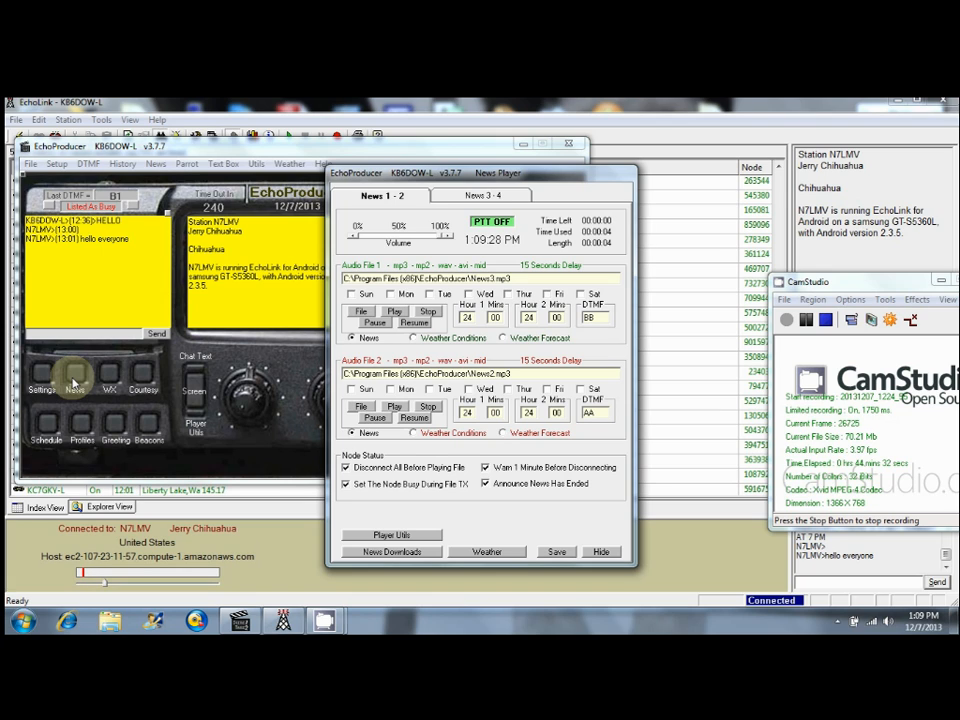
left_click(477, 197)
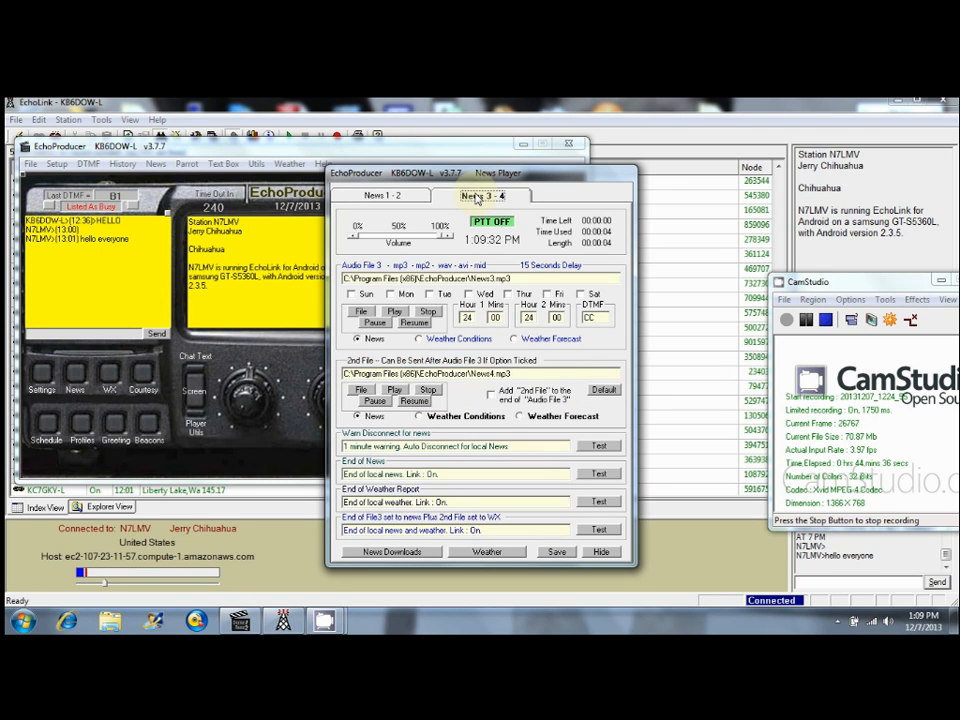
left_click(380, 196)
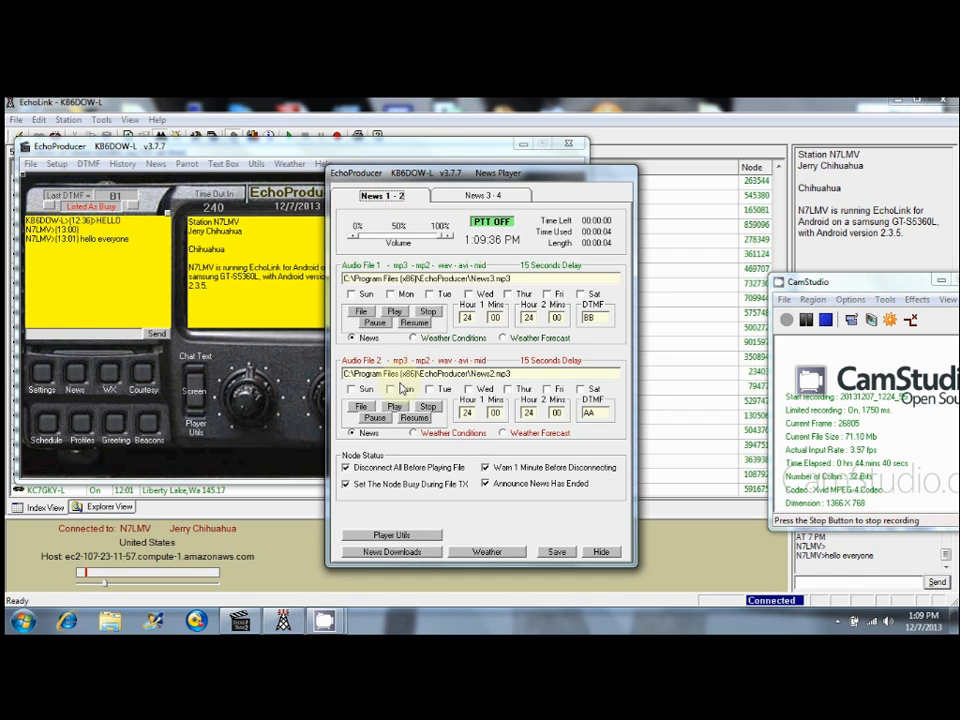
Step: Enable Sunday for Audio File 1 in the News Player, trying 01 as Hour 2 and returning it to 24
left_click(352, 294)
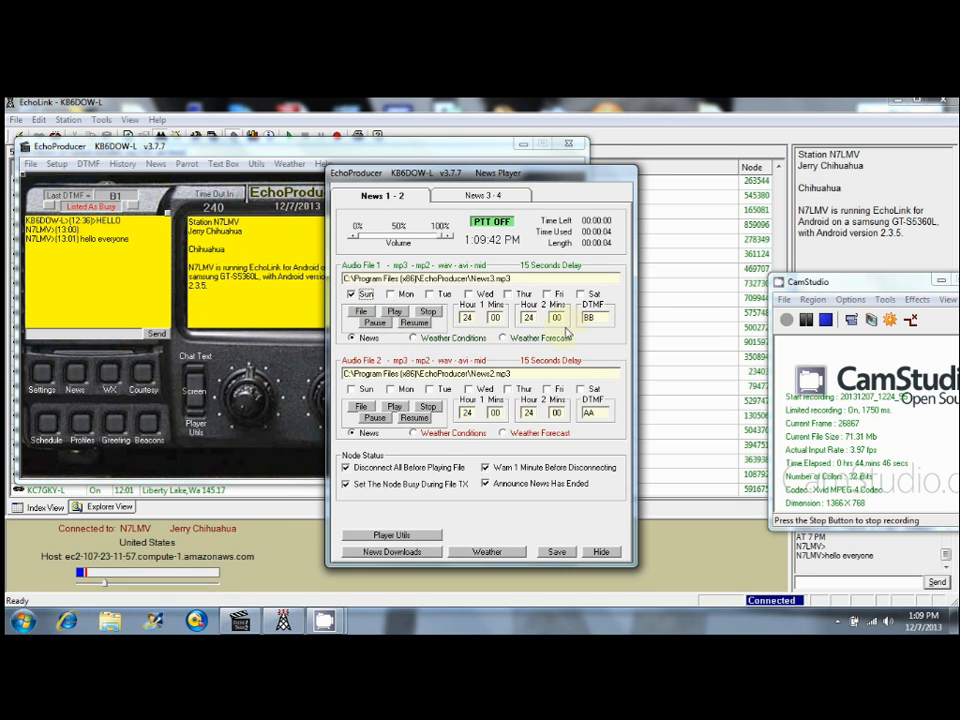
double_click(526, 319)
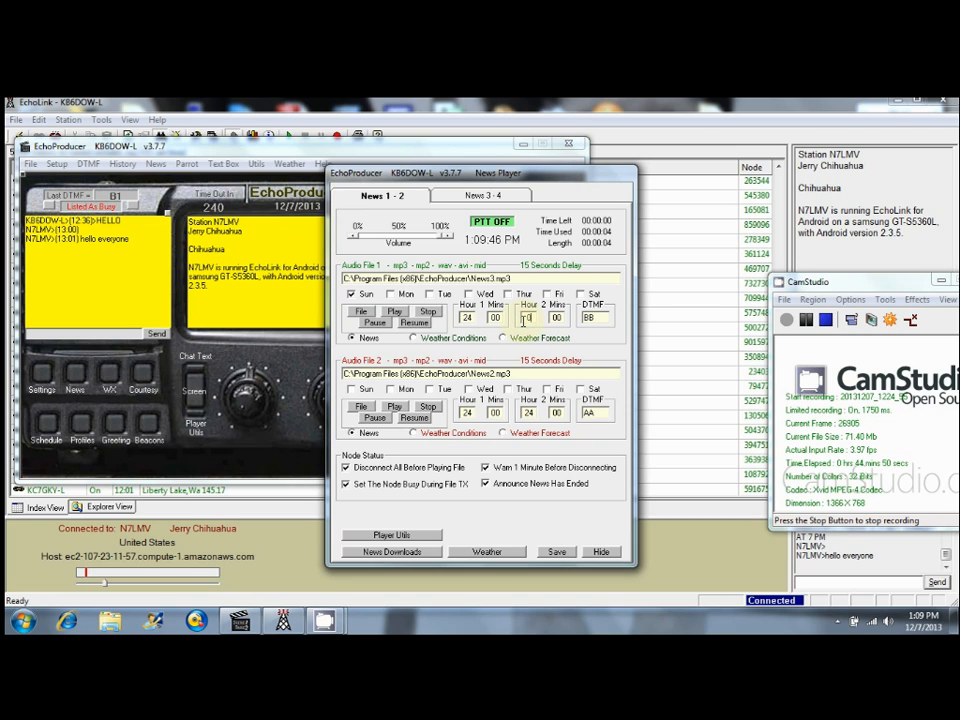
type("0")
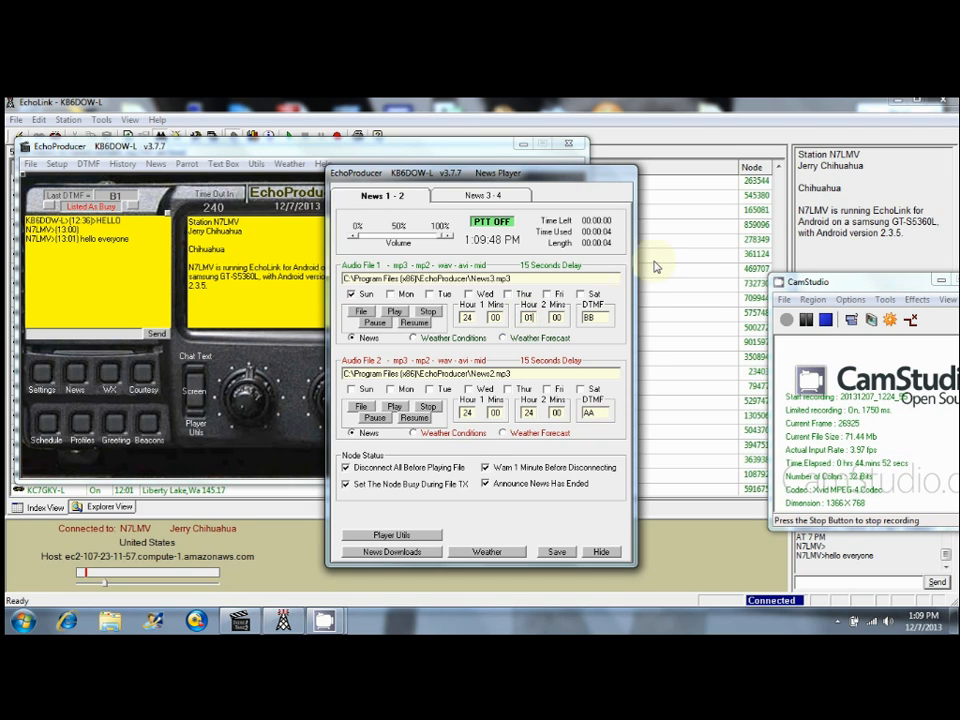
double_click(530, 318)
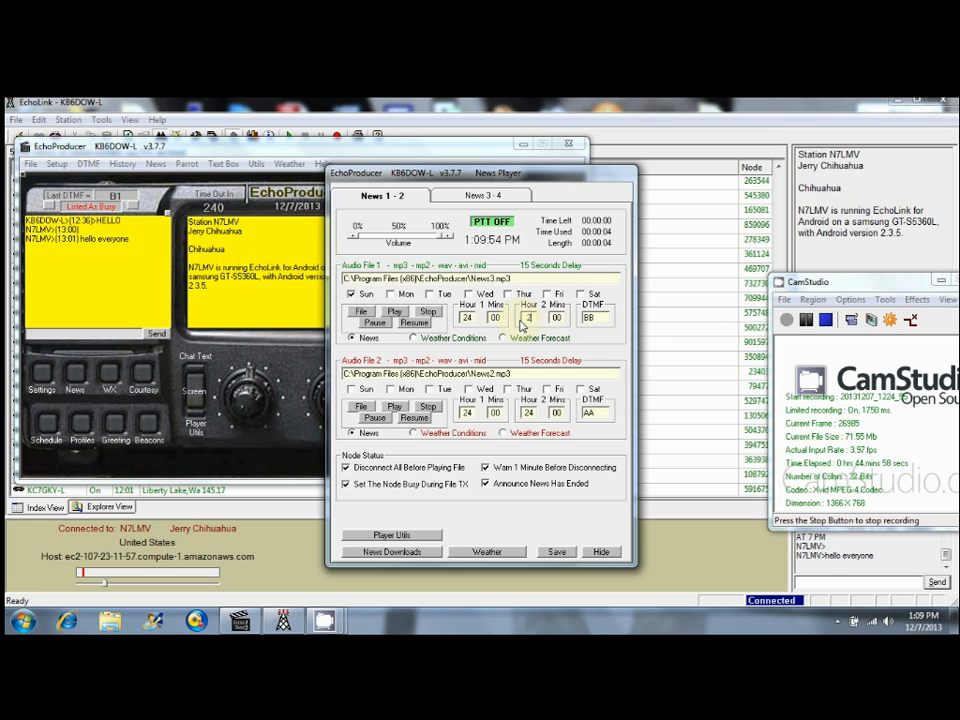
type("24")
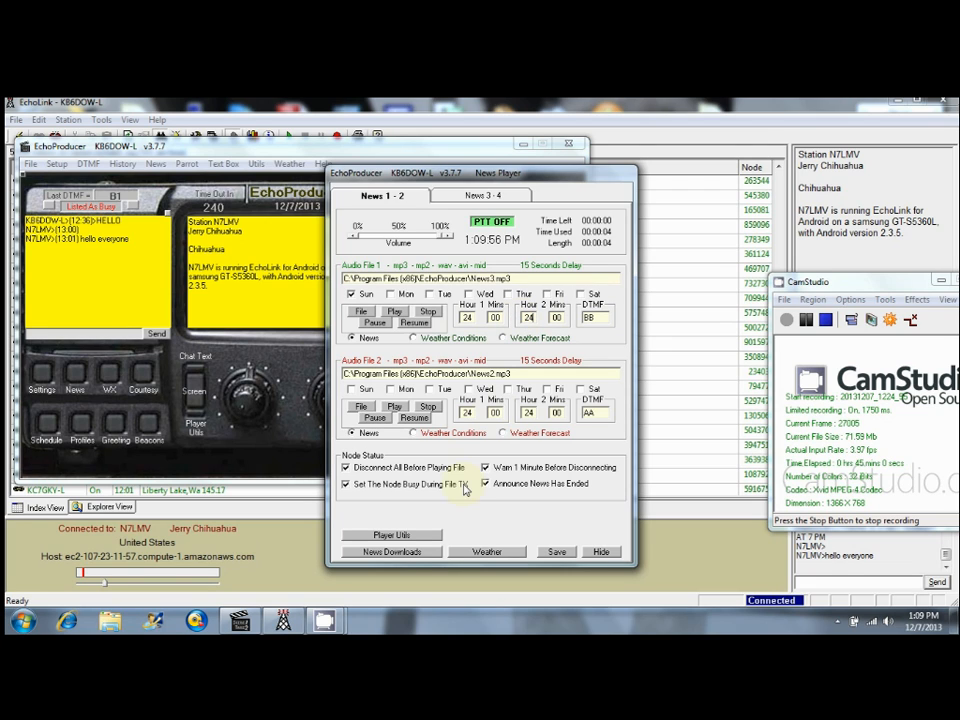
Step: Open the News Downloader and show its Files 3 & 4 download page
left_click(411, 553)
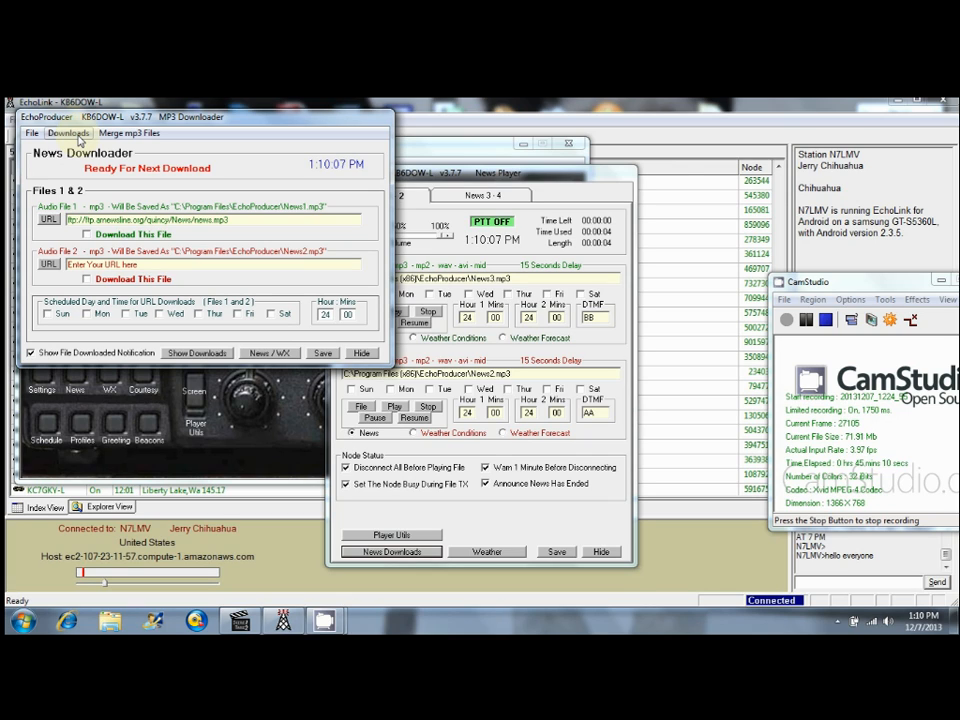
left_click(66, 134)
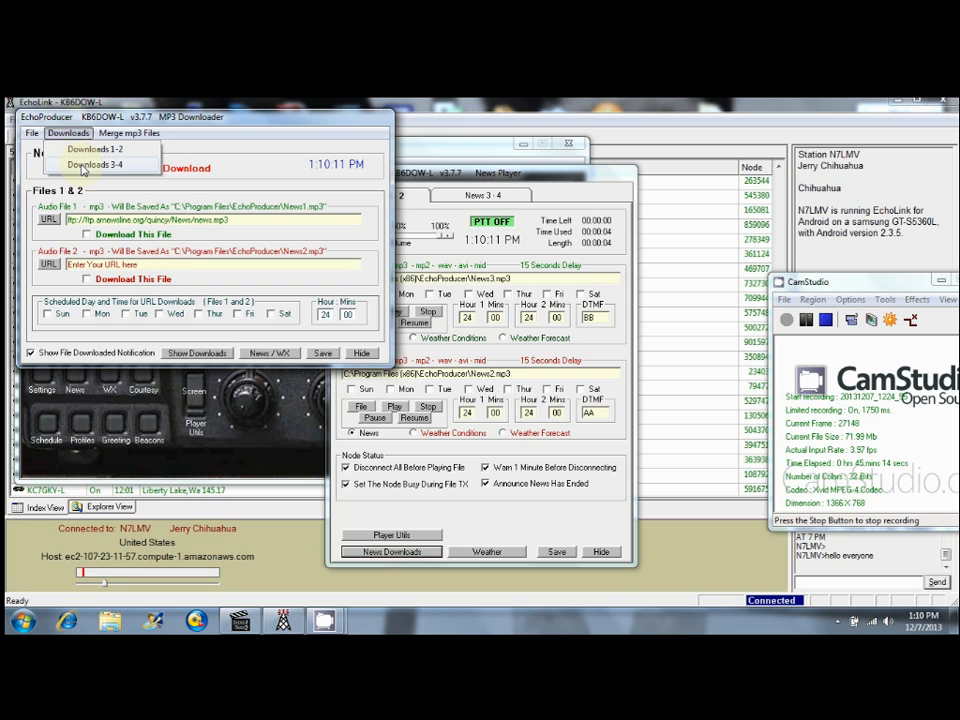
left_click(84, 165)
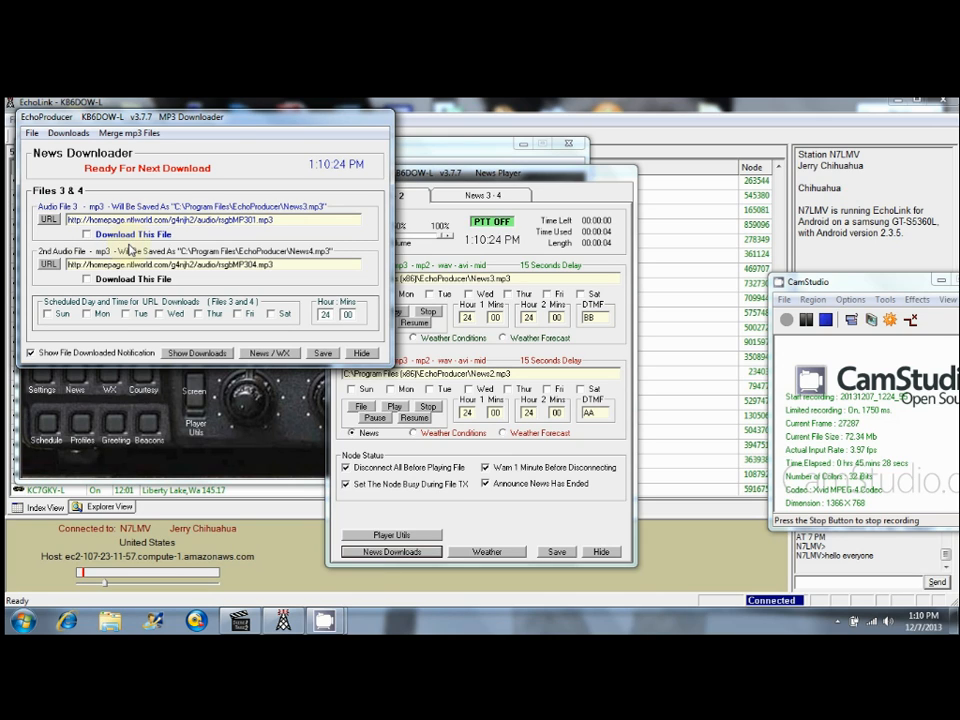
Step: Try enabling the Audio File 3 download with a Tuesday schedule, and clear both selections again
left_click(86, 234)
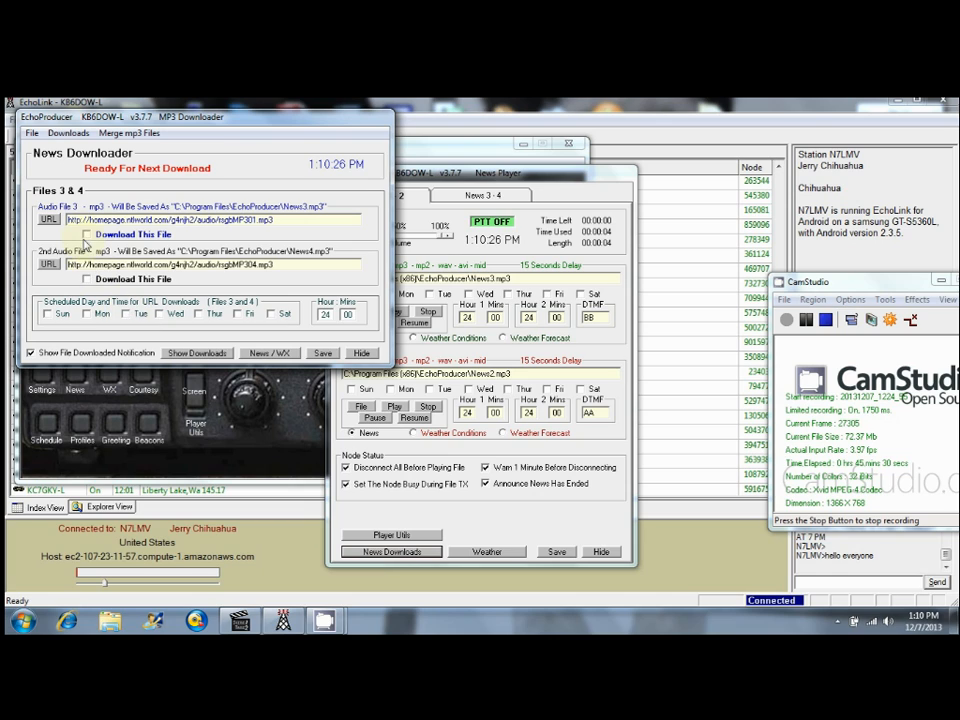
left_click(125, 314)
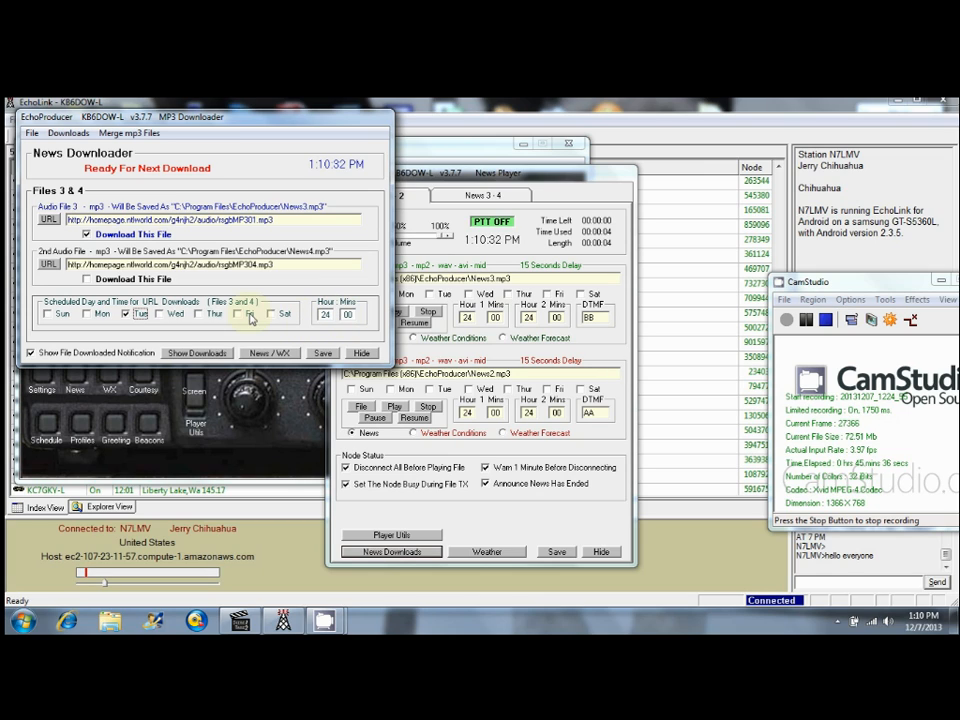
left_click(127, 315)
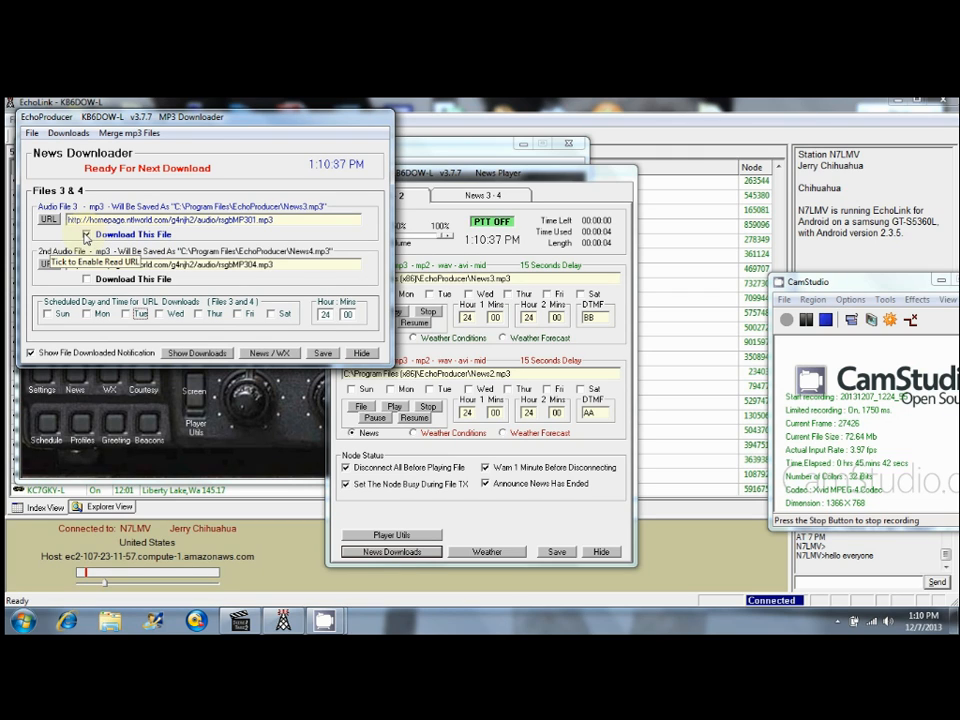
left_click(125, 238)
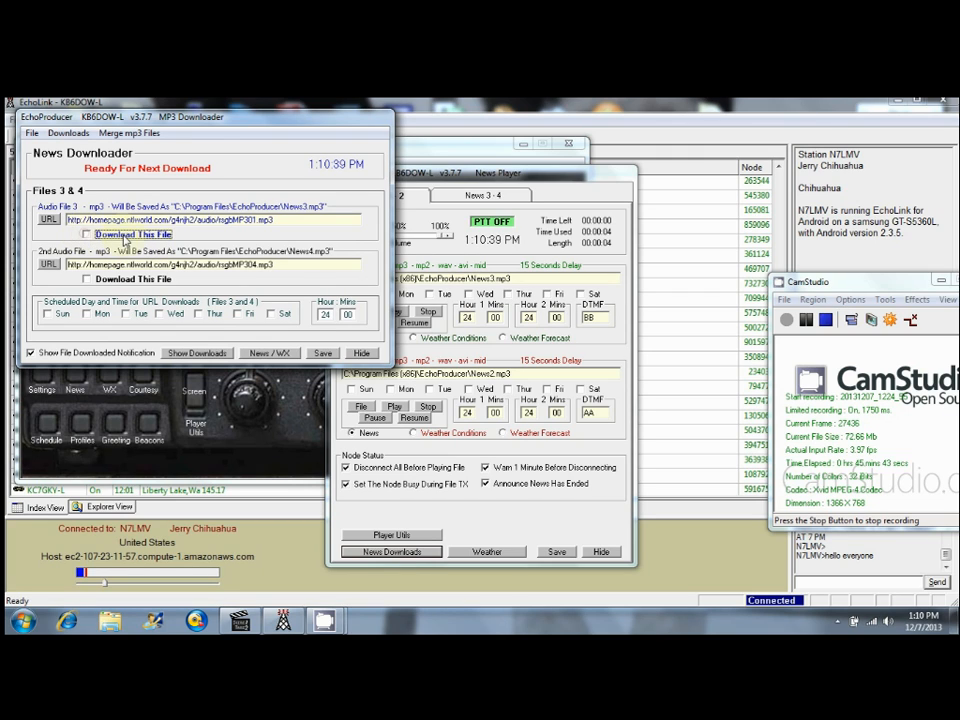
Step: Test and load the Audio File 3 URL to download the file, hide the download information, and return to the News Player
left_click(47, 221)
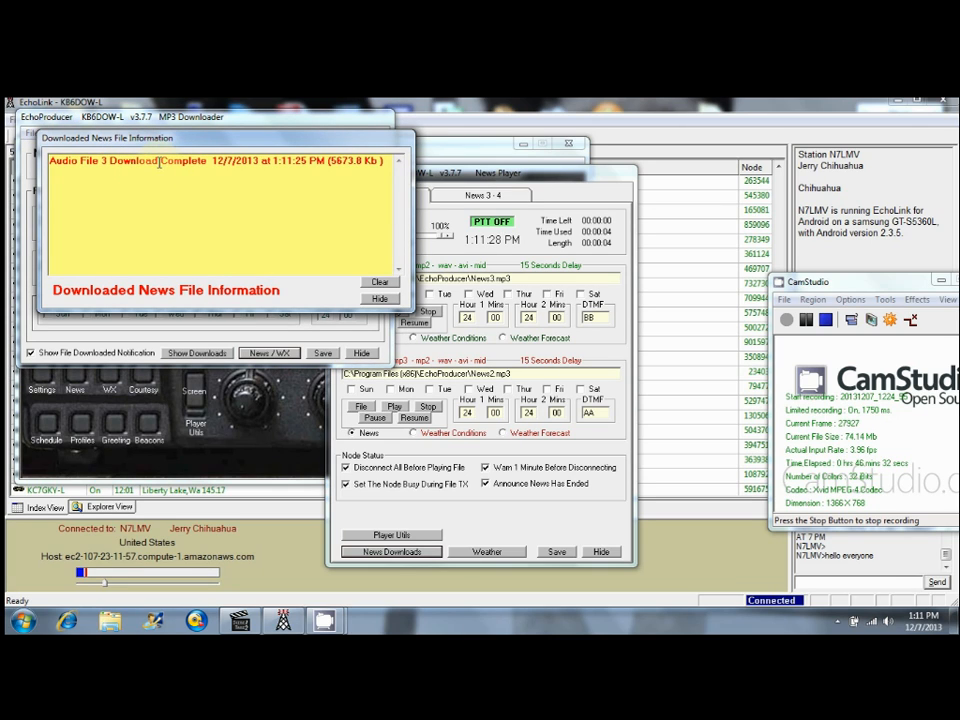
left_click(379, 299)
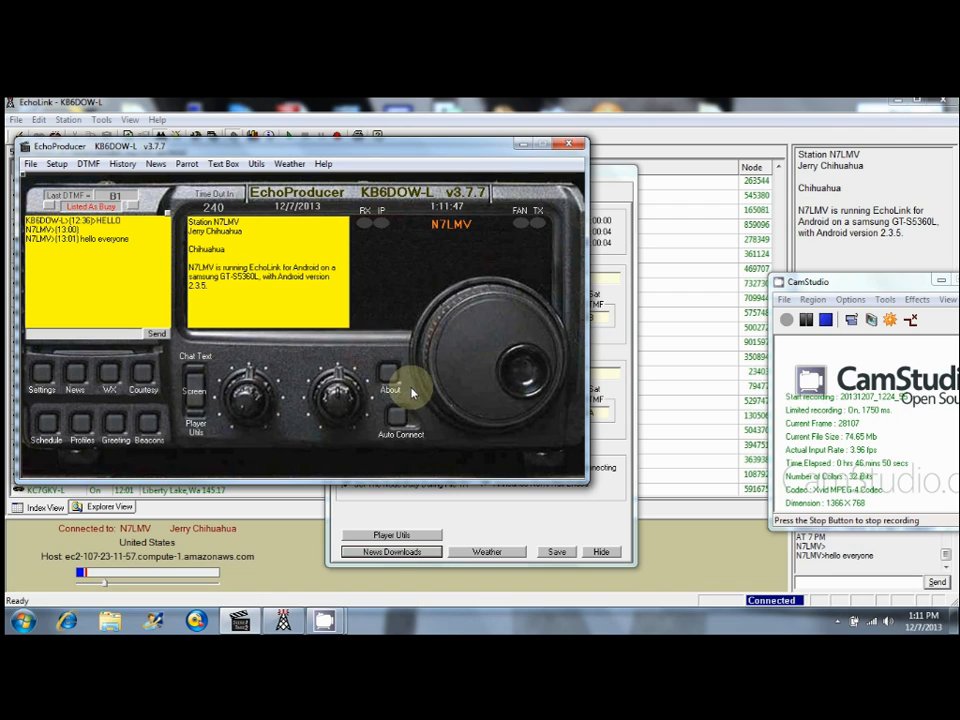
left_click(495, 517)
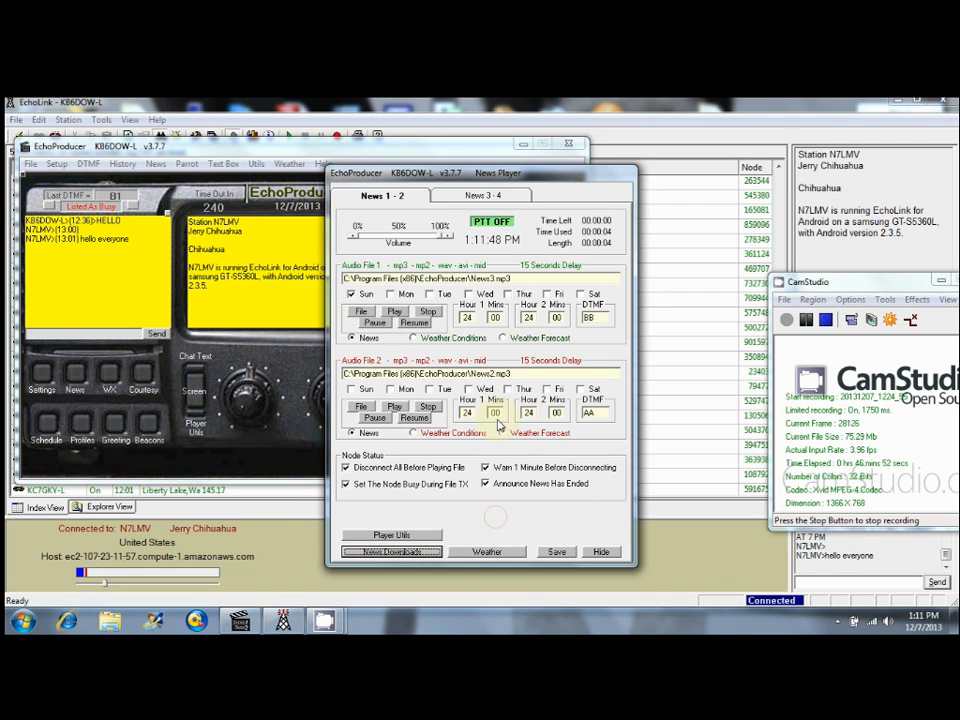
Step: Play Audio File 1 (News3.mp3) over the node from the News Player, and stop its playback
left_click(400, 313)
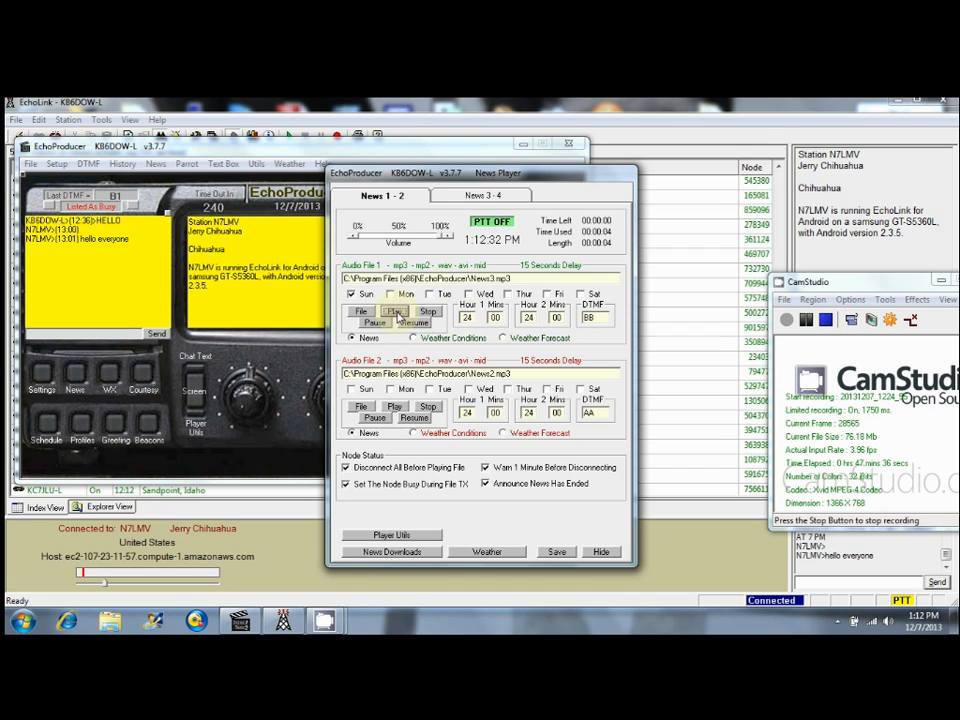
left_click(397, 316)
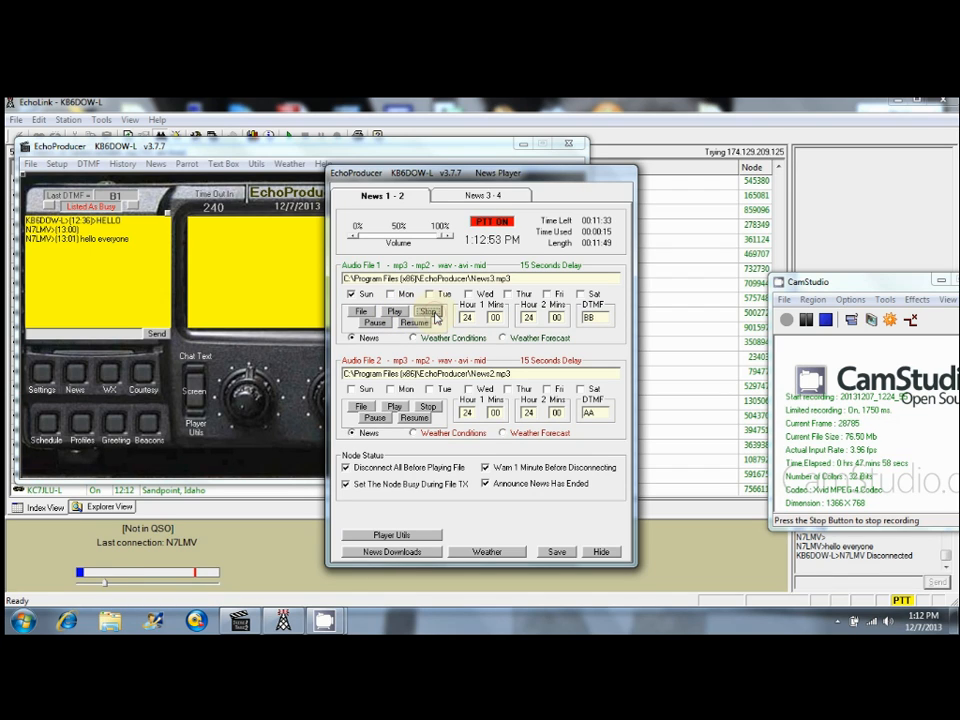
left_click(430, 312)
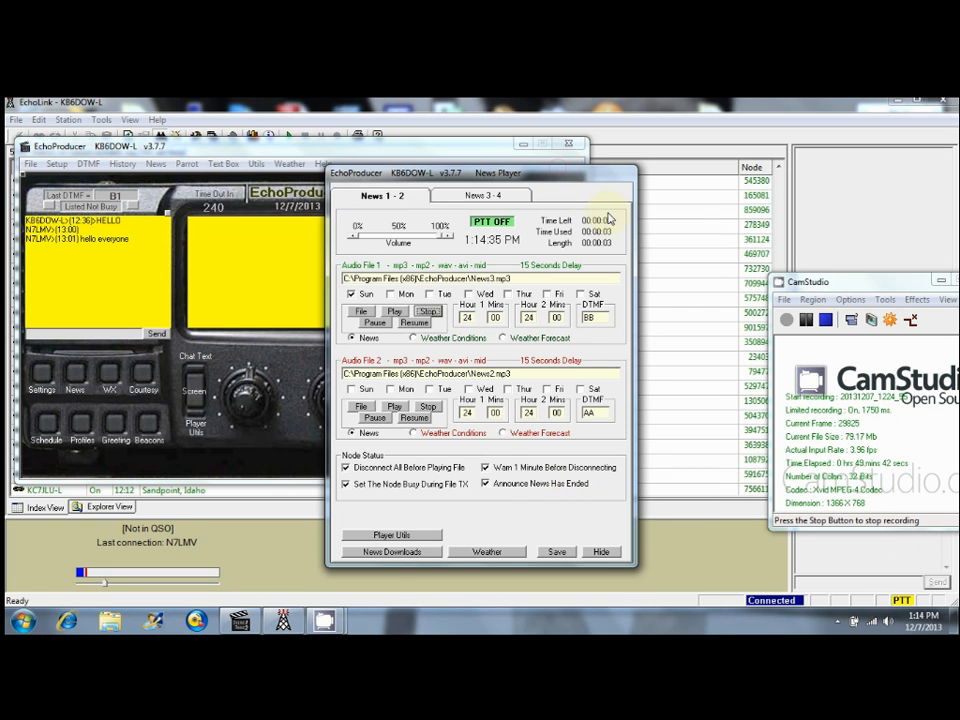
Step: Move the News Player aside and switch the node's status to Listed As Busy on the main EchoProducer display
left_click_drag(558, 171, 638, 252)
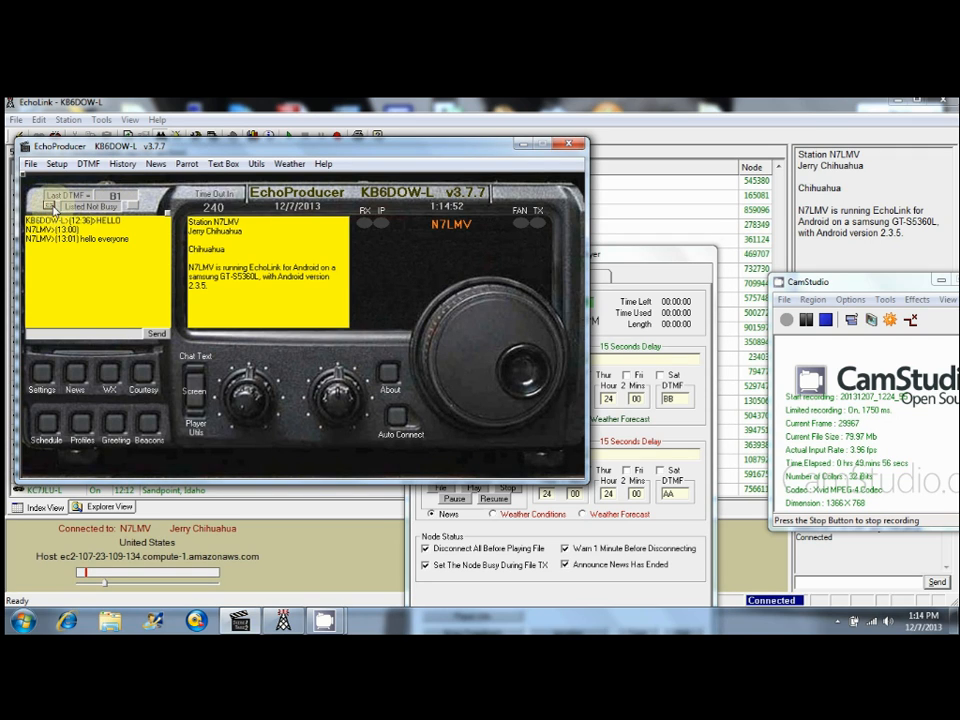
left_click(48, 205)
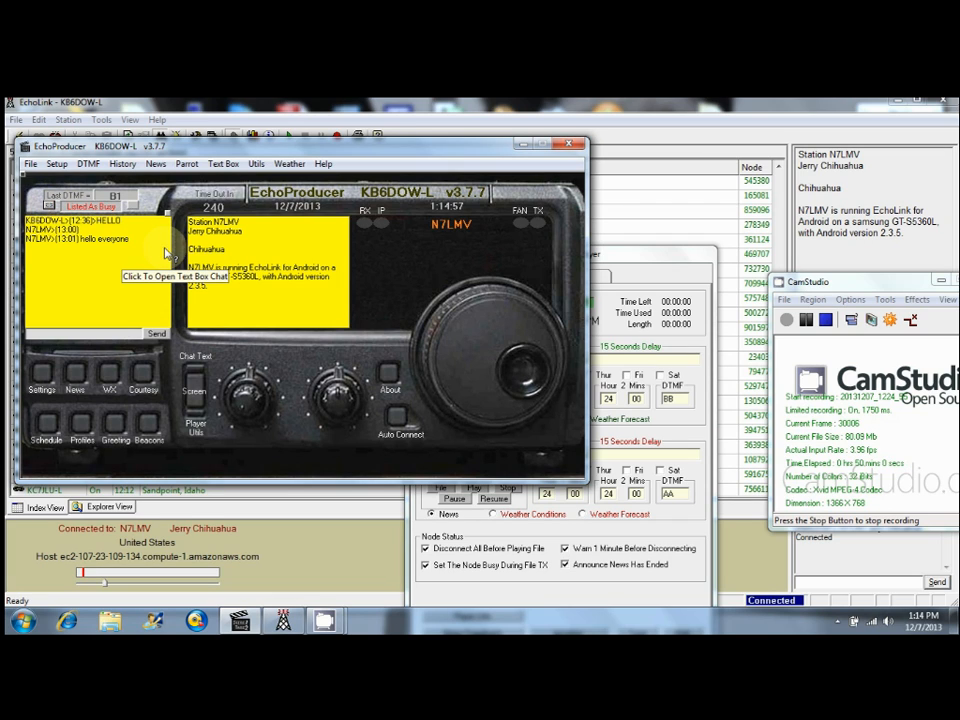
Step: Bring the News Player back into view, deselect Sunday for Audio File 1, and save and hide the News Player
left_click(645, 260)
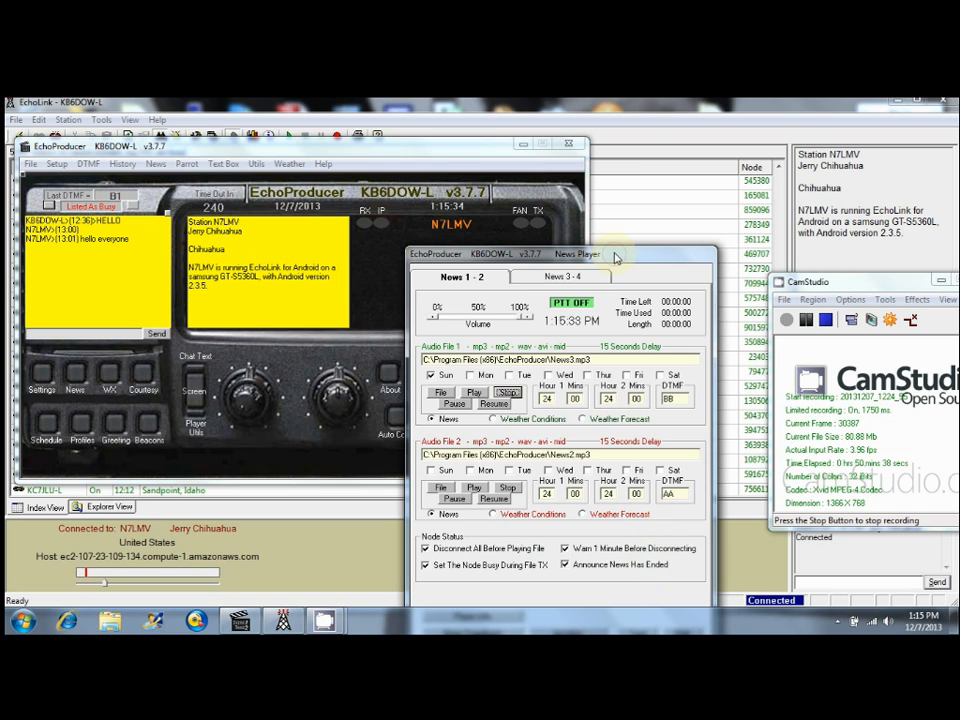
left_click_drag(603, 254, 603, 195)
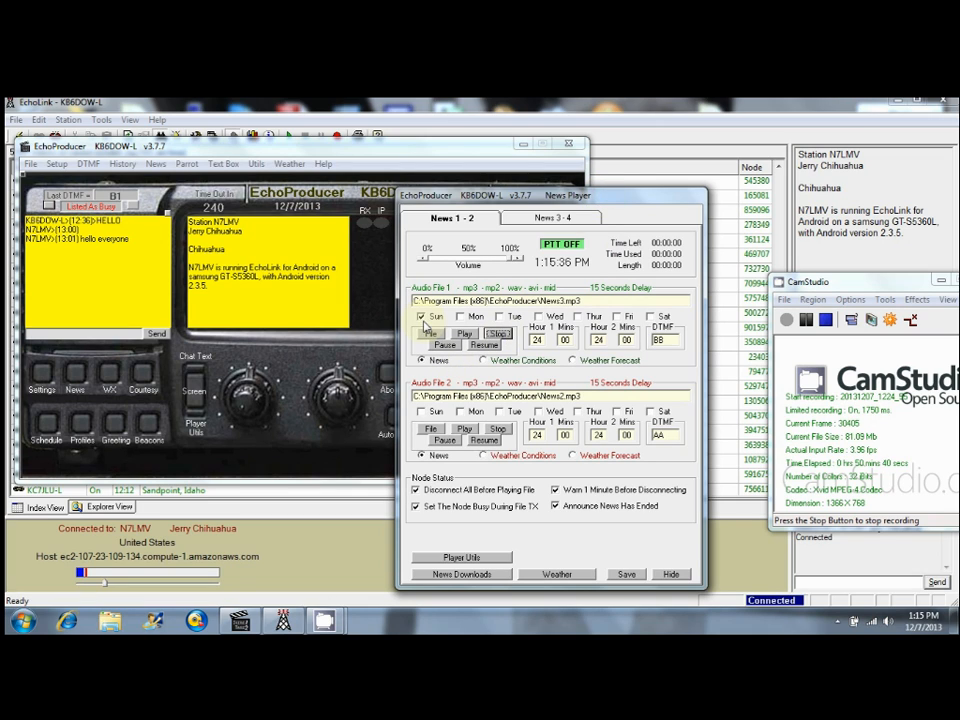
left_click(421, 317)
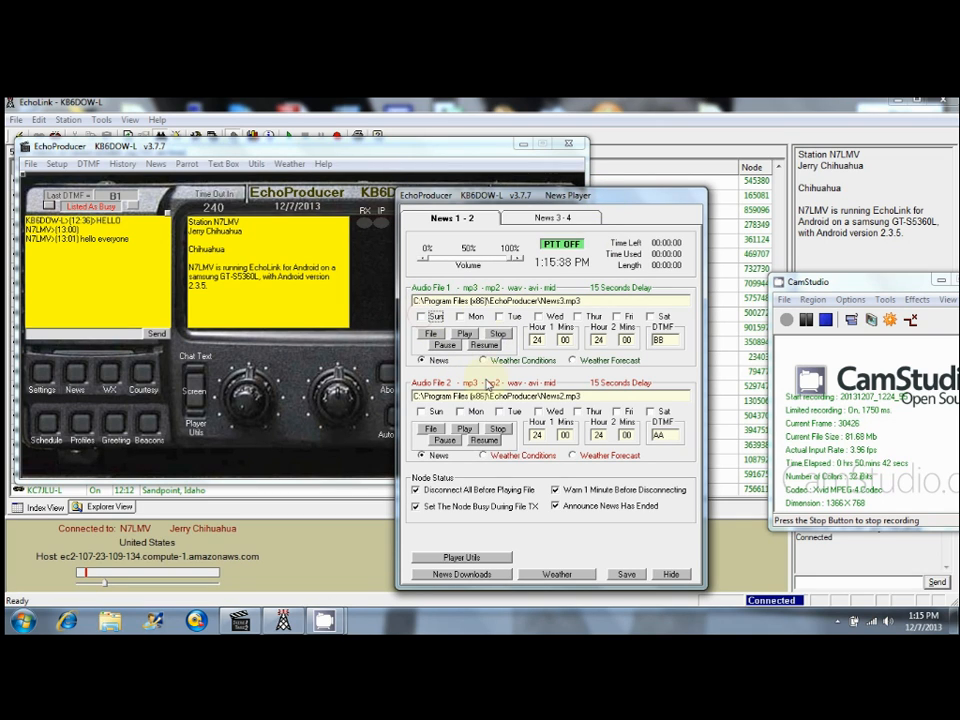
left_click(630, 575)
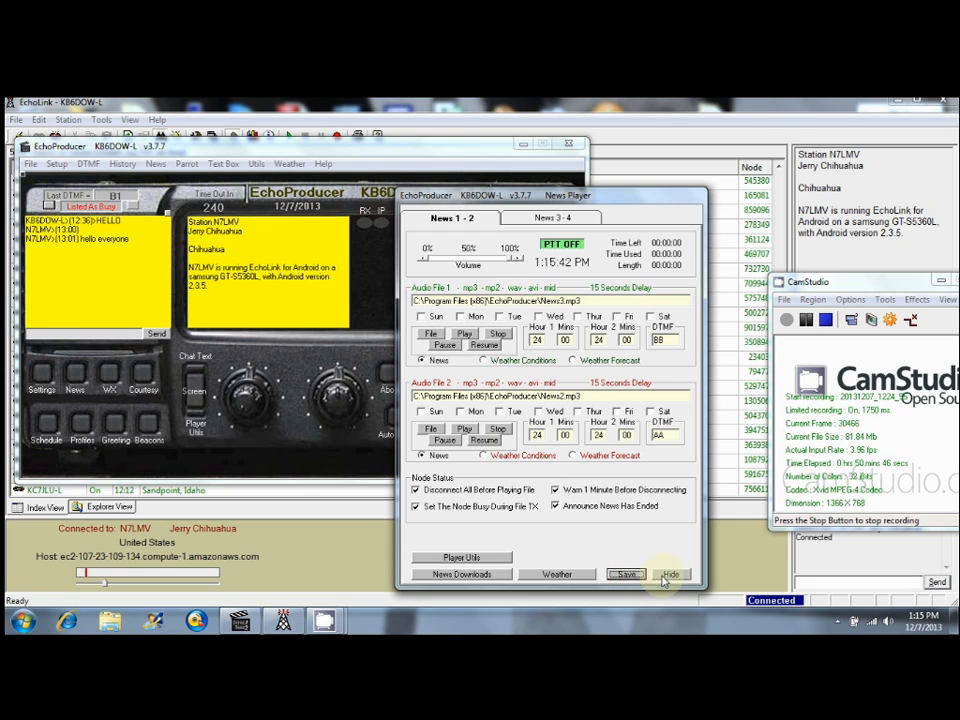
left_click(670, 574)
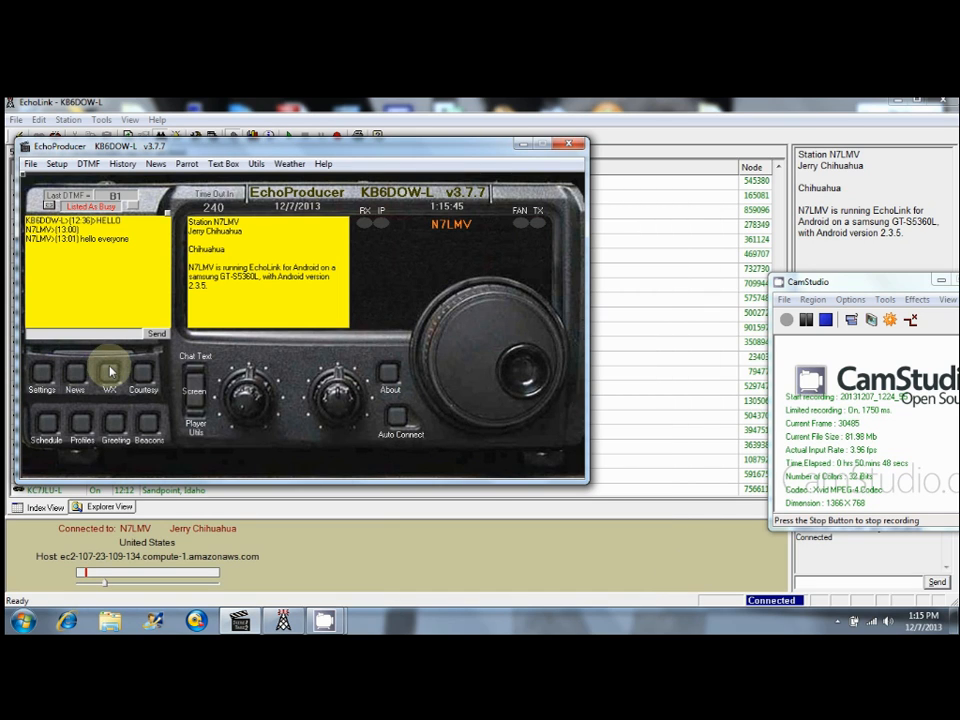
Step: Open the Weather window, review the Setup page's units, file locations and software options, and save them
left_click(111, 375)
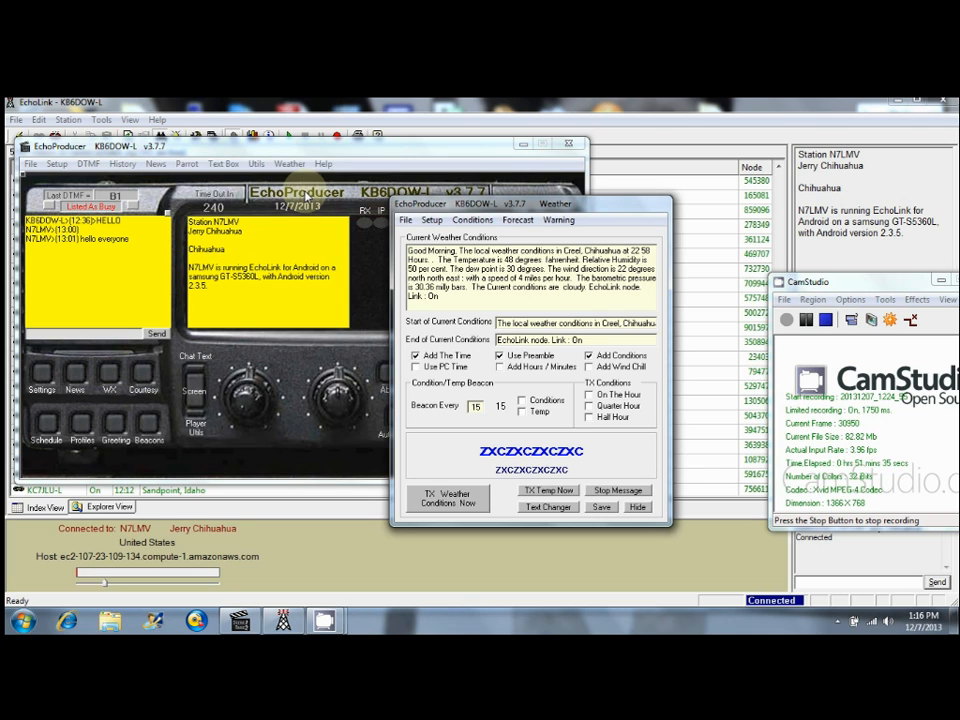
left_click(432, 222)
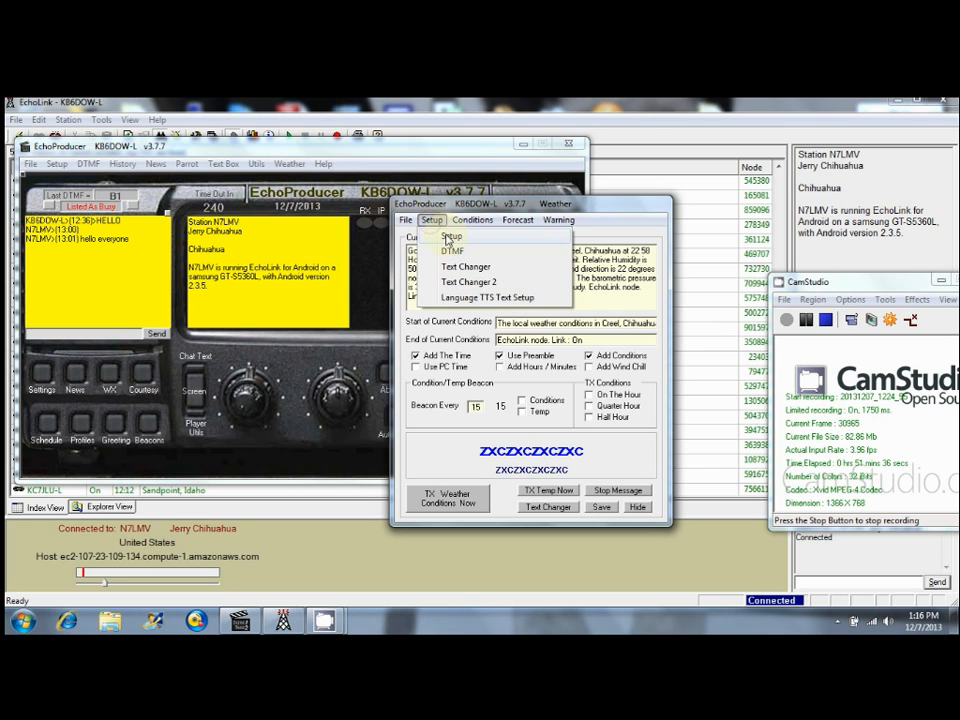
left_click(452, 237)
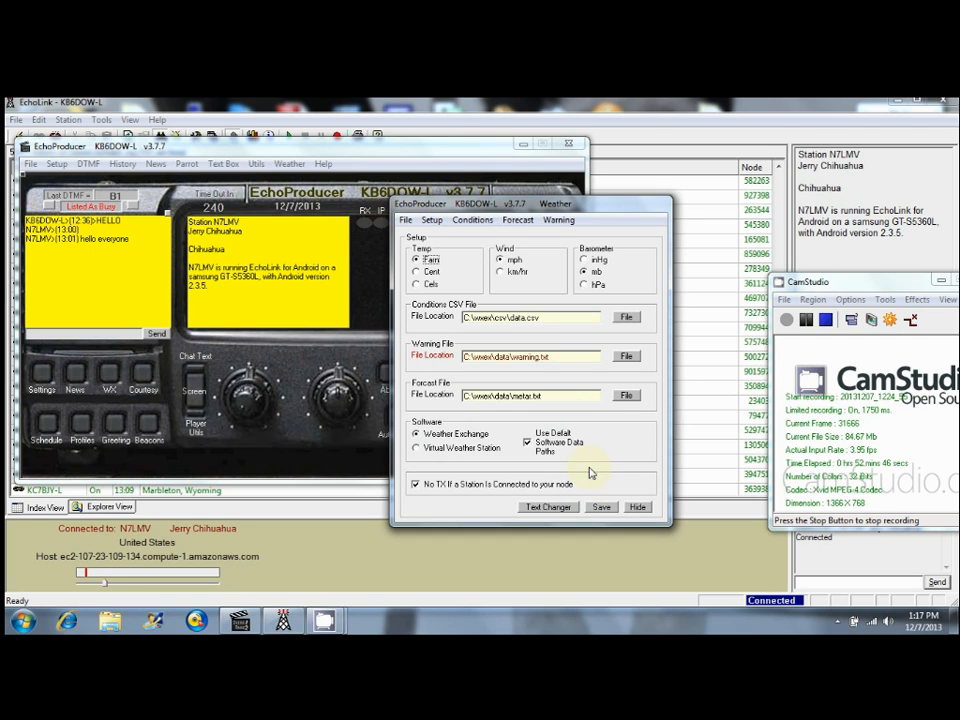
left_click(598, 507)
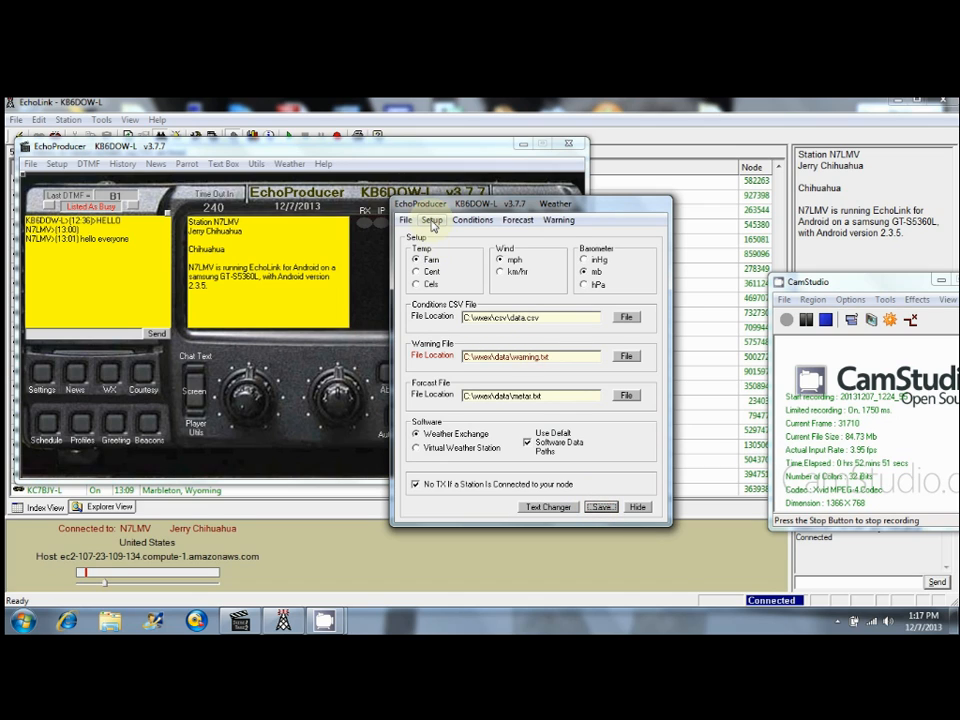
Step: Set the DTMF Temp code to B4 in the Weather DTMF settings and save them
left_click(432, 221)
left_click(440, 193)
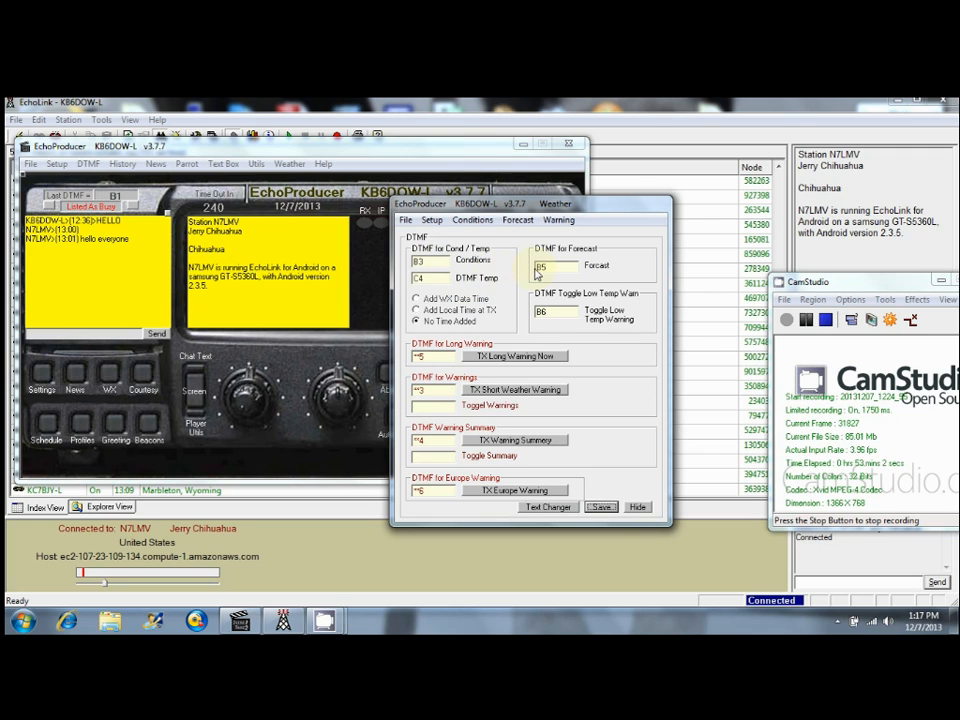
left_click(417, 278)
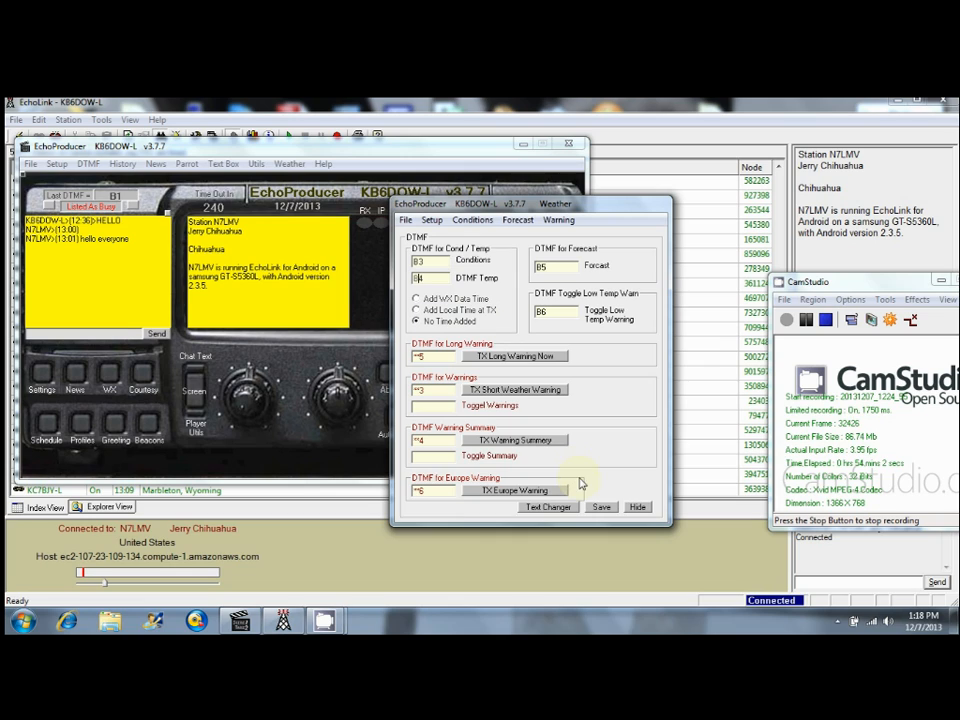
left_click(599, 507)
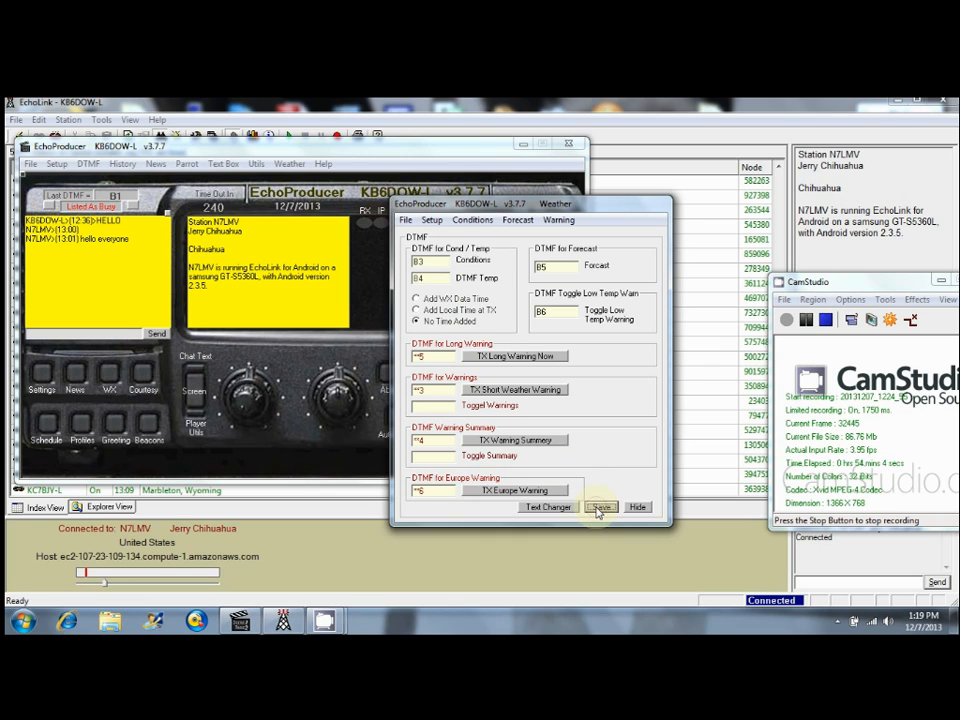
Step: Open Weather Text Changer 1, check the T-Storms word replacement, and save the page
left_click(433, 221)
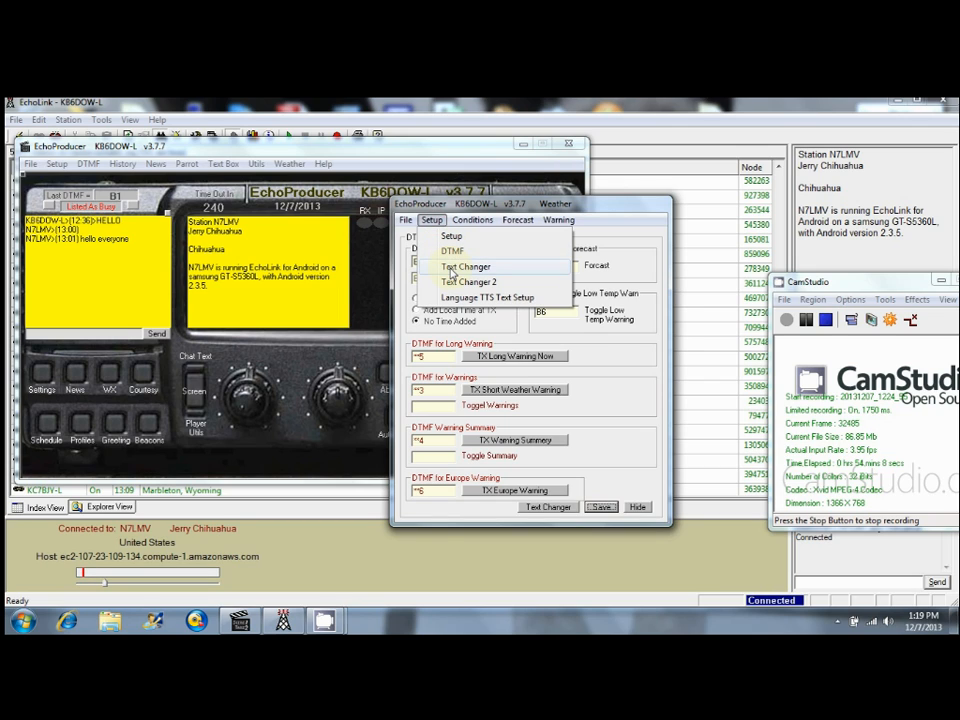
left_click(452, 268)
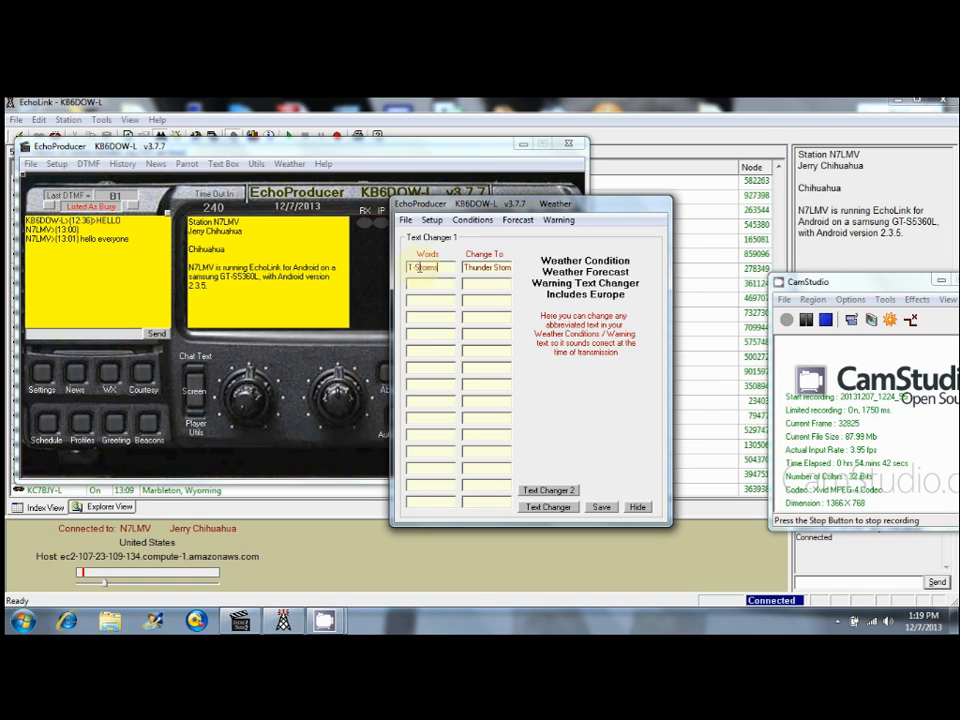
left_click(409, 267)
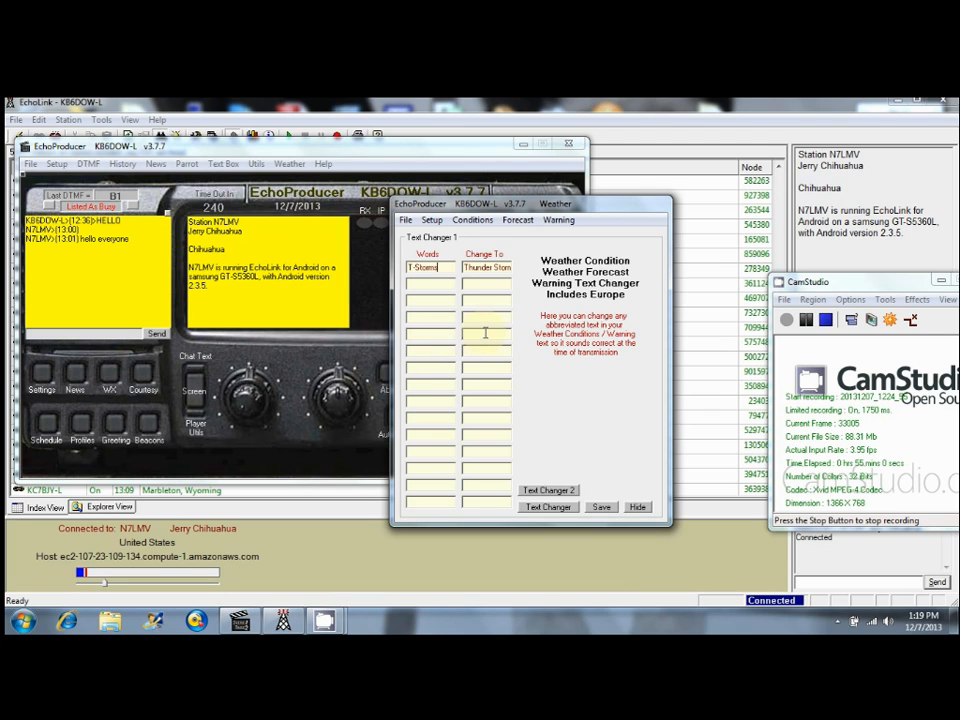
left_click(601, 507)
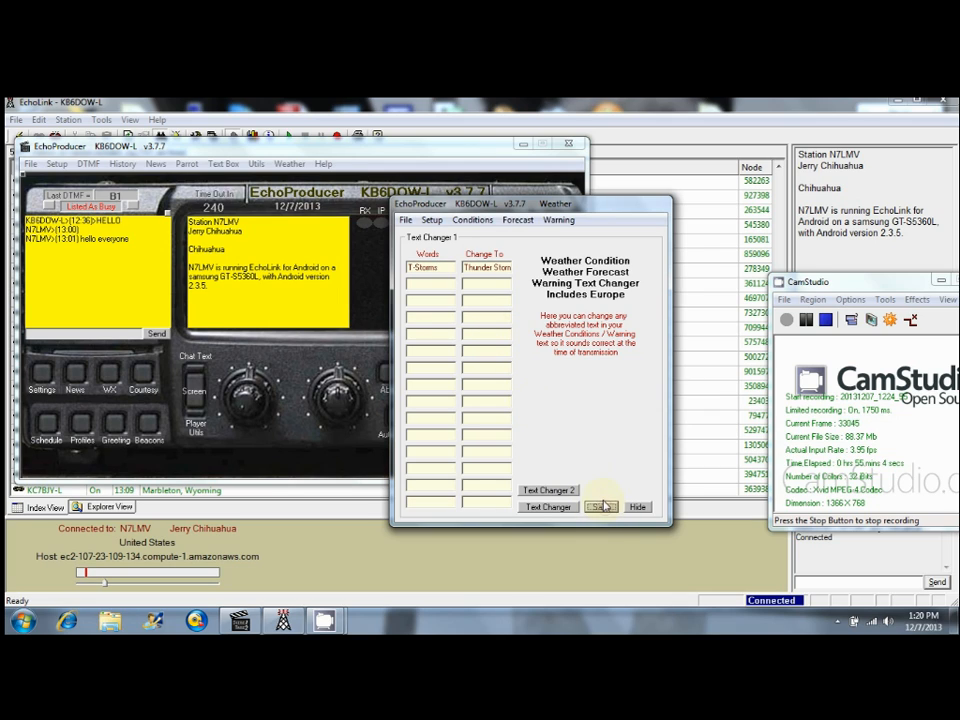
Step: Add a word replacement from WIND to WINND in the first row of Text Changer 2, and save and hide it
left_click(433, 221)
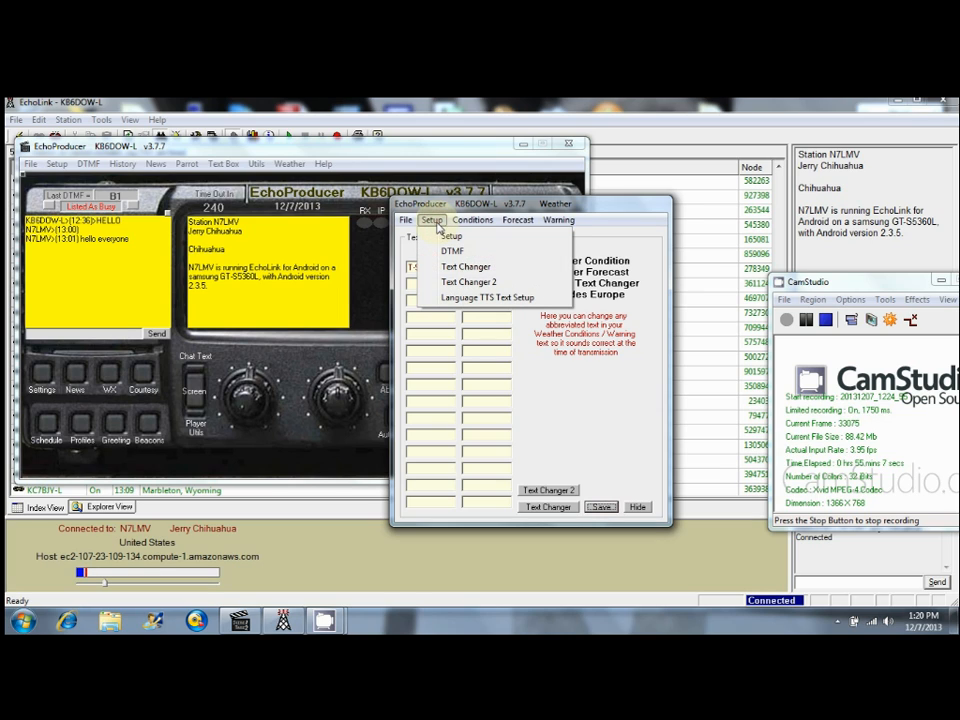
left_click(466, 283)
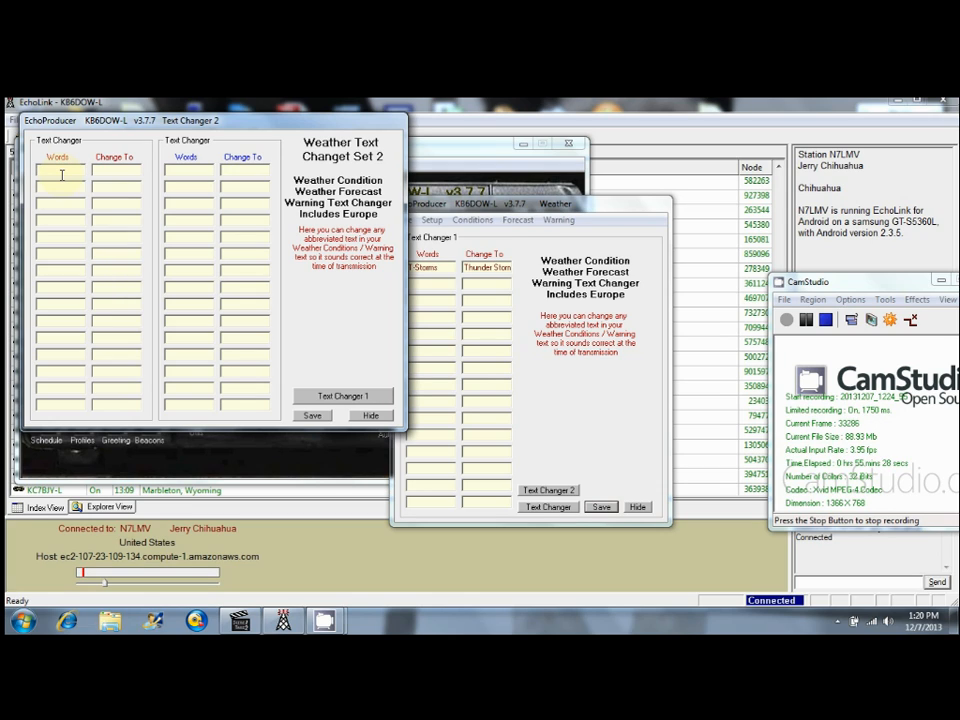
type("WIND")
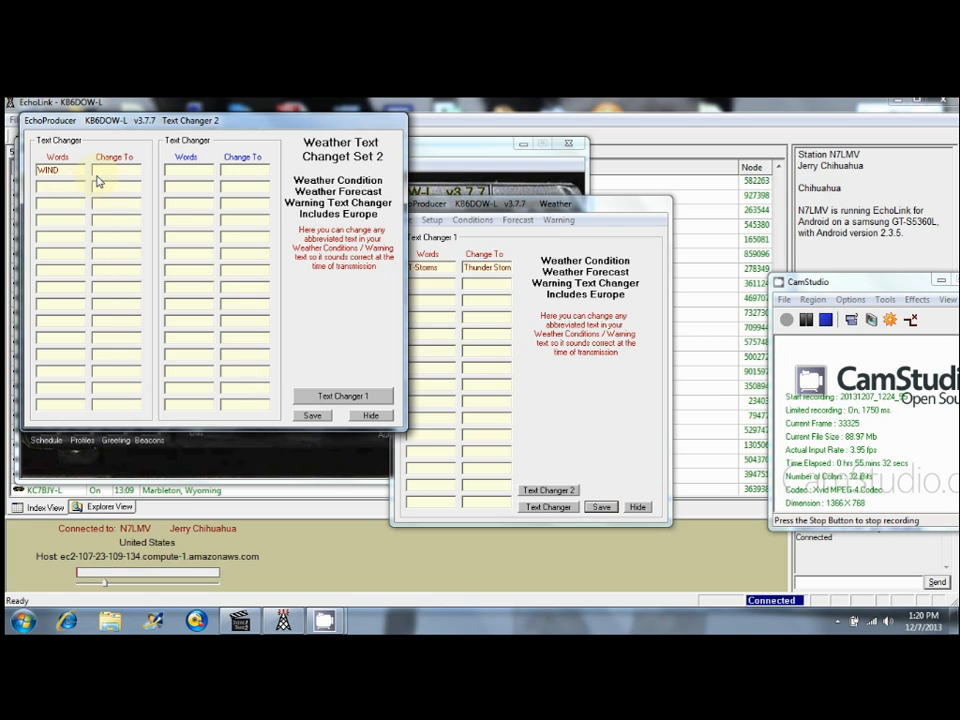
left_click(100, 170)
type("INND")
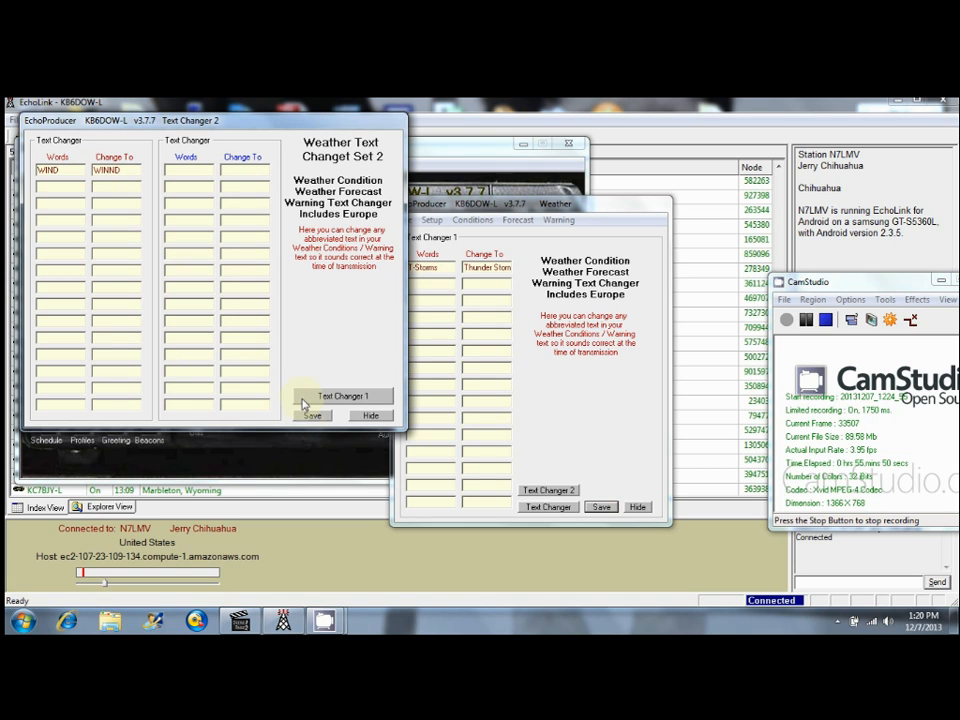
left_click(369, 416)
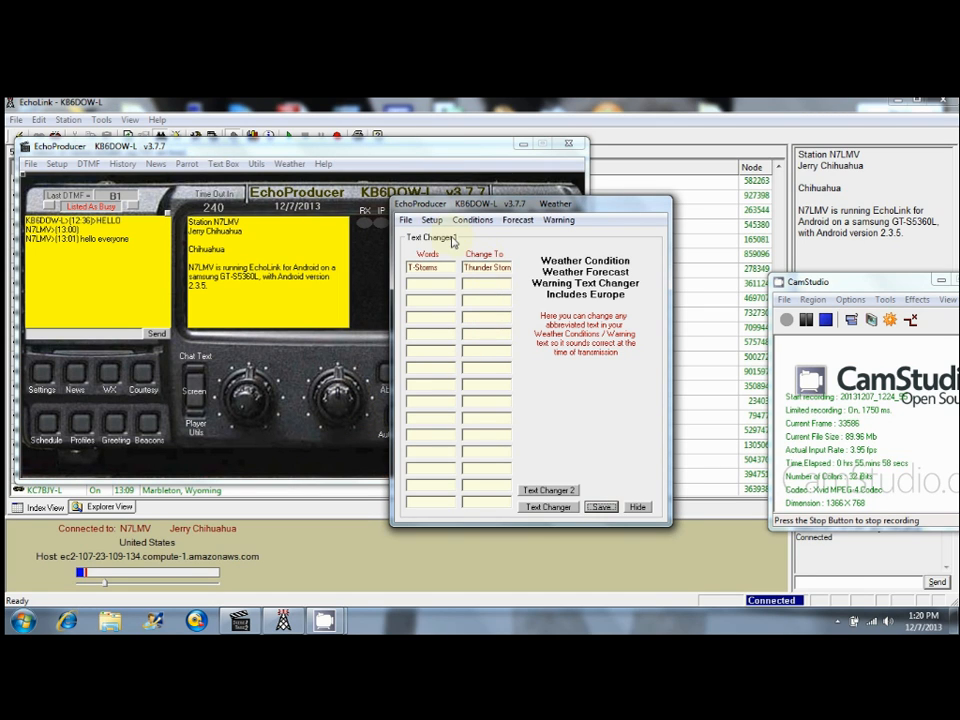
Step: Open the Language TTS Text Setup, review the phrases in TTS Text 1, 2 and 3, and save and hide it
left_click(438, 222)
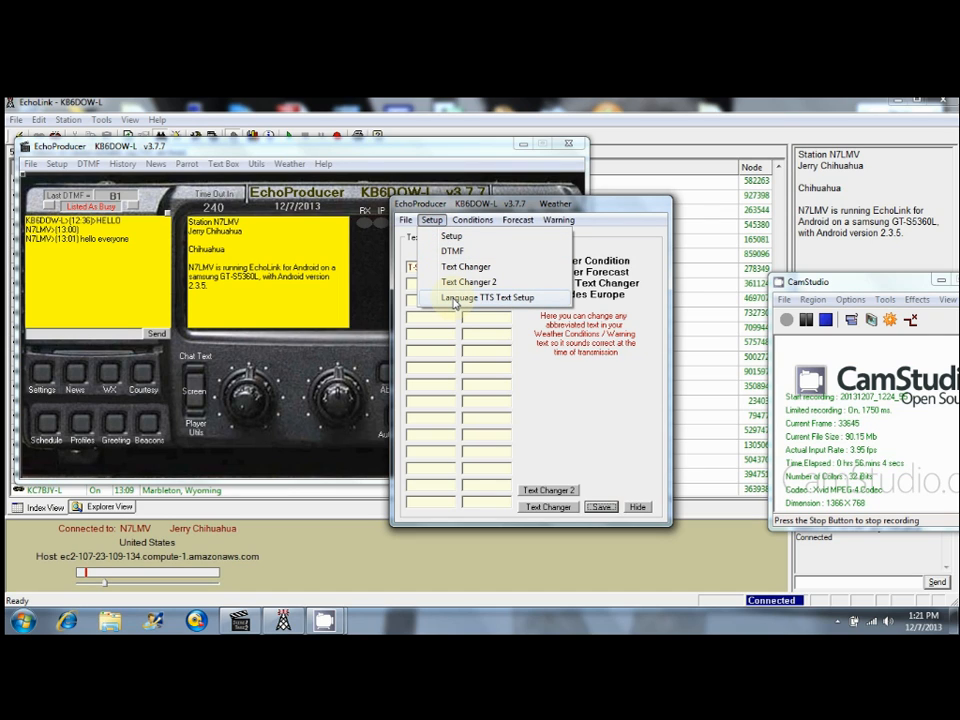
left_click(455, 300)
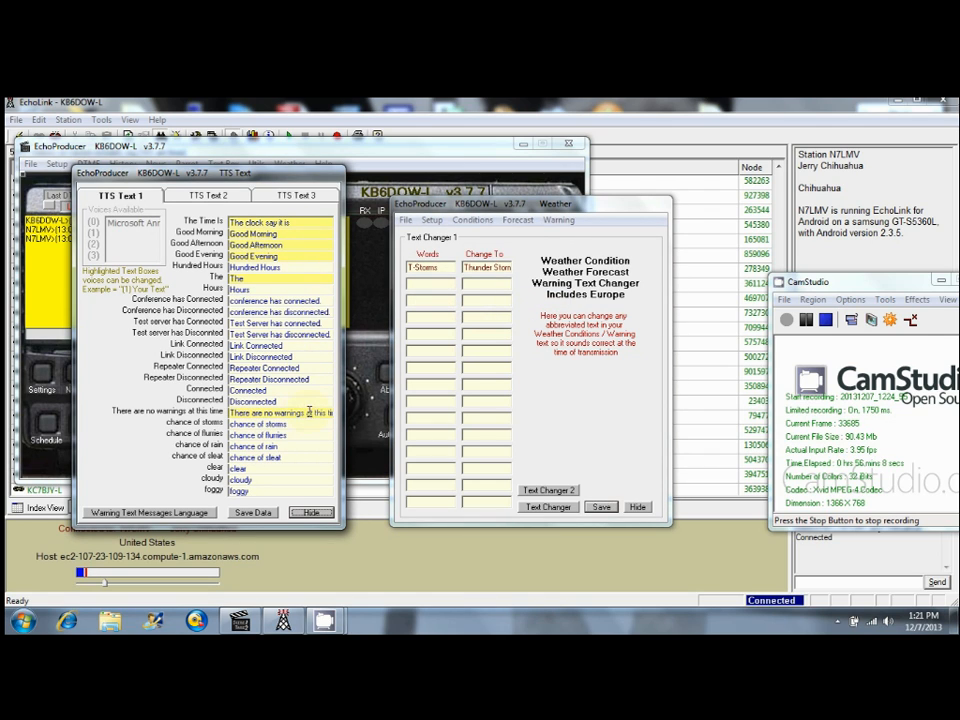
left_click(210, 196)
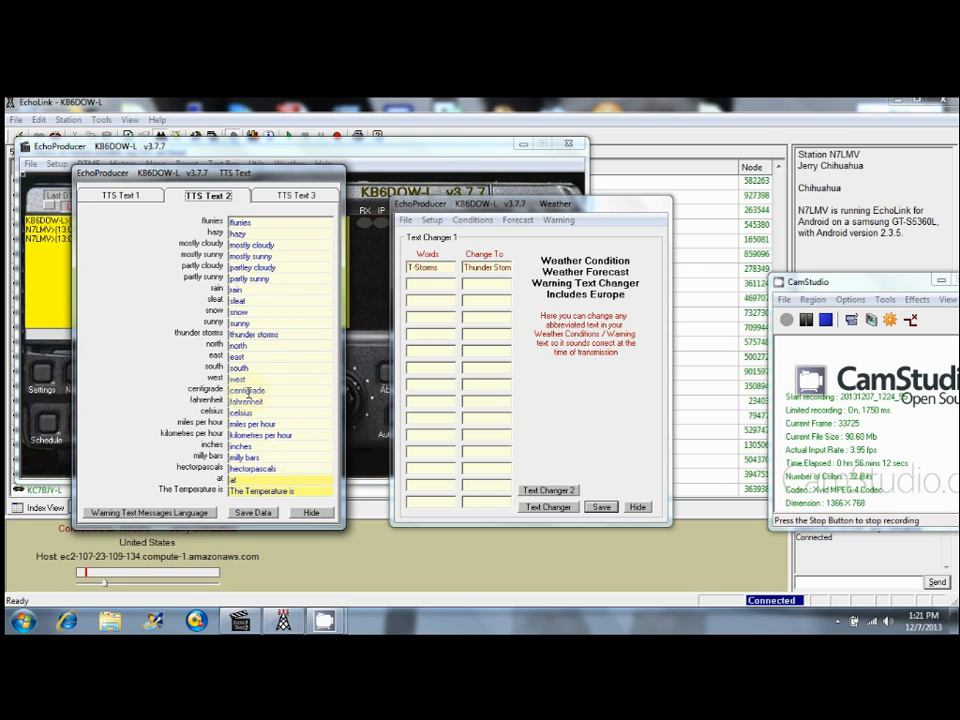
left_click(293, 197)
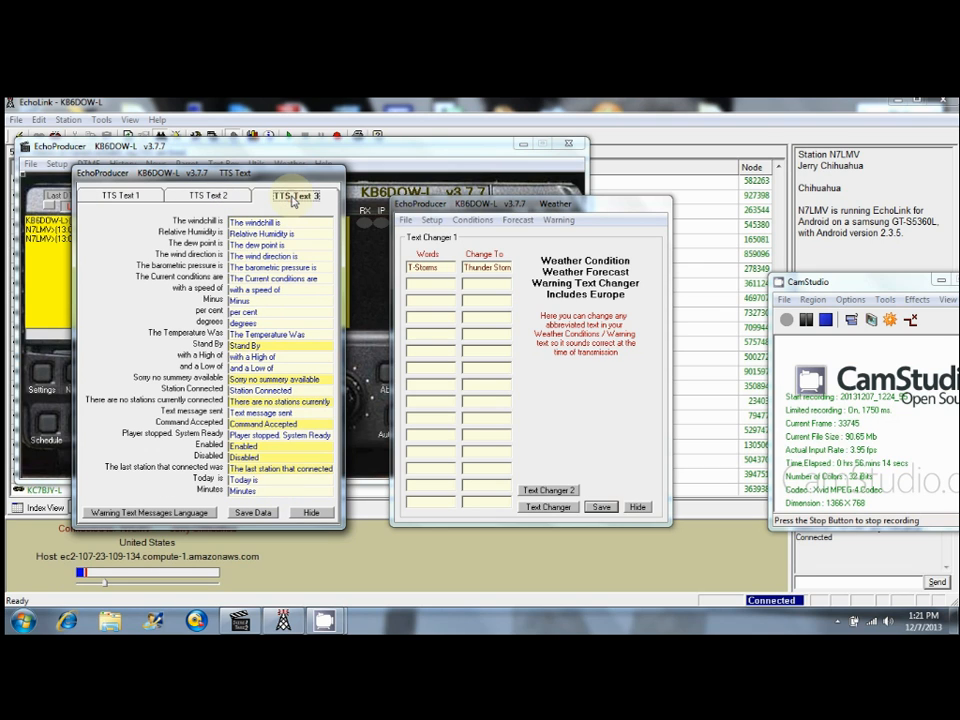
left_click(258, 515)
left_click(311, 512)
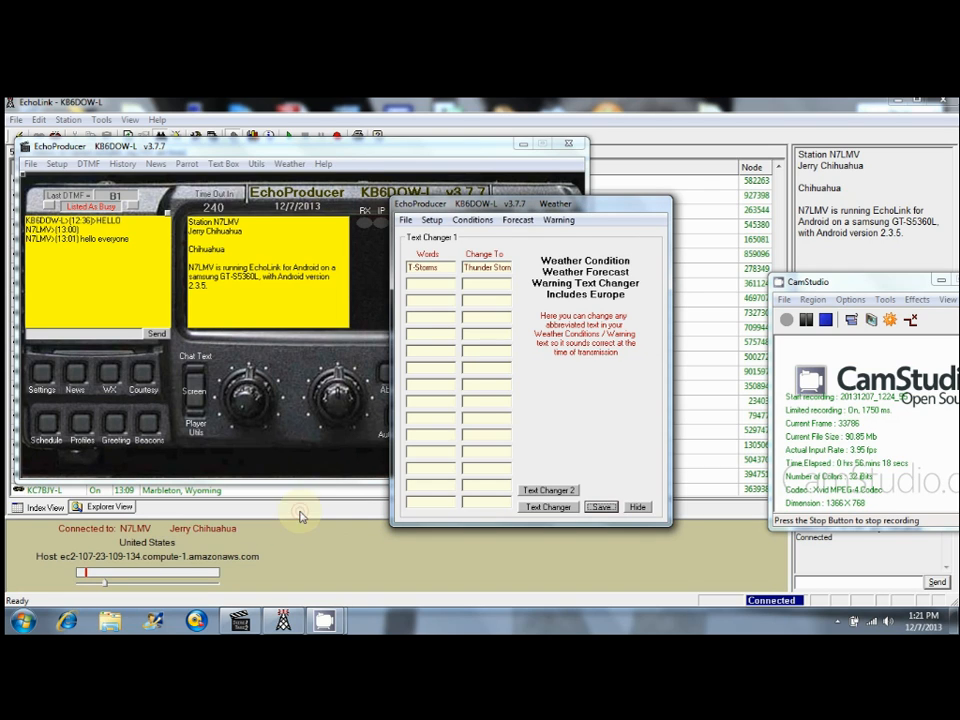
Step: On the weather Conditions page, try the Conditions and Temp beacon options and switch each one back off
left_click(478, 220)
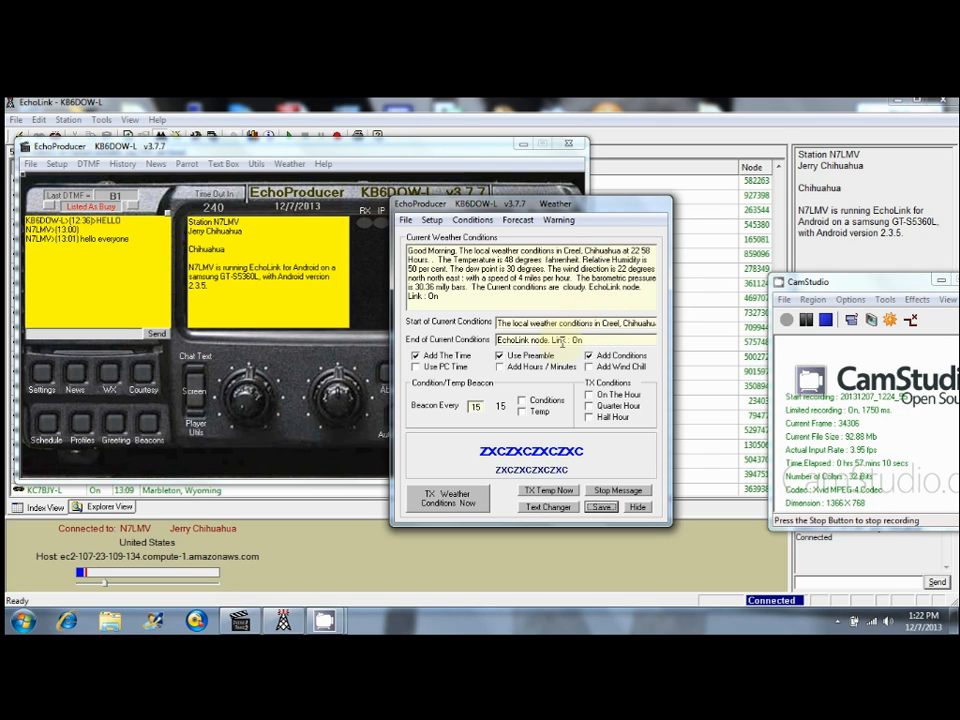
left_click(521, 401)
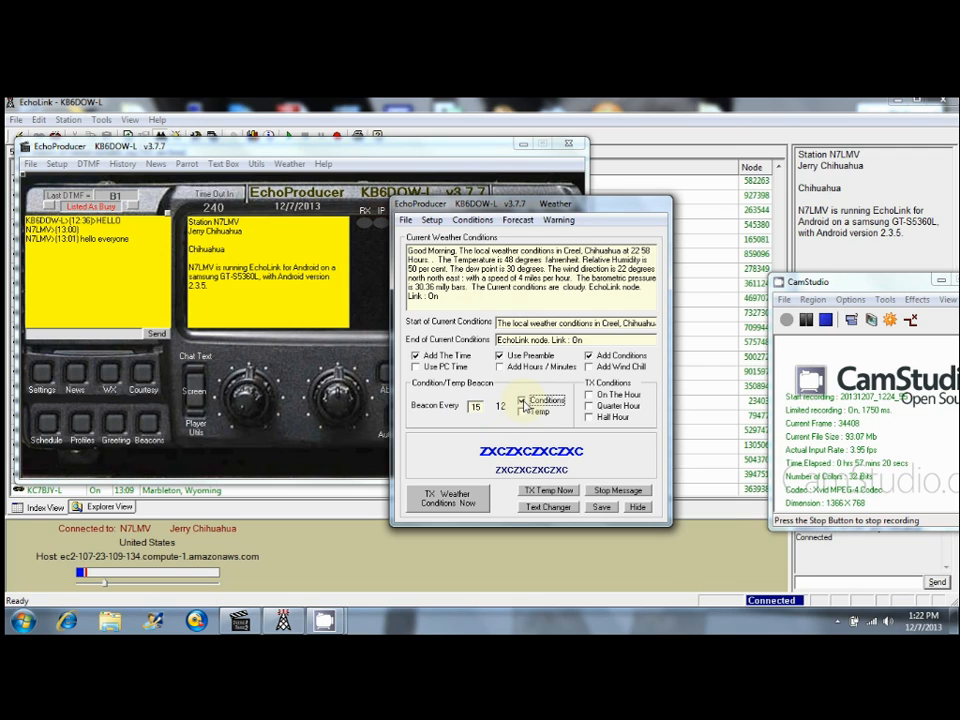
left_click(521, 401)
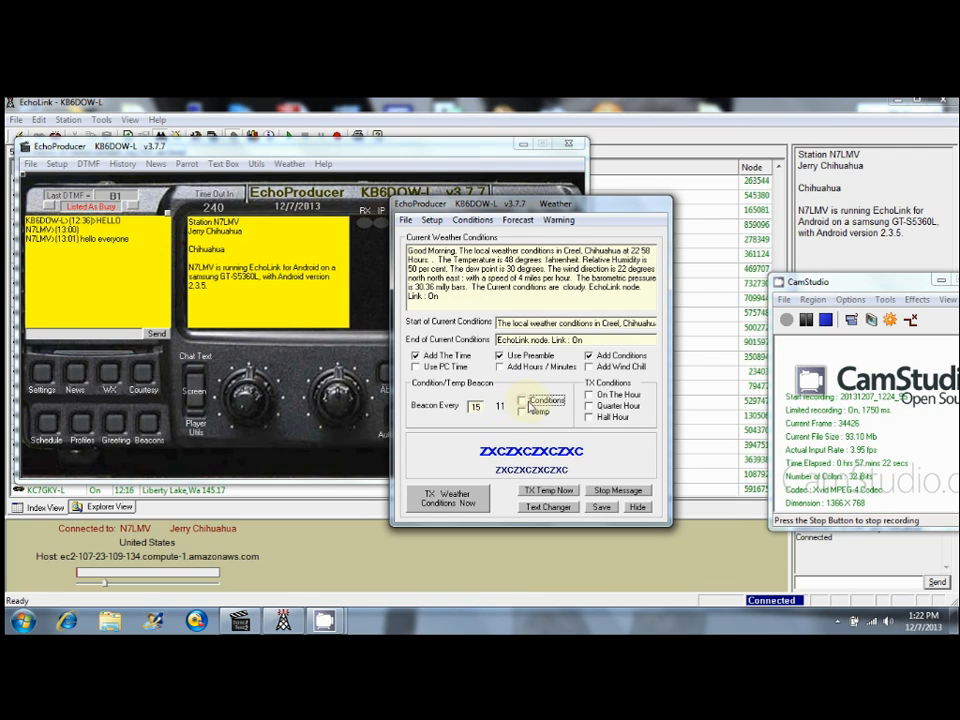
left_click(523, 413)
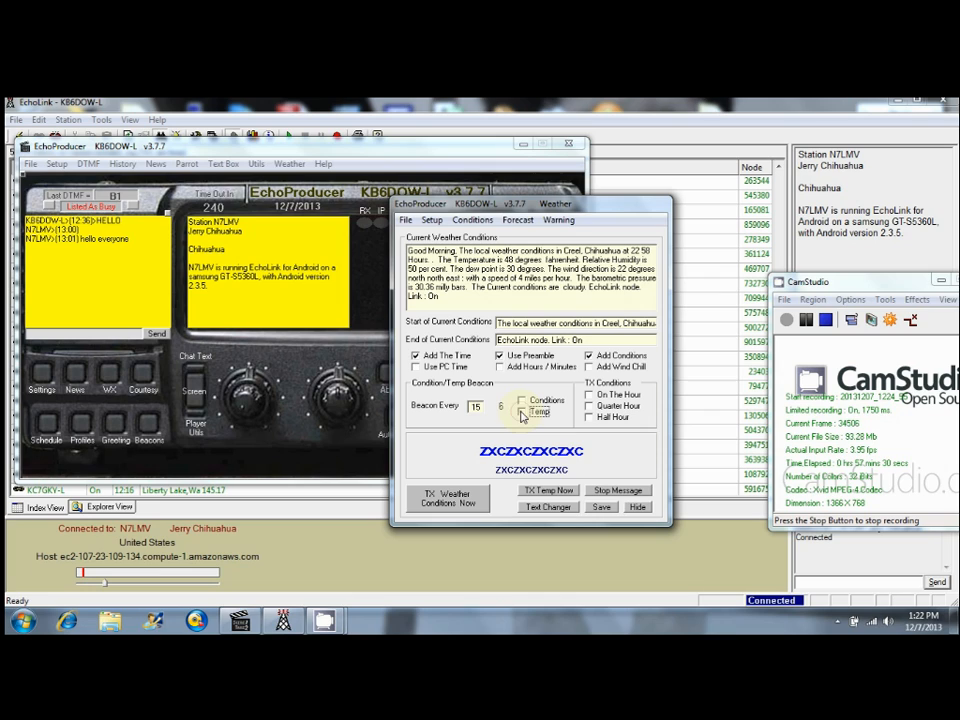
left_click(521, 412)
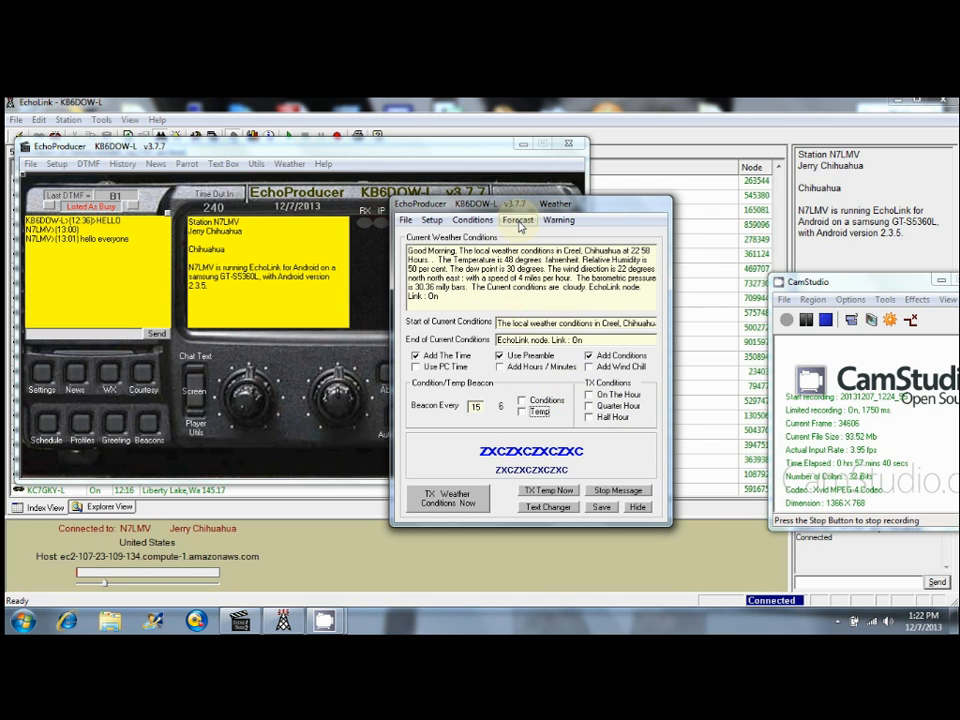
Step: On the weather Forecast page, try the Use Beacon option of the forecast beacon and switch it back off
left_click(517, 220)
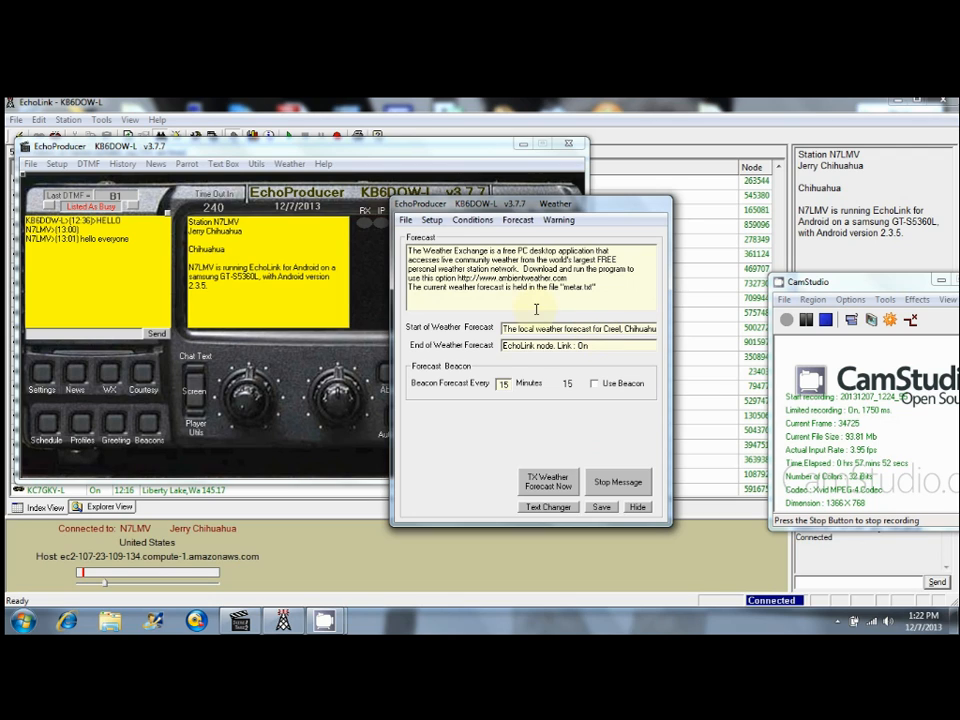
left_click(595, 384)
left_click(595, 384)
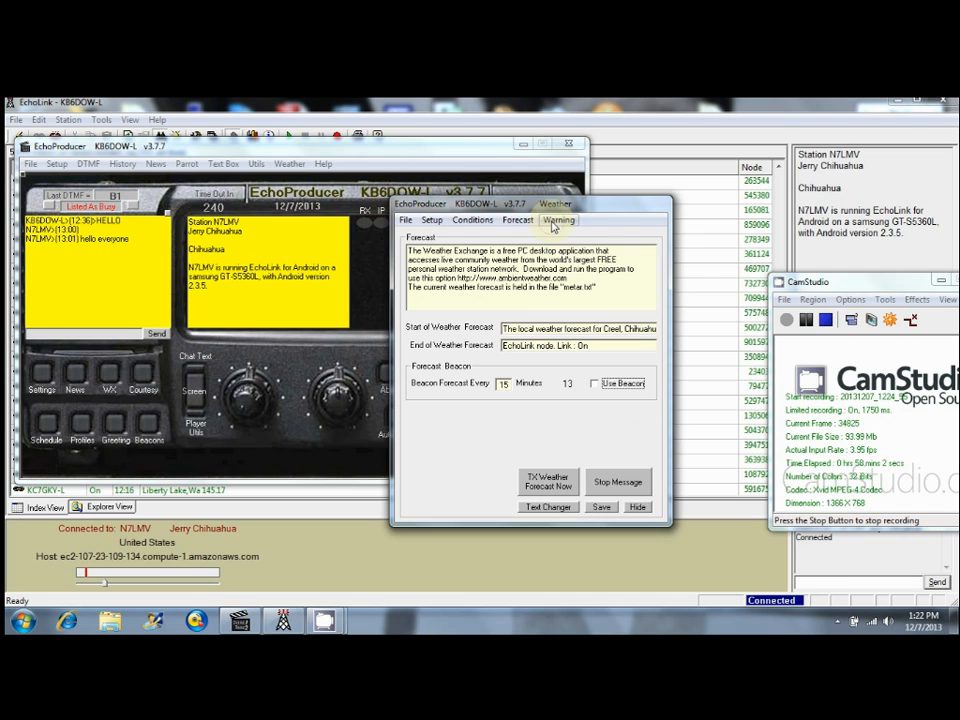
Step: Open the High - Low Temp / High Wind Warning page, test the High Temp message, and save the page
left_click(555, 222)
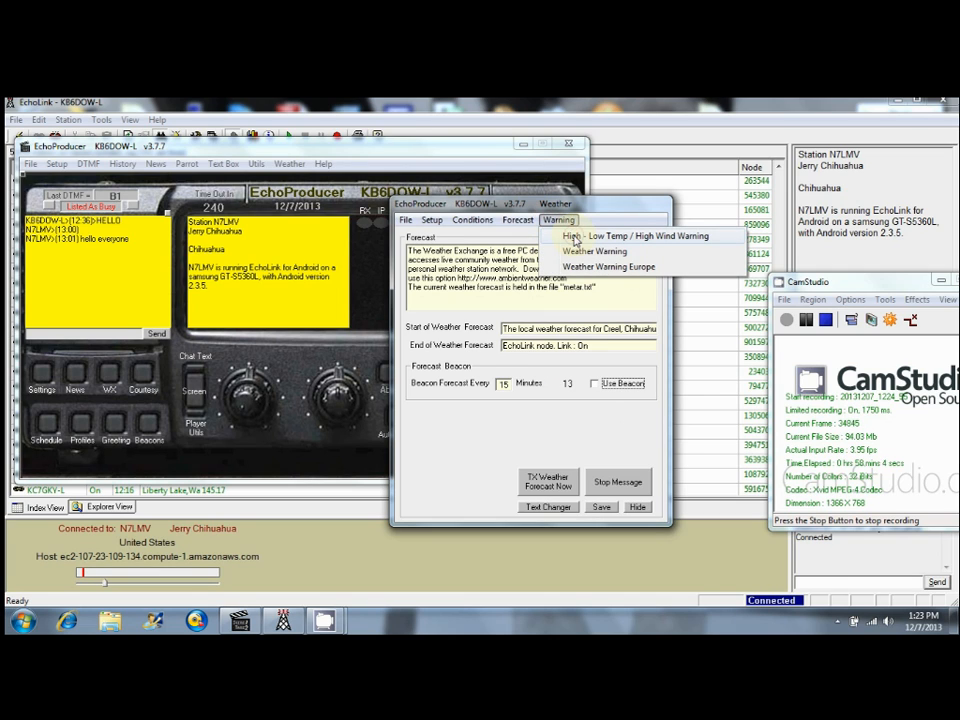
left_click(575, 237)
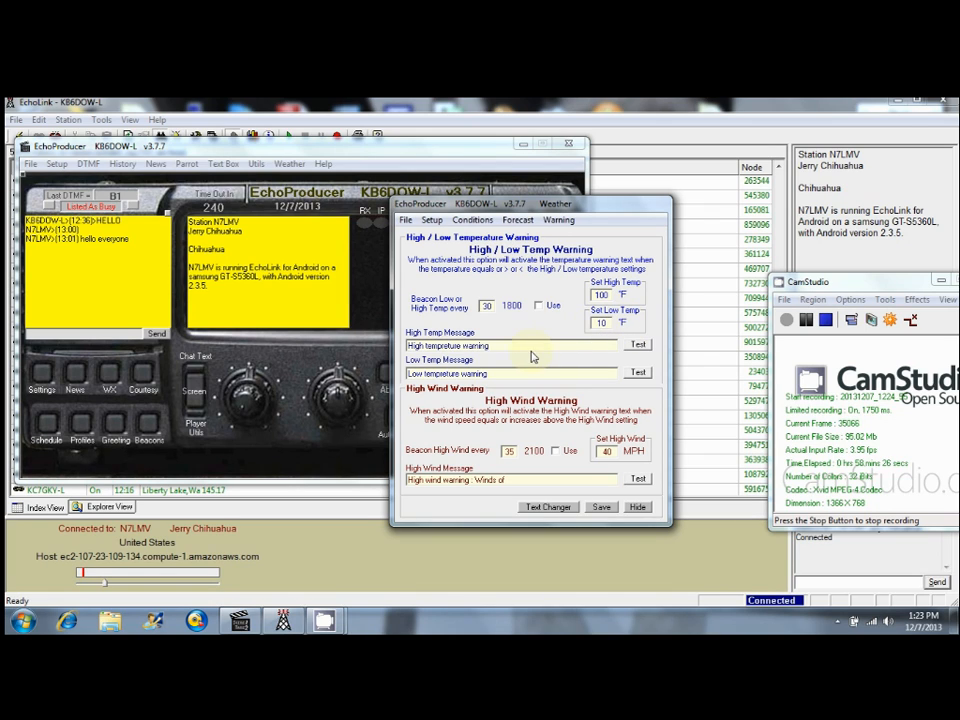
left_click(637, 346)
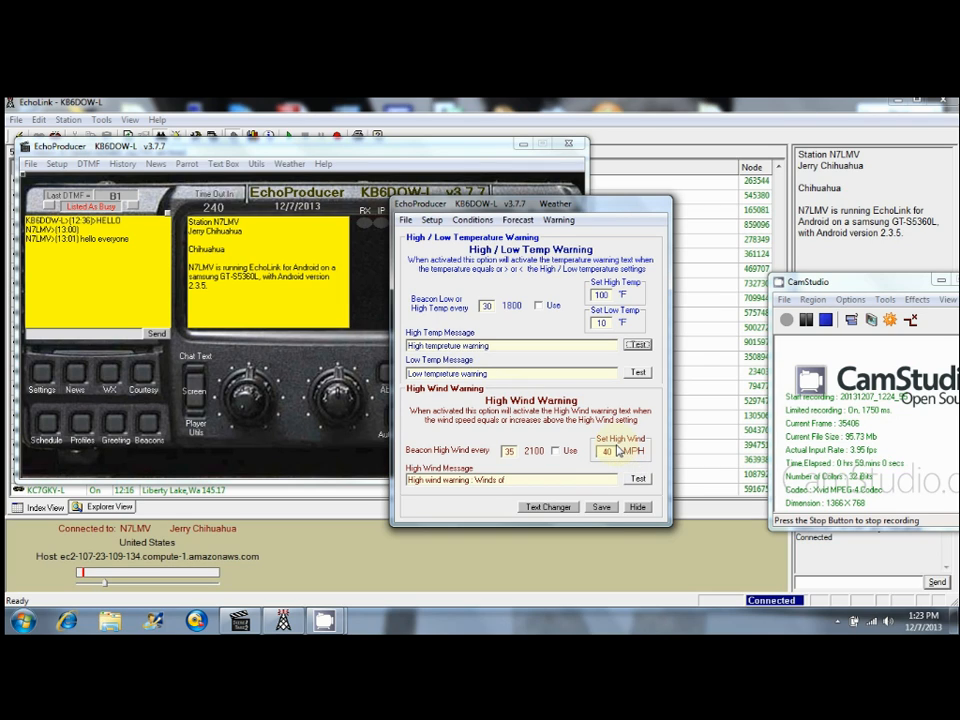
left_click(605, 505)
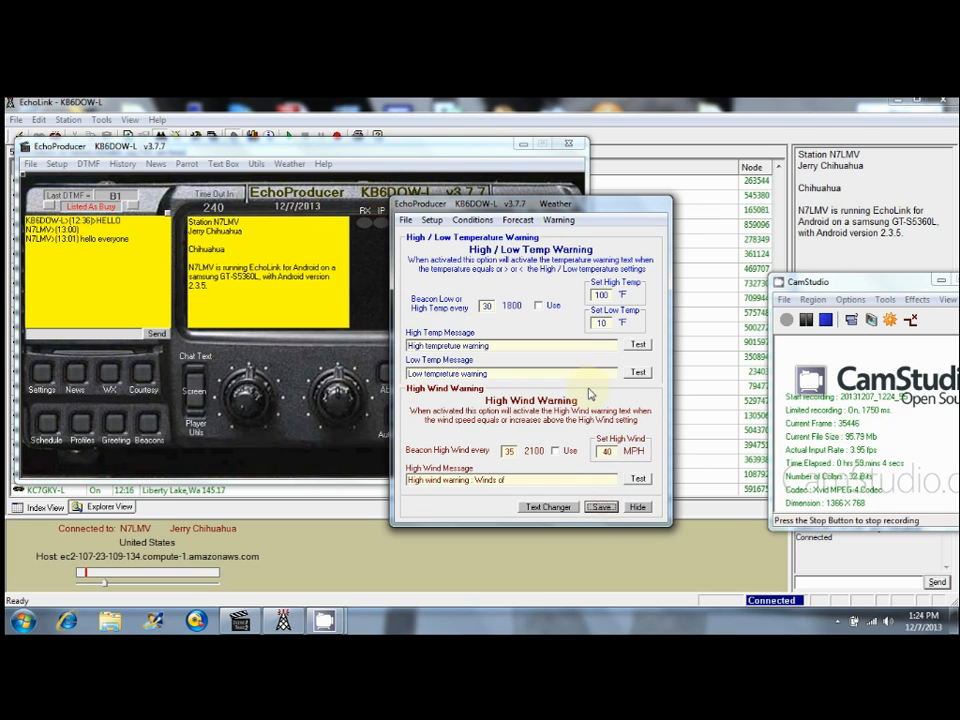
Step: Review the U.S. Weather Warning page and the Weather Warning Europe settings, and hide both weather windows
left_click(558, 221)
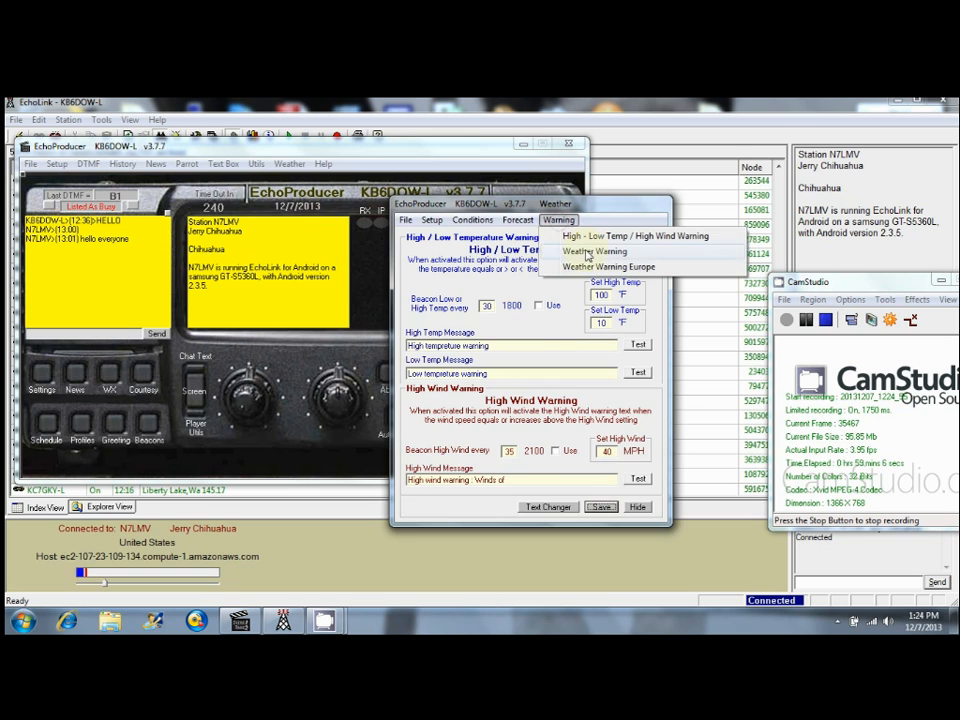
left_click(585, 250)
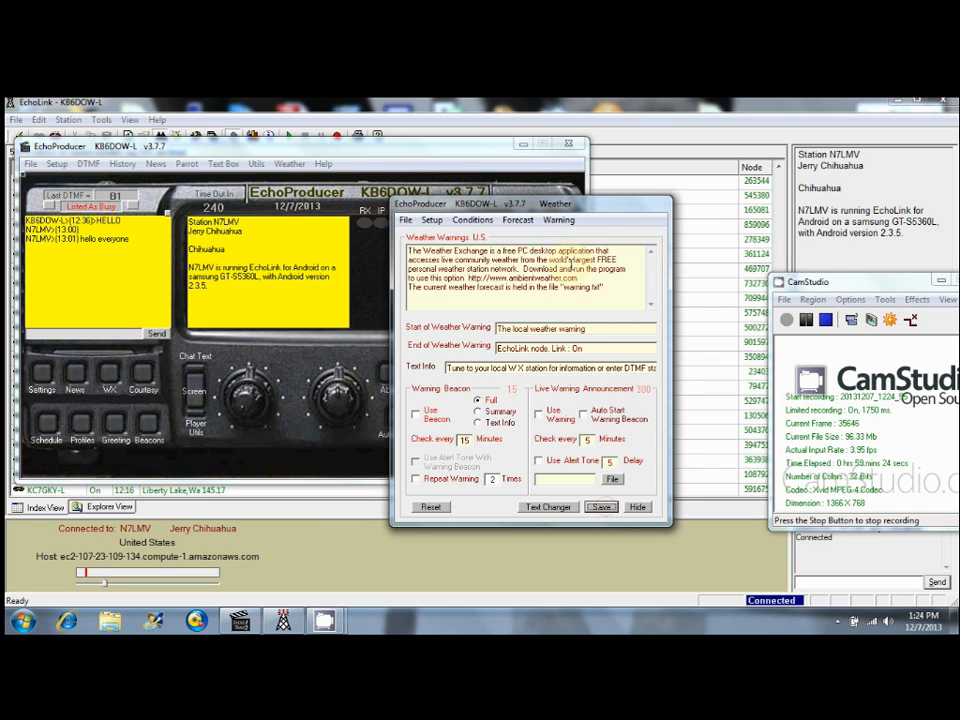
left_click(560, 220)
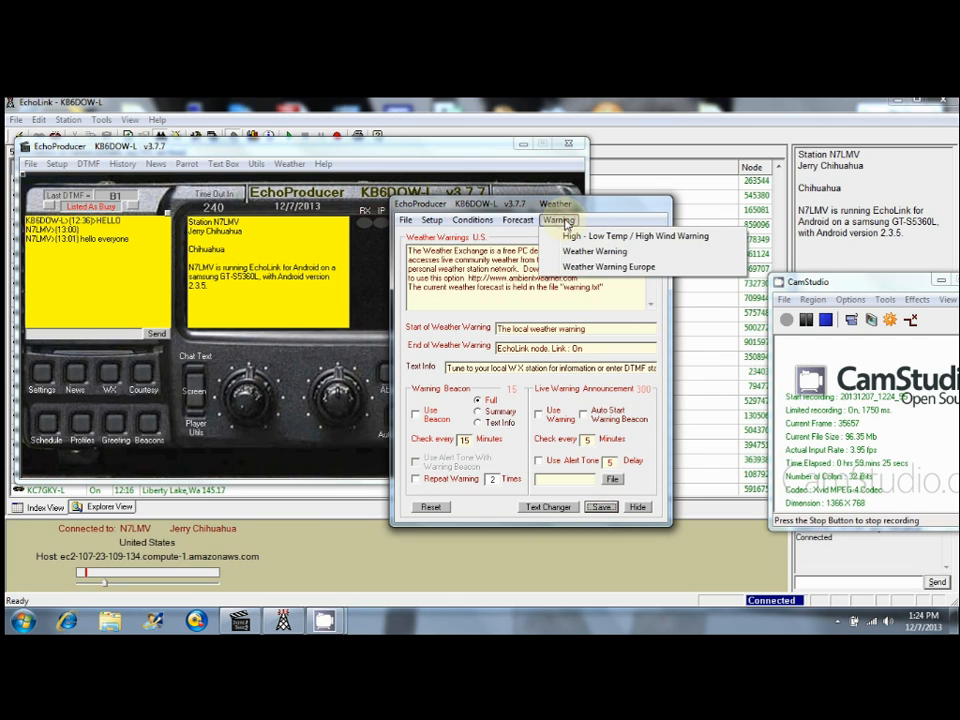
left_click(592, 268)
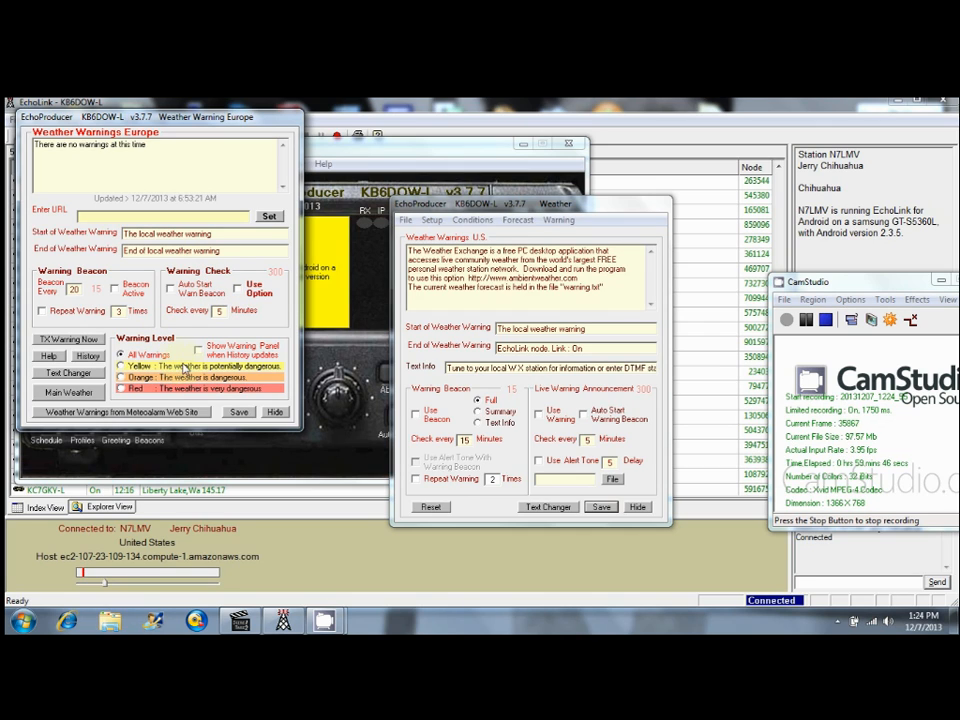
left_click(274, 413)
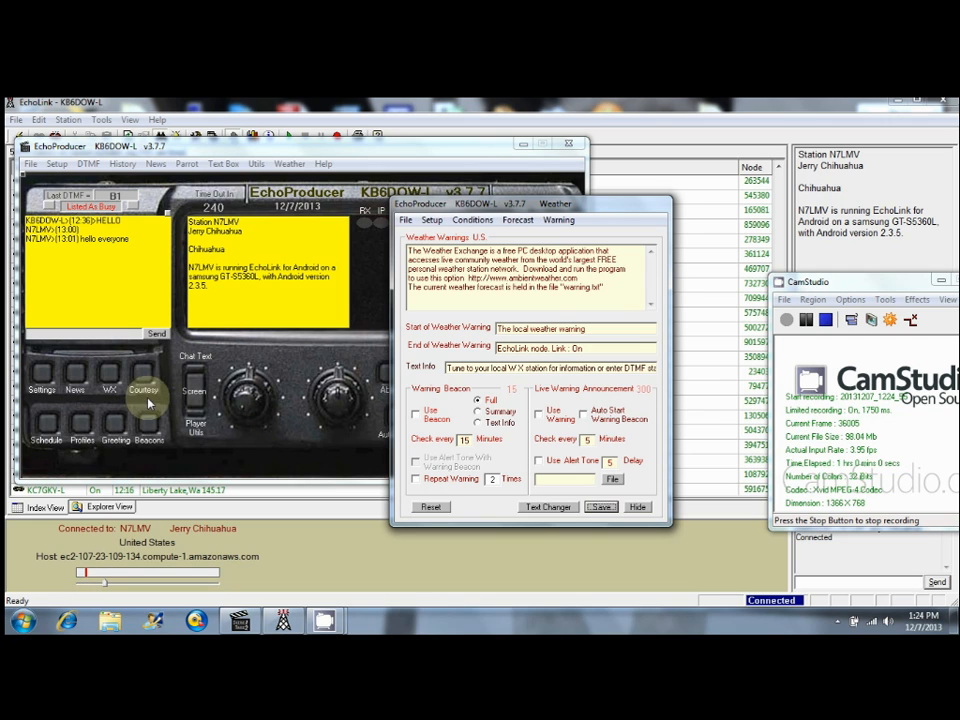
left_click(636, 508)
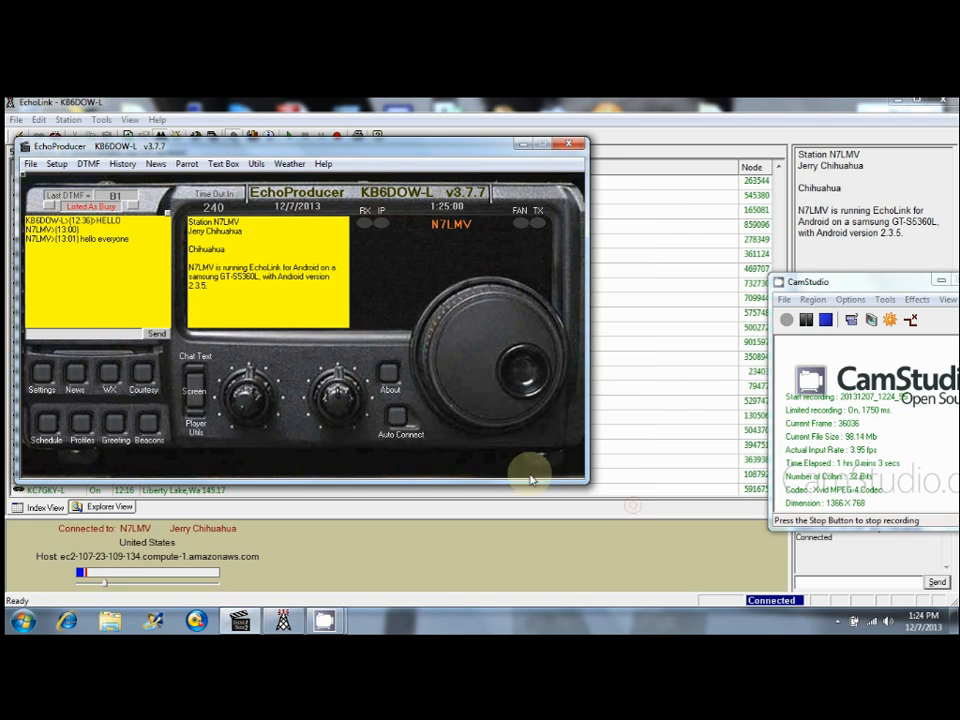
Step: Open the scheduler and enable Wed, Disconnect All and Show Busy for Net Scheduler 1
left_click(47, 428)
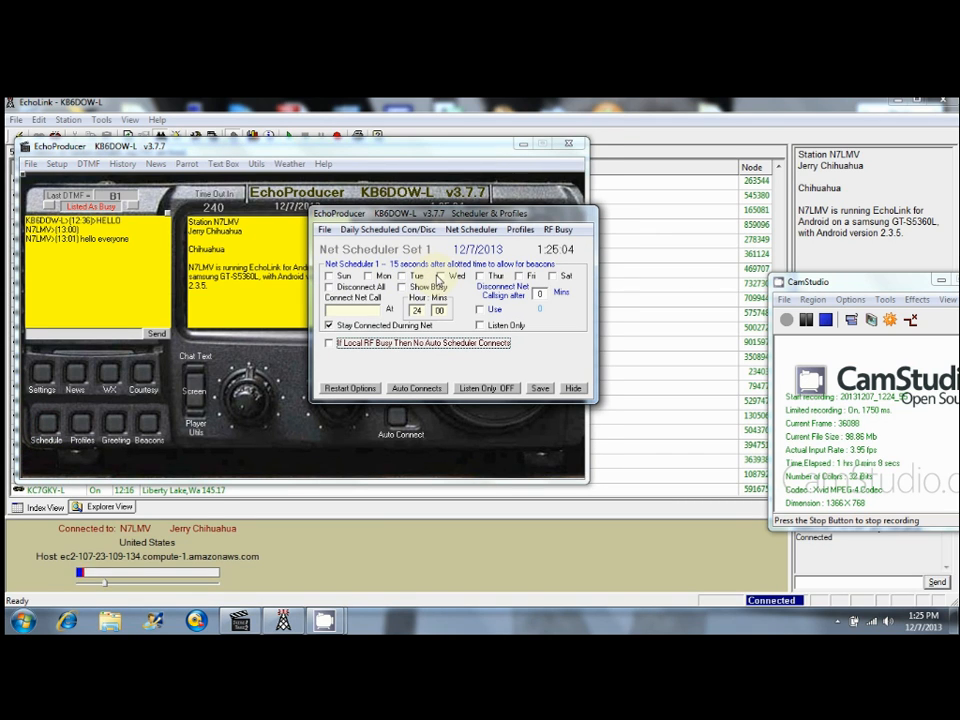
left_click(441, 276)
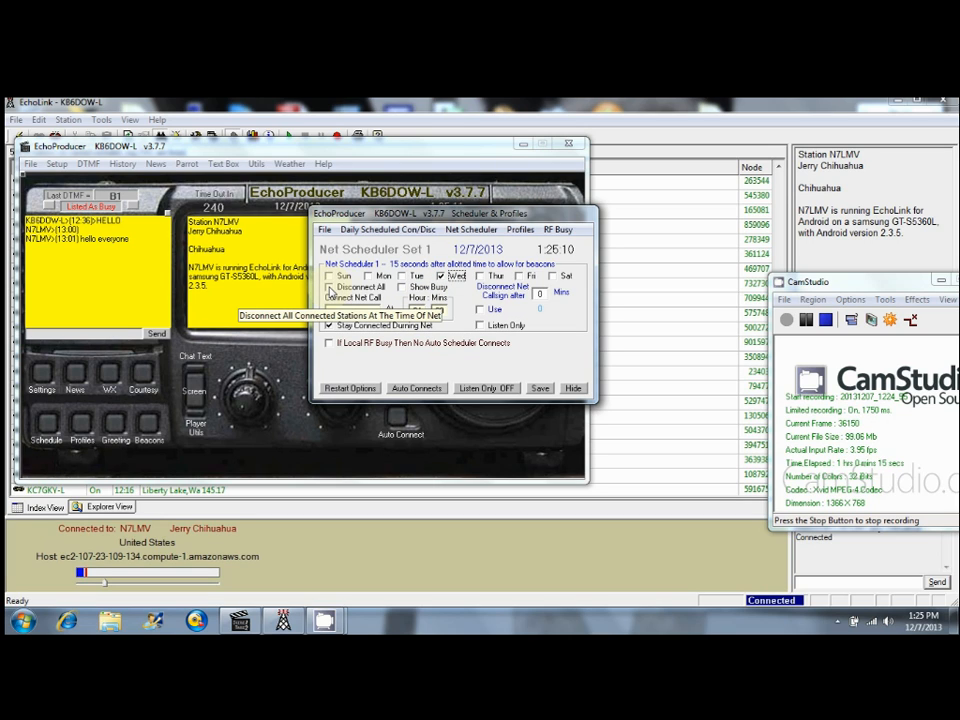
left_click(331, 289)
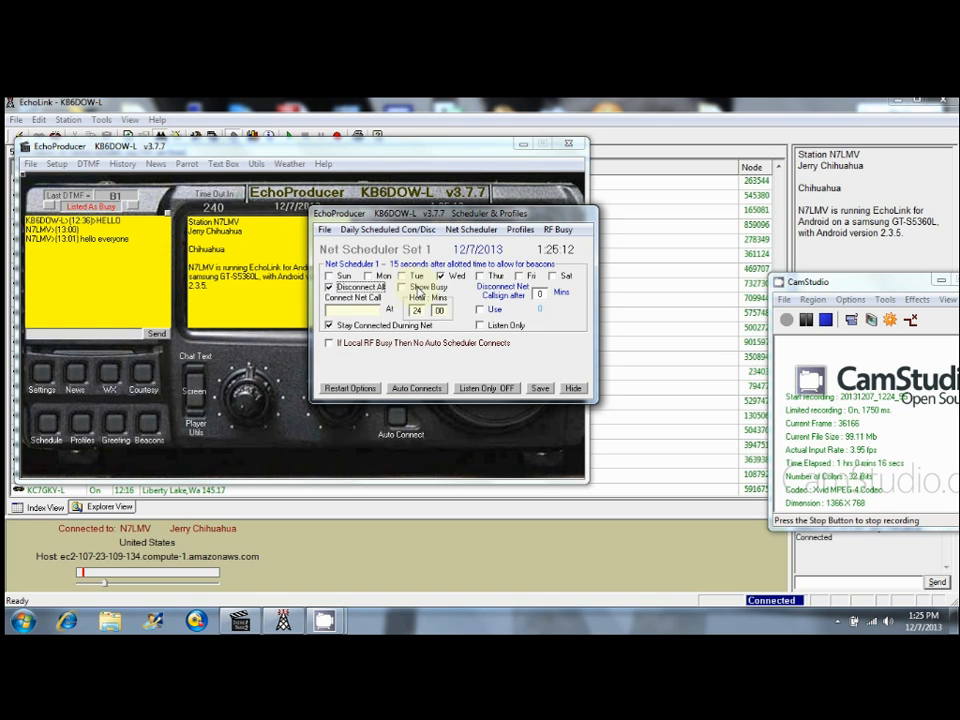
left_click(402, 288)
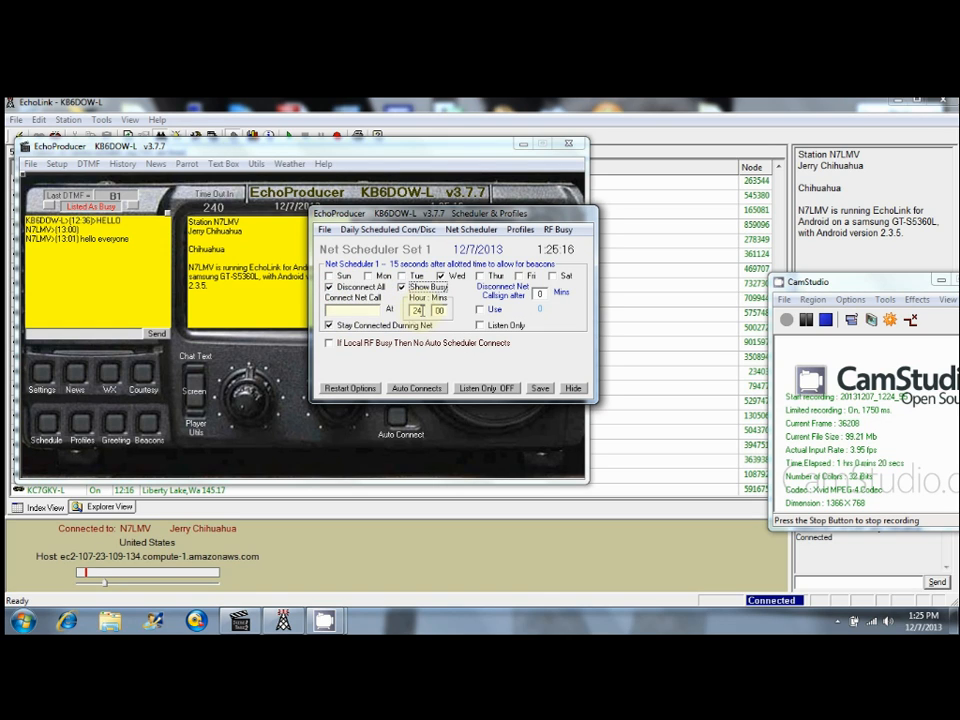
double_click(415, 311)
type("0")
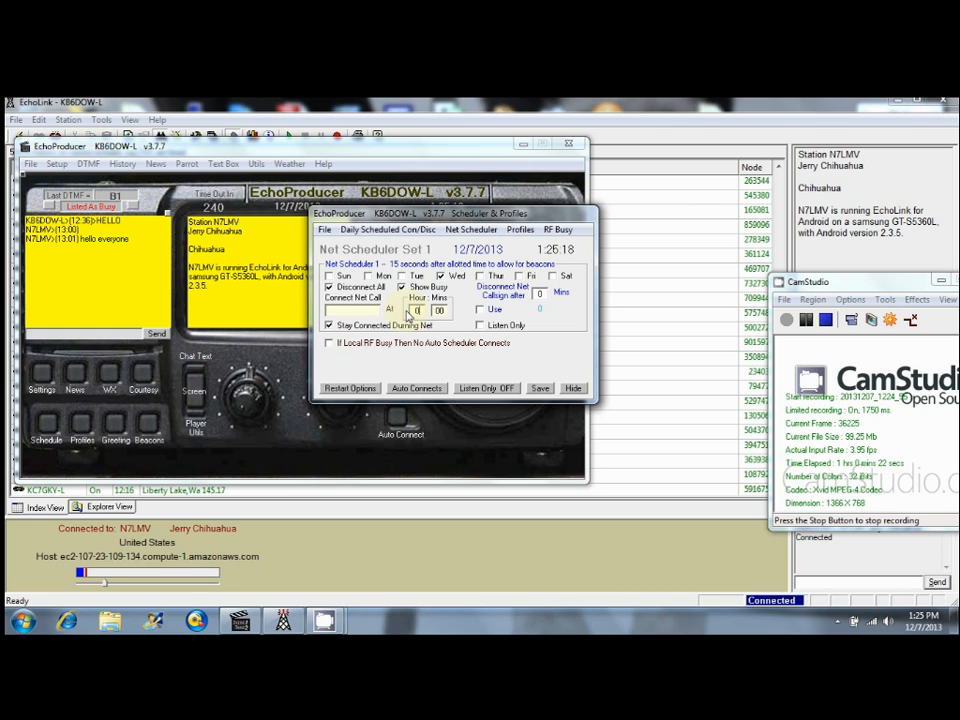
type("7")
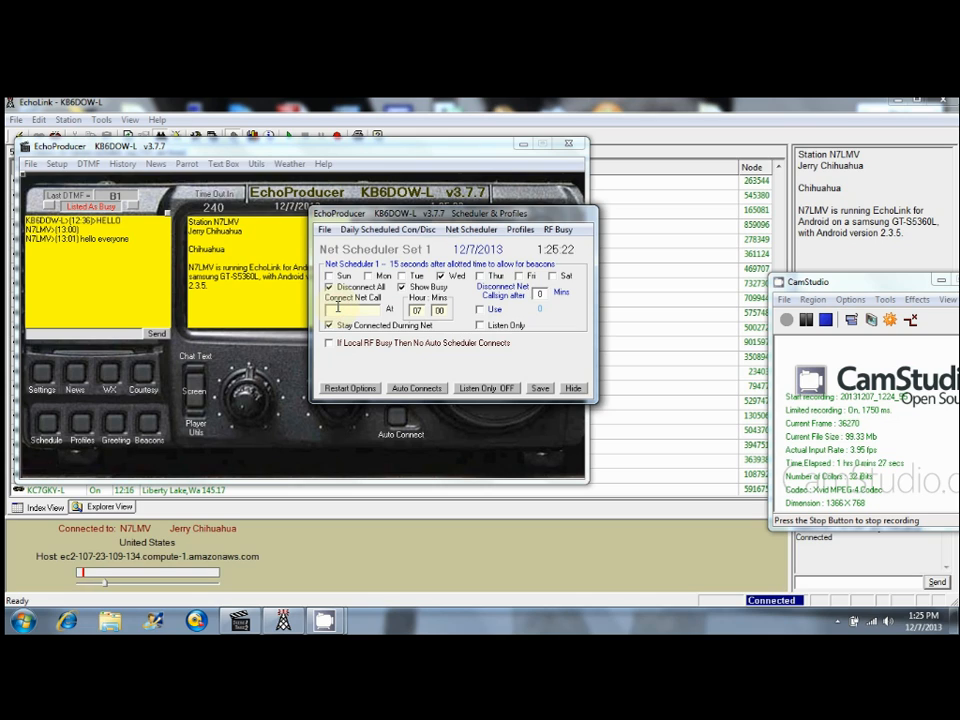
left_click(338, 307)
type("KB6")
type("SVP-")
type("L")
left_click(540, 388)
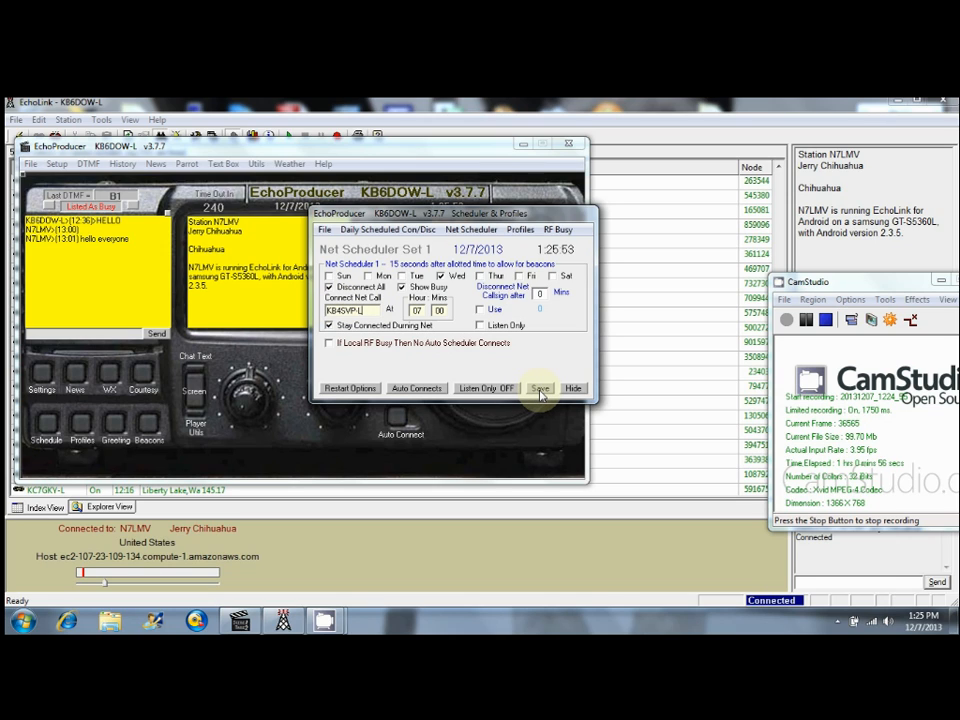
left_click(541, 392)
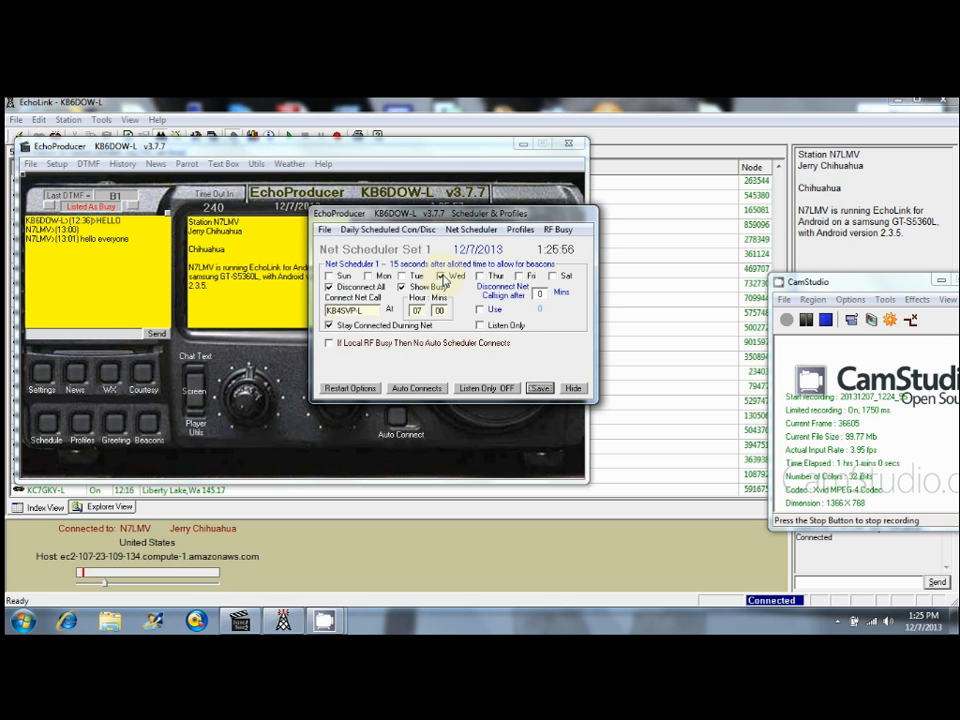
Step: Clear the Wed, Disconnect All and Show Busy options and the Connect Net Call entry in Net Scheduler 1
left_click(331, 287)
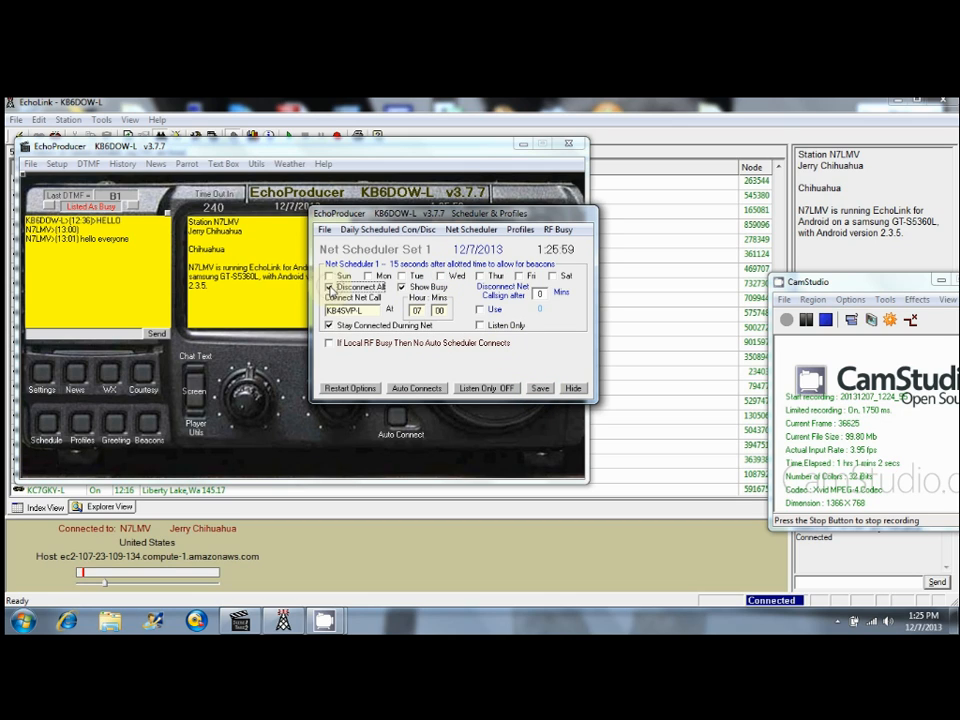
left_click(331, 289)
left_click(402, 288)
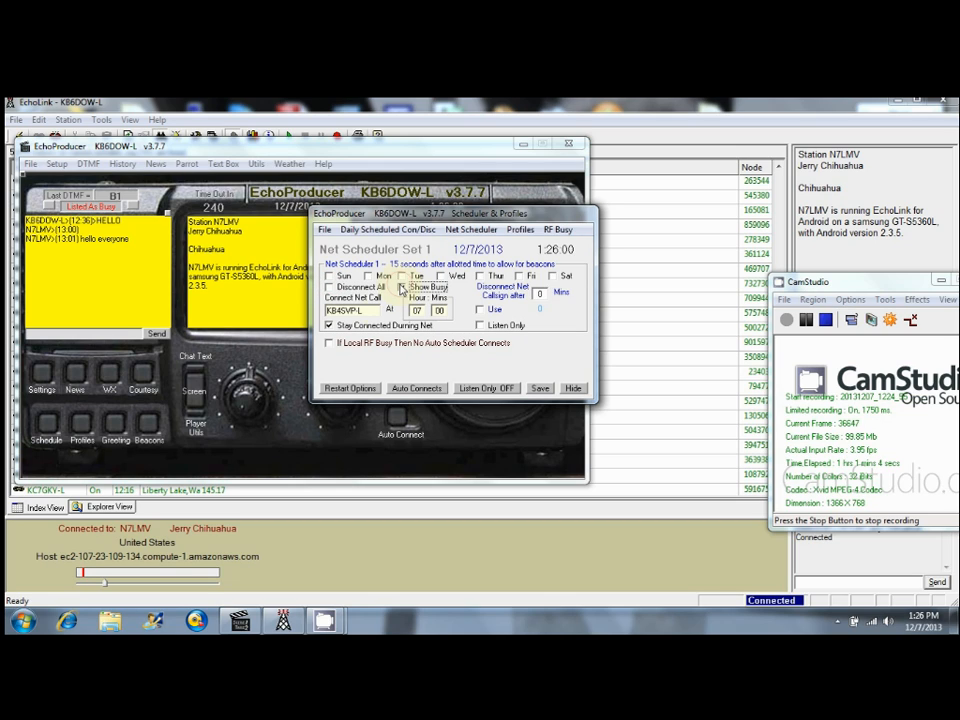
left_click_drag(371, 312, 325, 314)
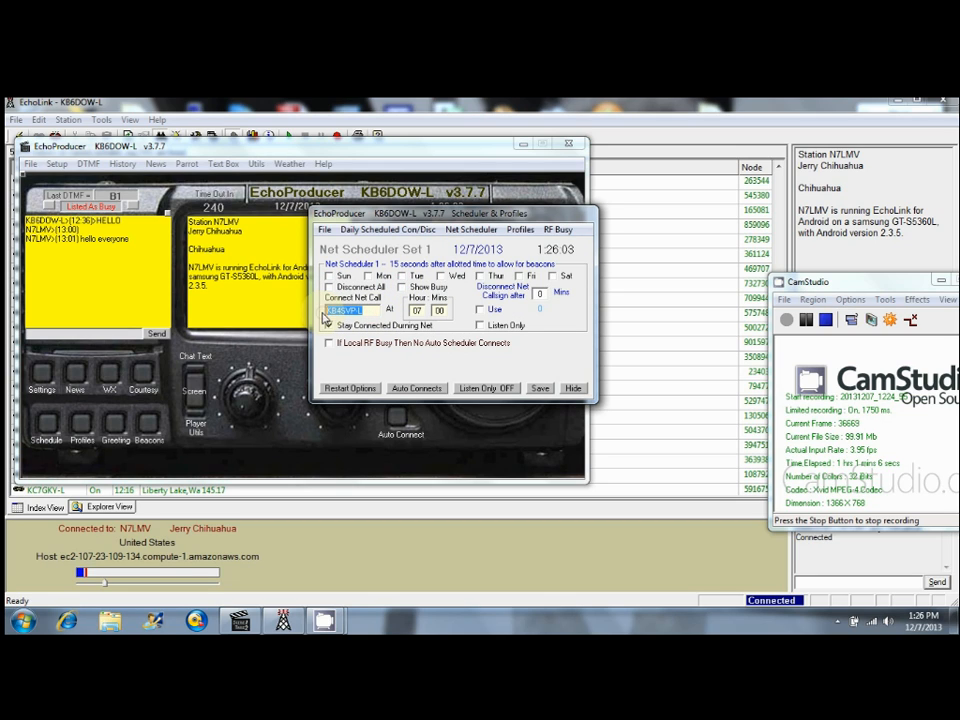
key("Delete")
left_click(329, 325)
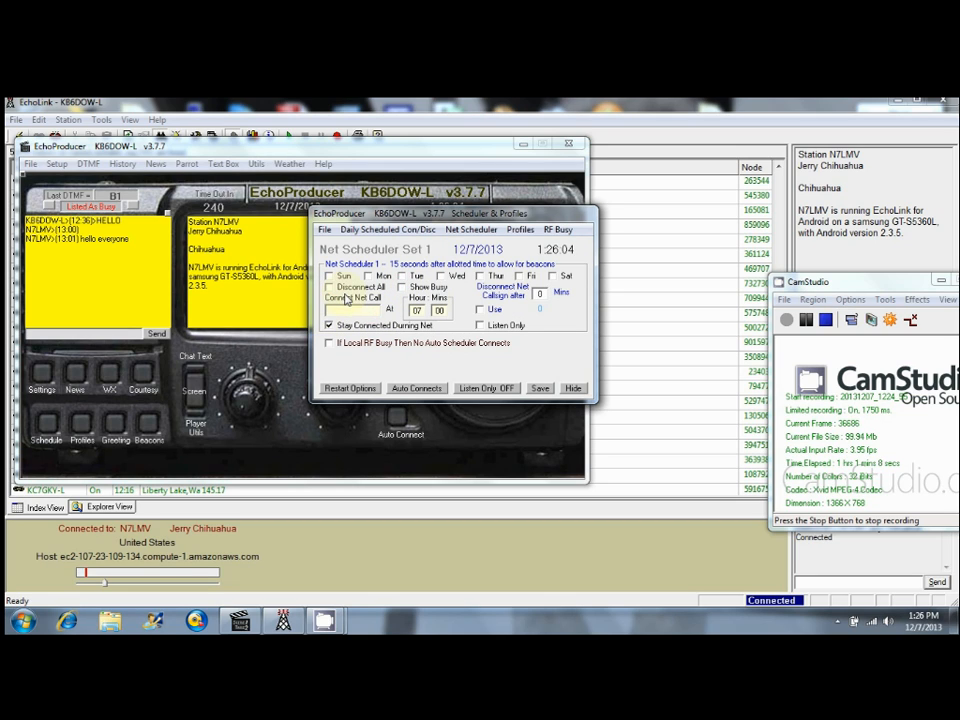
Step: Set the Net Scheduler 1 connect hour to 24 and save the schedule
left_click_drag(423, 311, 393, 314)
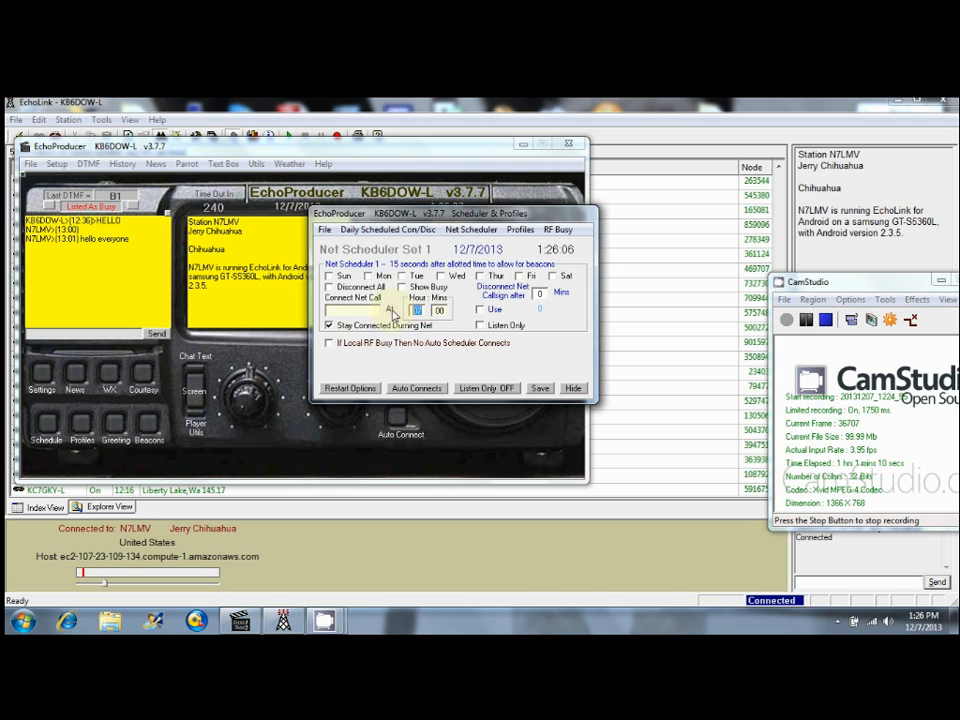
type("24")
left_click(538, 389)
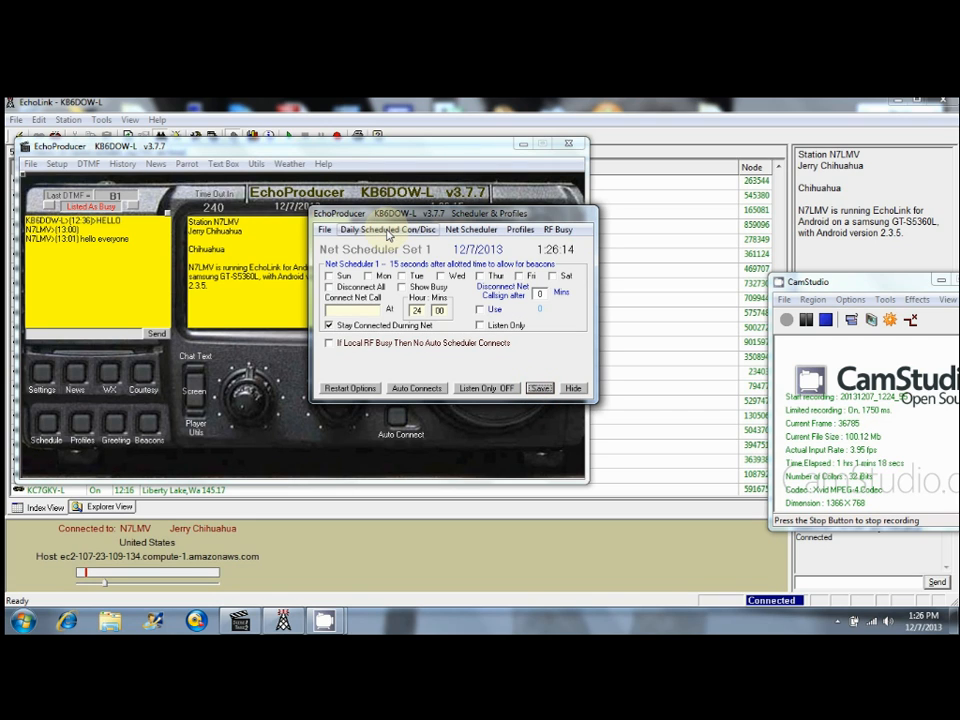
Step: Review the daily scheduled connect/disconnect settings, try the Wed option in Net Scheduler Set 2, and save and hide that window
left_click(388, 233)
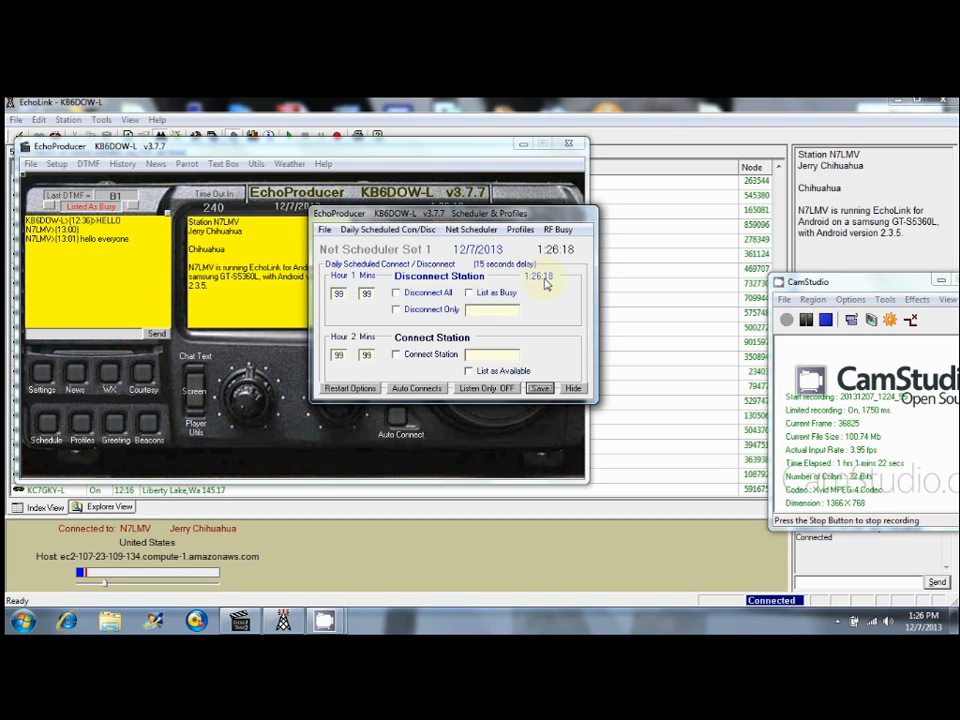
left_click(471, 230)
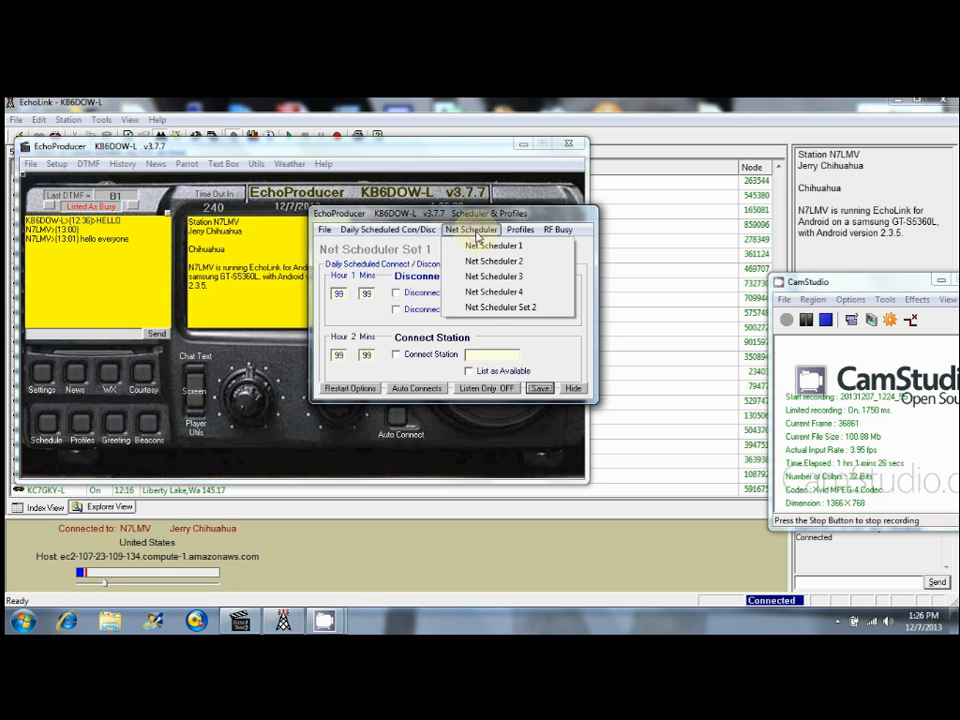
left_click(496, 309)
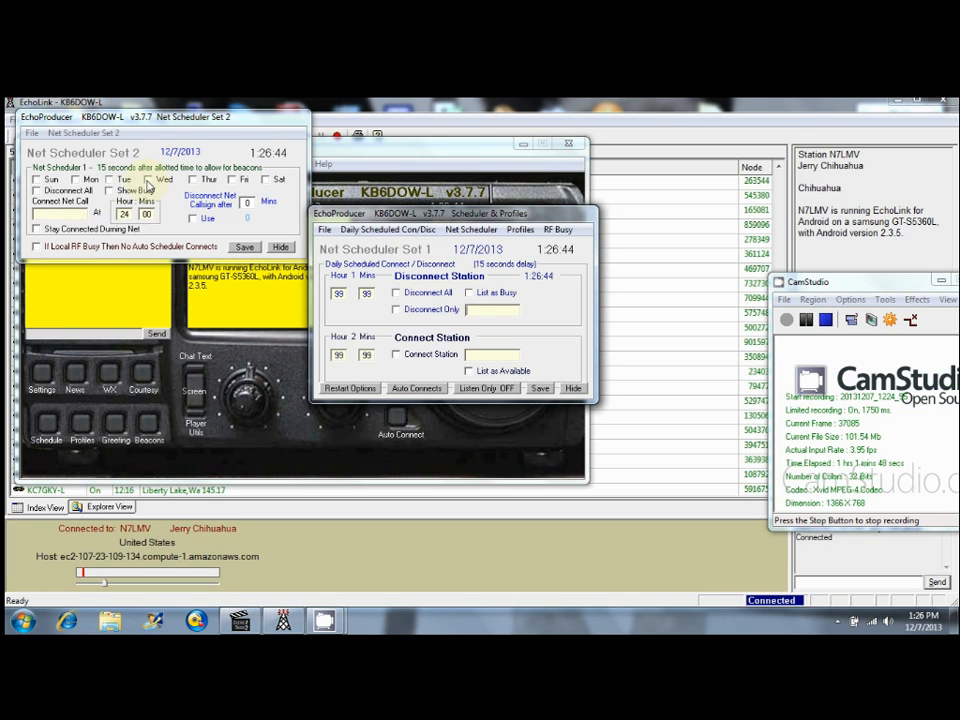
left_click(148, 180)
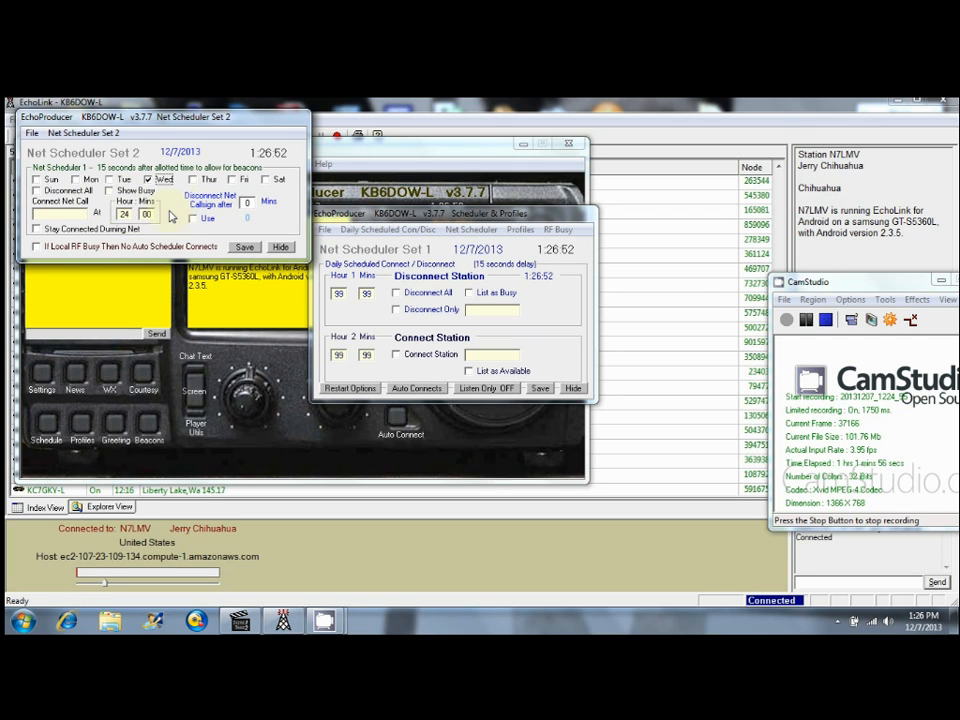
left_click(243, 246)
left_click(270, 247)
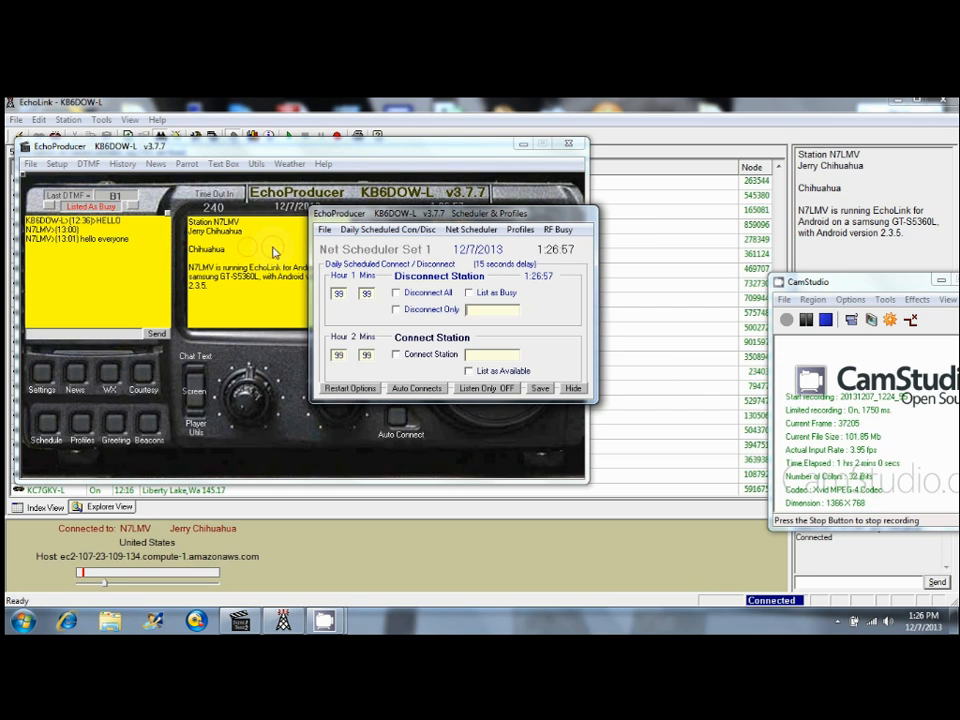
Step: Review the Profiles and Beacons scheduler and the RF Busy disconnect settings, saving the profile data and hiding both windows
left_click(517, 232)
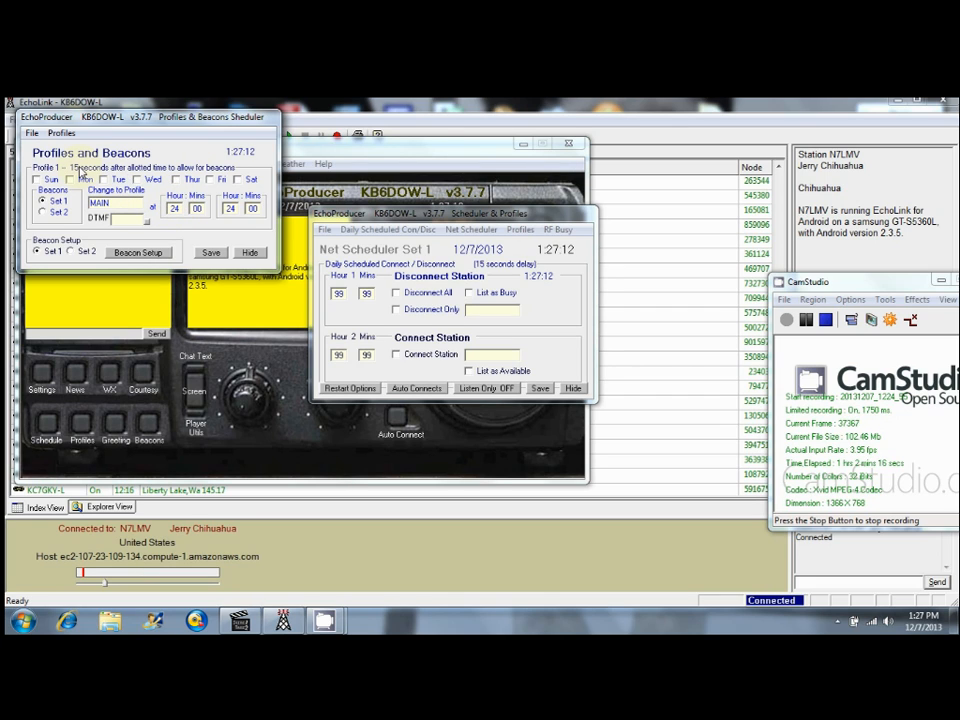
left_click(212, 254)
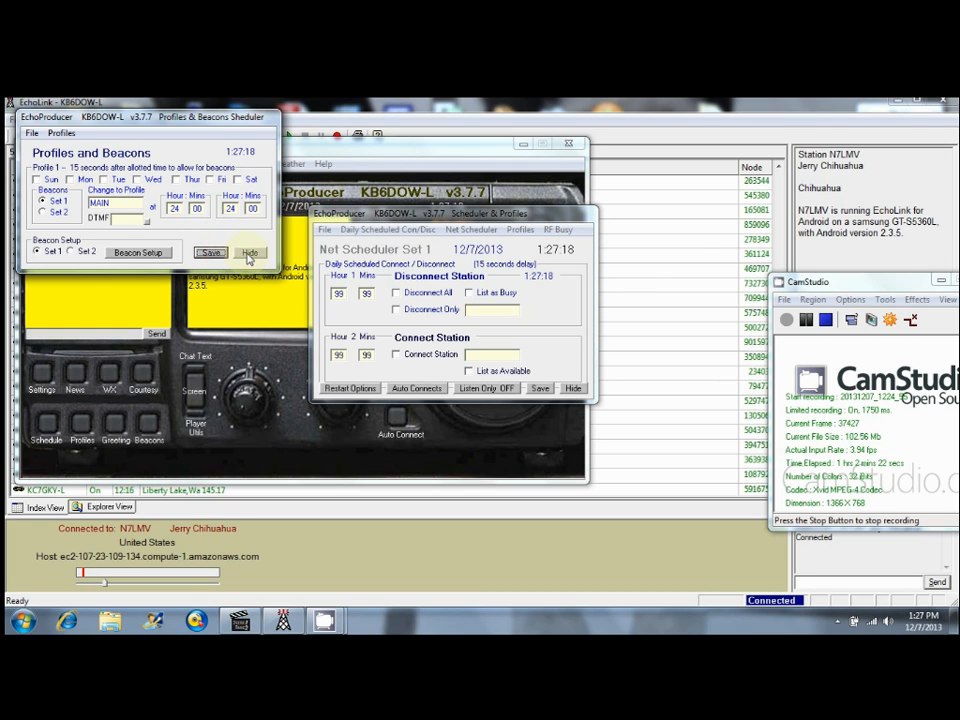
left_click(249, 254)
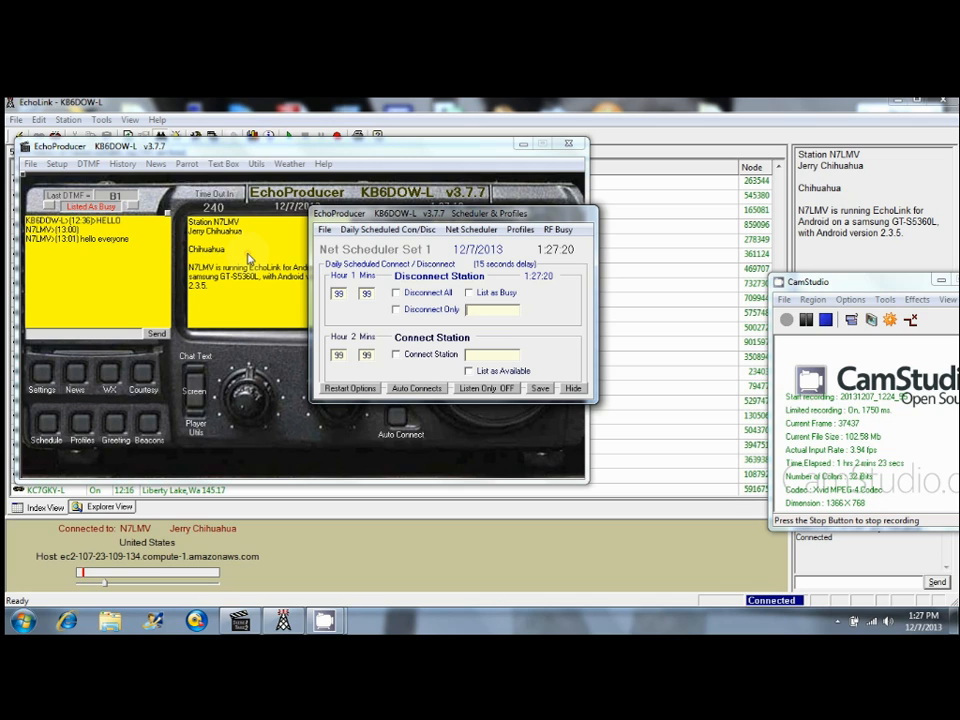
left_click(557, 231)
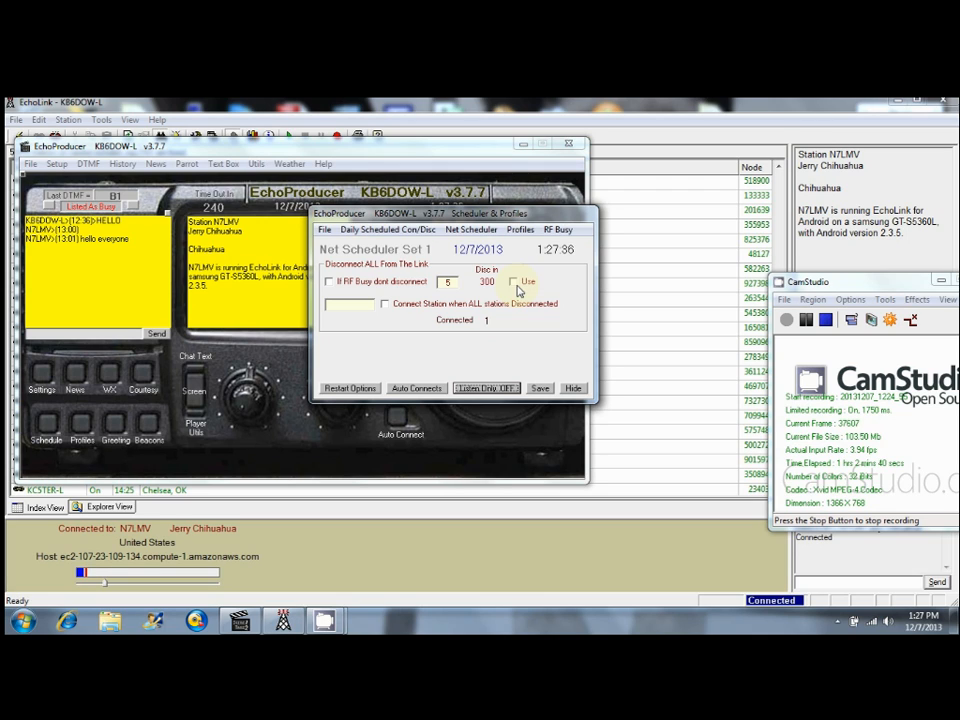
left_click(569, 388)
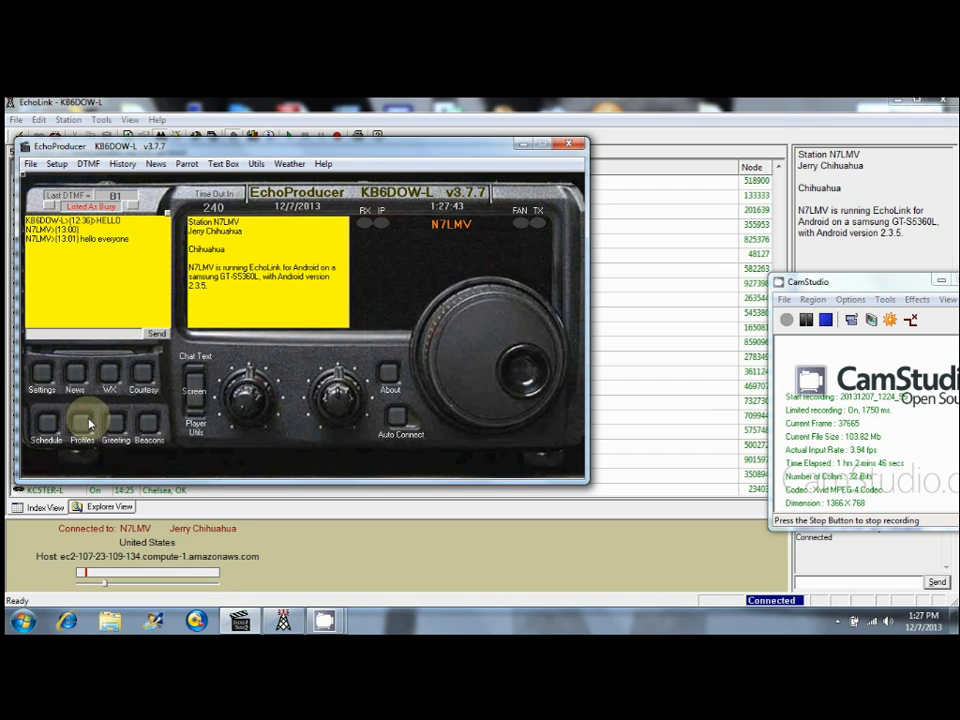
Step: In the text box greeting settings, choose greeting 6, replace greeting 3 with "HELLO I AM READY TO TALK", and save
left_click(120, 427)
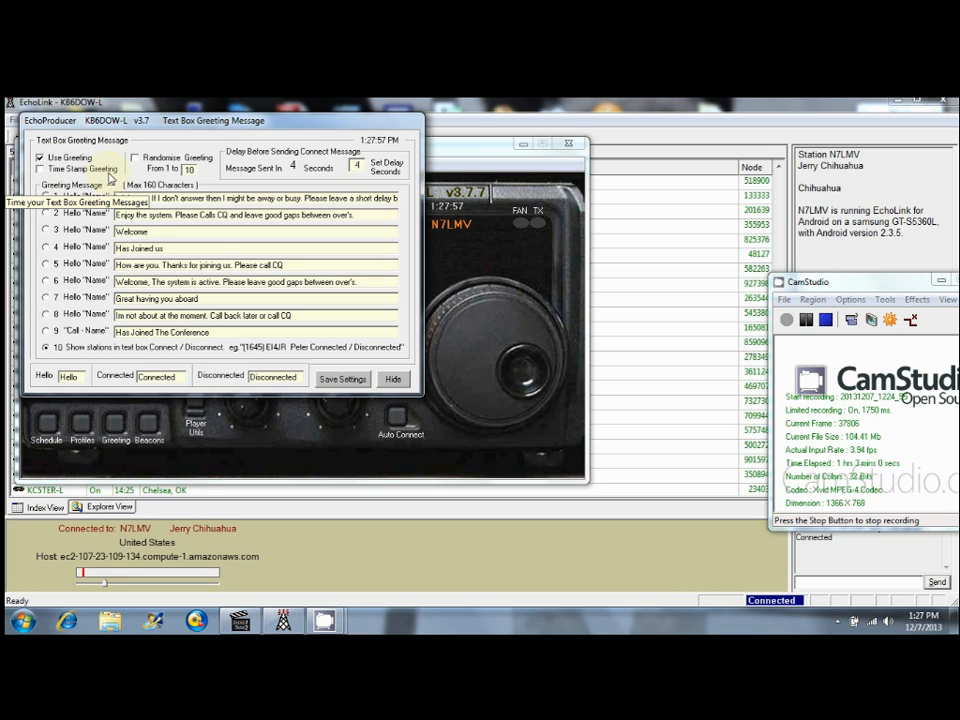
left_click(45, 283)
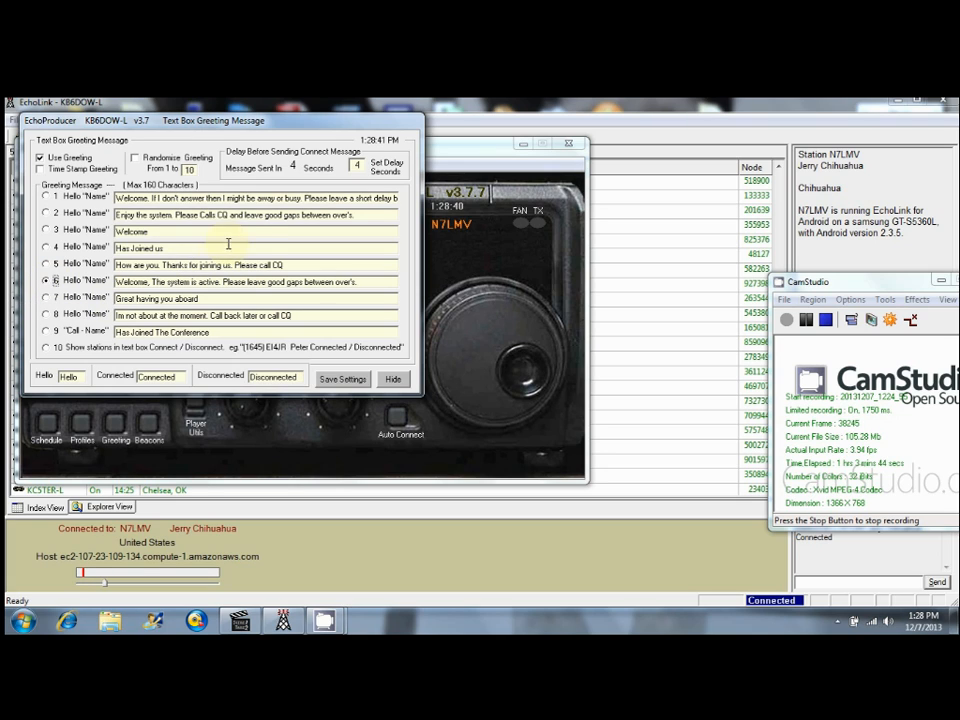
left_click_drag(171, 231, 117, 231)
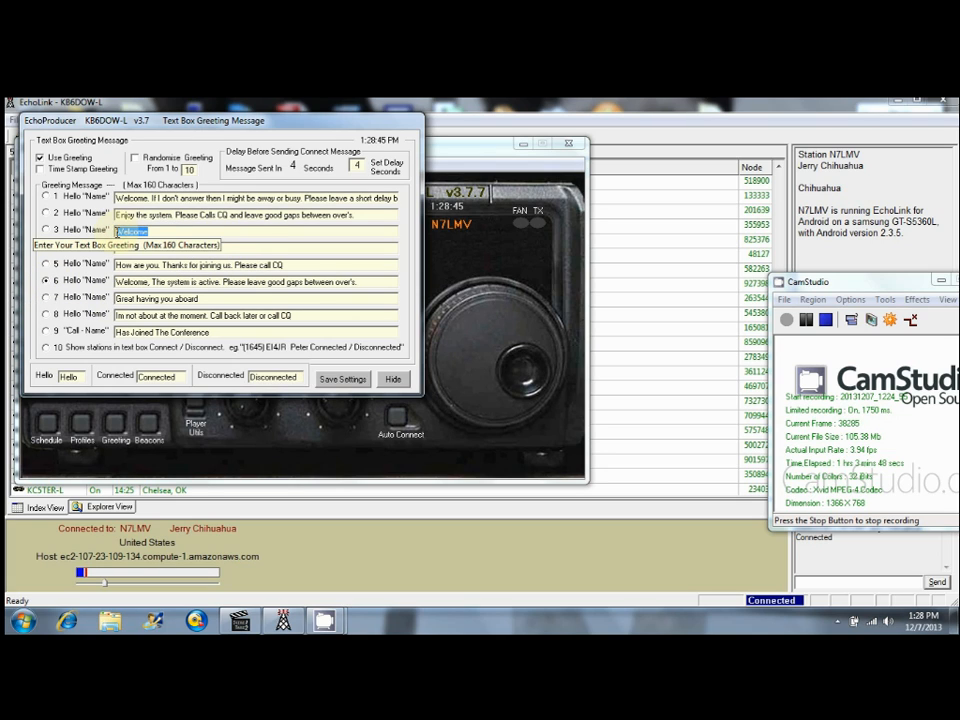
type("HELL")
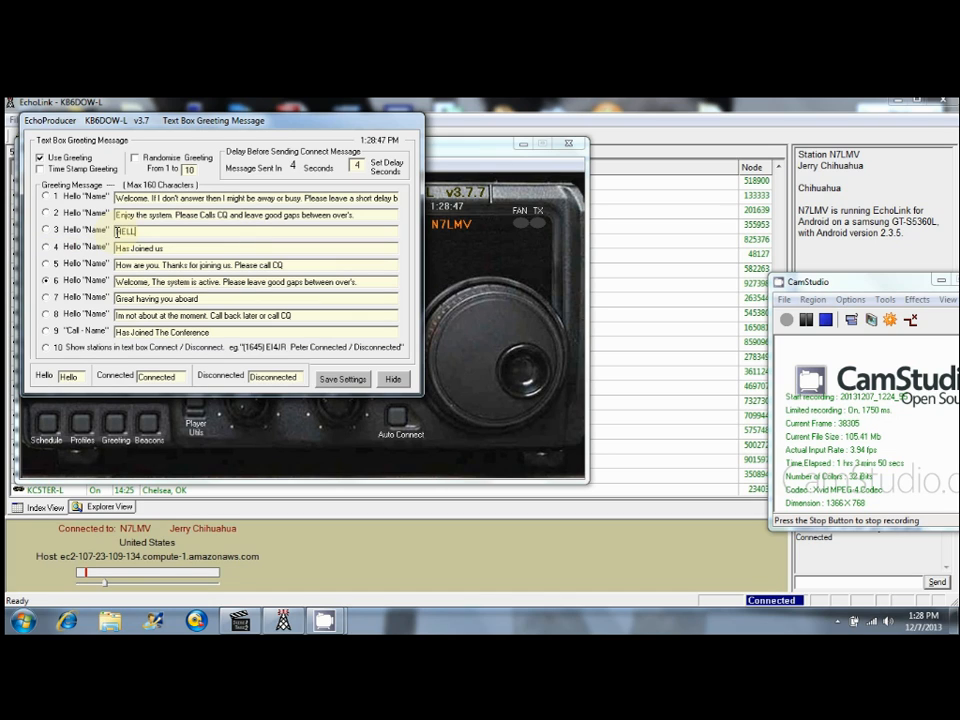
type("O! AM RE")
type("ADY TO ")
type("TALK")
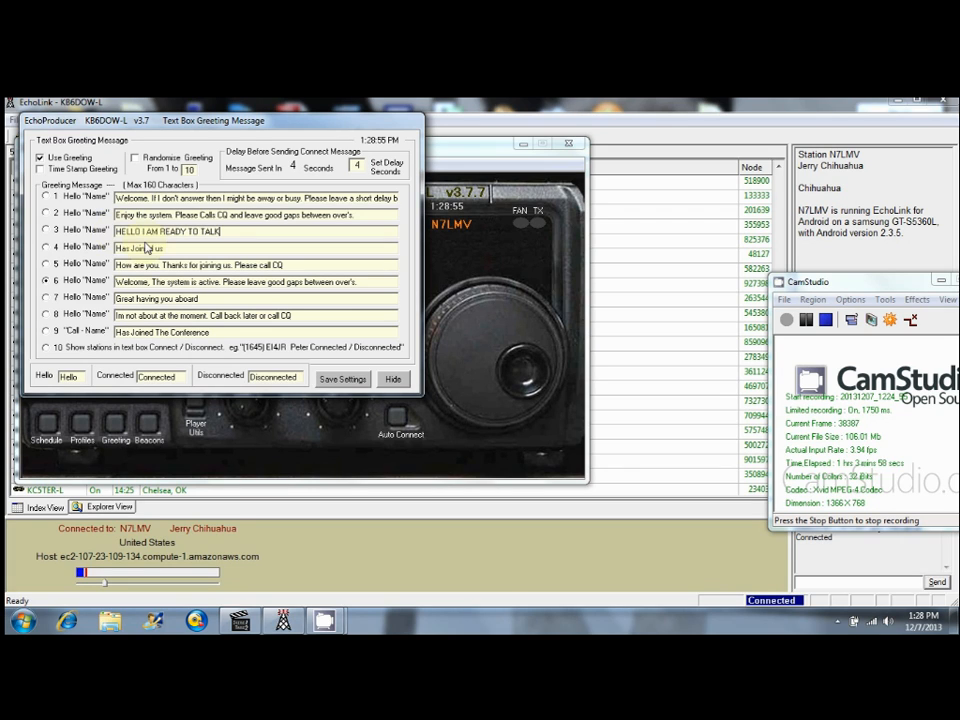
left_click(335, 380)
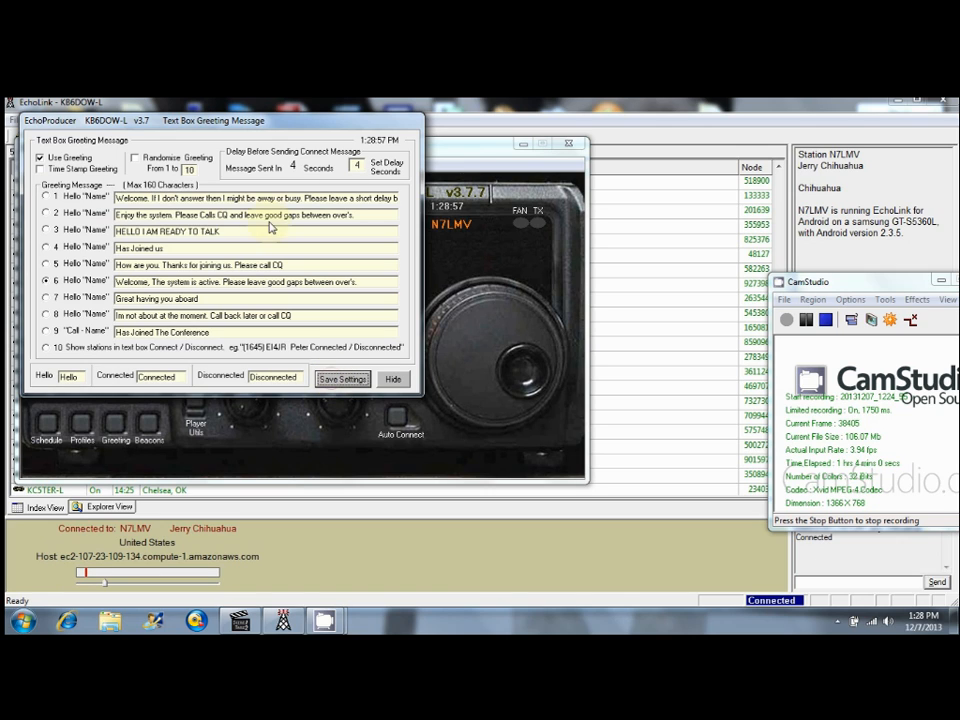
Step: Try greeting 3 as the active message, reselect greeting 6, save the greeting settings and hide the window
left_click(45, 231)
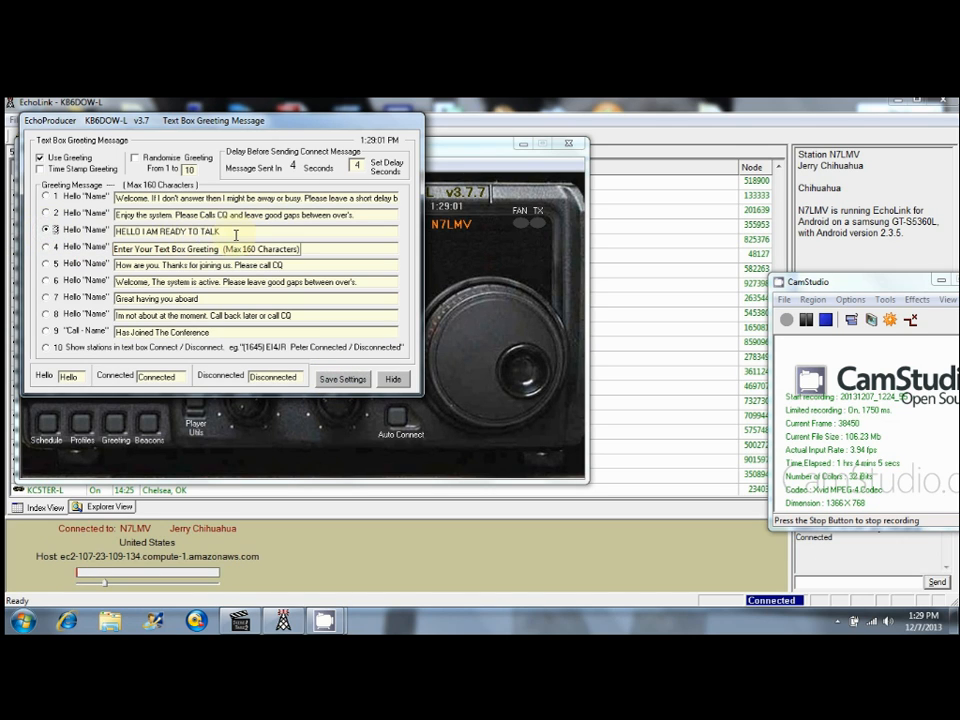
left_click(45, 283)
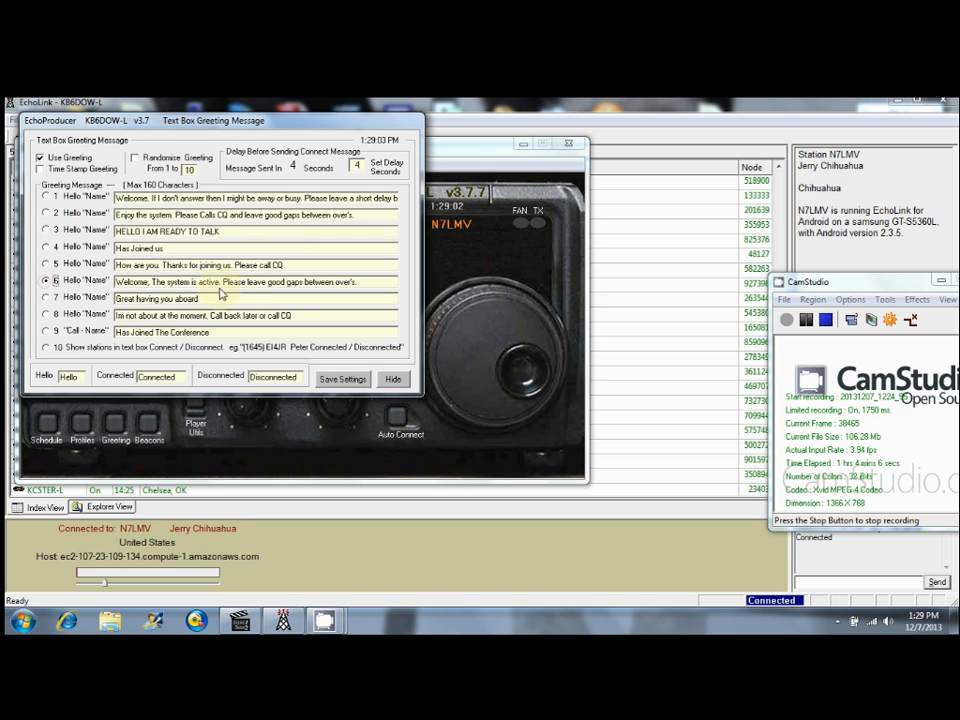
left_click(340, 380)
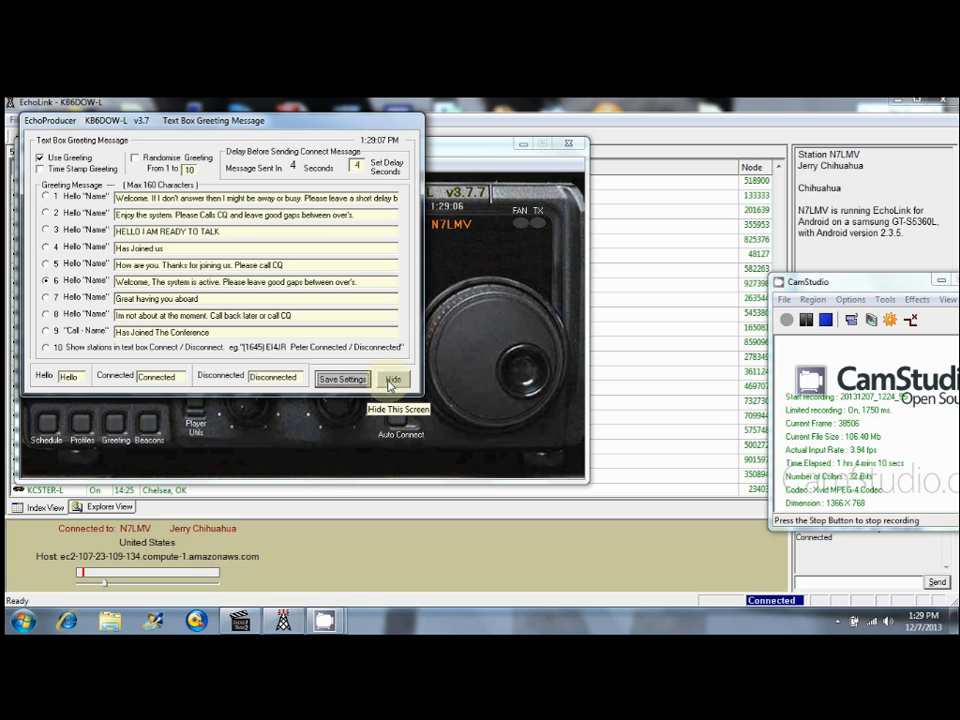
left_click(391, 384)
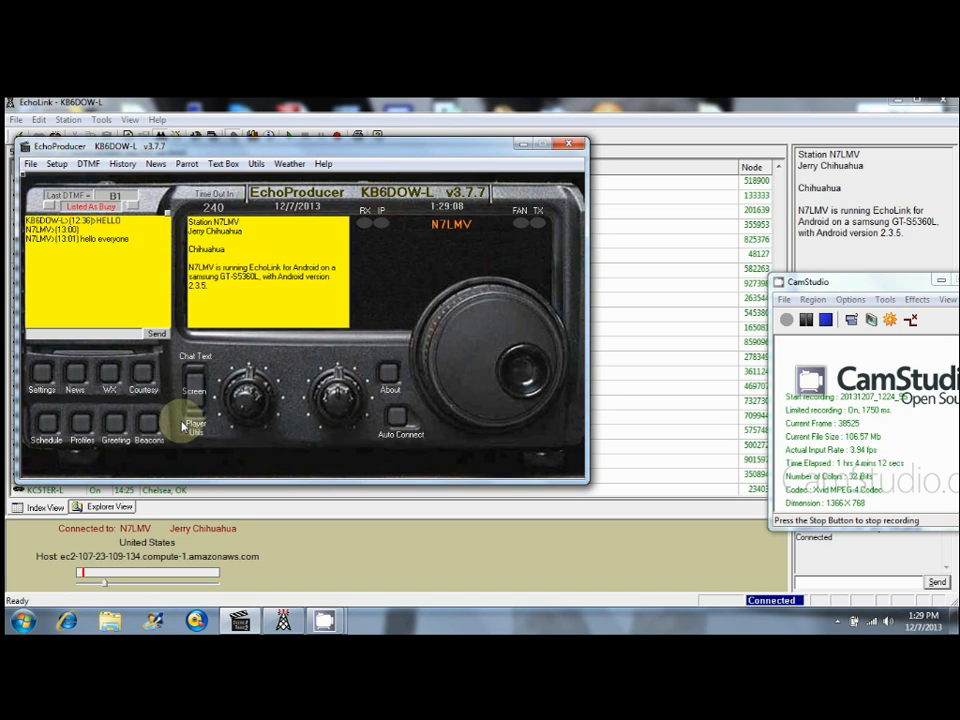
Step: Review the Beacons Set 1 page and hide it
left_click(148, 421)
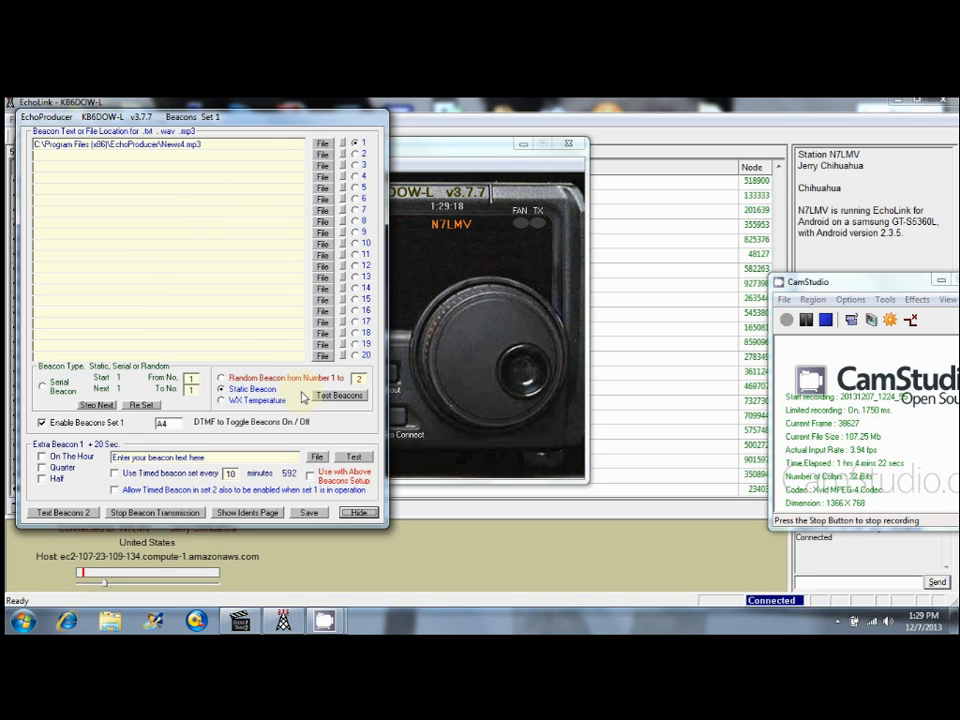
left_click(357, 513)
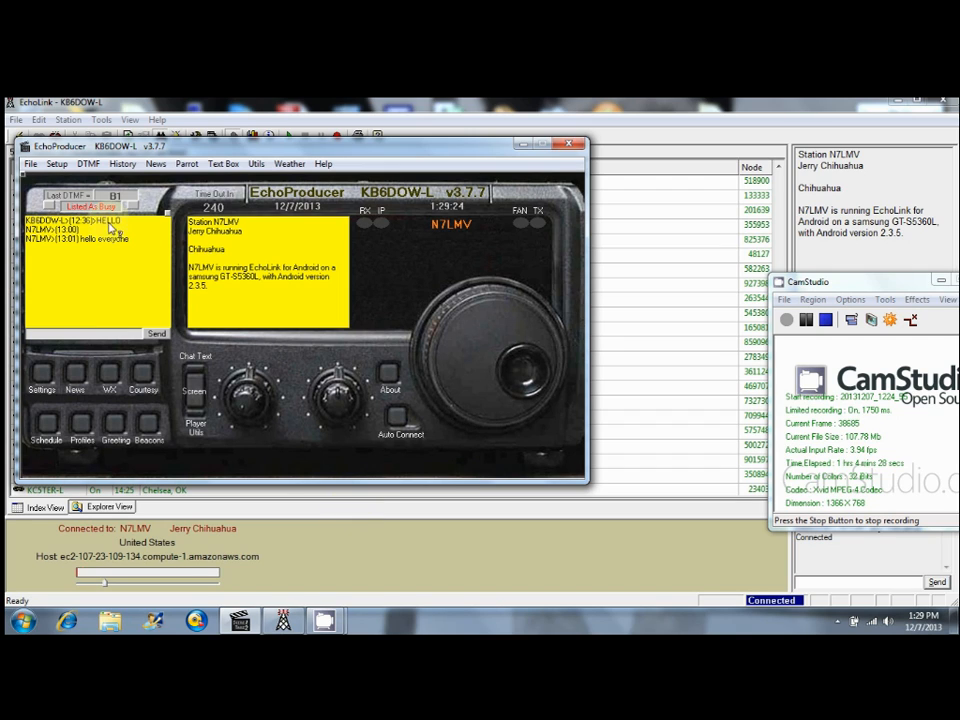
Step: Try the small screen size for the main window and return to the large screen
left_click(56, 164)
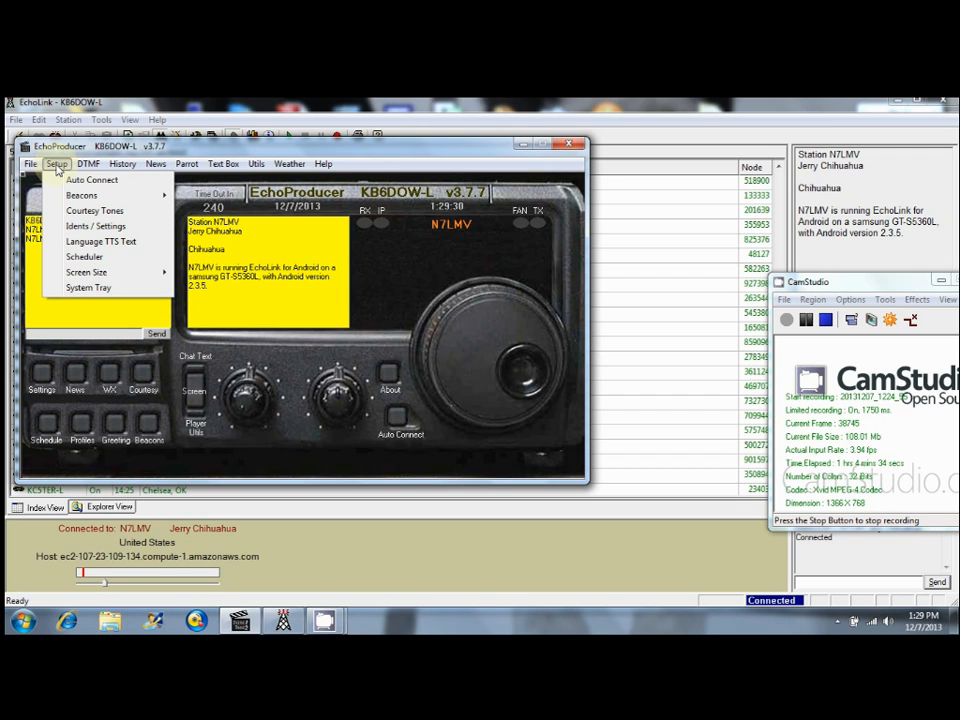
mouse_move(96, 279)
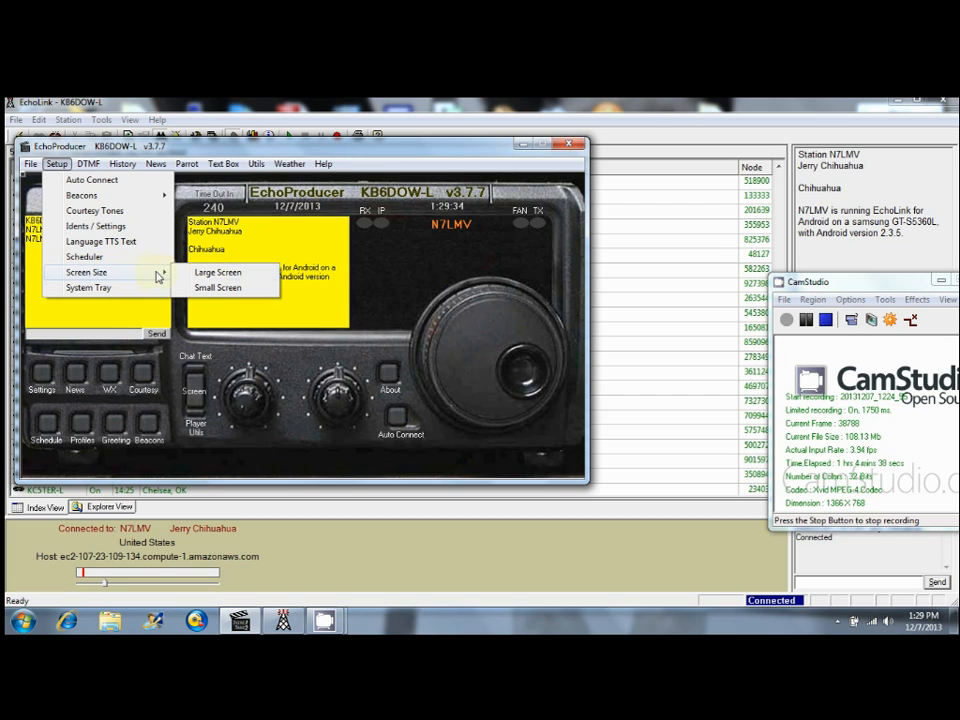
left_click(216, 287)
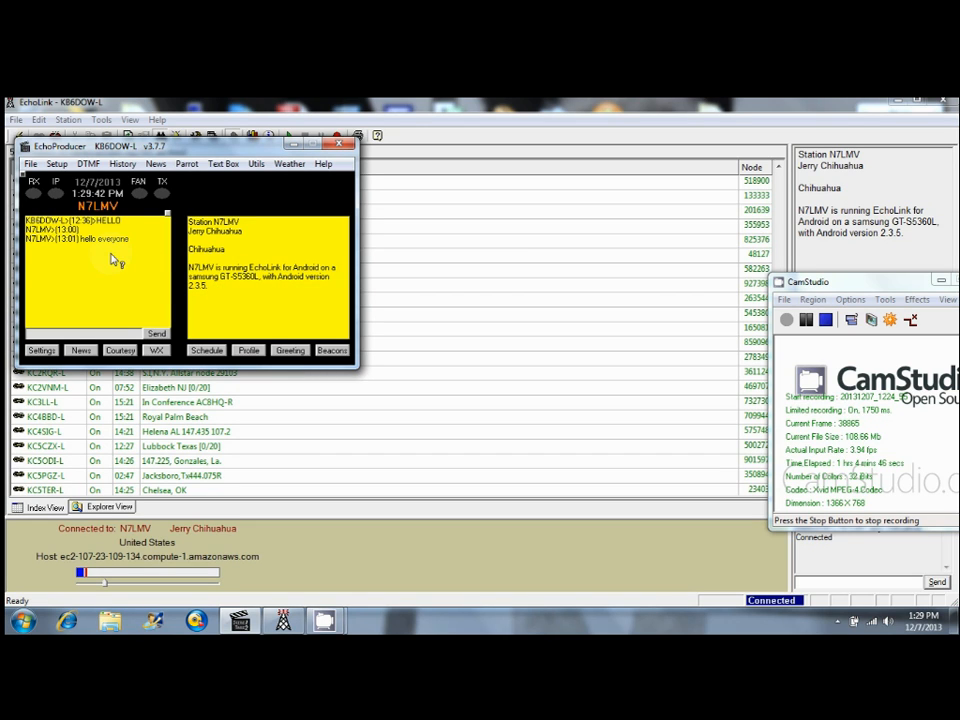
left_click(60, 166)
mouse_move(90, 277)
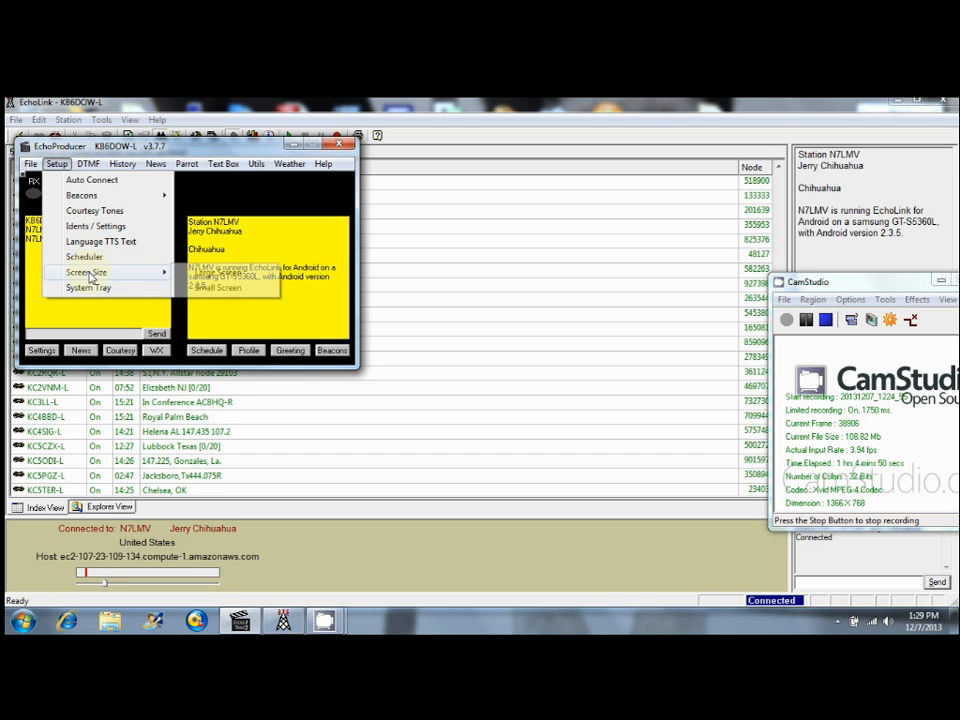
left_click(200, 272)
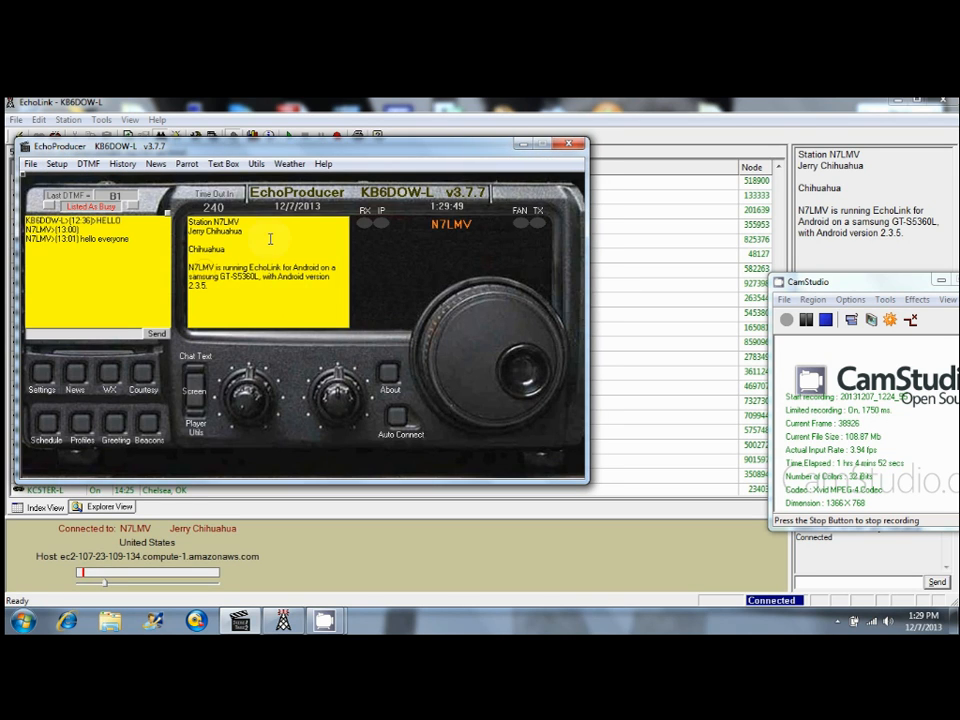
left_click(88, 166)
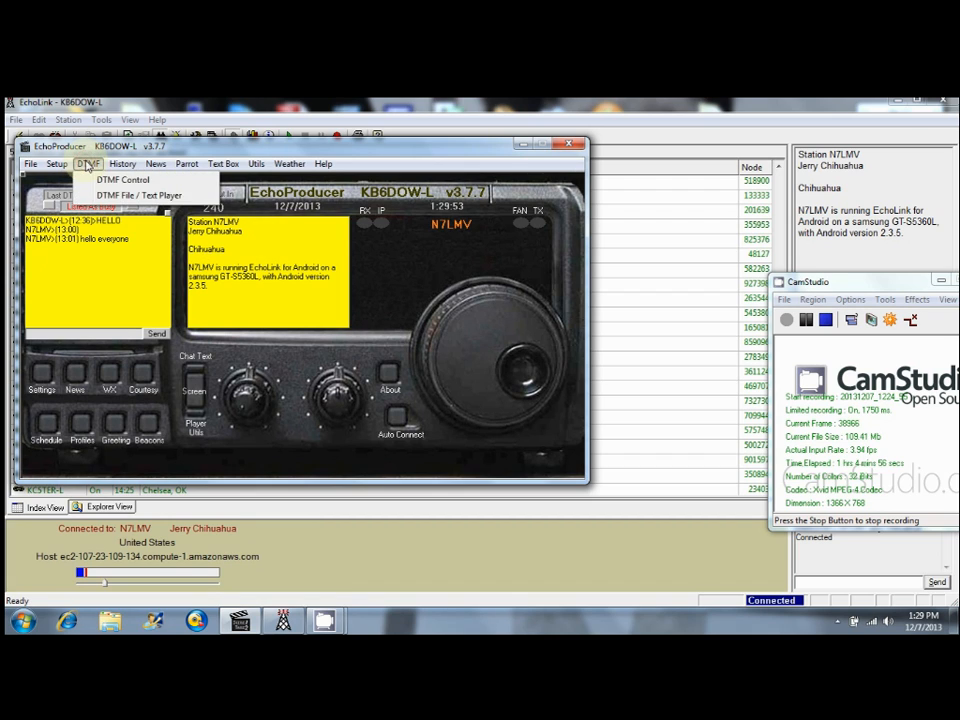
left_click(88, 166)
left_click(88, 164)
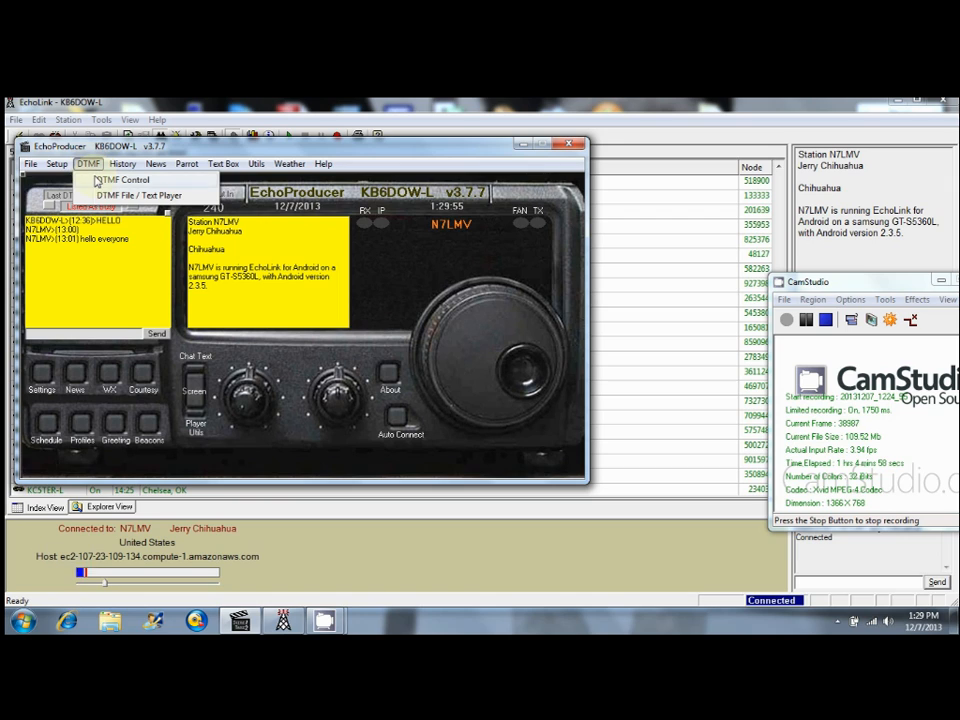
left_click(120, 180)
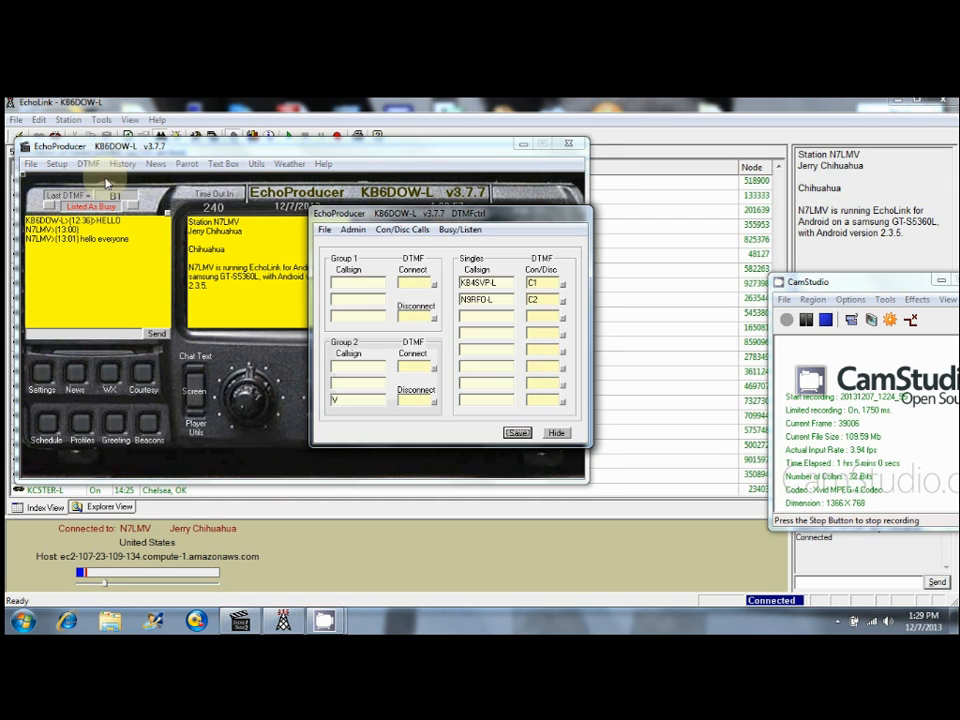
left_click(352, 290)
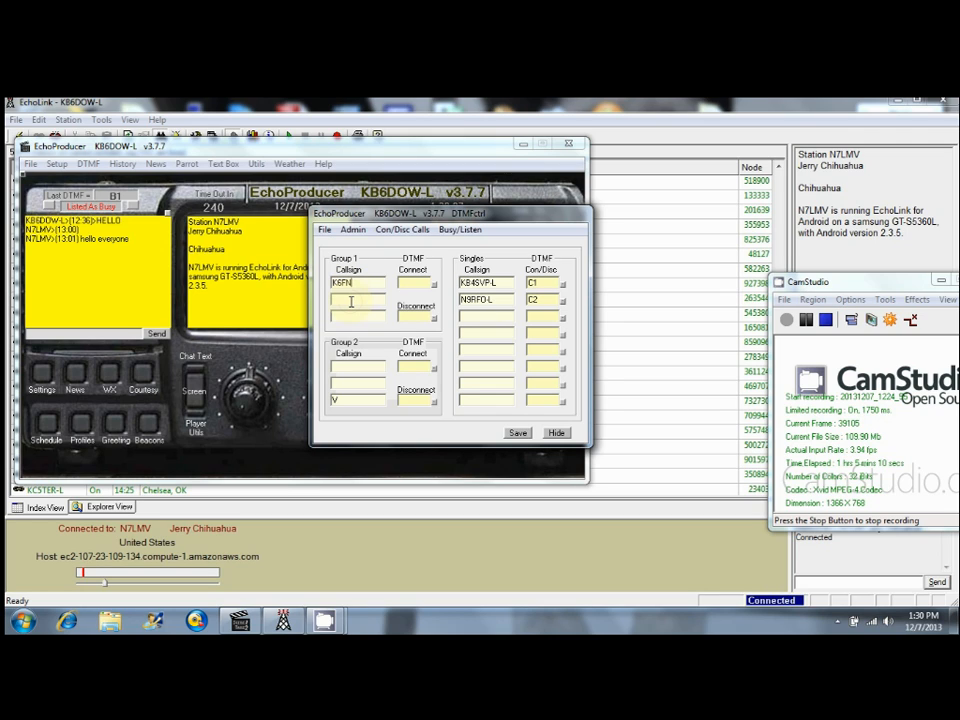
type("N")
type("Y")
left_click(339, 317)
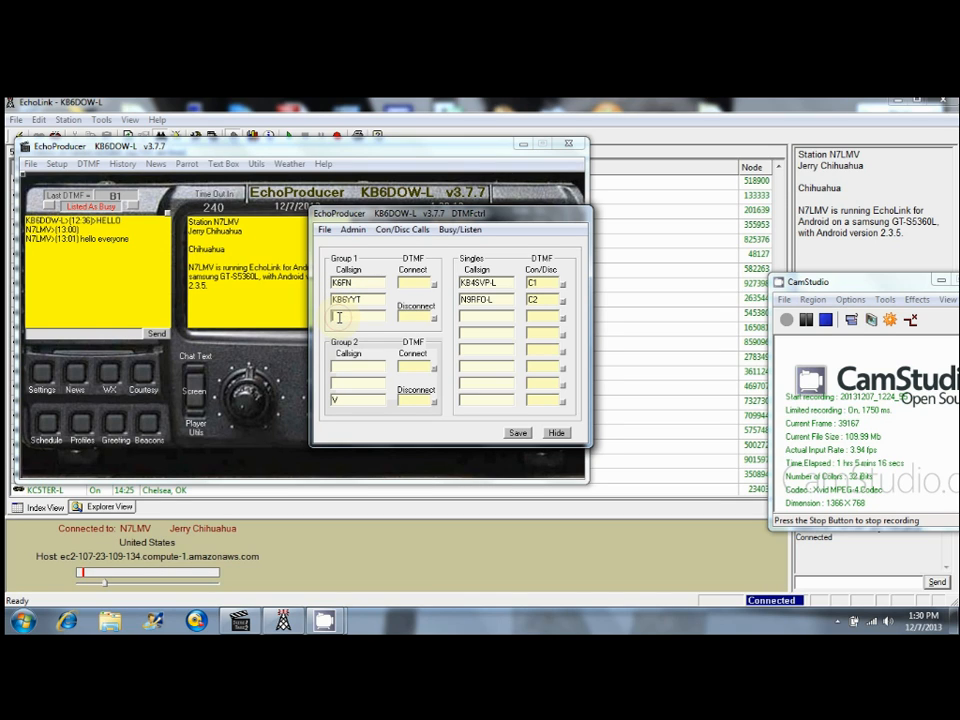
type("N9RFO")
Step: Set the Group 1 DTMF connect code to *123 and the disconnect code to ##
left_click(401, 283)
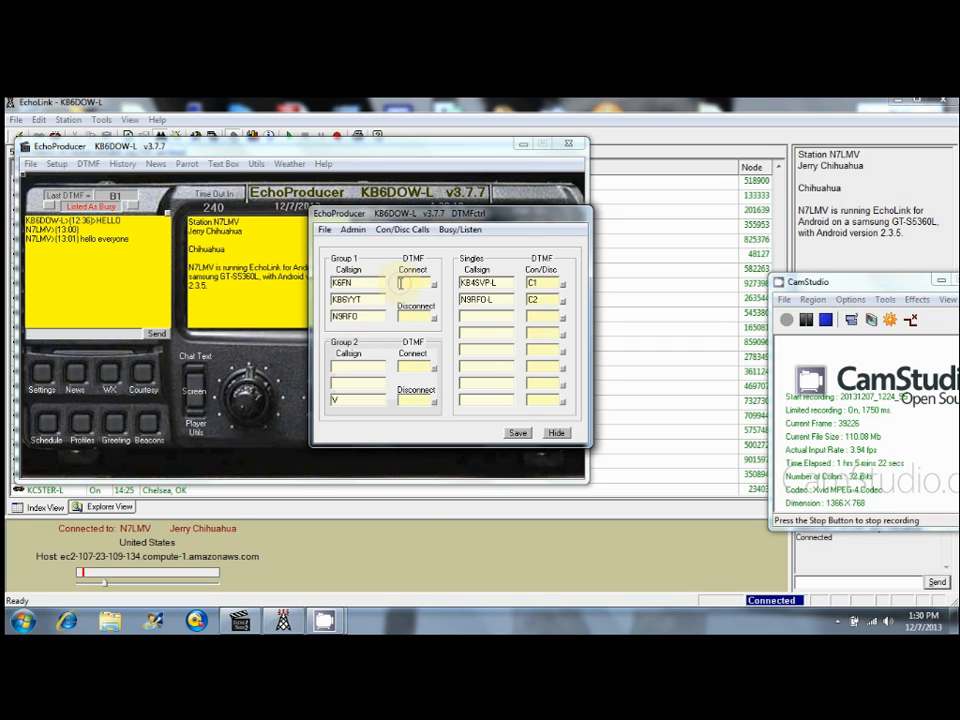
type("123")
left_click(400, 283)
type("*")
left_click(404, 316)
type("#3")
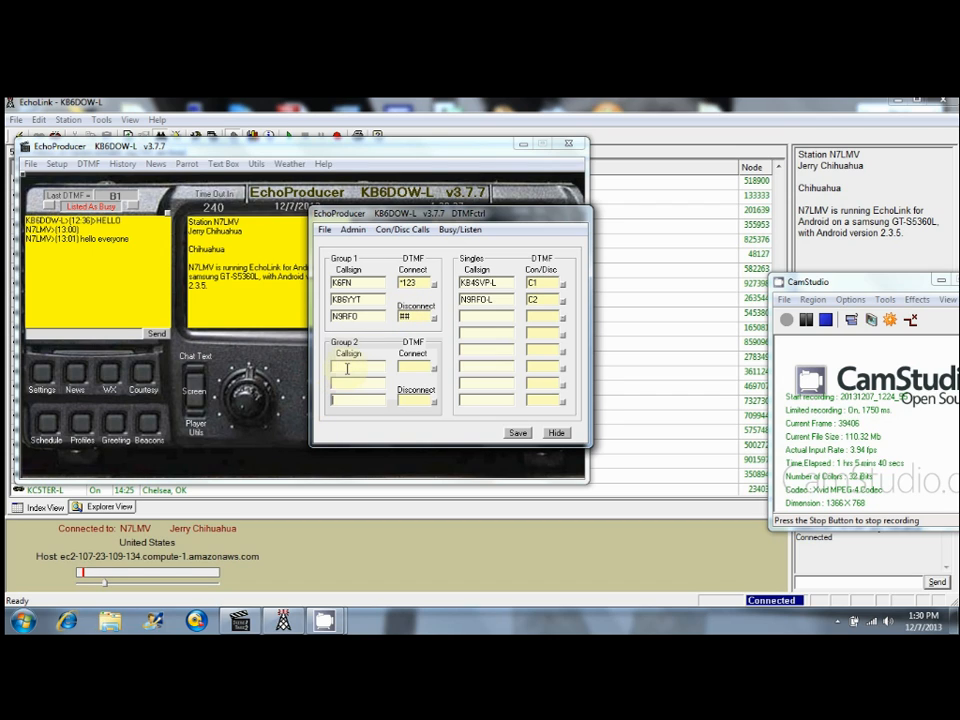
Step: Enter K6FN and N7LMV as the first two Group 2 callsigns
left_click(347, 367)
type("K6FN")
left_click(353, 386)
type("N7LMV")
left_click(353, 399)
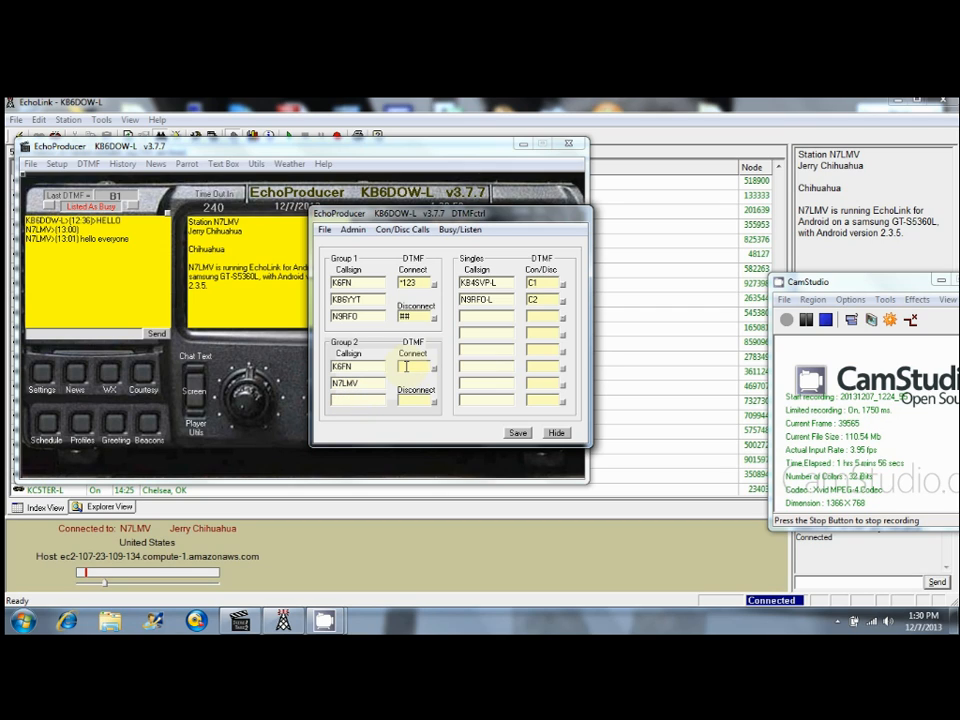
Step: Set the Group 2 DTMF connect code to *122 and the disconnect code to ##
left_click(406, 368)
type("*123")
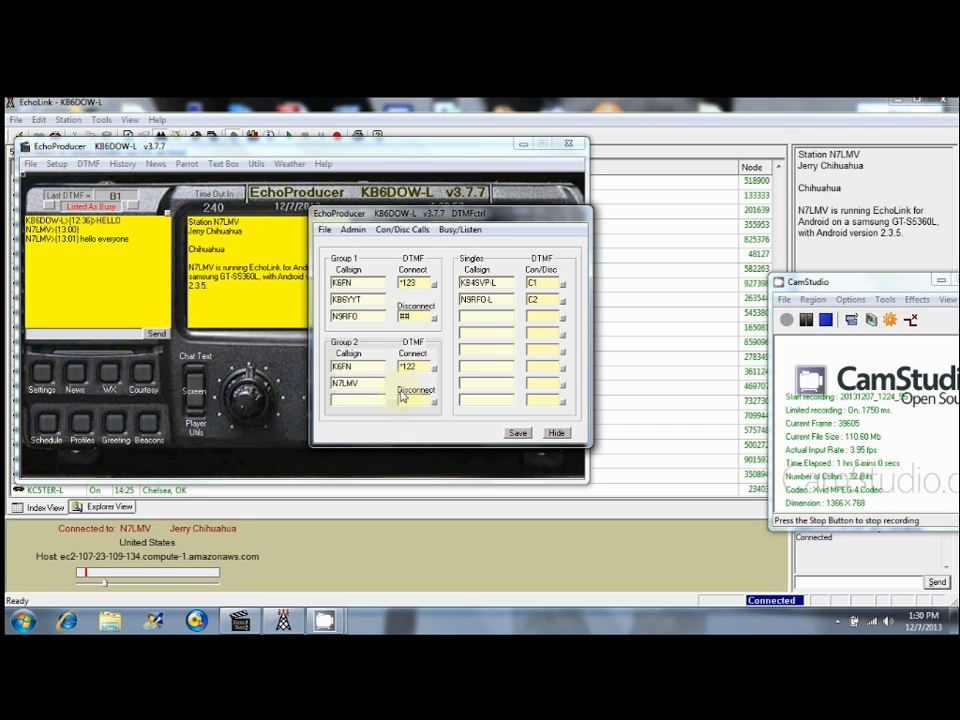
left_click(402, 400)
type("##")
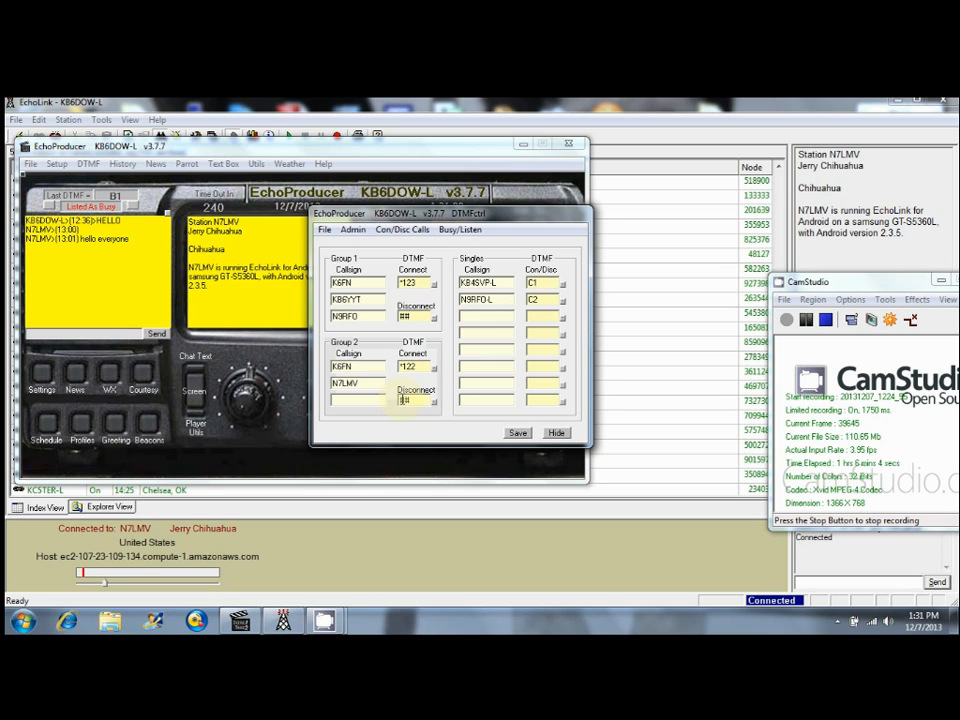
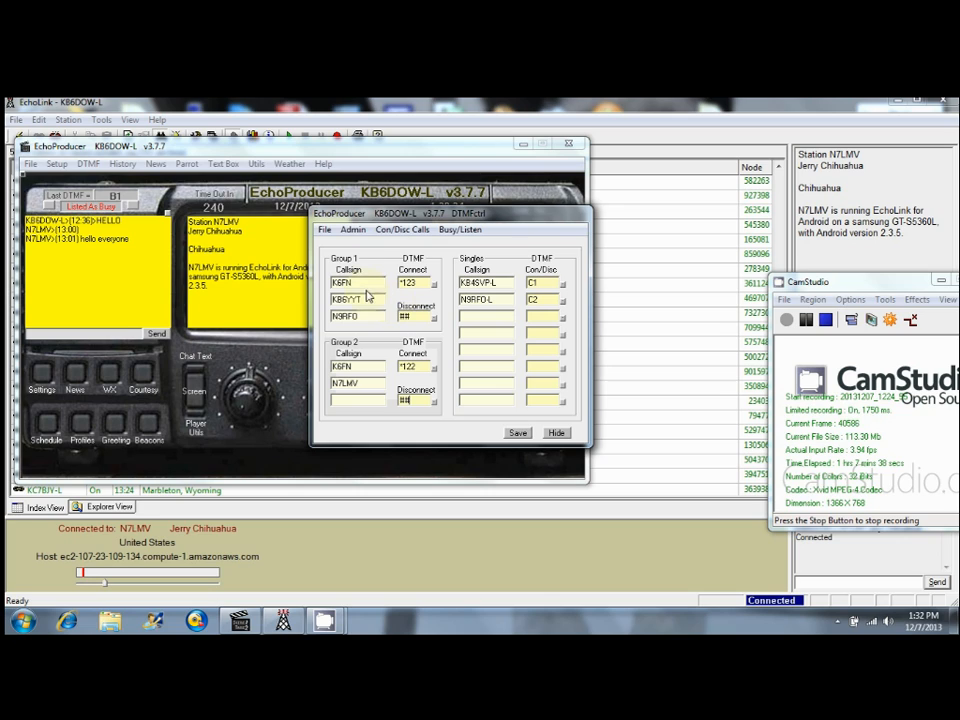
Step: Clear all Group 1 callsigns together with the group's DTMF connect and disconnect codes
left_click_drag(361, 282, 328, 318)
key("Delete")
key("Delete")
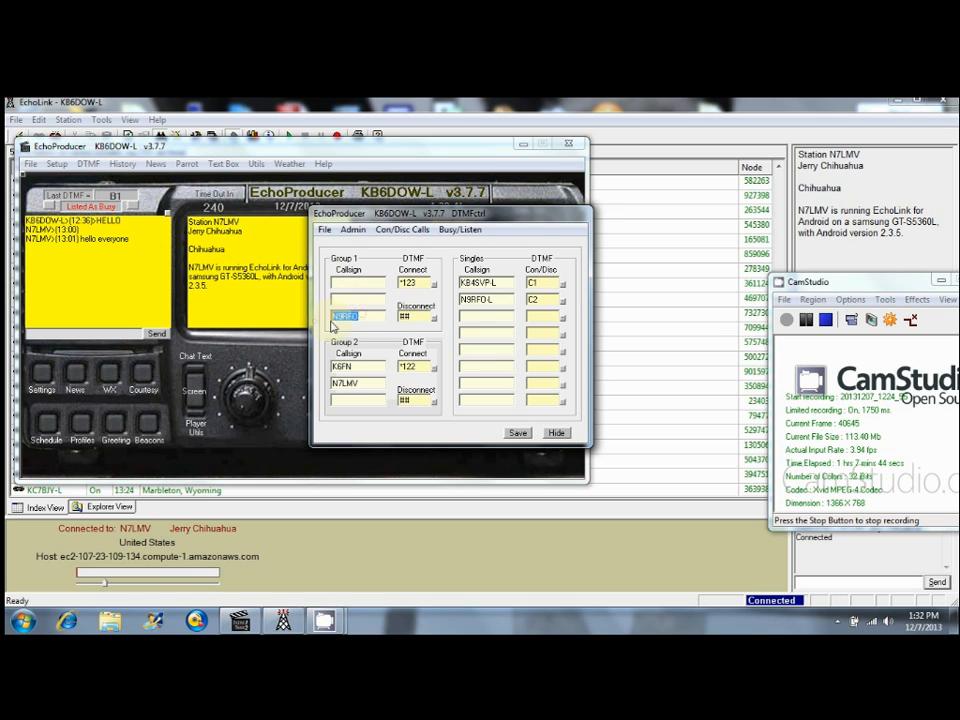
key("Delete")
left_click_drag(428, 283, 400, 318)
key("Delete")
Step: Clear the Group 2 callsigns and its DTMF connect and disconnect codes, and save the DTMF control settings
key("Delete")
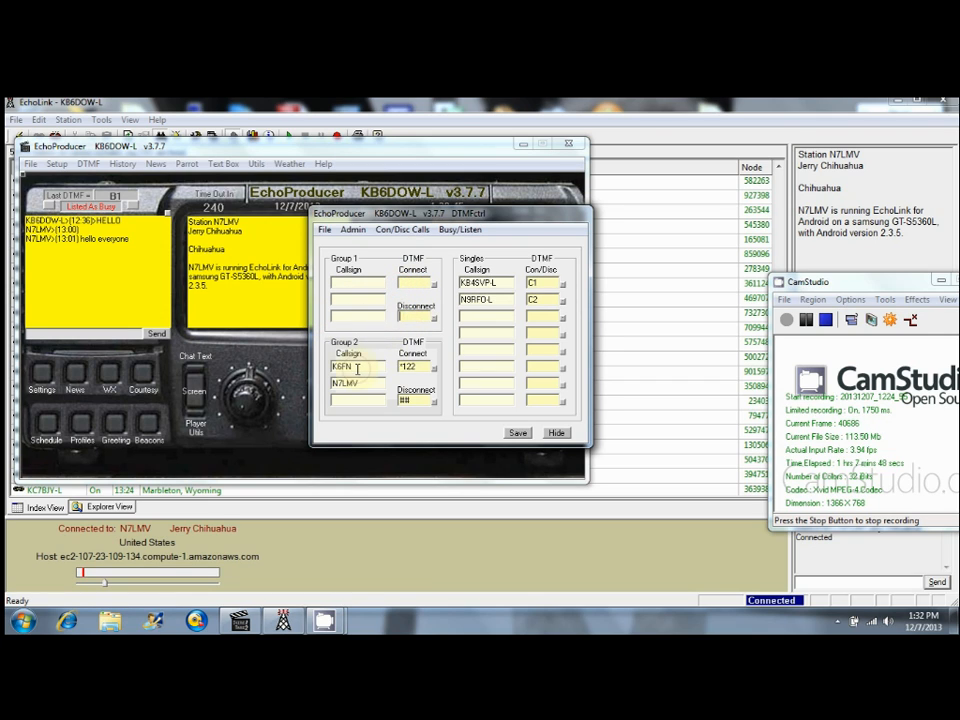
left_click_drag(362, 367, 323, 372)
key("Delete")
left_click_drag(430, 367, 330, 385)
key("Delete")
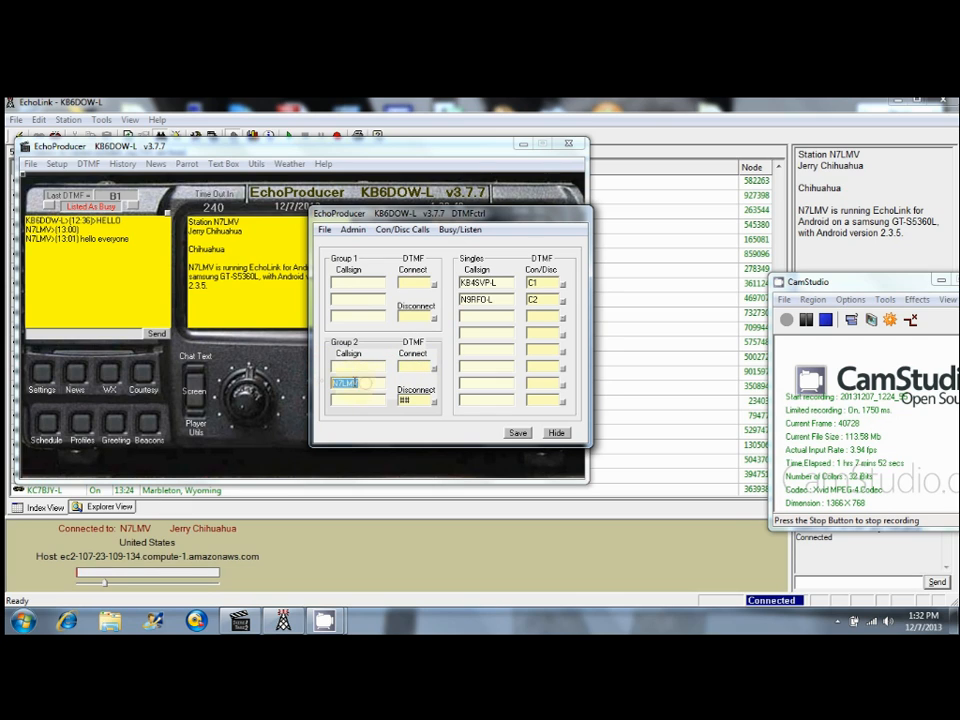
key("Delete")
left_click_drag(400, 400, 441, 407)
key("Delete")
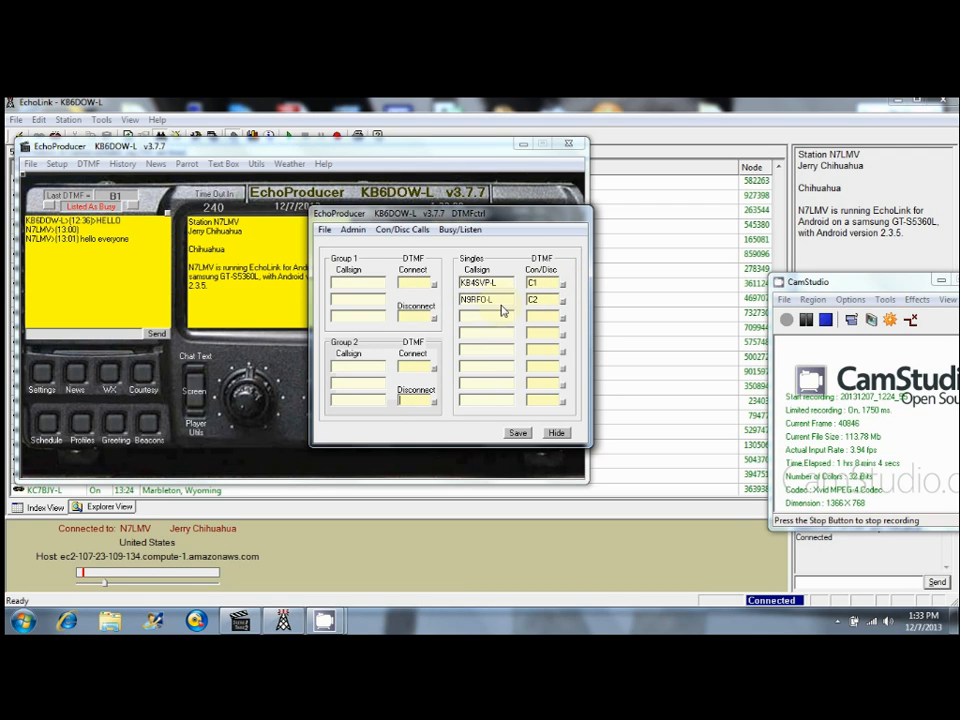
left_click(517, 434)
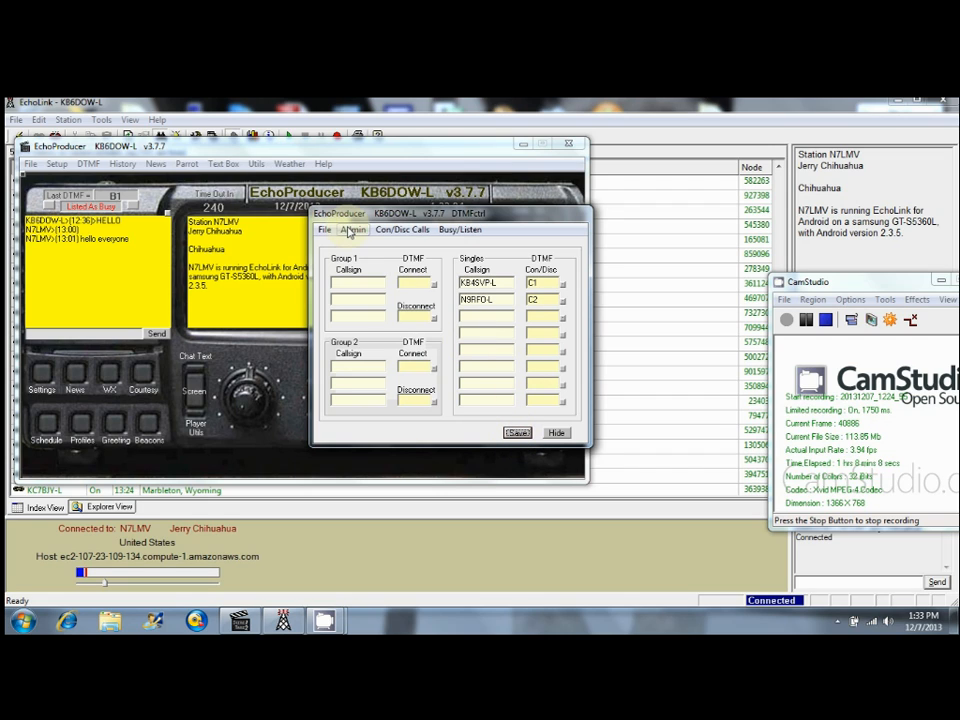
Step: Set the Disconnect All DTMF code to ## in the Admin 1 settings and save
left_click(352, 231)
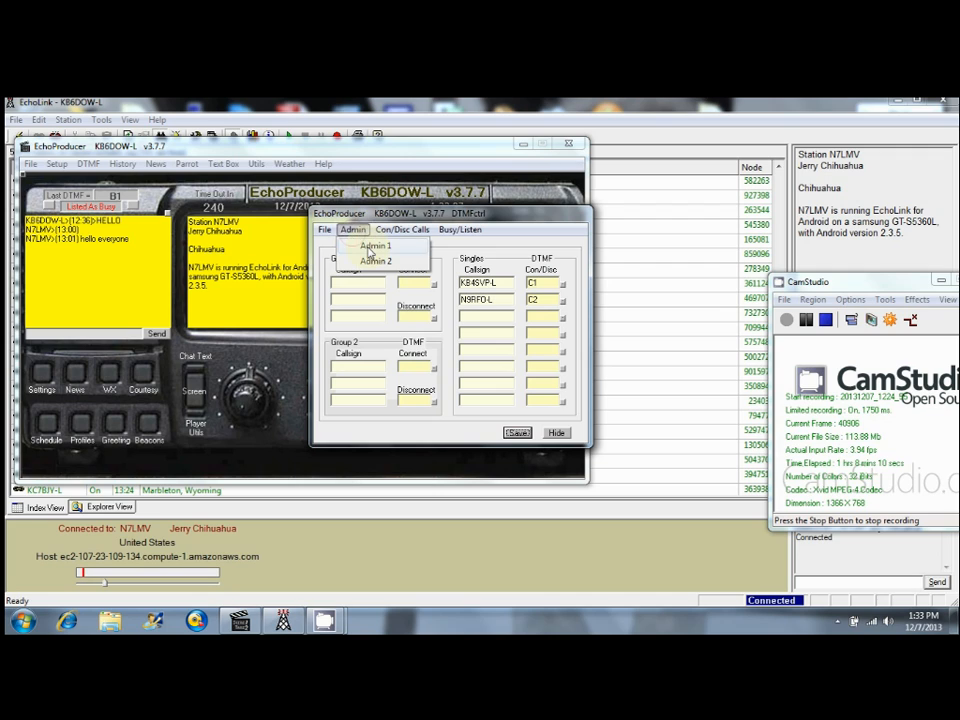
left_click(372, 247)
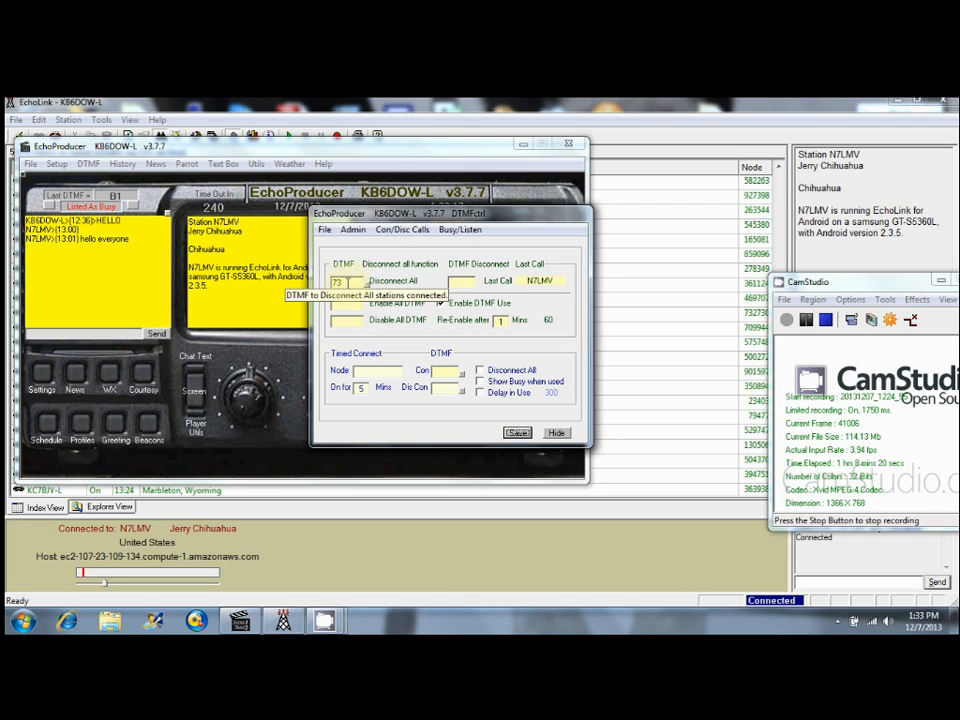
left_click_drag(357, 283, 327, 287)
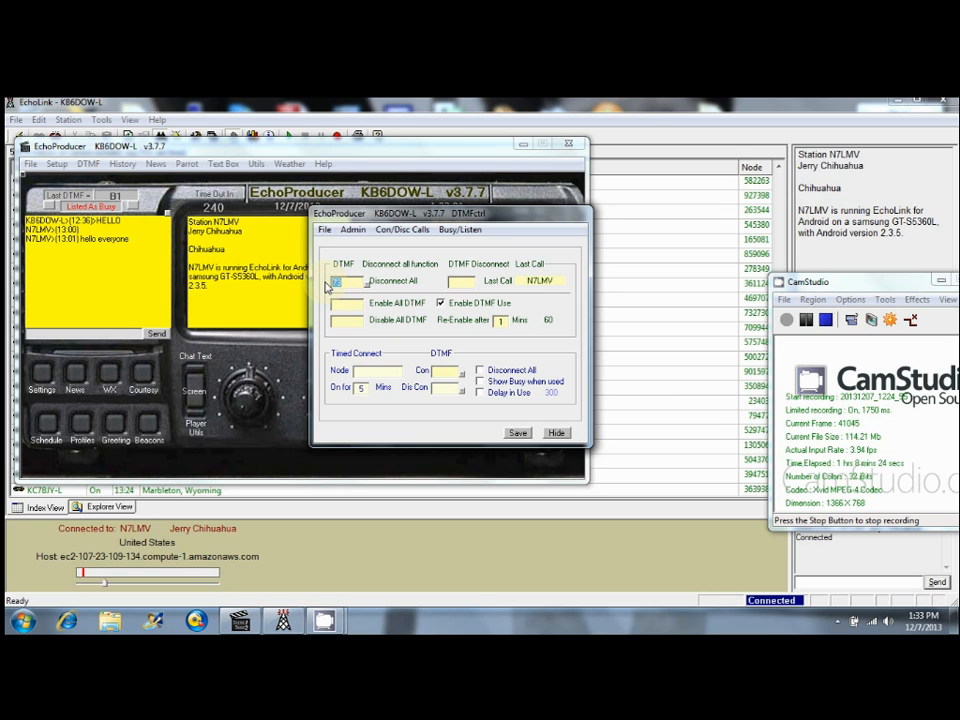
type("88")
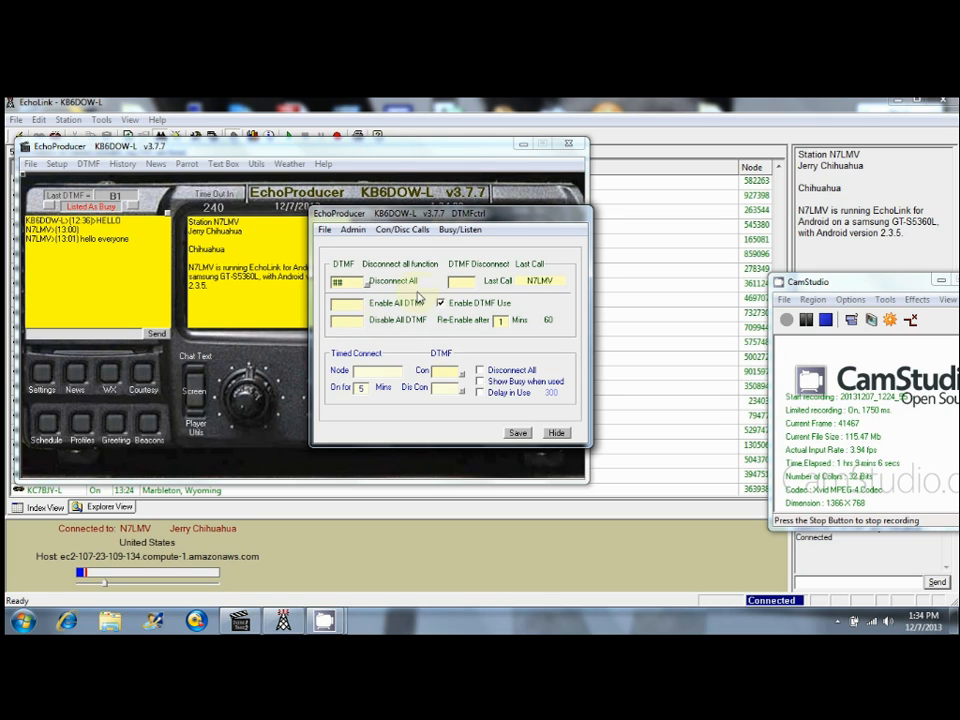
left_click(519, 437)
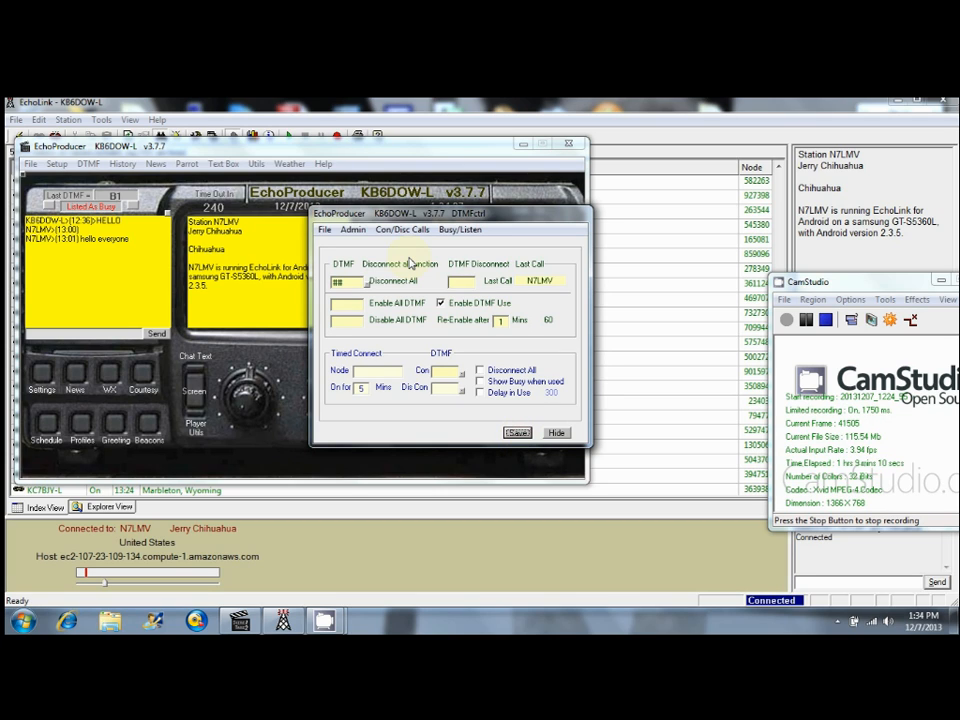
Step: Review the connect/disconnect callsigns and the busy and listen-only DTMF options, and close DTMF Control
left_click(402, 234)
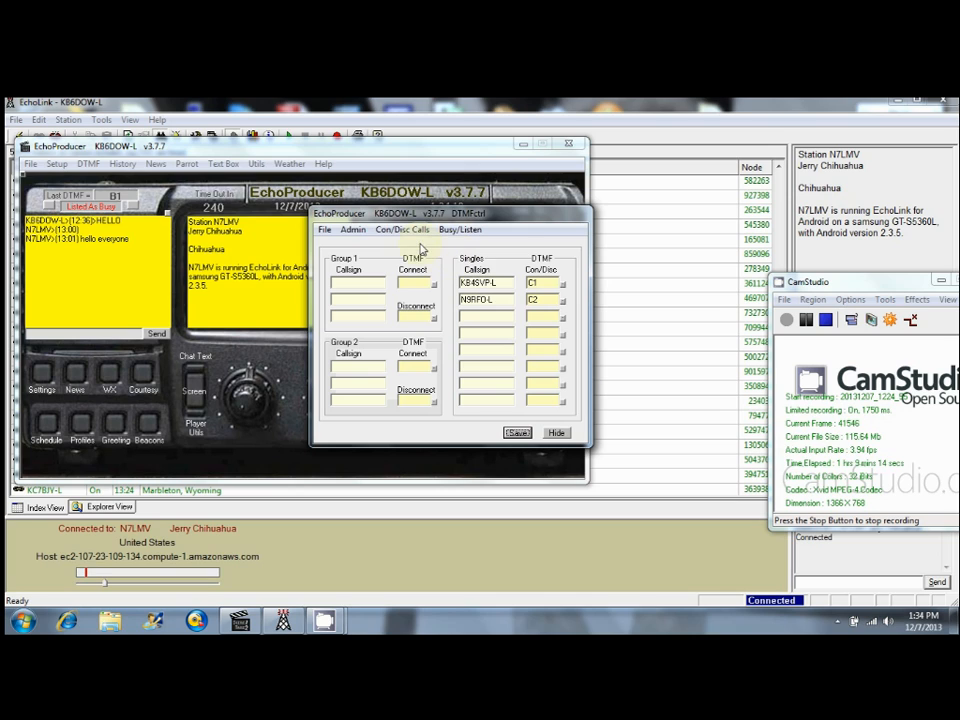
left_click(452, 231)
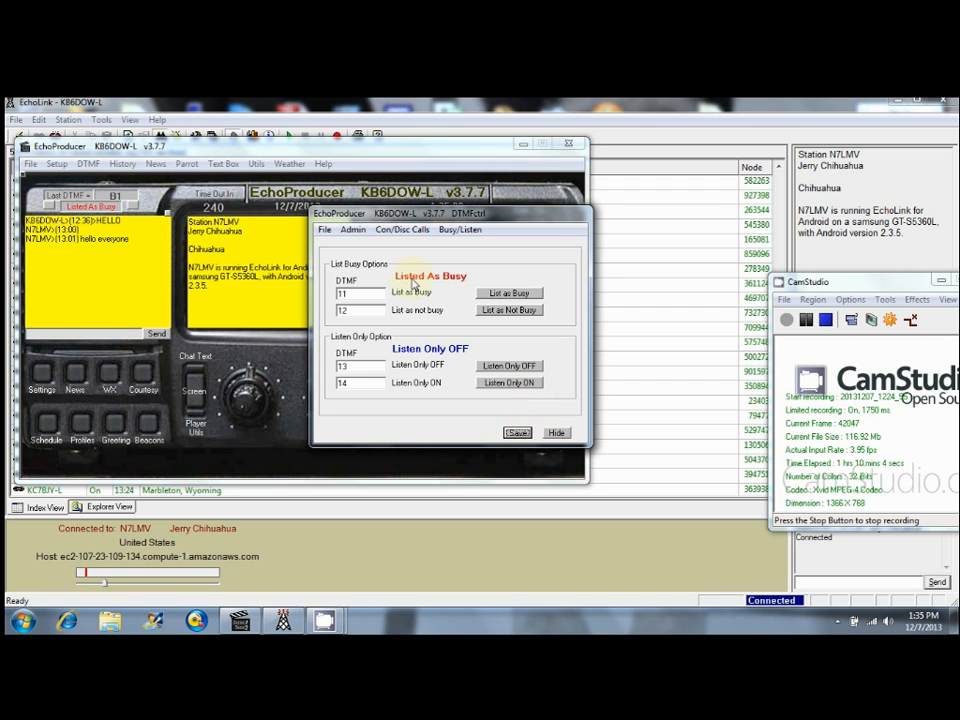
left_click(554, 434)
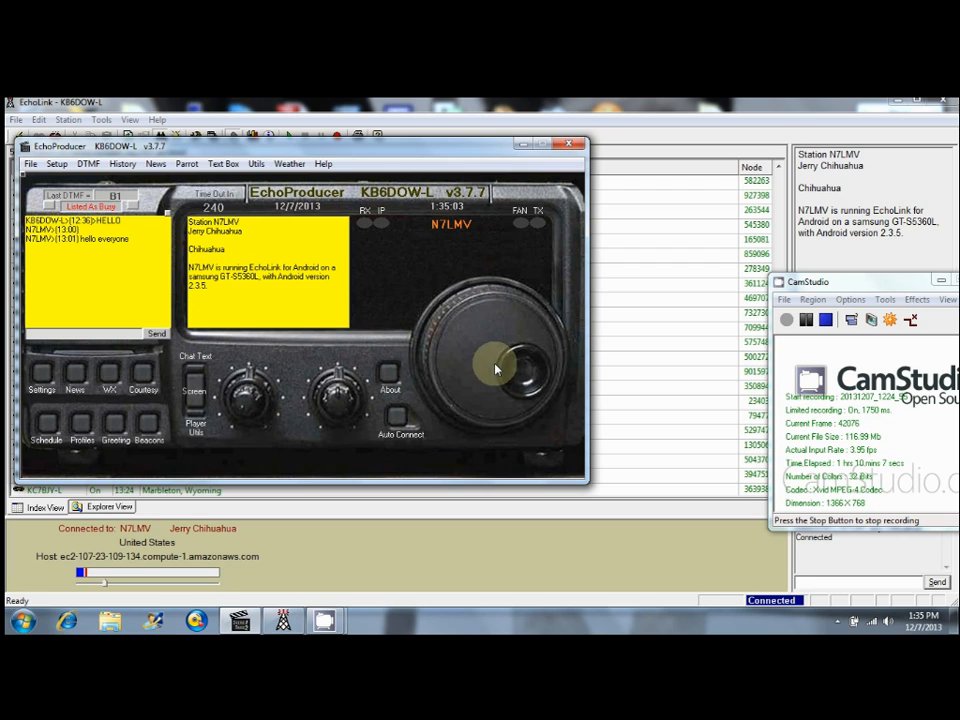
Step: Open the DTMF File / Text Player and assign DTMF code 44 to RF.wav in the first row
left_click(88, 165)
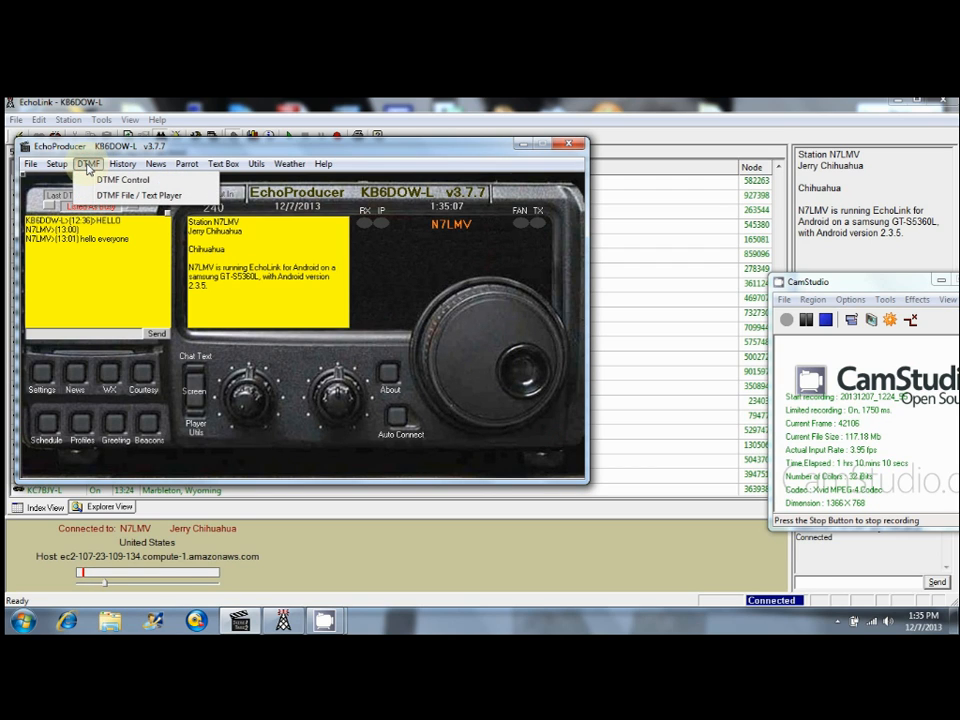
left_click(110, 194)
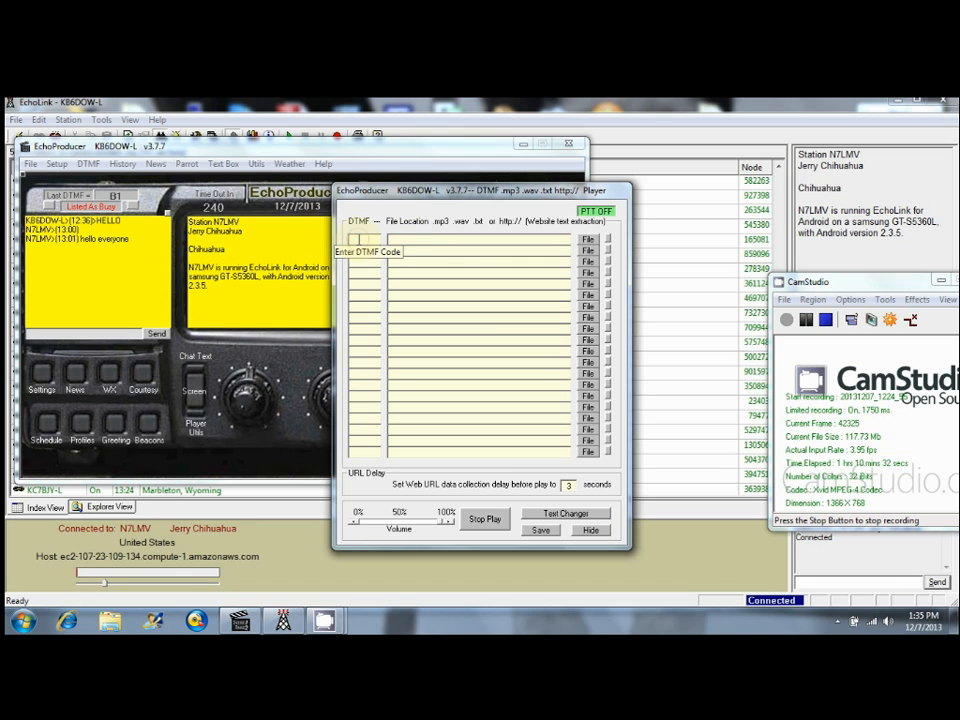
left_click(354, 240)
type("44")
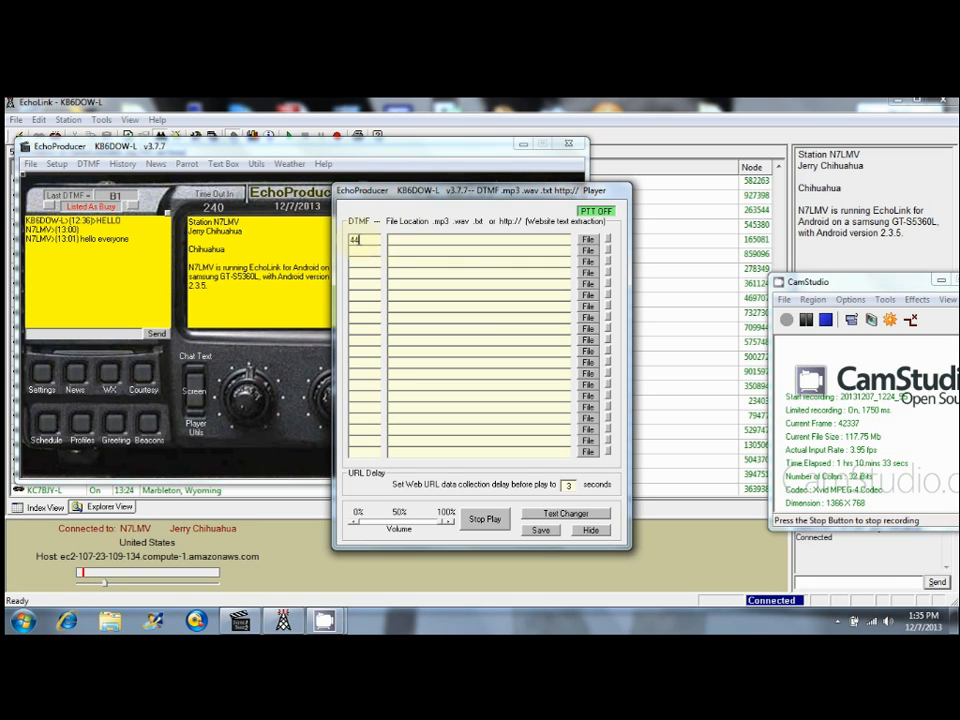
left_click(590, 240)
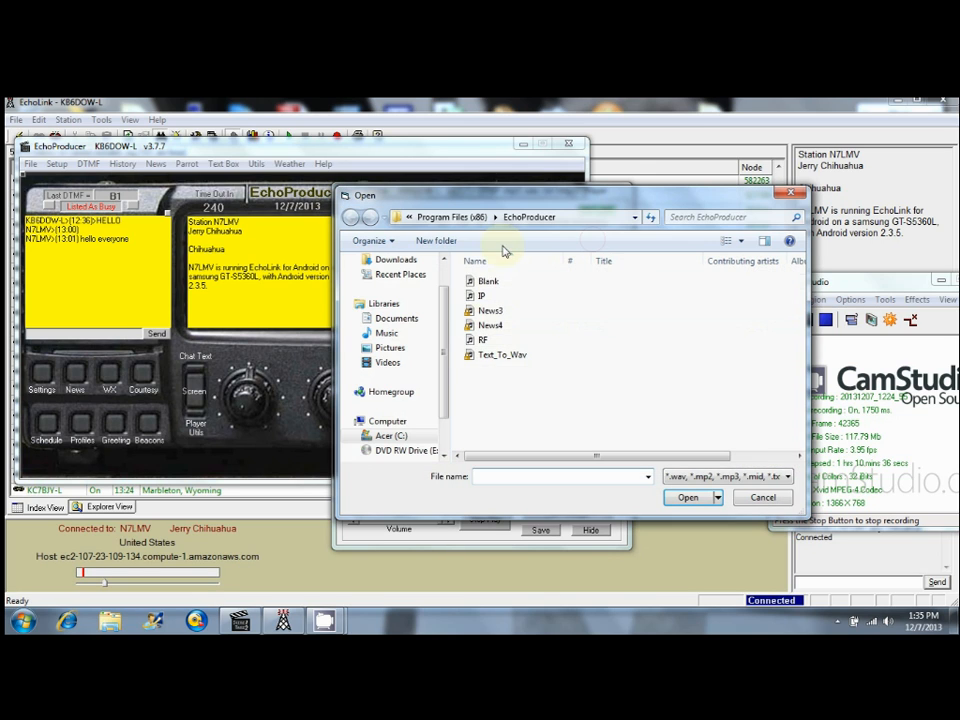
left_click(485, 341)
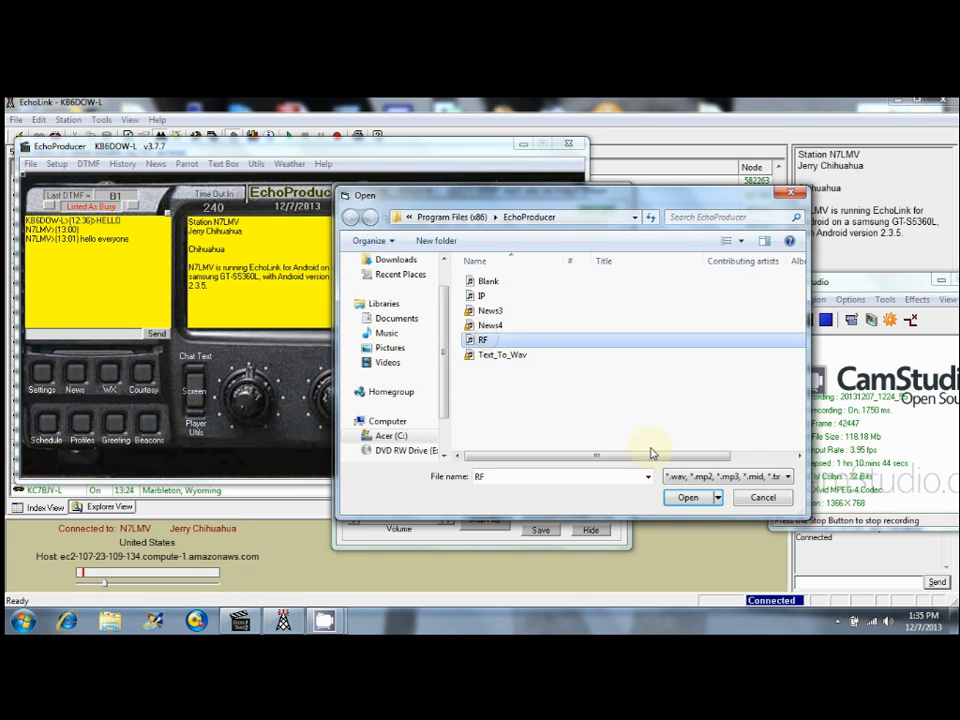
left_click(694, 500)
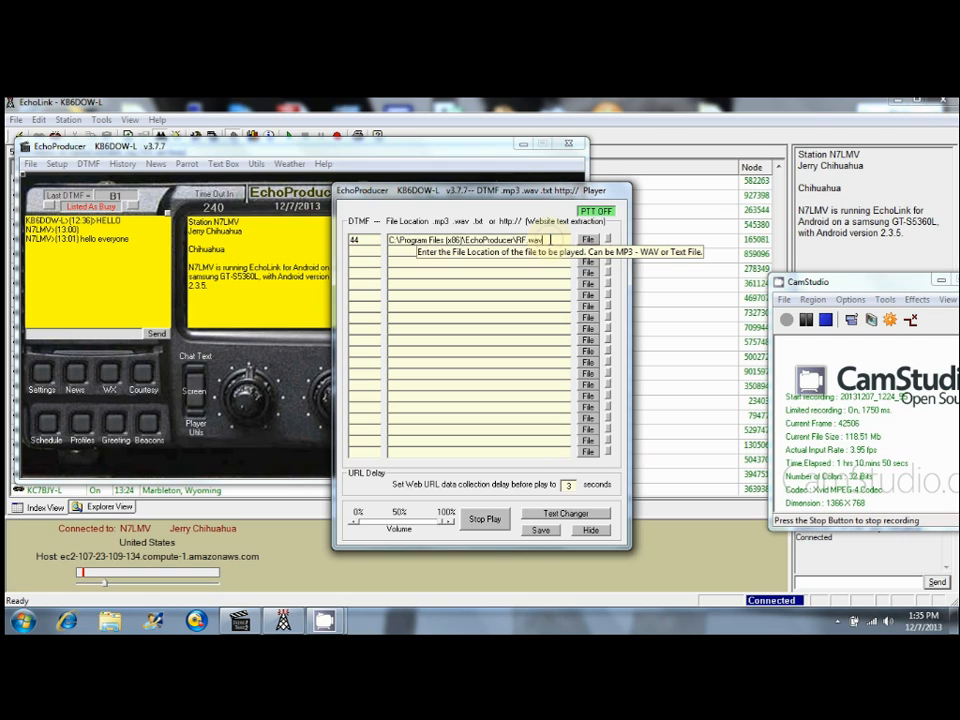
Step: Clear the file location and DTMF code in the player's first row, save and close the player
left_click_drag(551, 240, 388, 242)
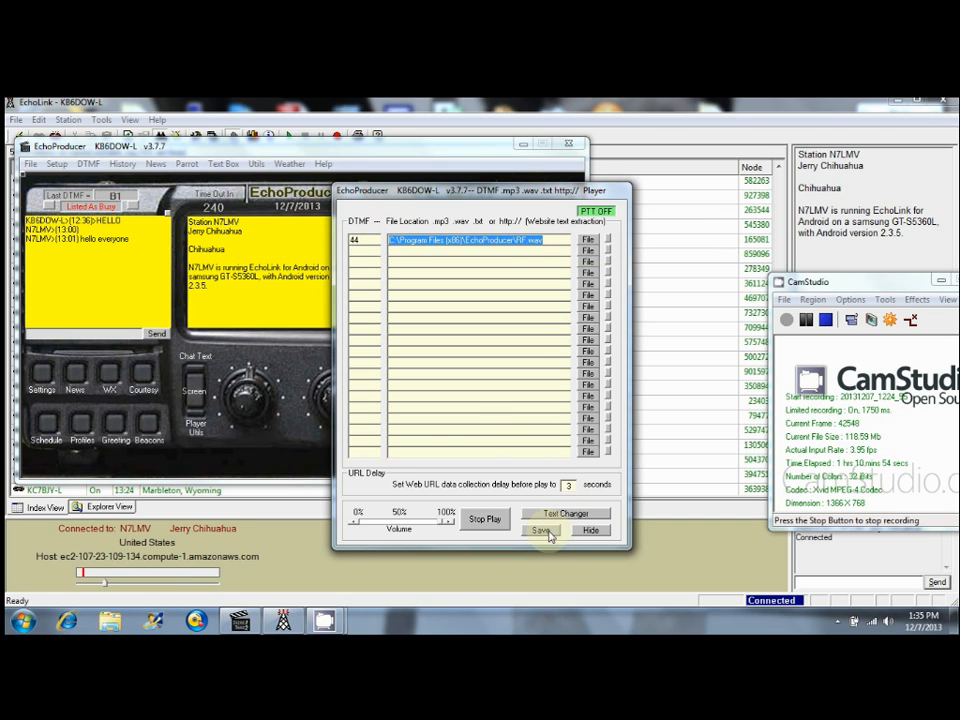
key("Delete")
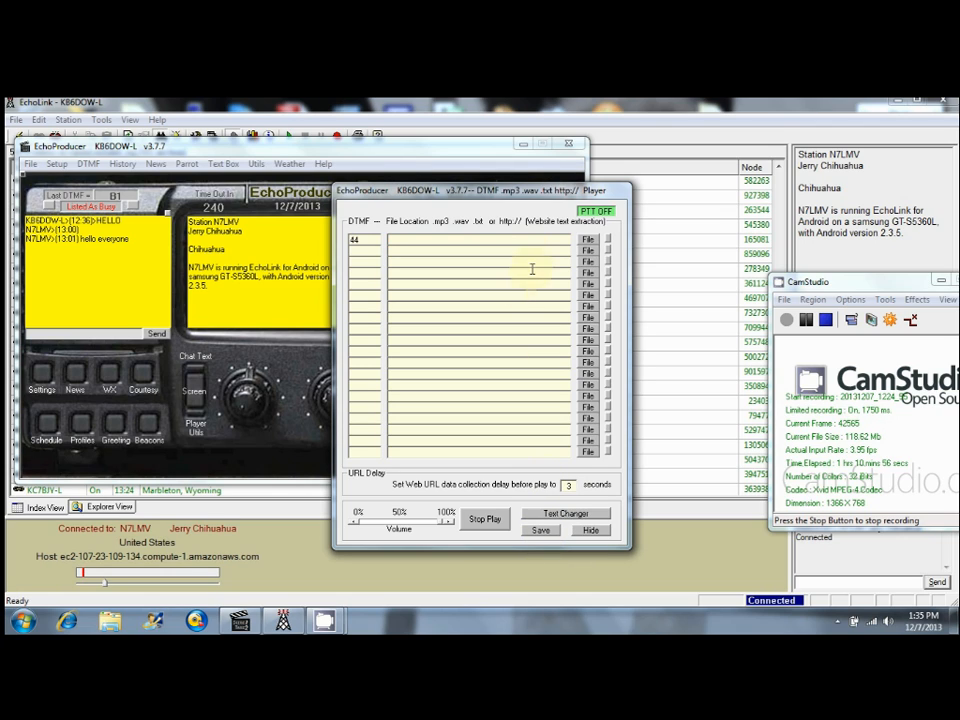
left_click_drag(366, 240, 351, 240)
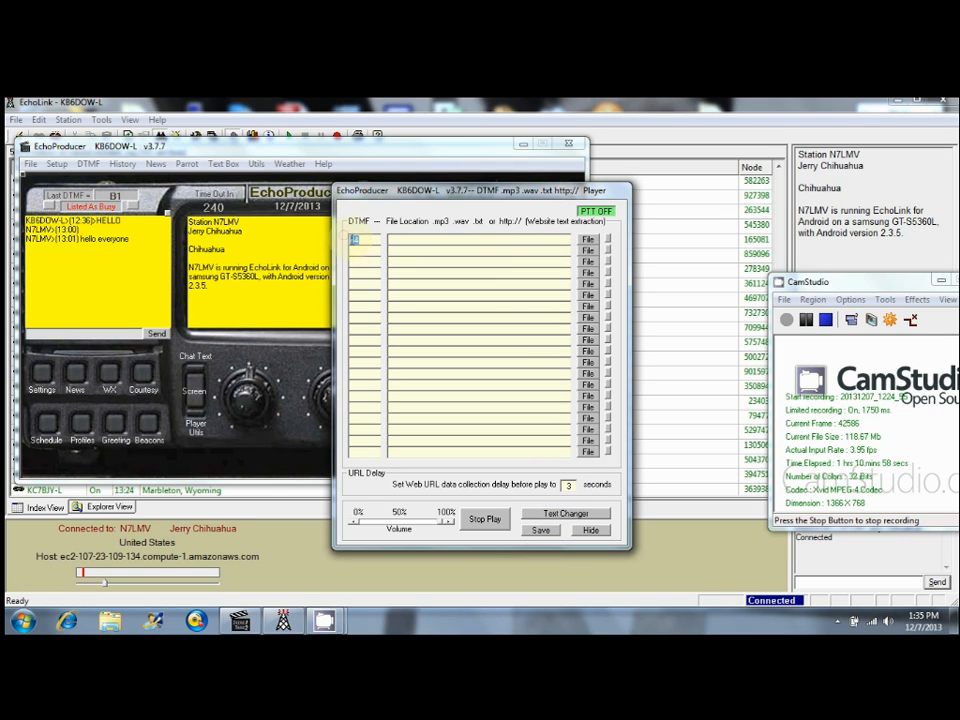
key("Delete")
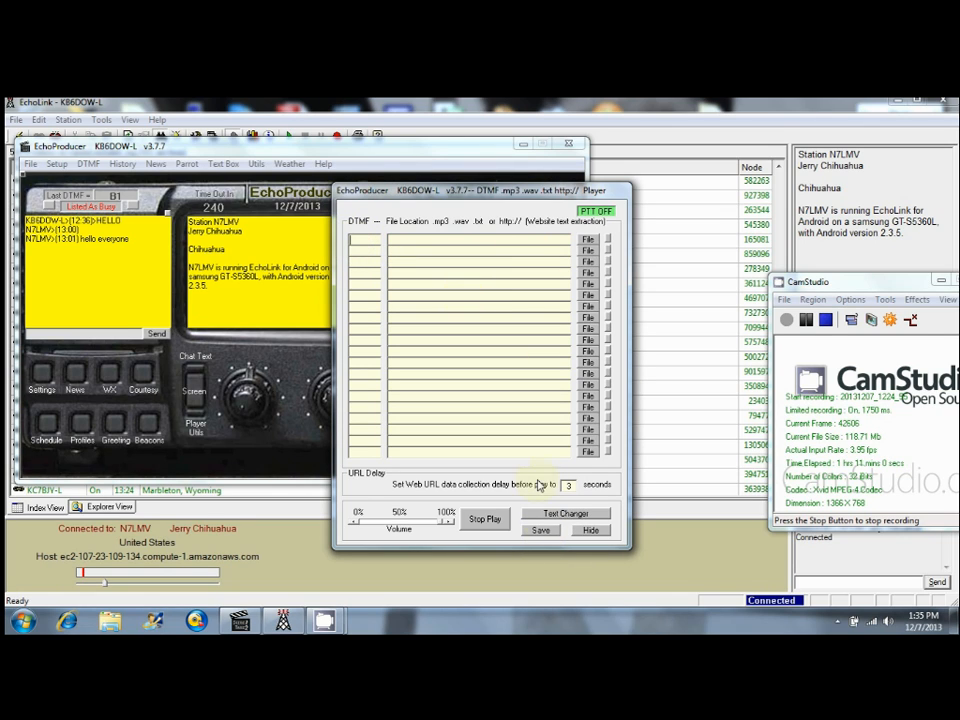
left_click(541, 530)
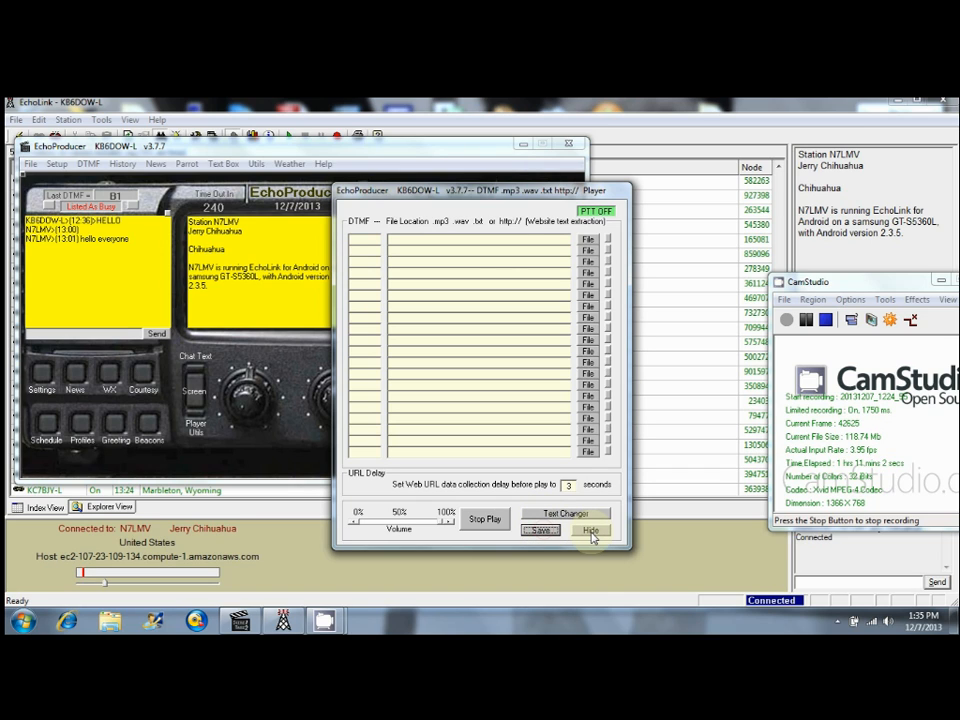
left_click(593, 535)
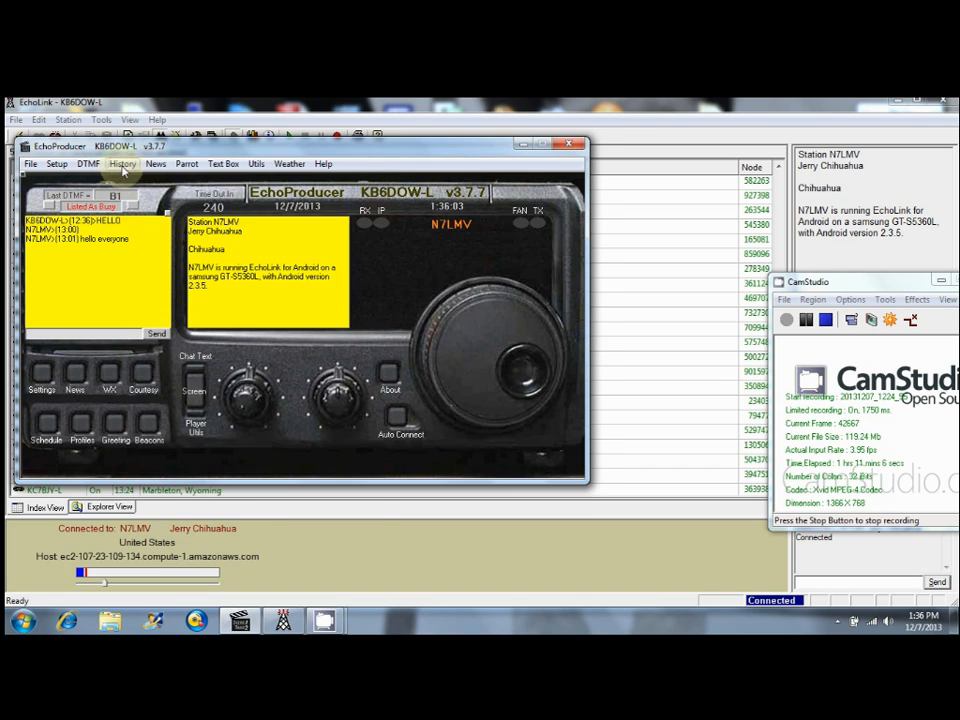
Step: Review the Connect & RF History and its logging options, save its settings and close it
left_click(122, 164)
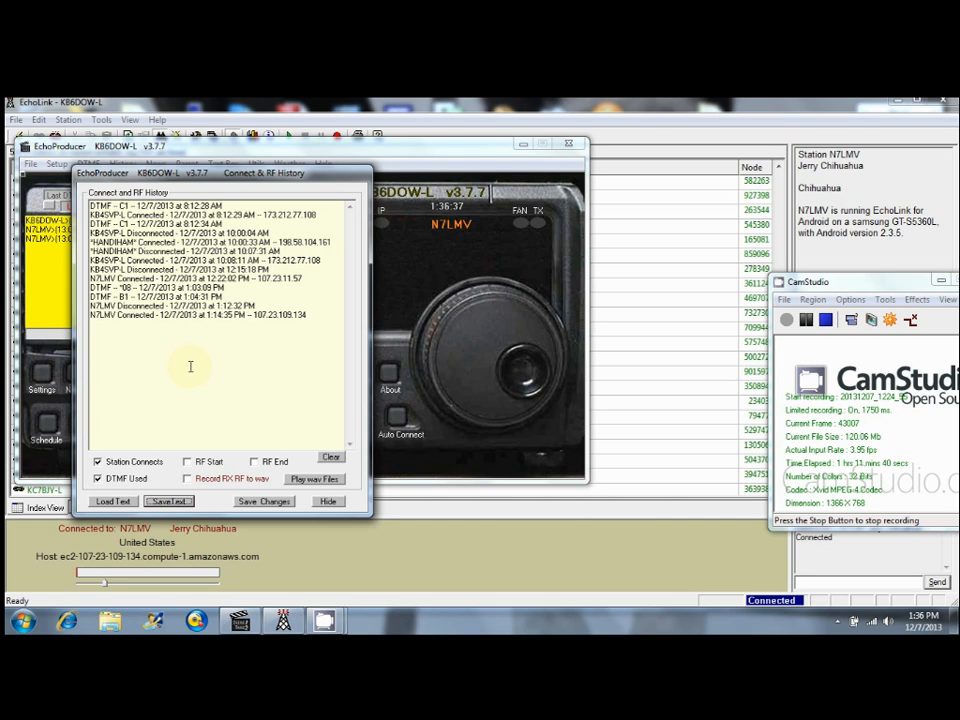
left_click(274, 502)
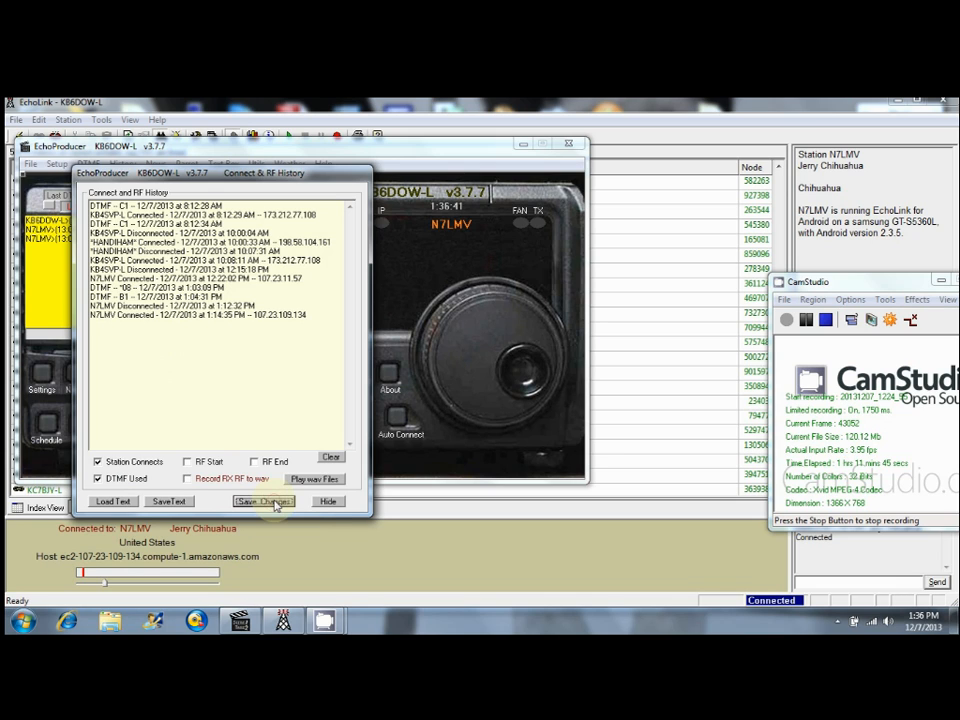
left_click(324, 502)
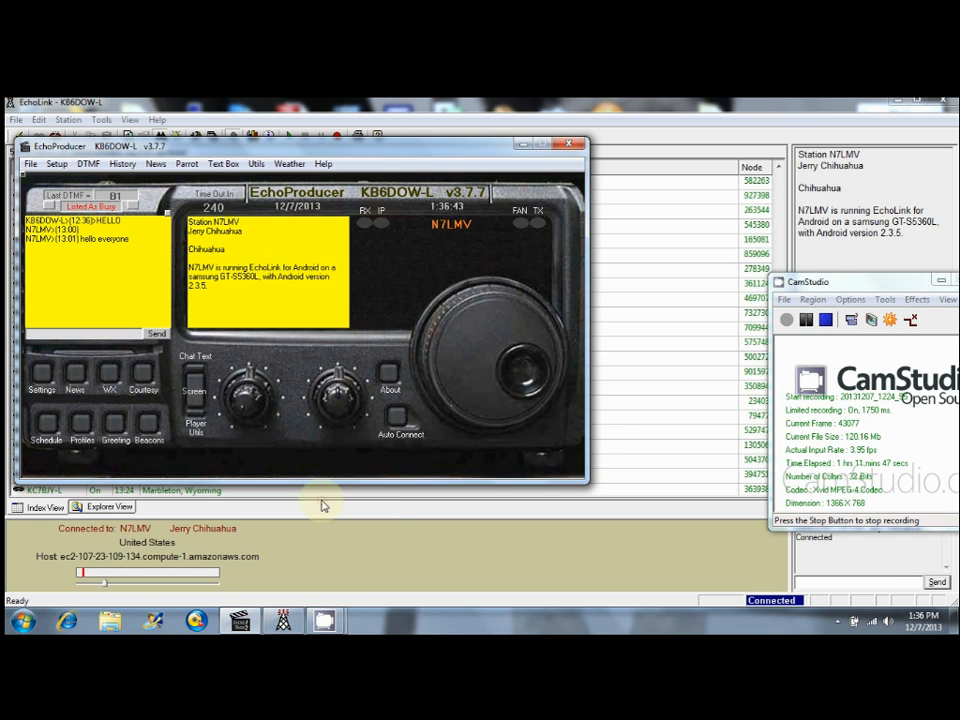
Step: Review the Parrot record/playback settings, including its DTMF codes, time-out options and announcements, and close them
left_click(158, 165)
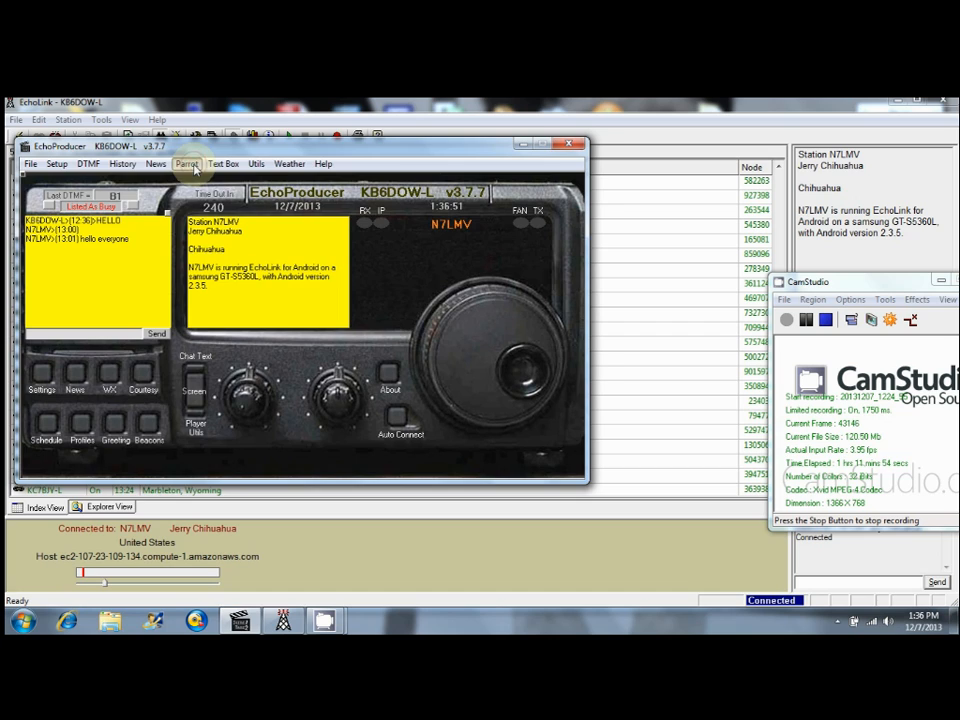
left_click(188, 164)
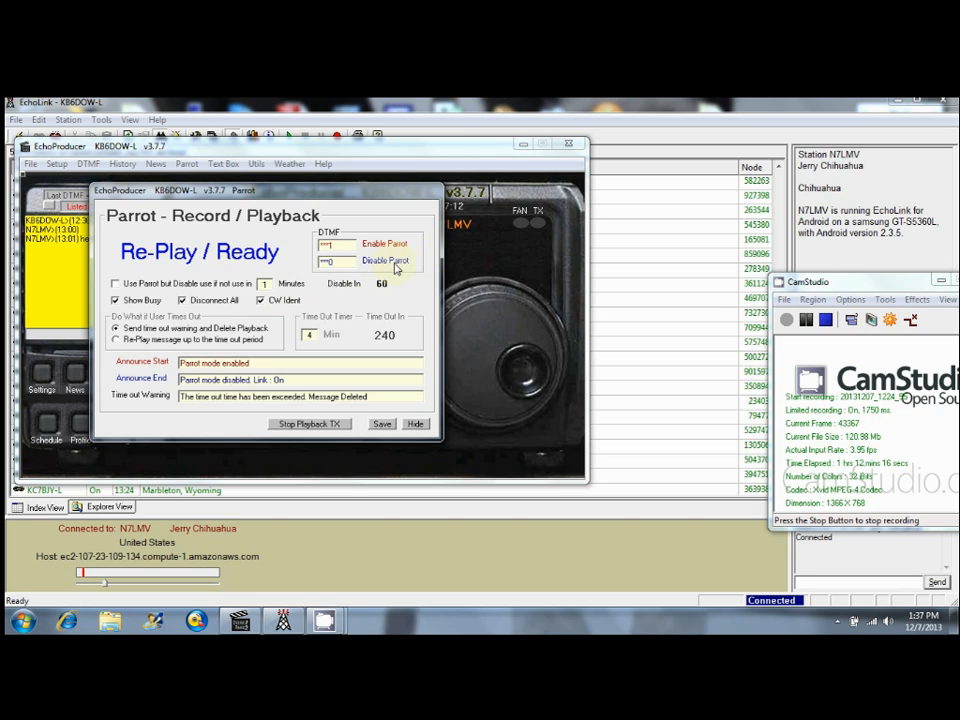
left_click(413, 425)
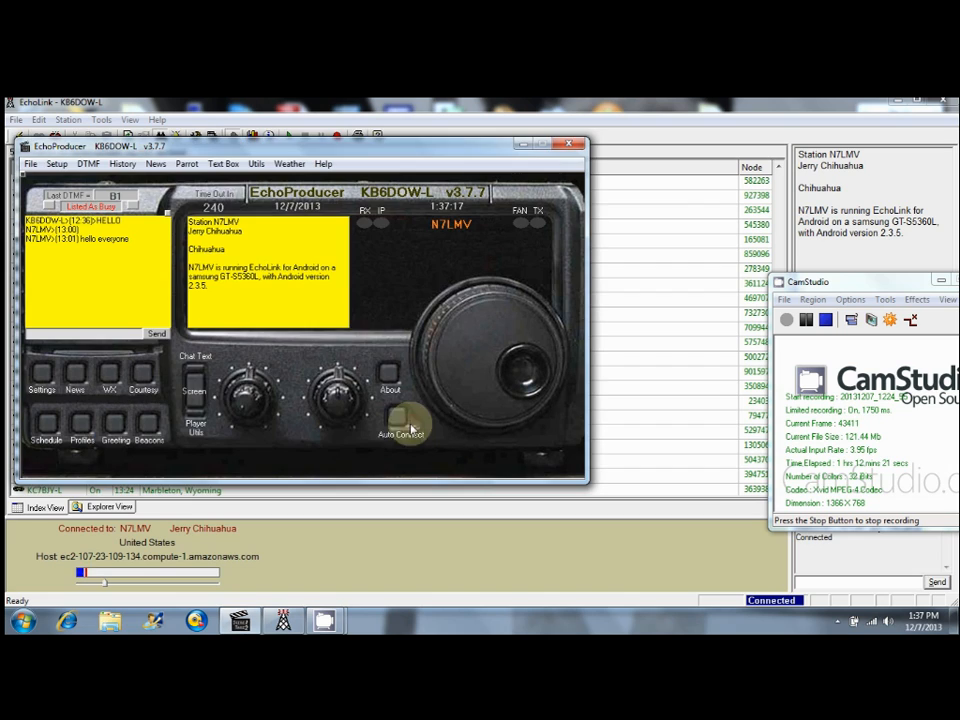
Step: Open Text Box Chat, reveal its extra text filters, chat options and icons to examine them, and collapse them again
left_click(224, 164)
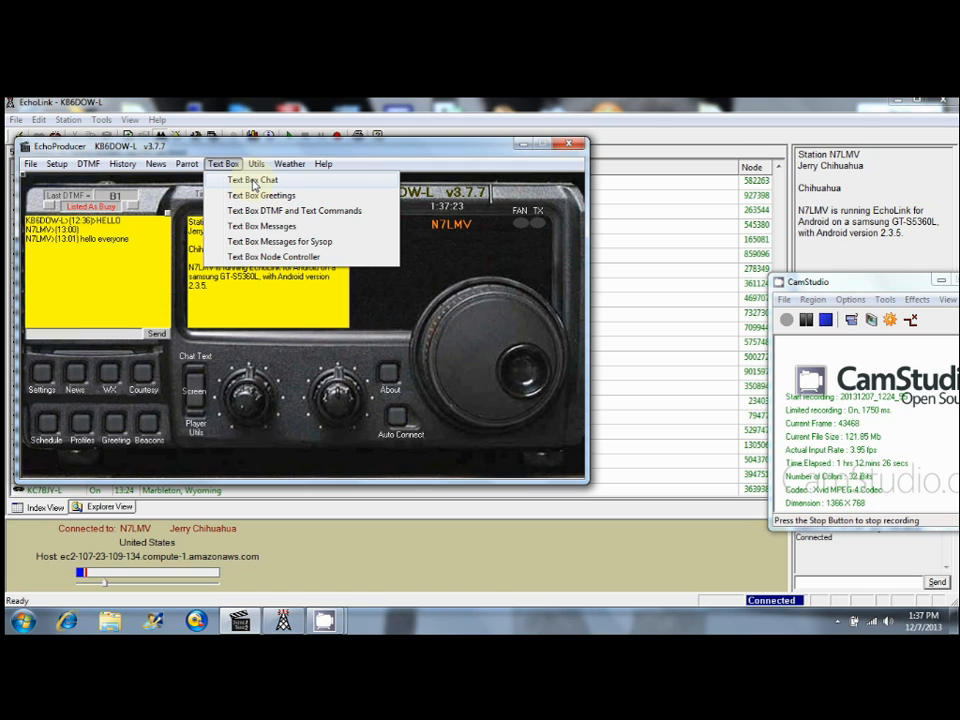
left_click(254, 183)
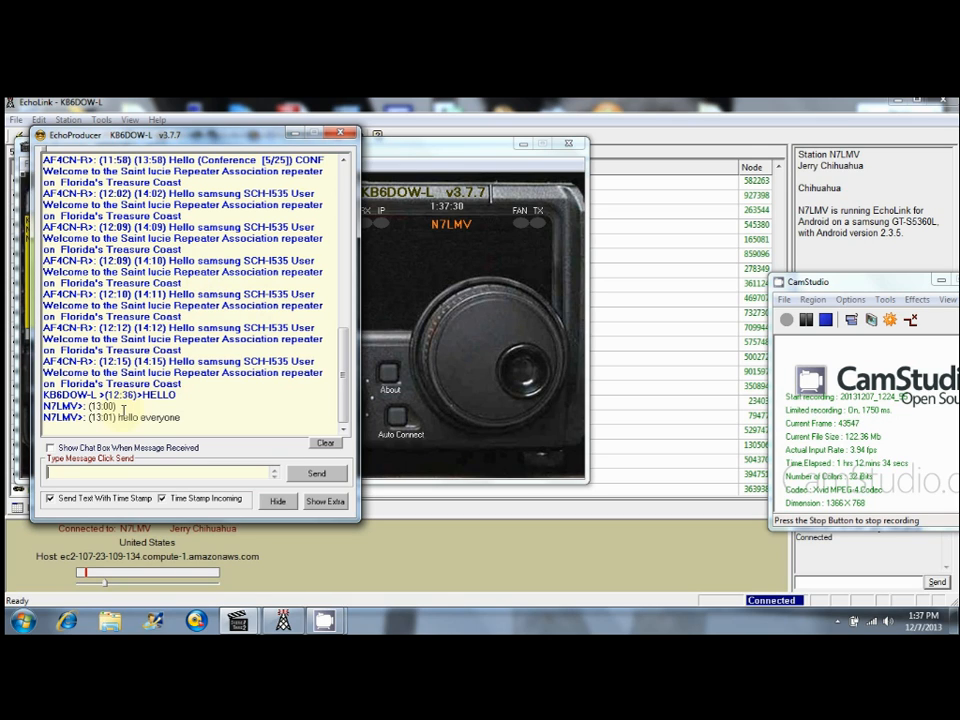
left_click(324, 500)
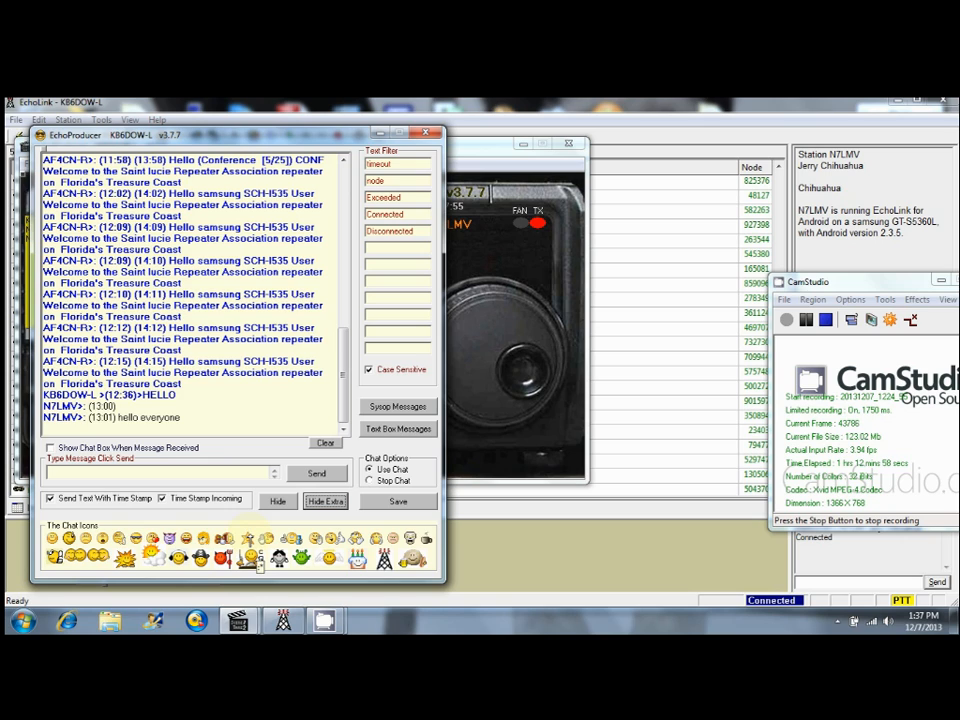
left_click(318, 504)
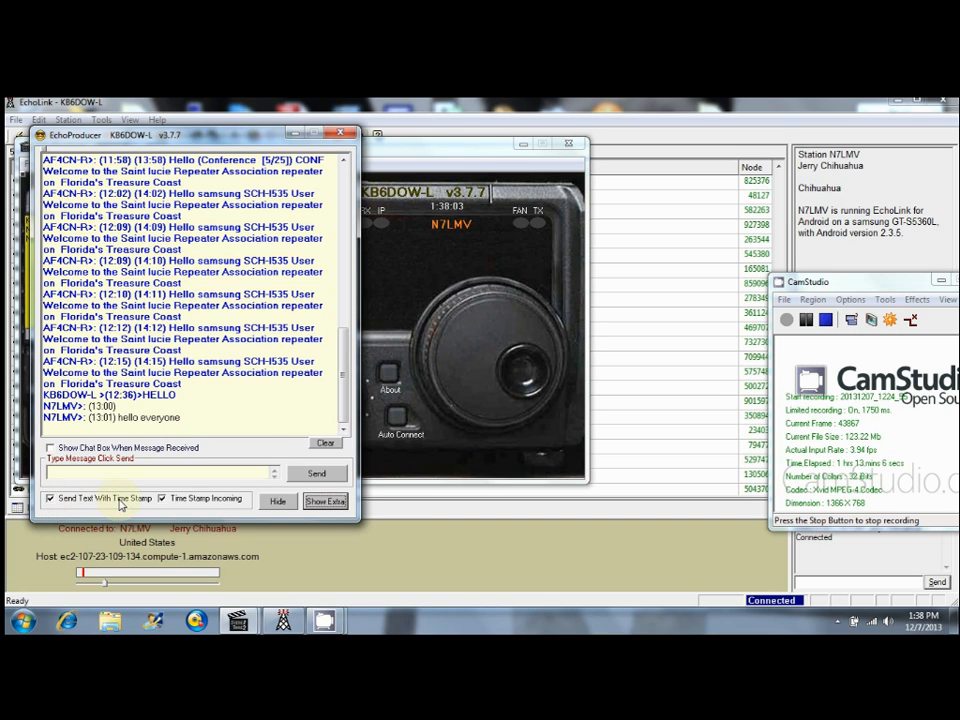
Step: Turn off time stamps for sent and incoming chat text, enable Show Chat Box When Message Received, and hide the chat box
left_click(49, 499)
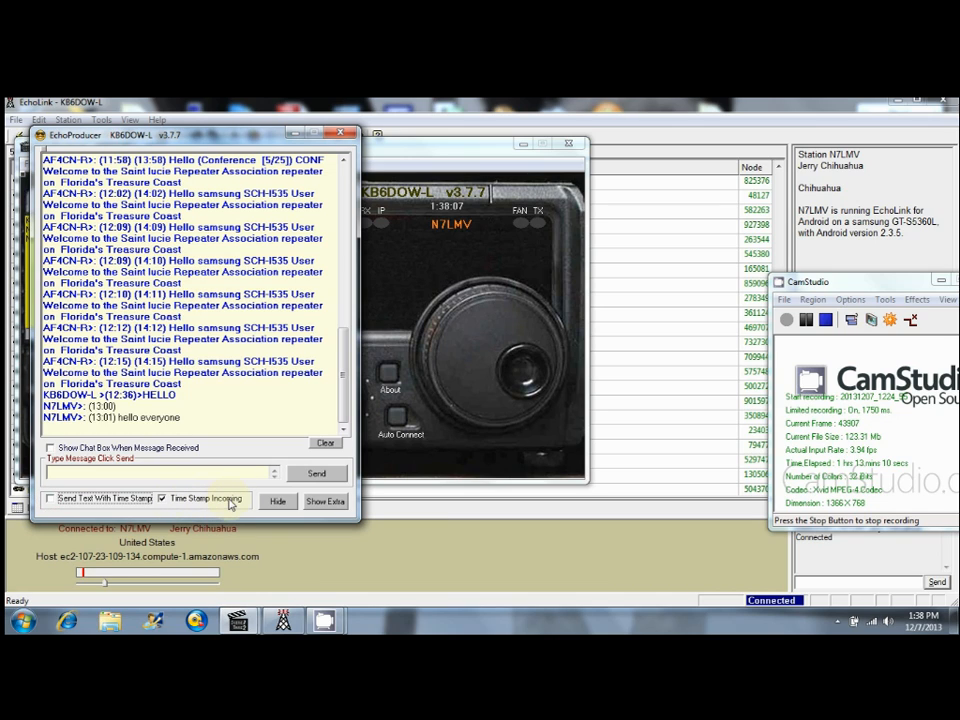
left_click(163, 500)
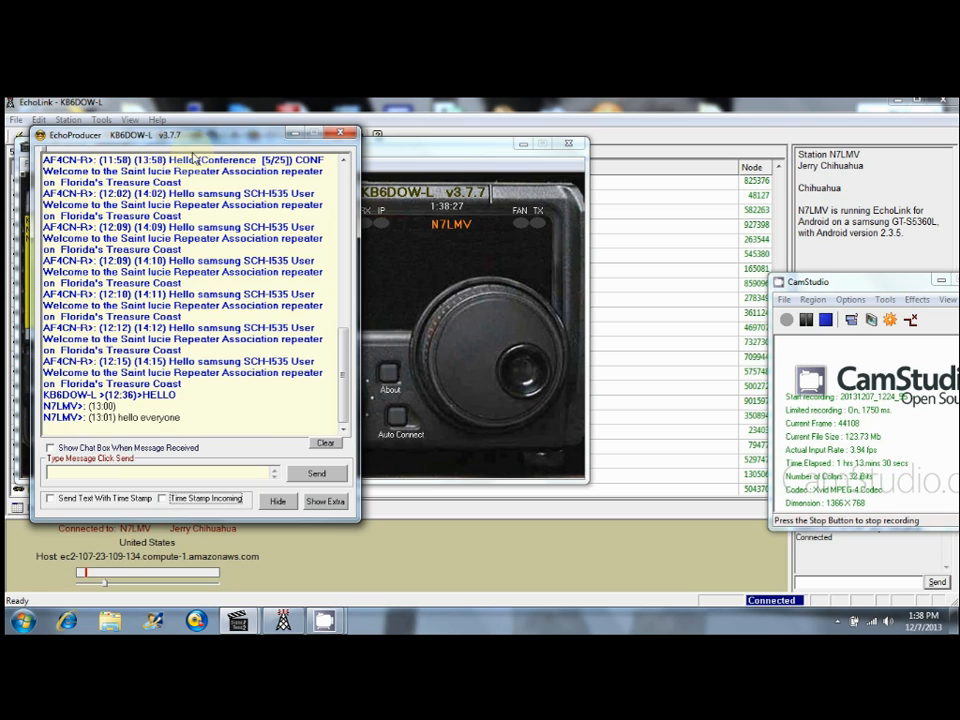
left_click_drag(235, 139, 451, 253)
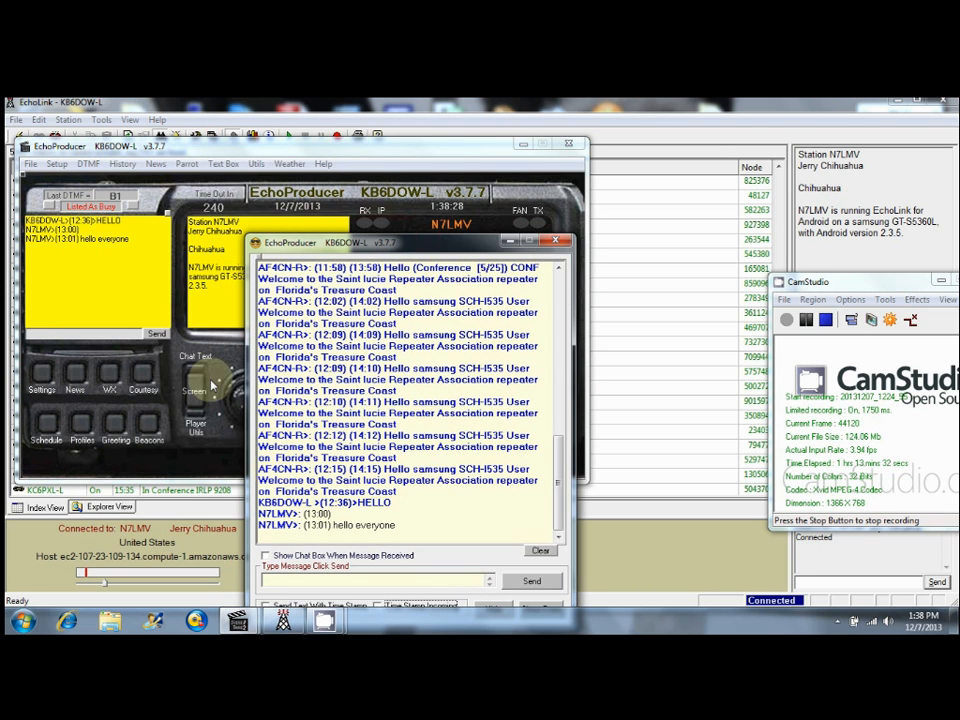
left_click(266, 556)
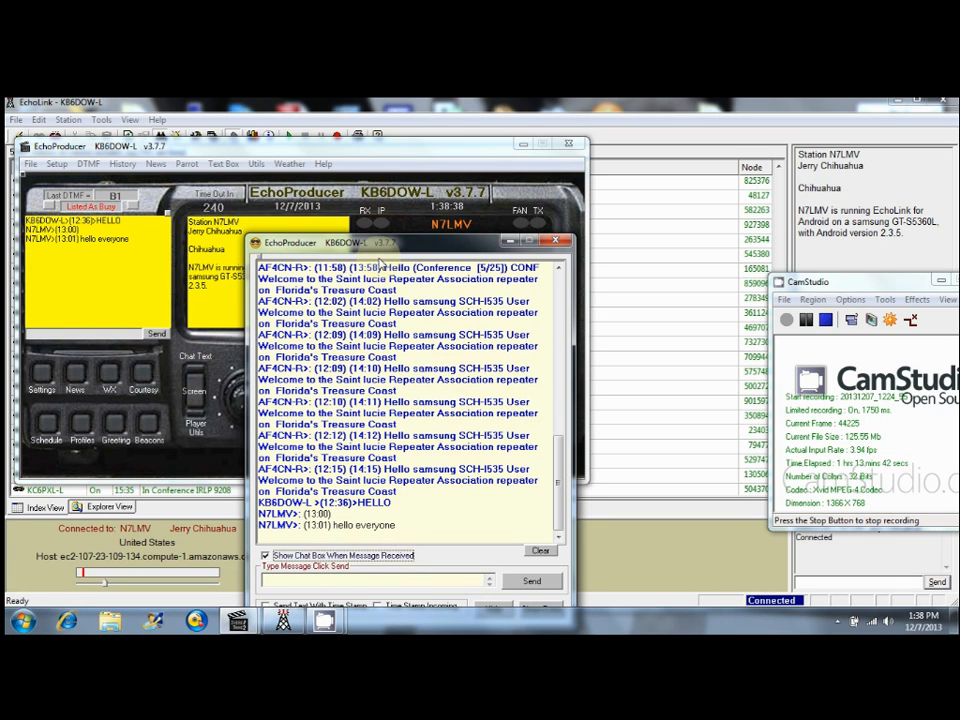
left_click_drag(420, 242, 426, 180)
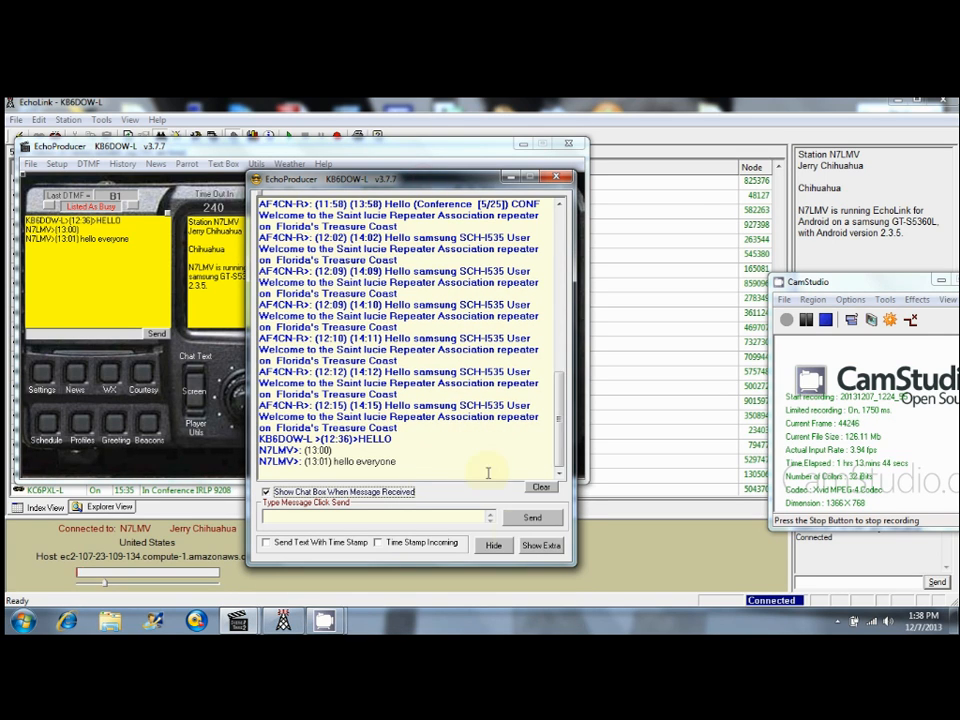
left_click(493, 546)
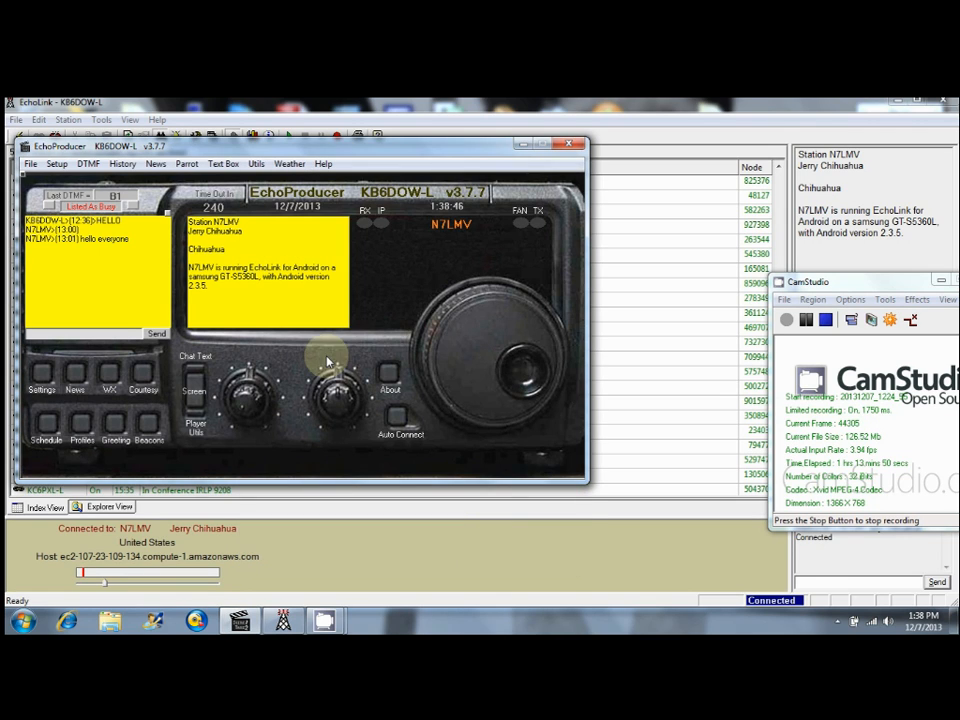
Step: Review the Text Box Greetings messages and their delay options, and close them without changes
left_click(223, 163)
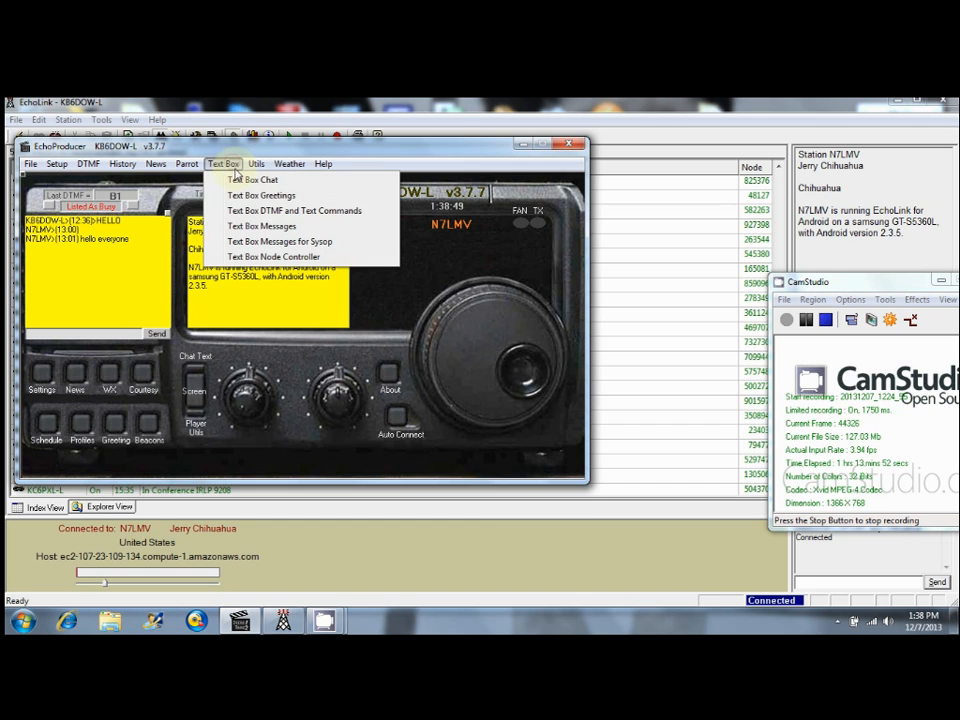
left_click(244, 197)
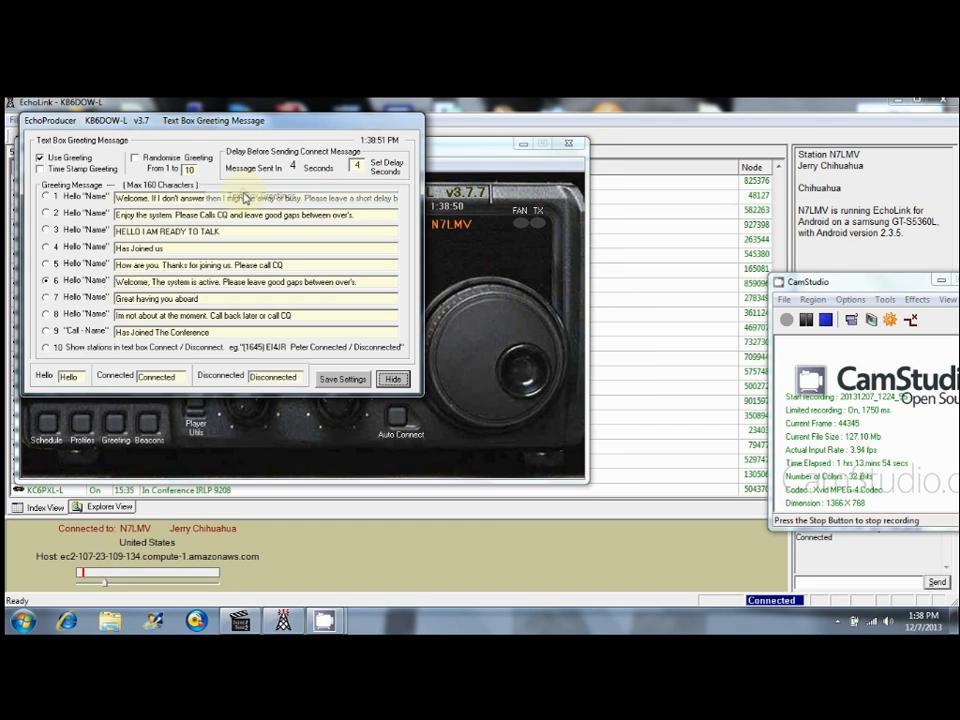
left_click(392, 379)
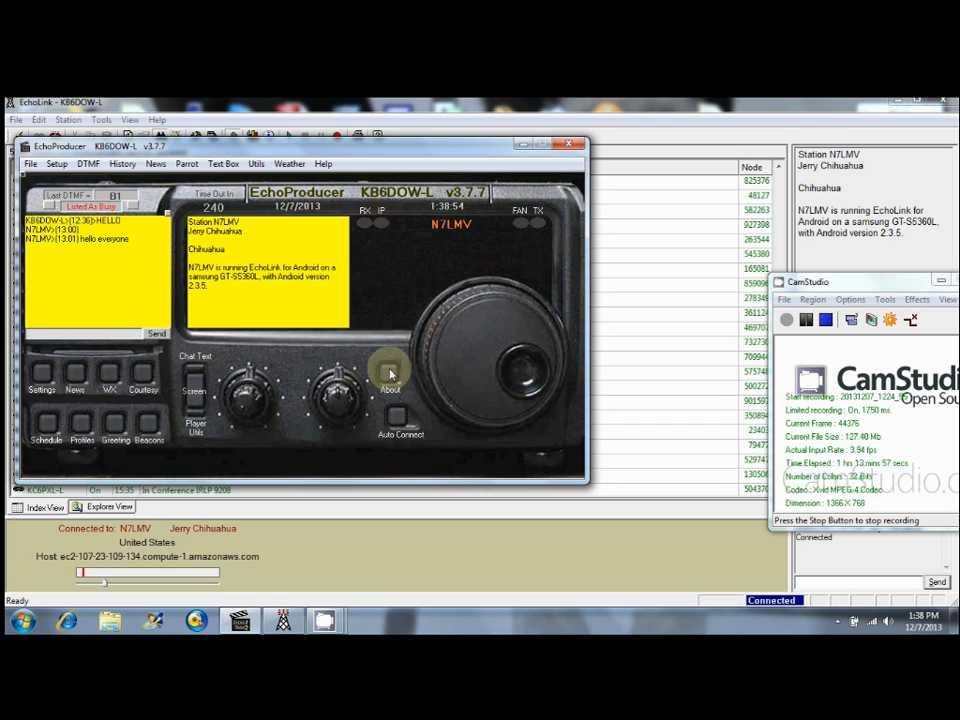
Step: Open Text Box DTMF and Text Commands and set the DTMF code of row A's lurk command to B06
left_click(223, 163)
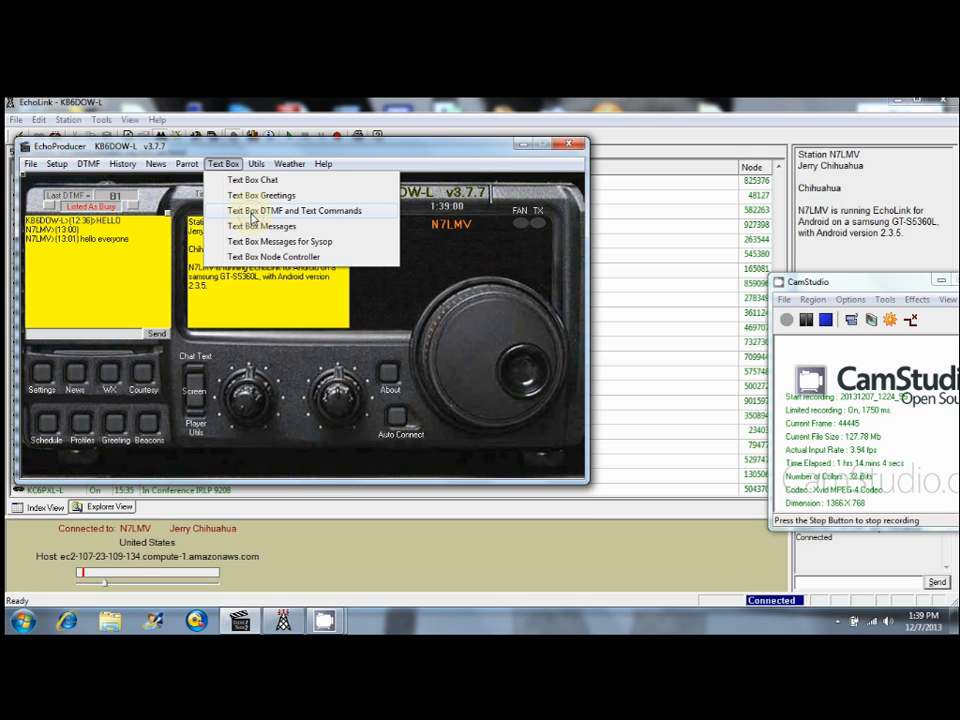
left_click(253, 213)
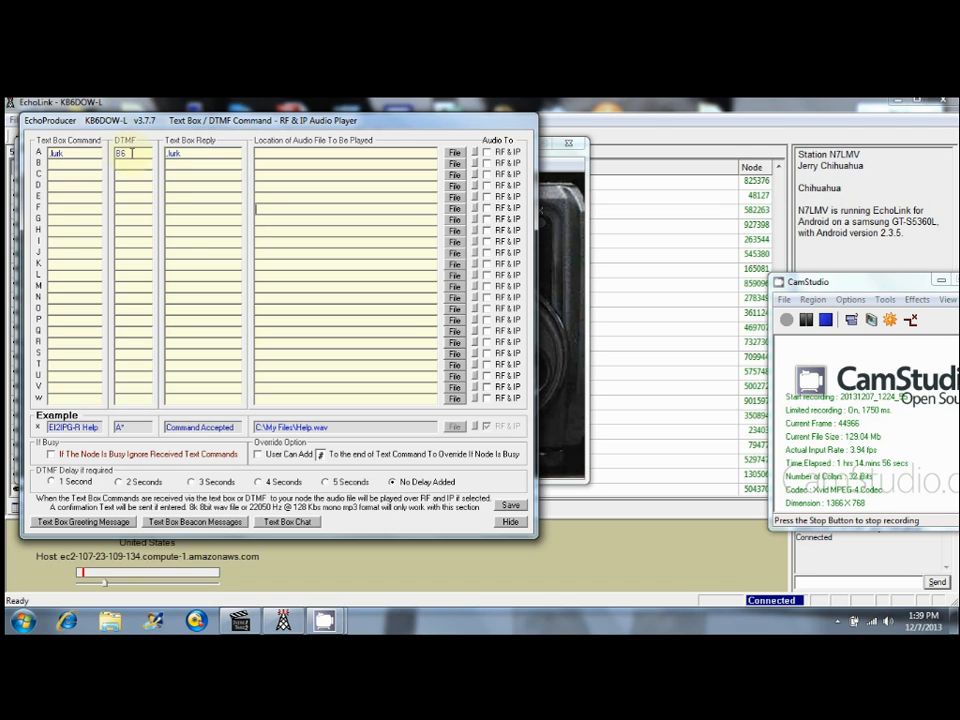
type("6")
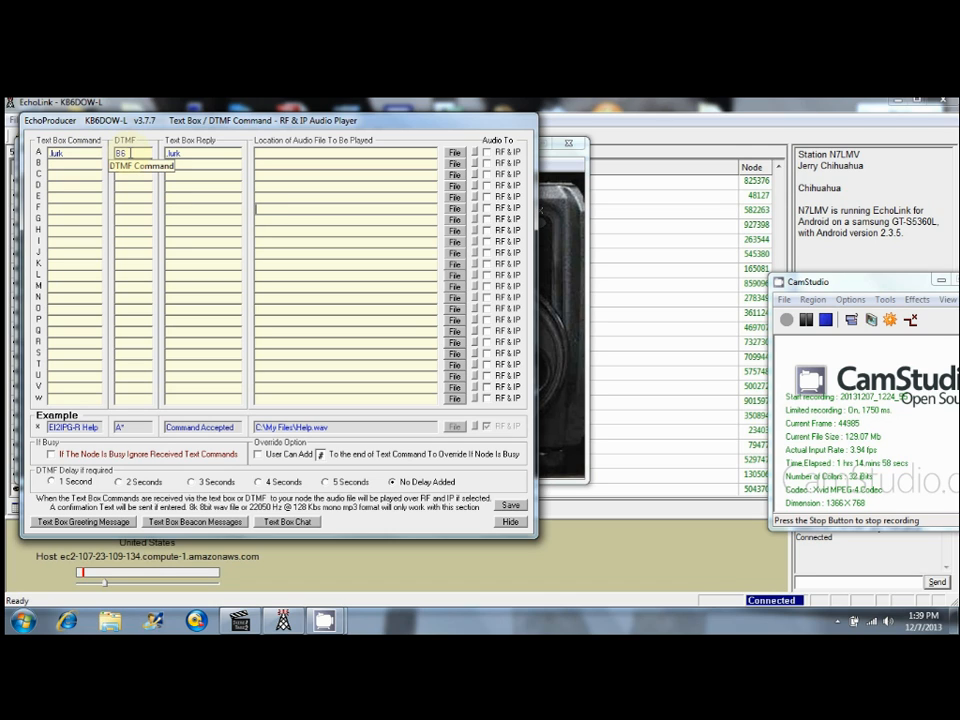
left_click_drag(129, 153, 117, 151)
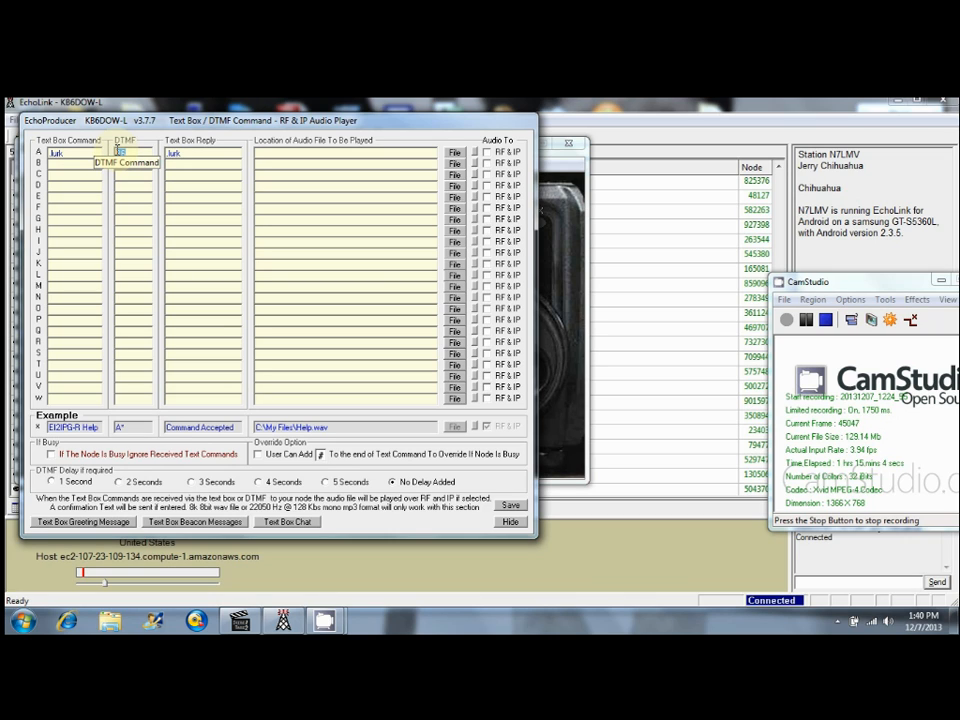
key("BackSpace")
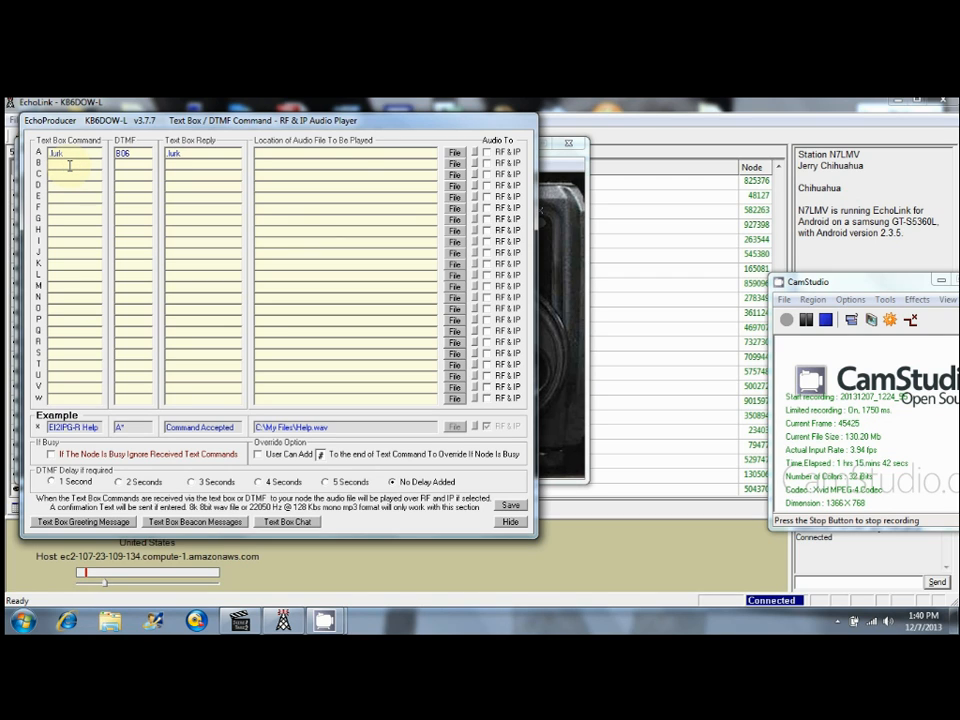
Step: Assign the News3 audio file to row B and switch its RF & IP audio option on and back off
left_click(487, 163)
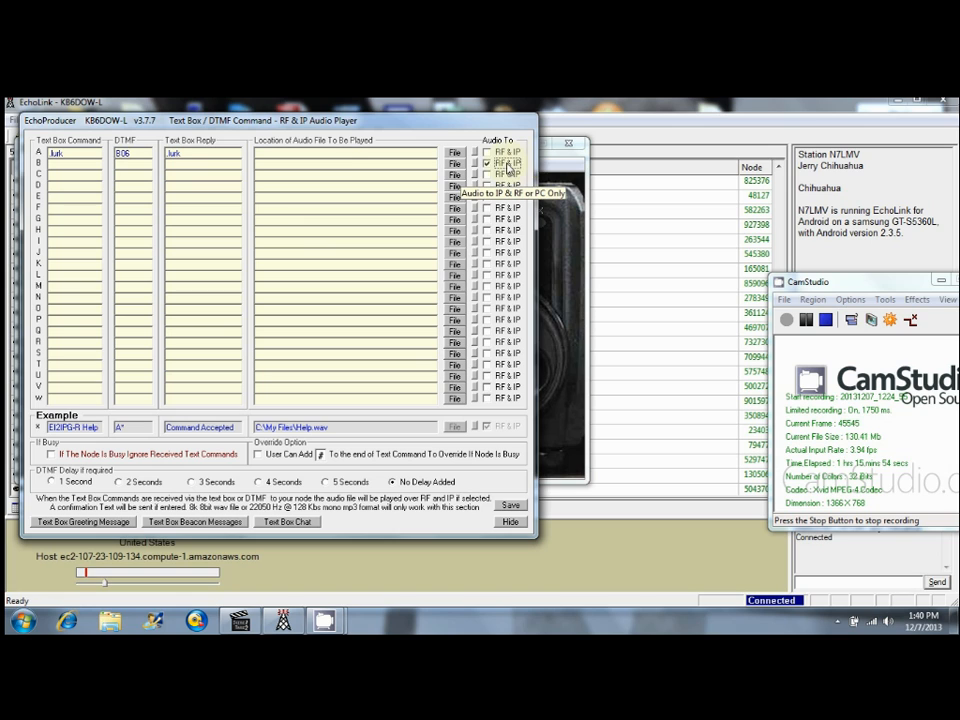
left_click(457, 164)
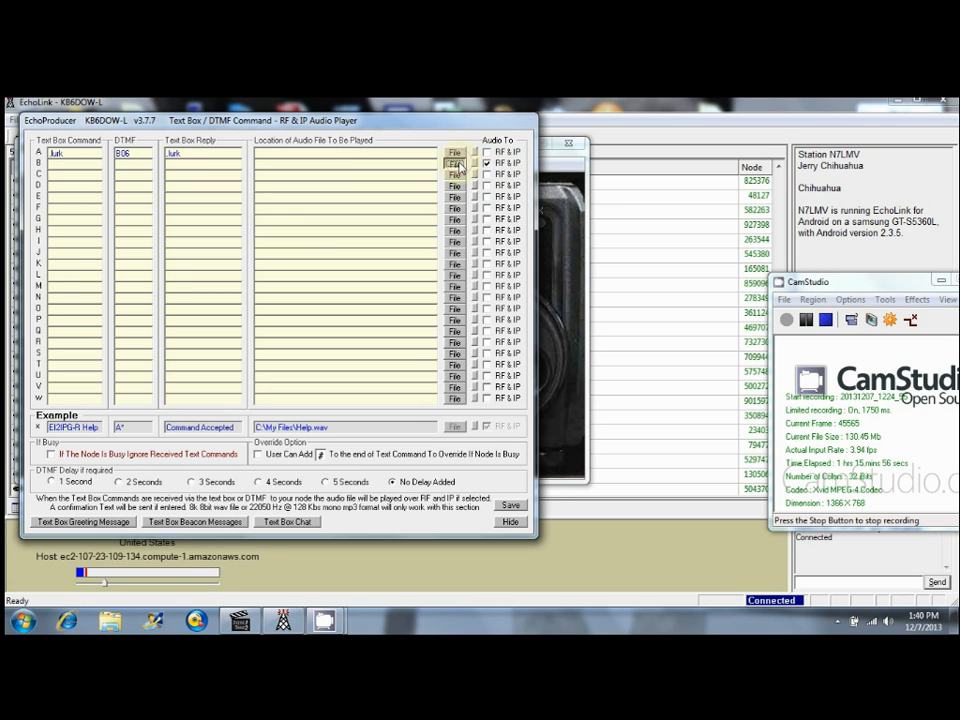
left_click(178, 256)
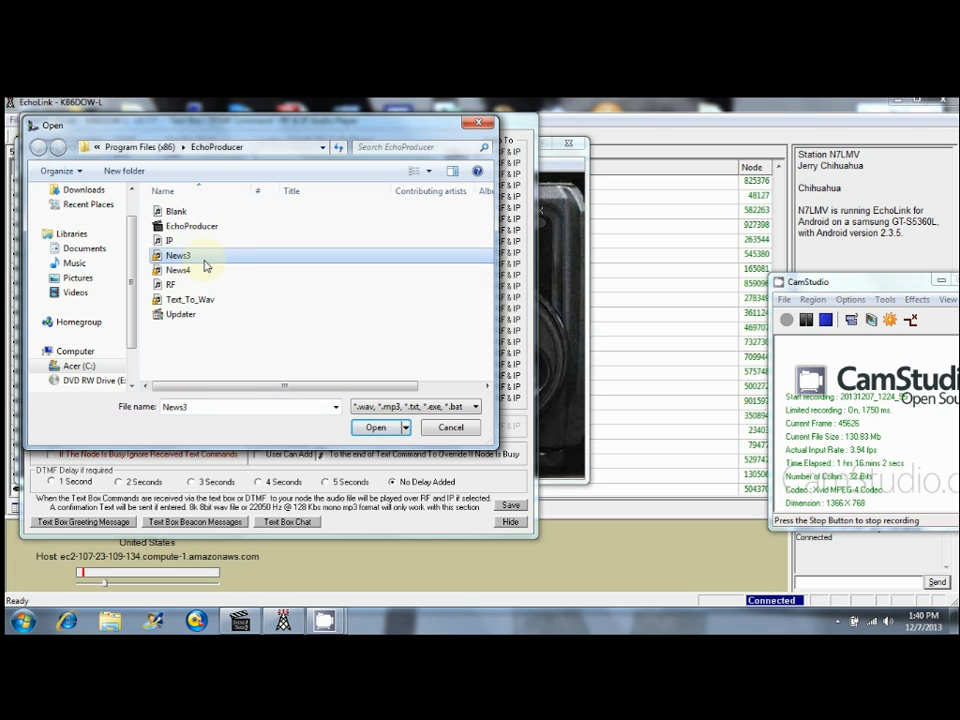
left_click(376, 429)
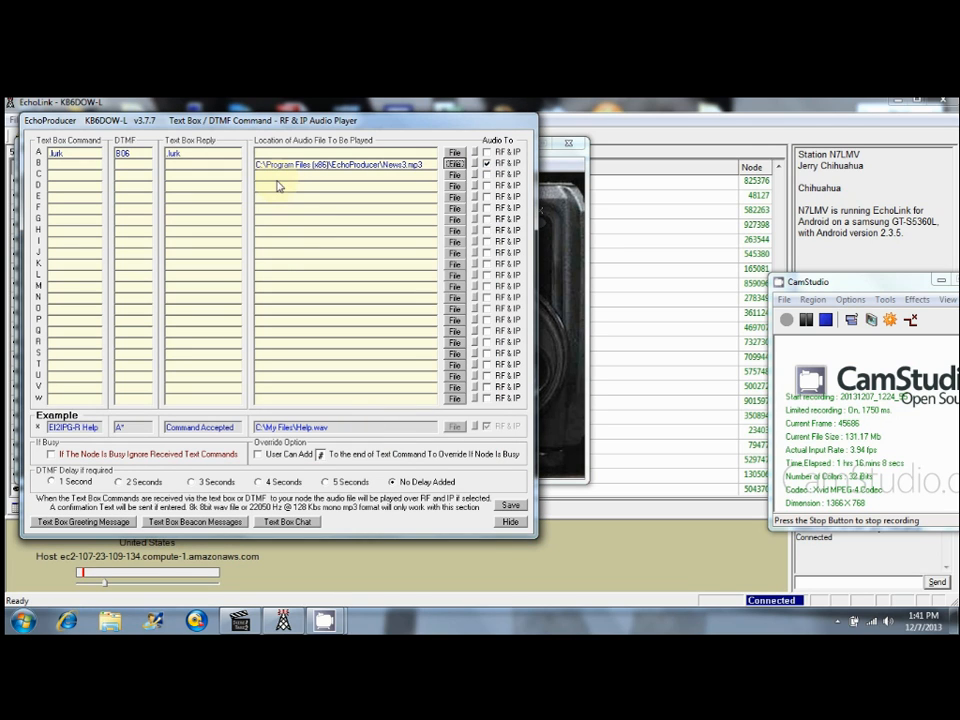
left_click(487, 164)
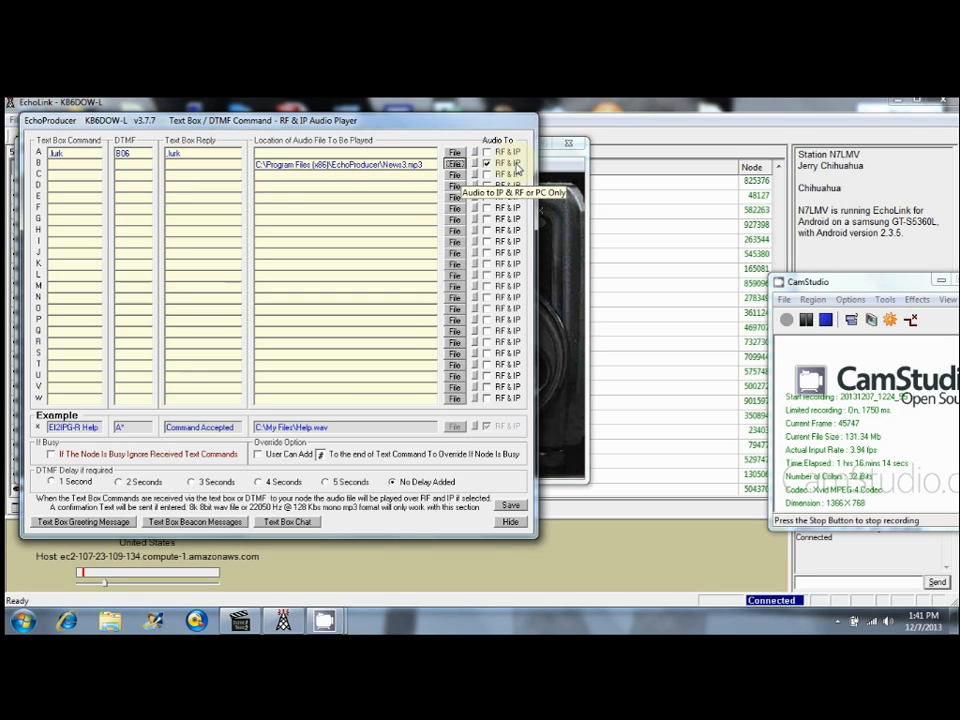
left_click(513, 164)
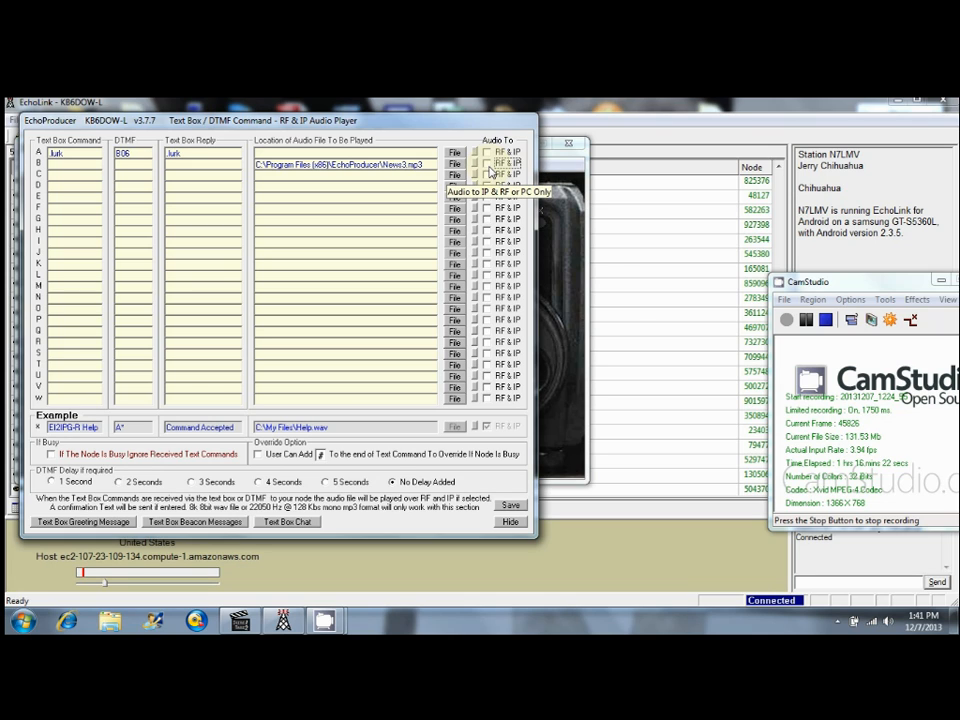
Step: Enter B07 as the DTMF code for row B
left_click(138, 170)
type("807")
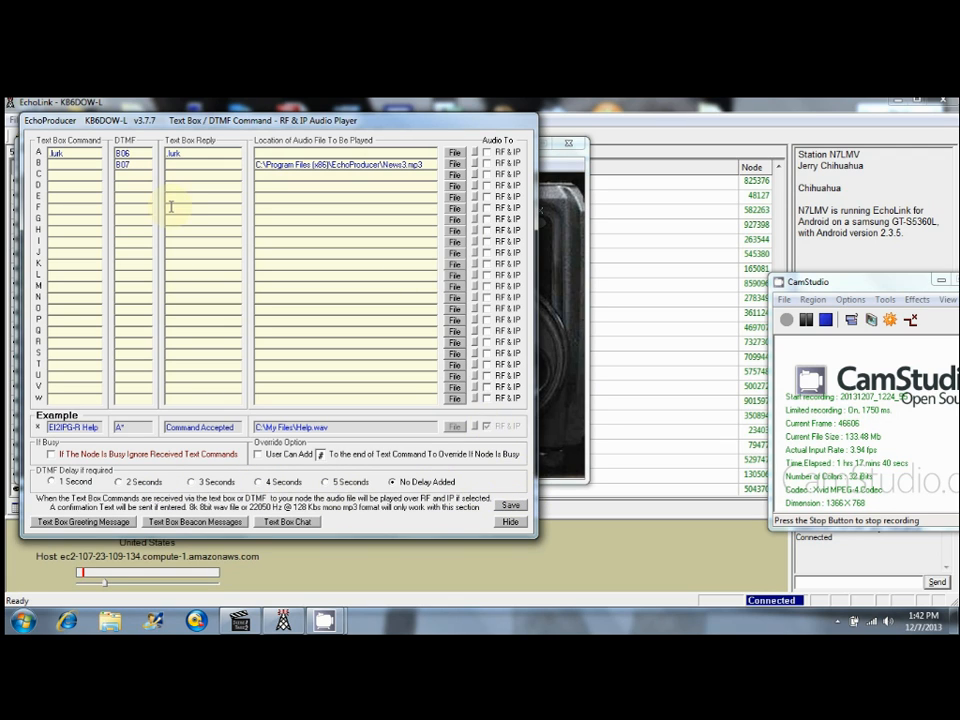
Step: Clear row B's DTMF code and audio file location, save the text box commands and close them
double_click(135, 168)
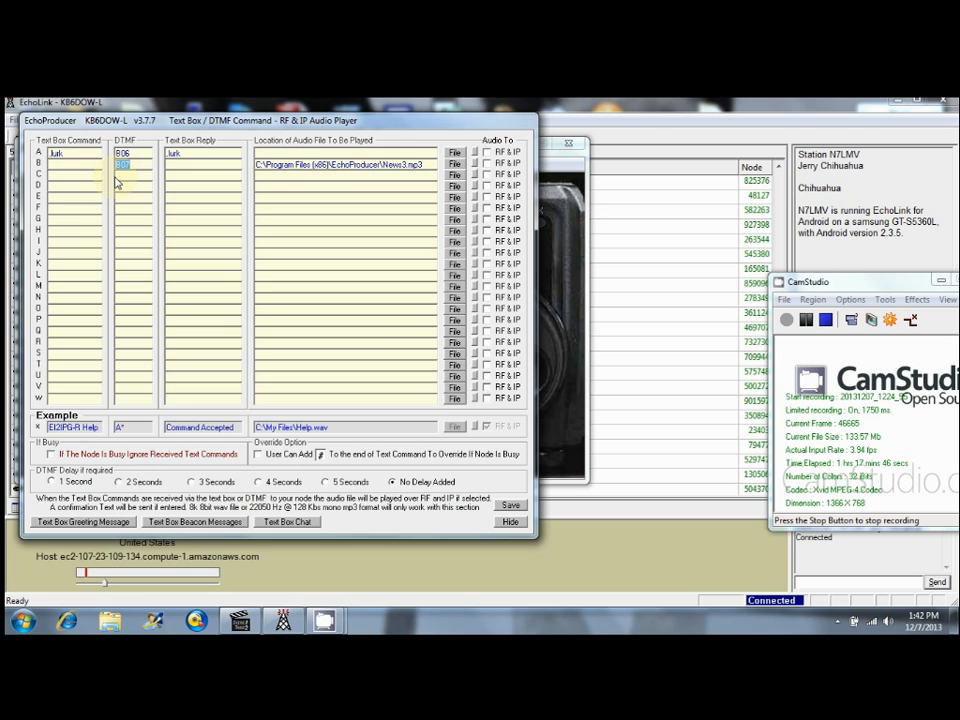
key("BackSpace")
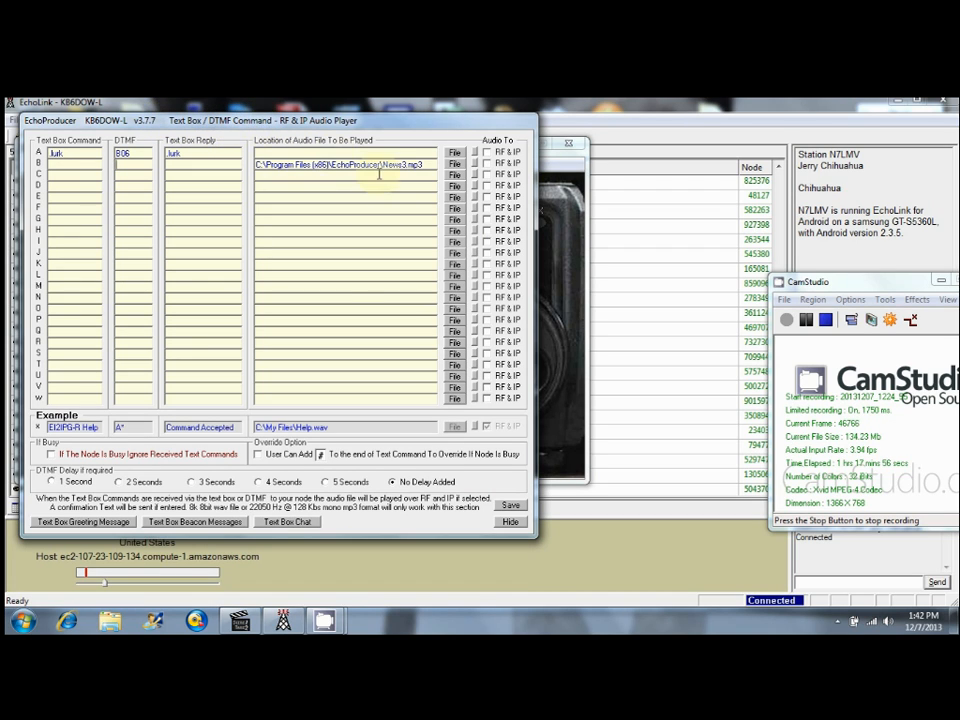
left_click(424, 165)
left_click_drag(424, 165, 255, 164)
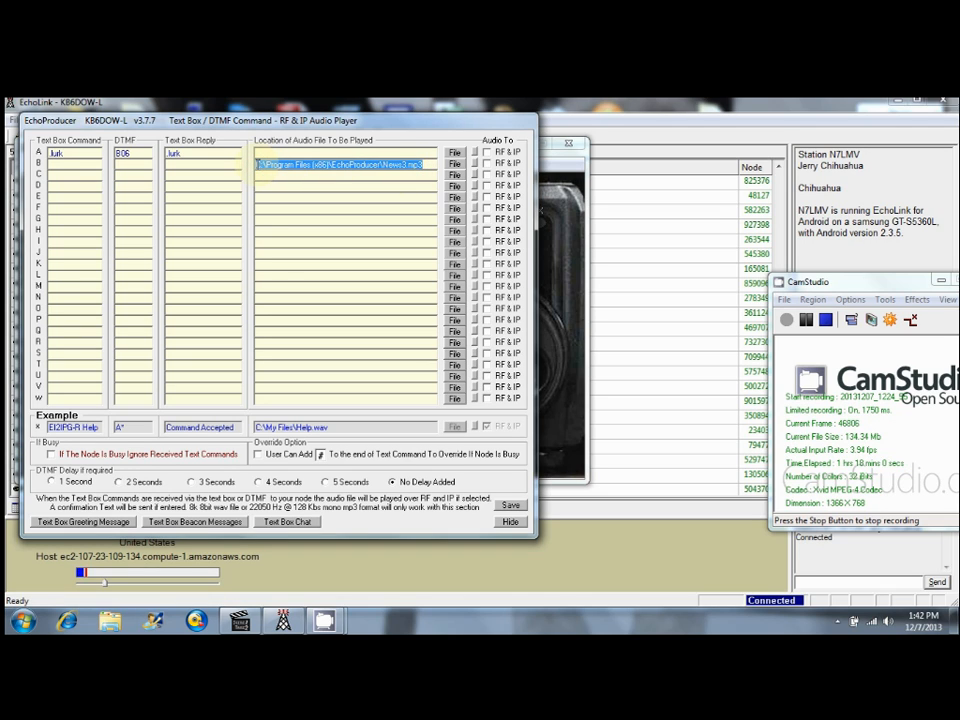
key("Delete")
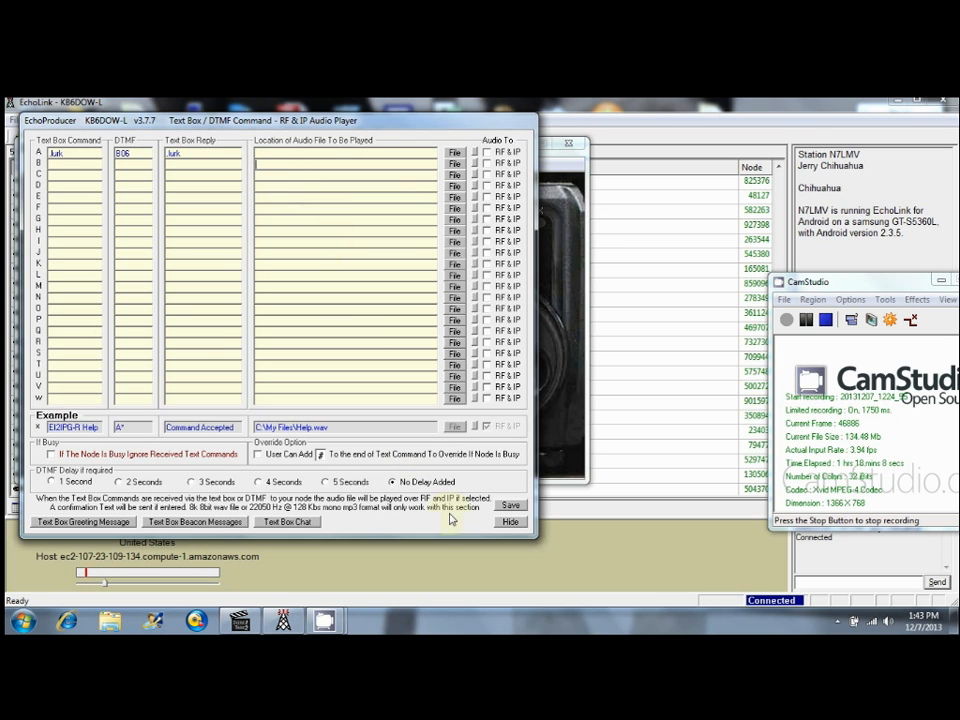
left_click(506, 507)
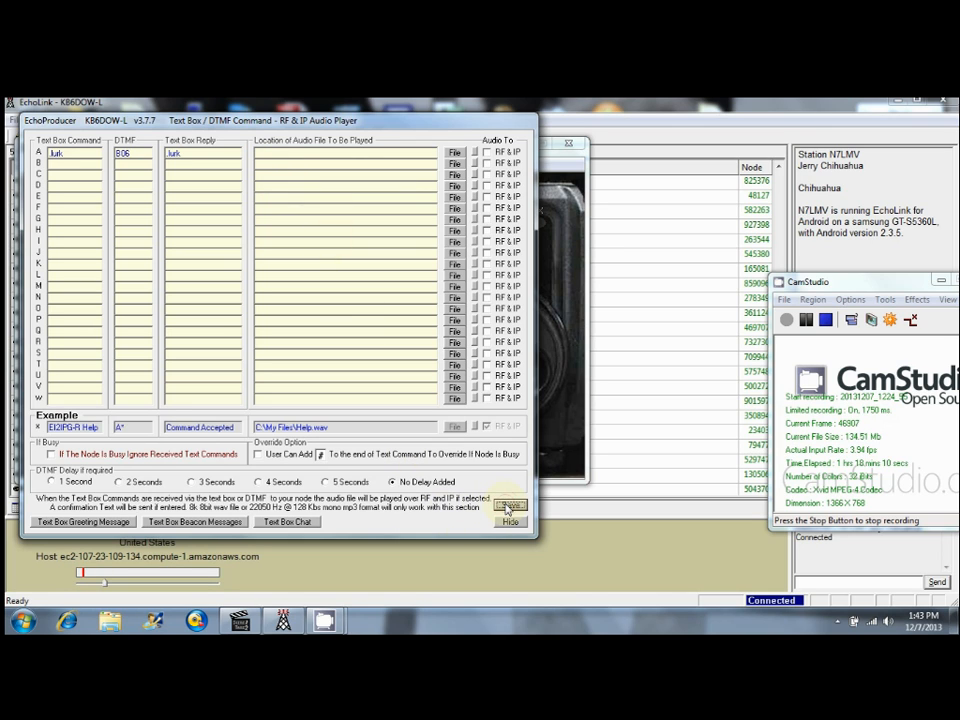
left_click(510, 521)
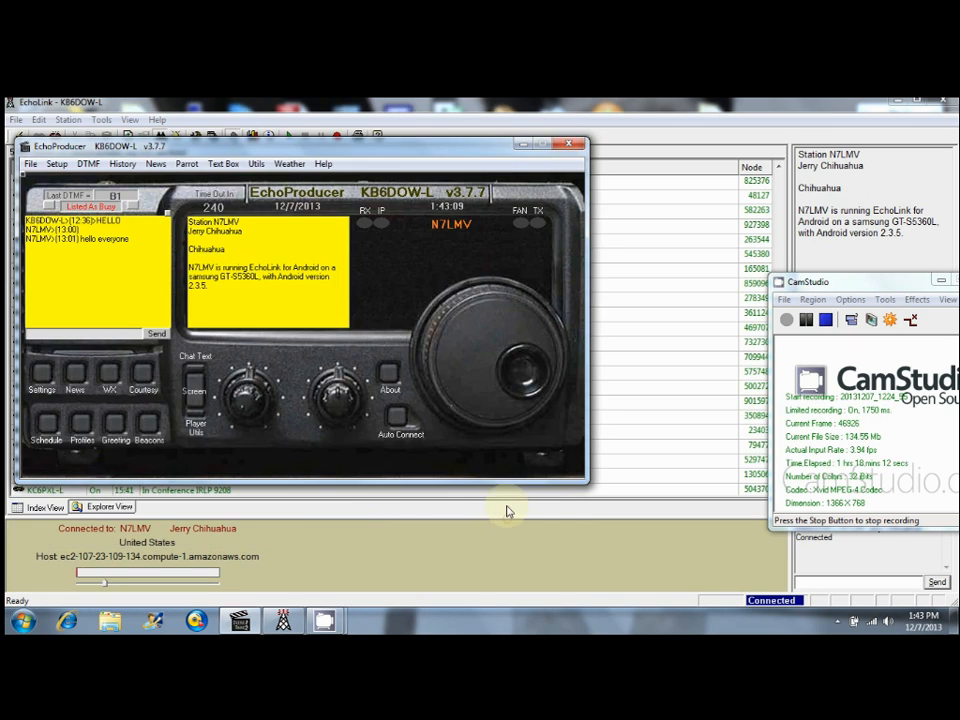
Step: Review the Text Box preset messages and the Messages for Sysop window, closing each one
left_click(223, 164)
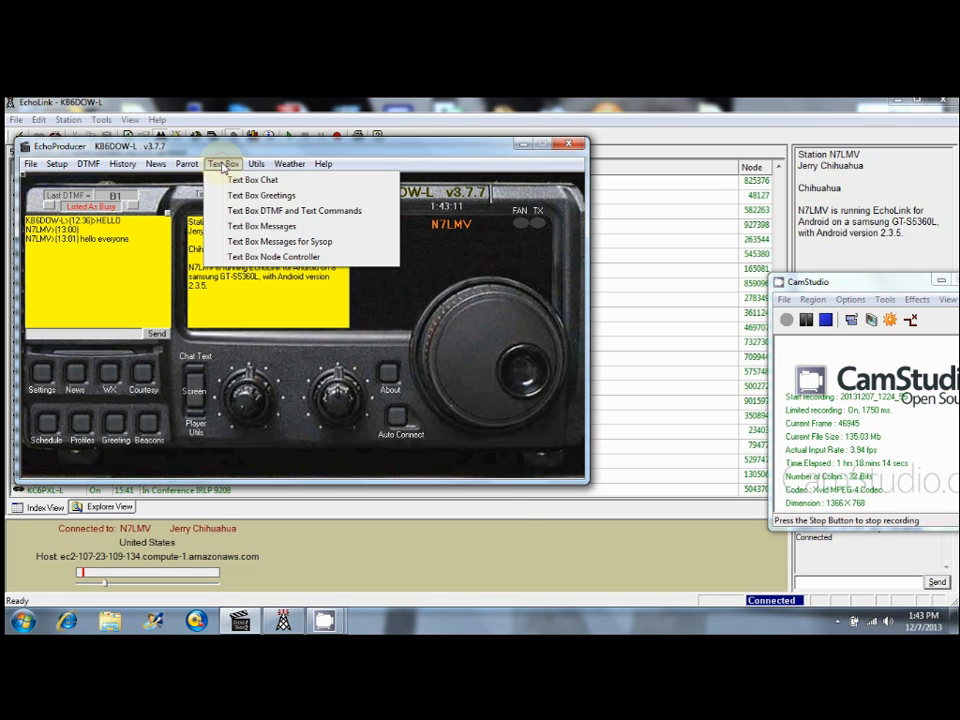
left_click(265, 231)
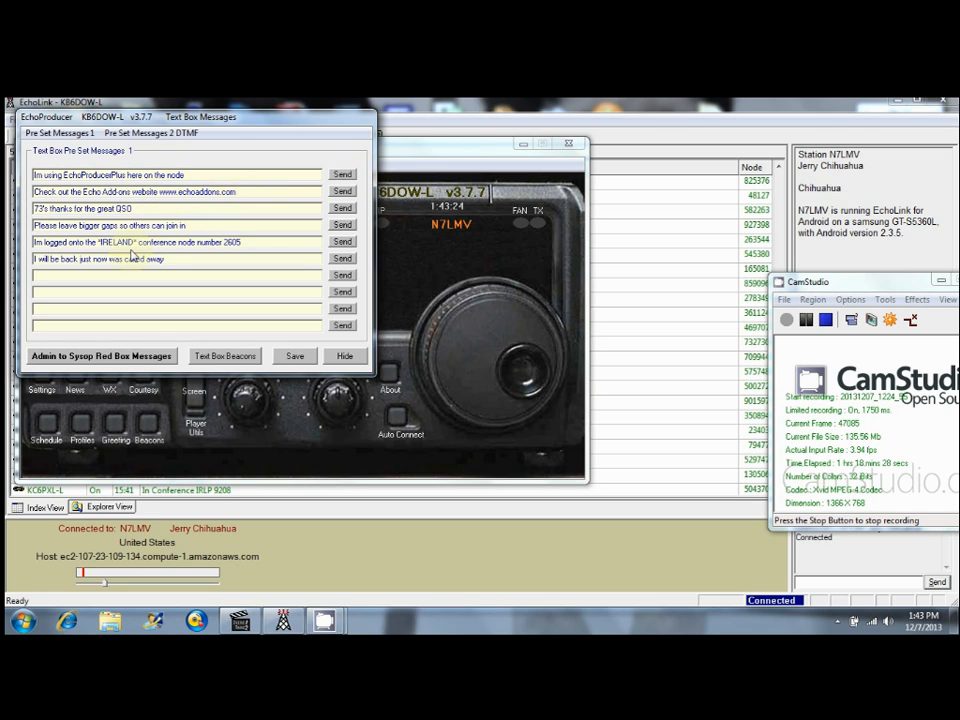
left_click(344, 357)
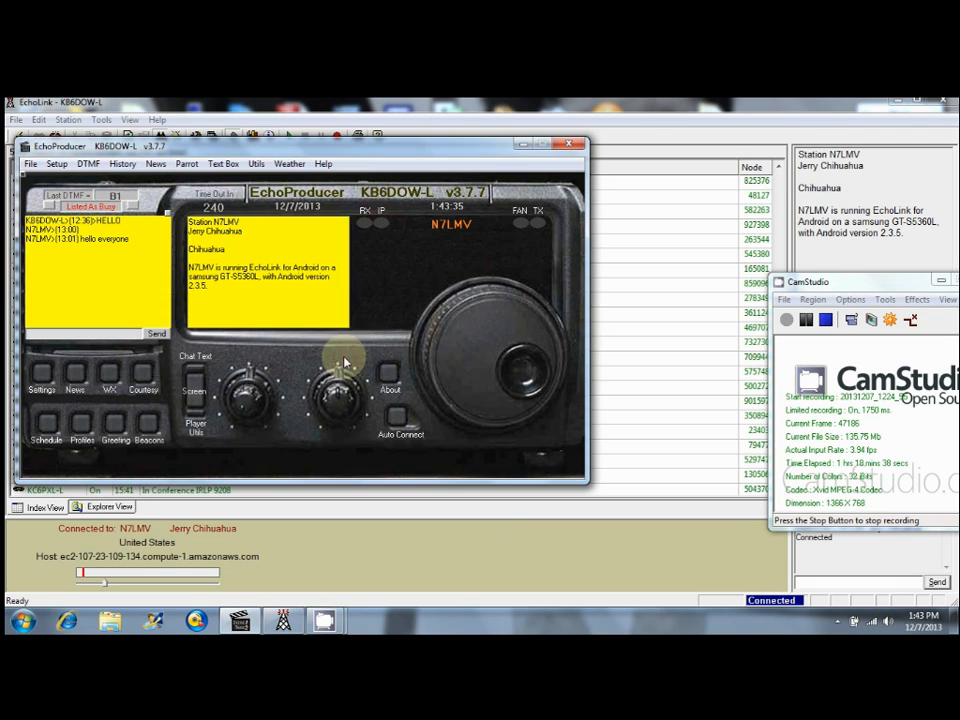
left_click(233, 165)
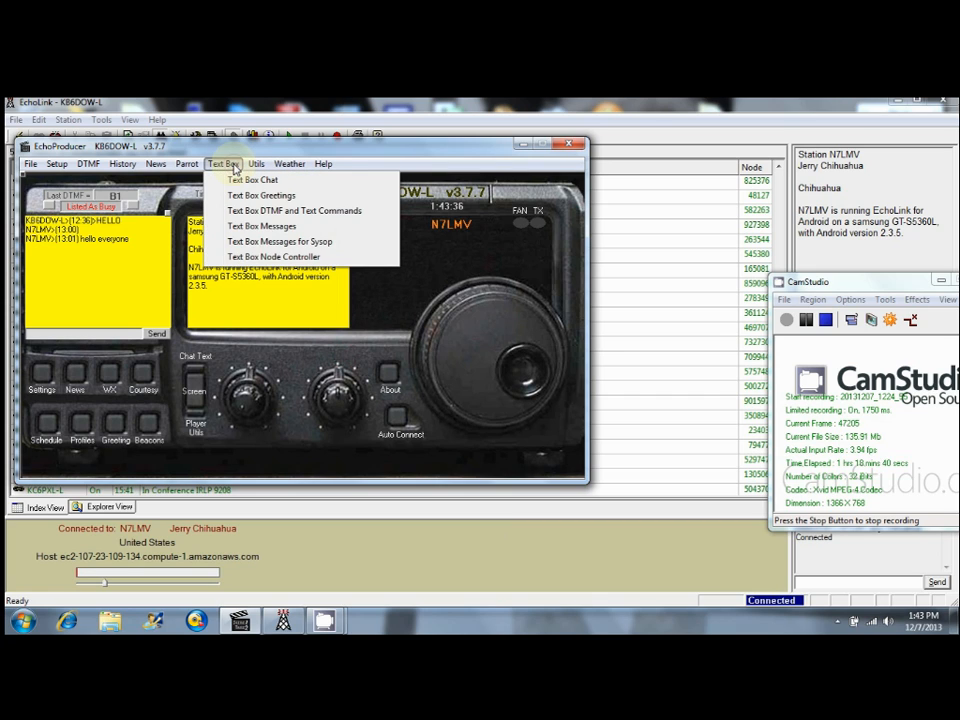
left_click(259, 244)
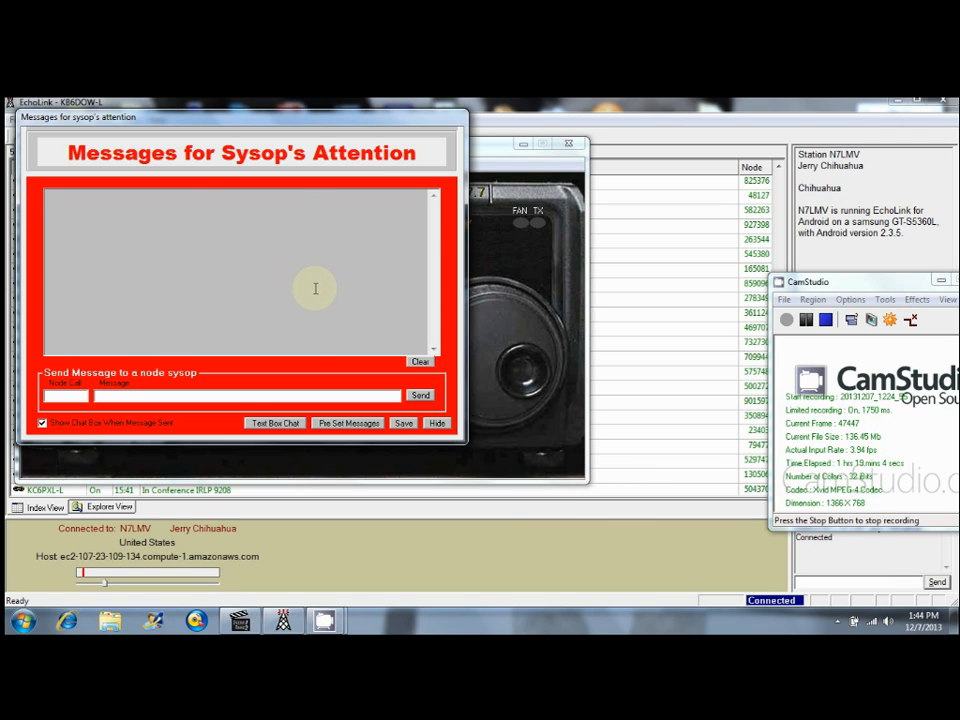
left_click(436, 425)
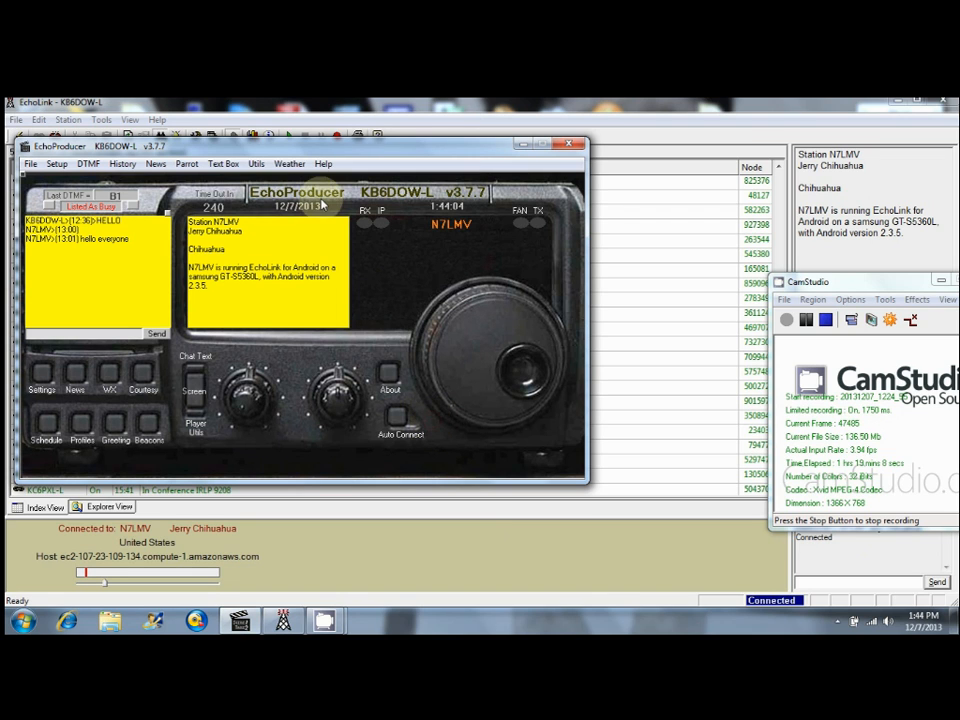
Step: Review the Text Box Node Controller's control callsigns and text commands, and hide the window
left_click(224, 165)
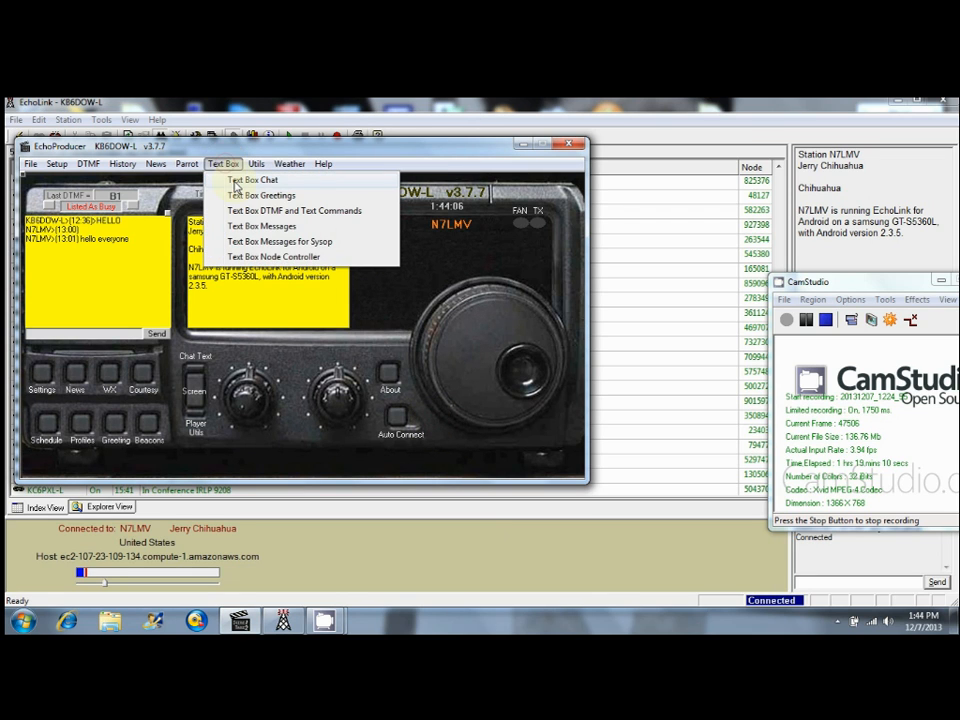
left_click(251, 257)
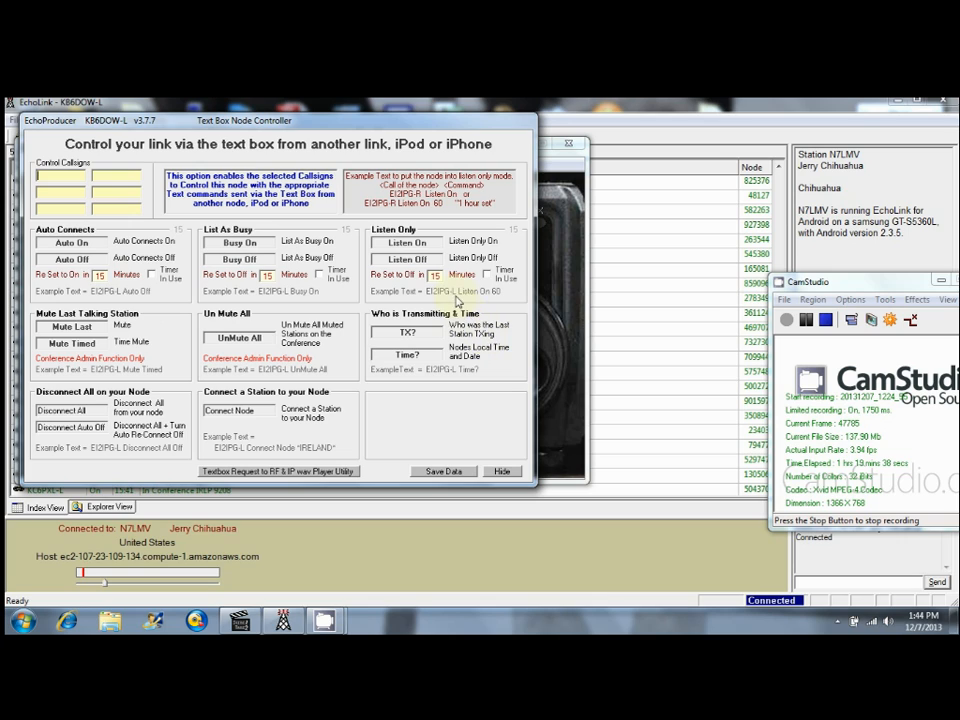
left_click(503, 472)
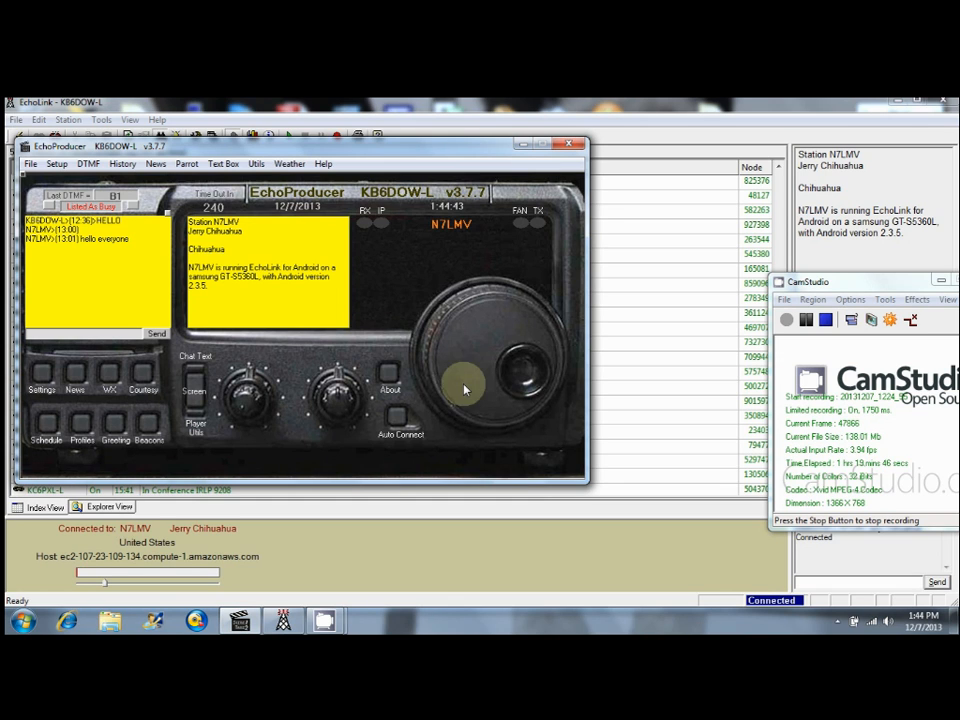
Step: Open the Conference Controller, look over its options and reposition the main EchoProducer window
left_click(263, 166)
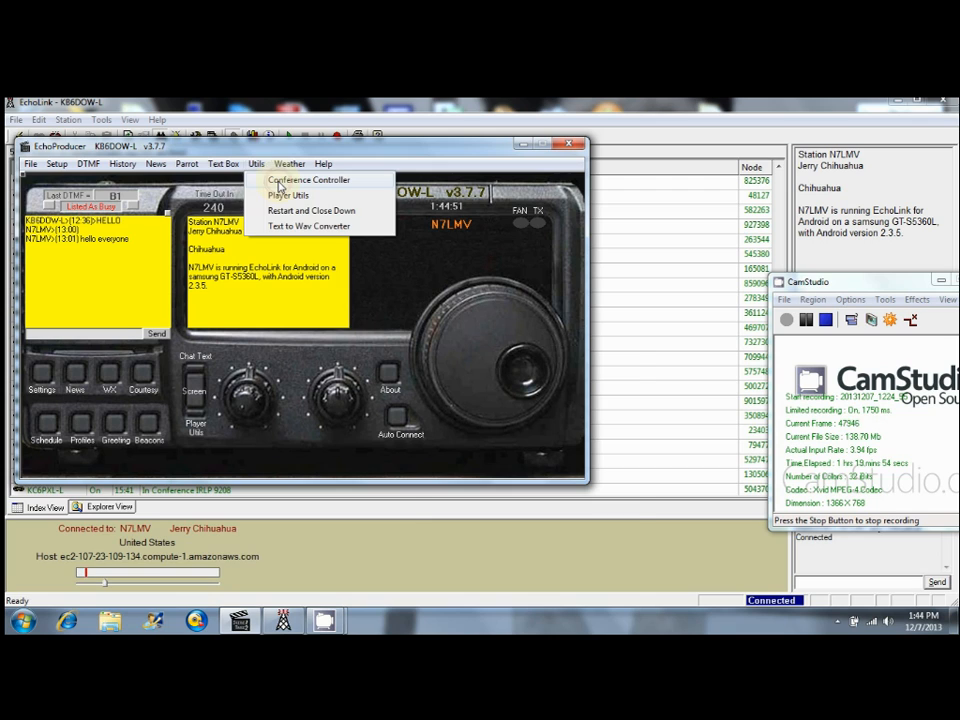
left_click(278, 183)
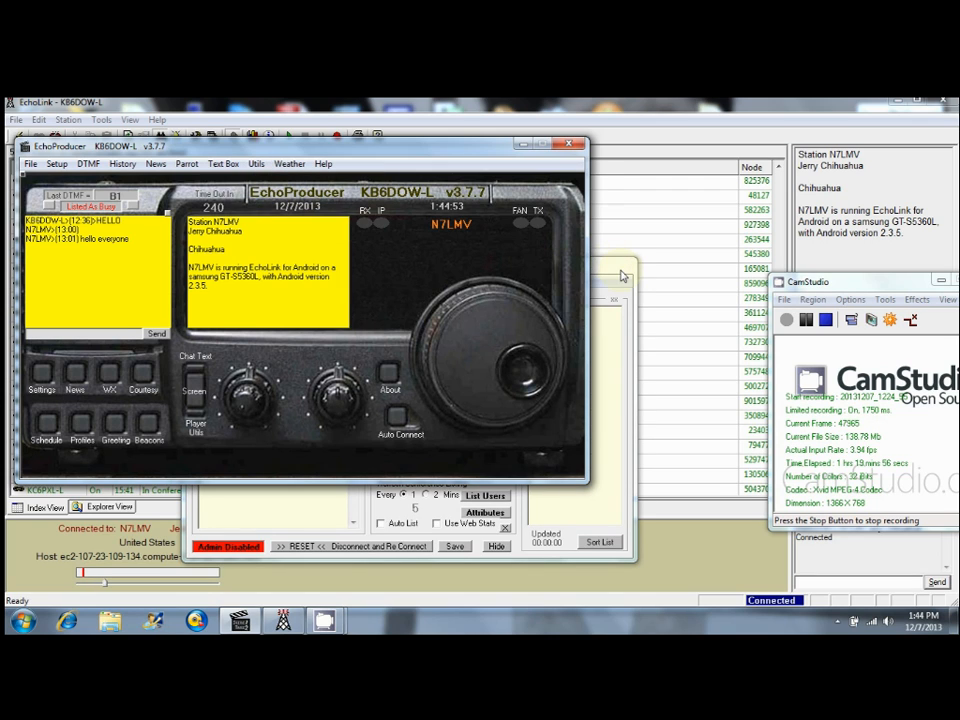
left_click(614, 268)
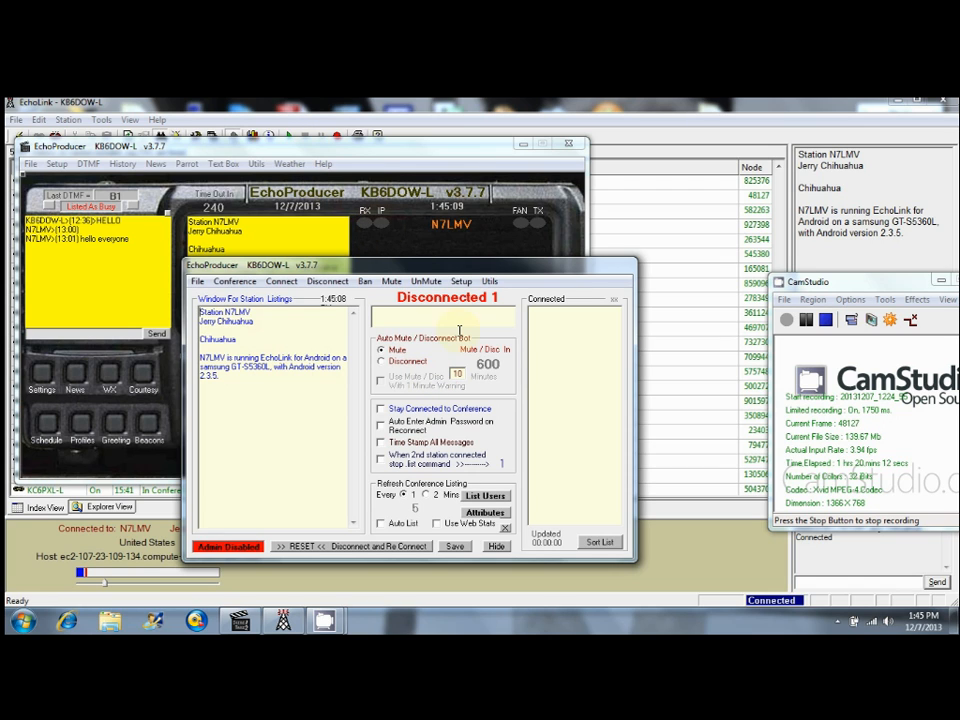
left_click_drag(380, 145, 411, 200)
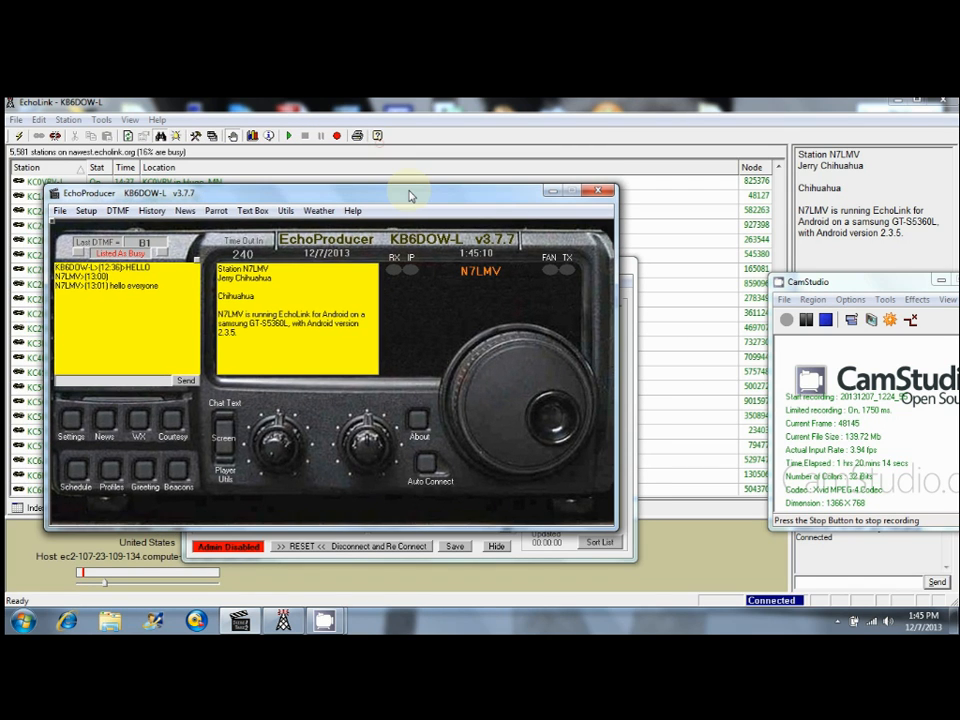
left_click(56, 137)
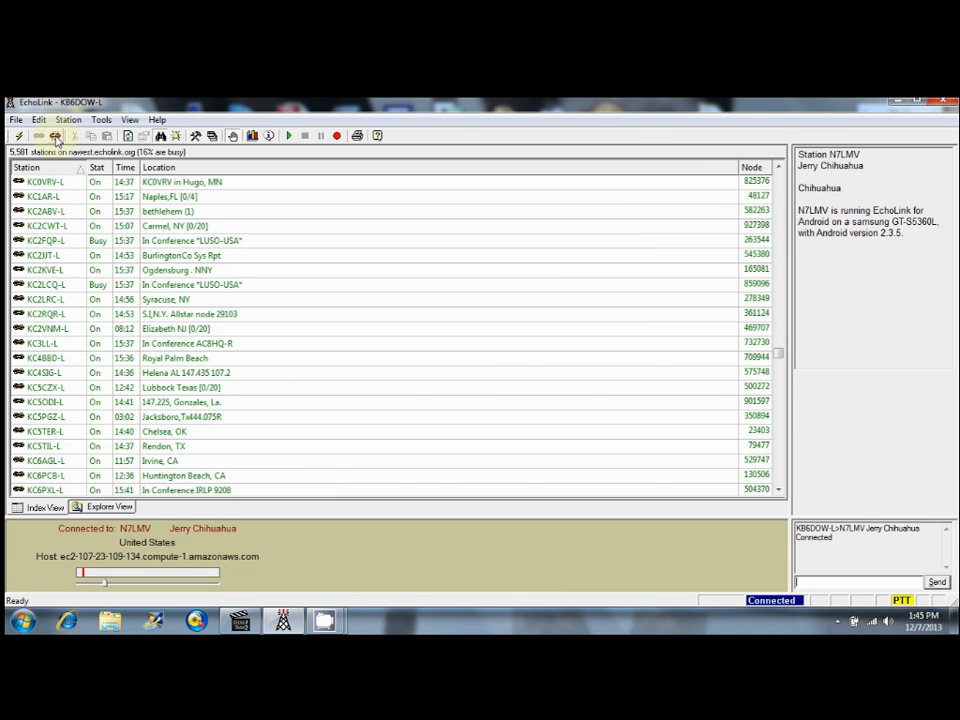
left_click(56, 137)
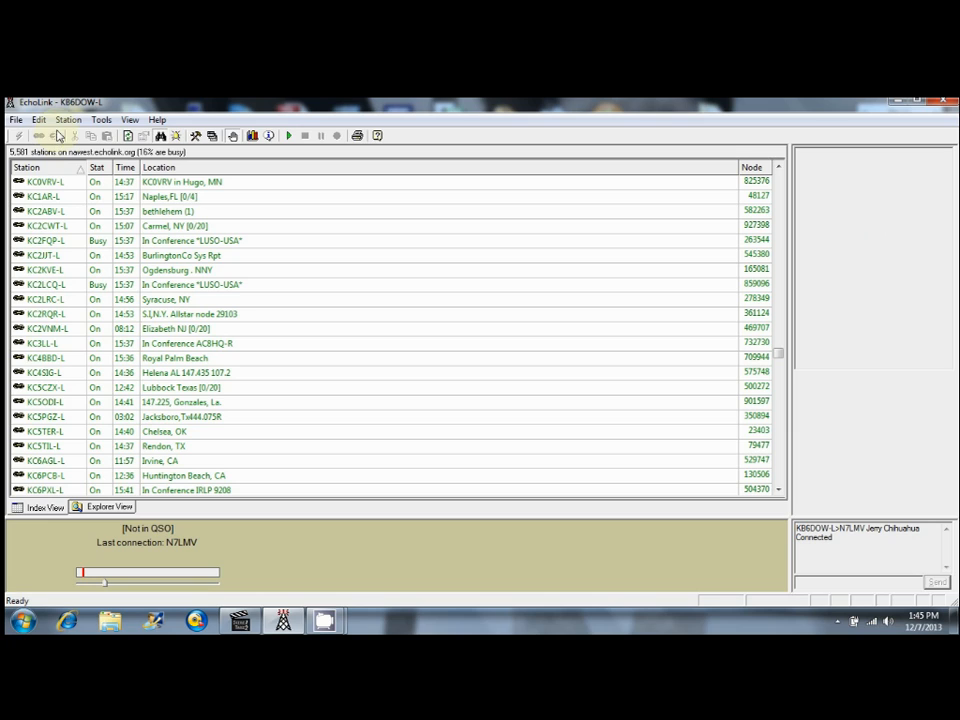
left_click(160, 136)
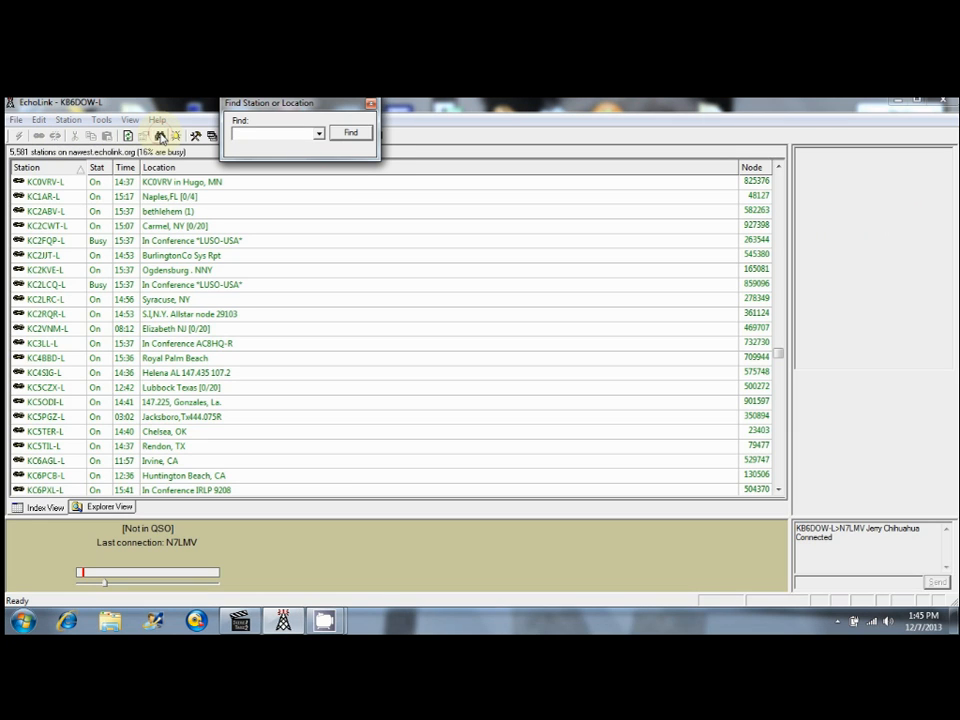
type("KB4SVP-L")
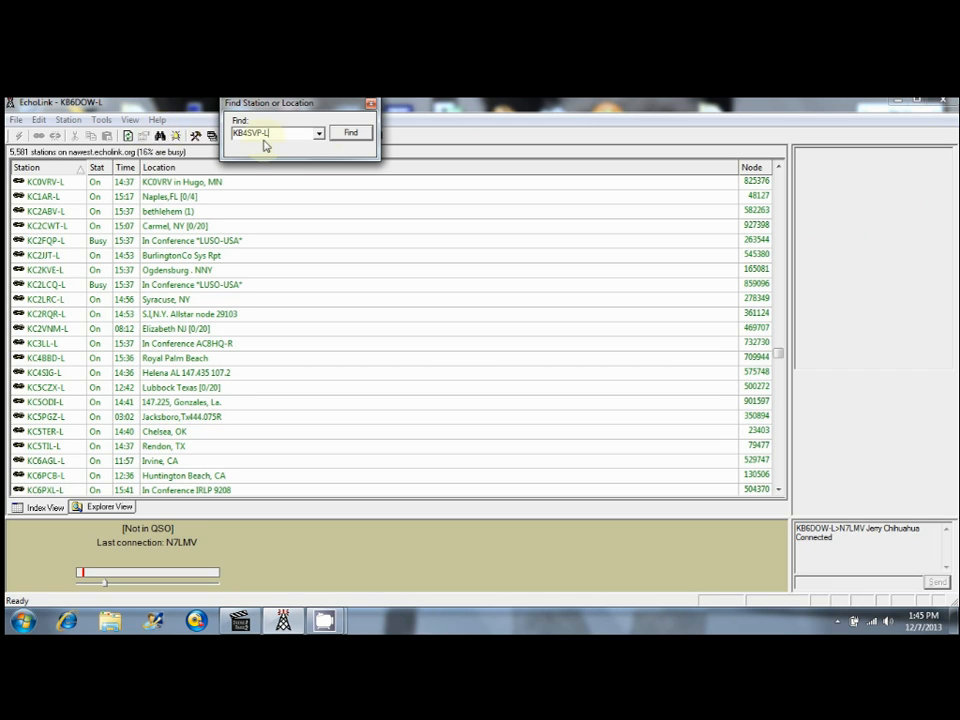
left_click(345, 136)
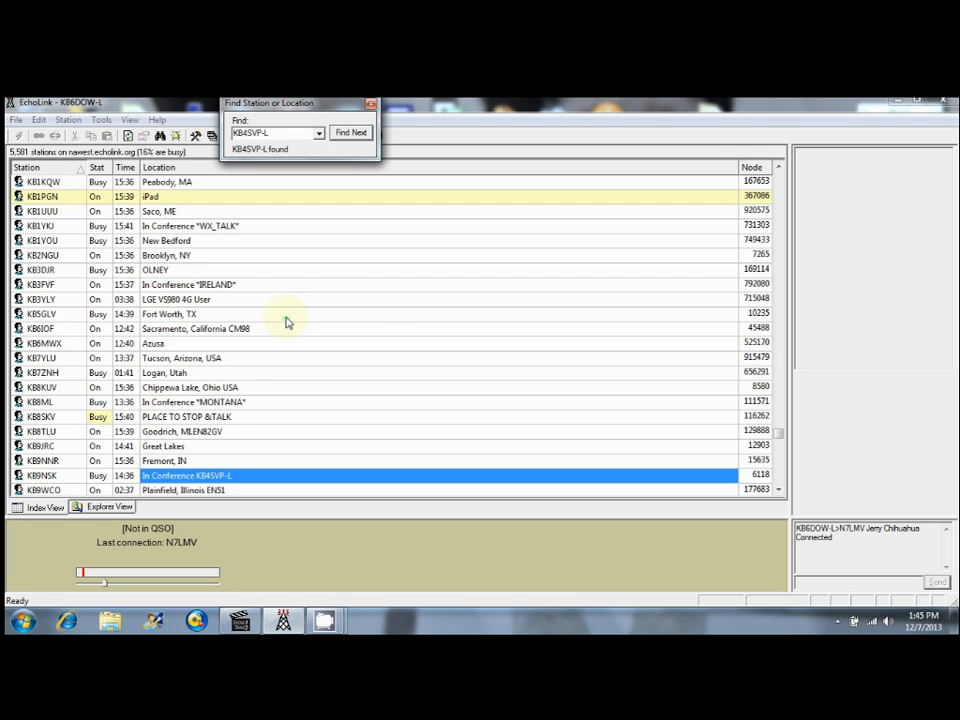
left_click(778, 492)
left_click(778, 492)
left_click(778, 492)
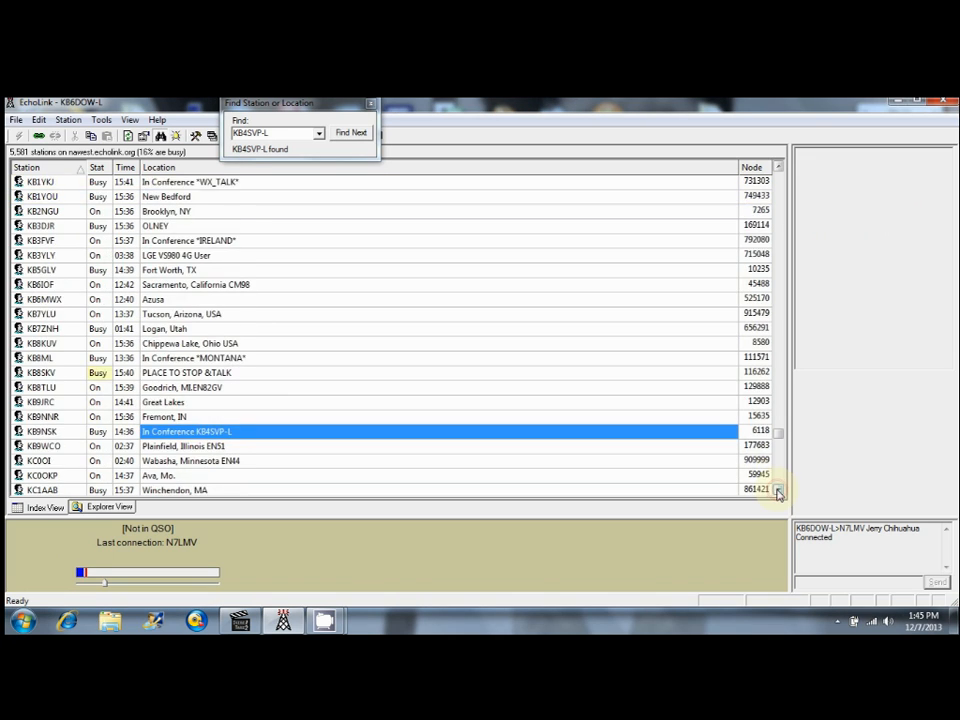
left_click(778, 492)
left_click(778, 492)
left_click(778, 492)
left_click(778, 492)
left_click(778, 492)
left_click(778, 492)
left_click(778, 492)
left_click(778, 492)
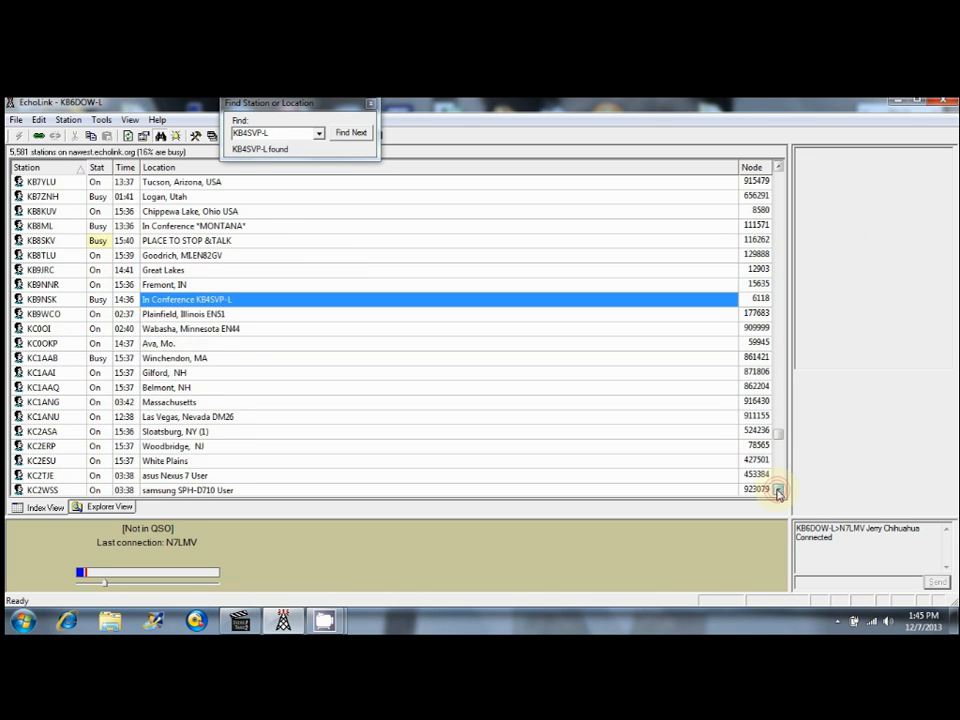
left_click(778, 492)
left_click(778, 492)
left_click(778, 492)
left_click(778, 492)
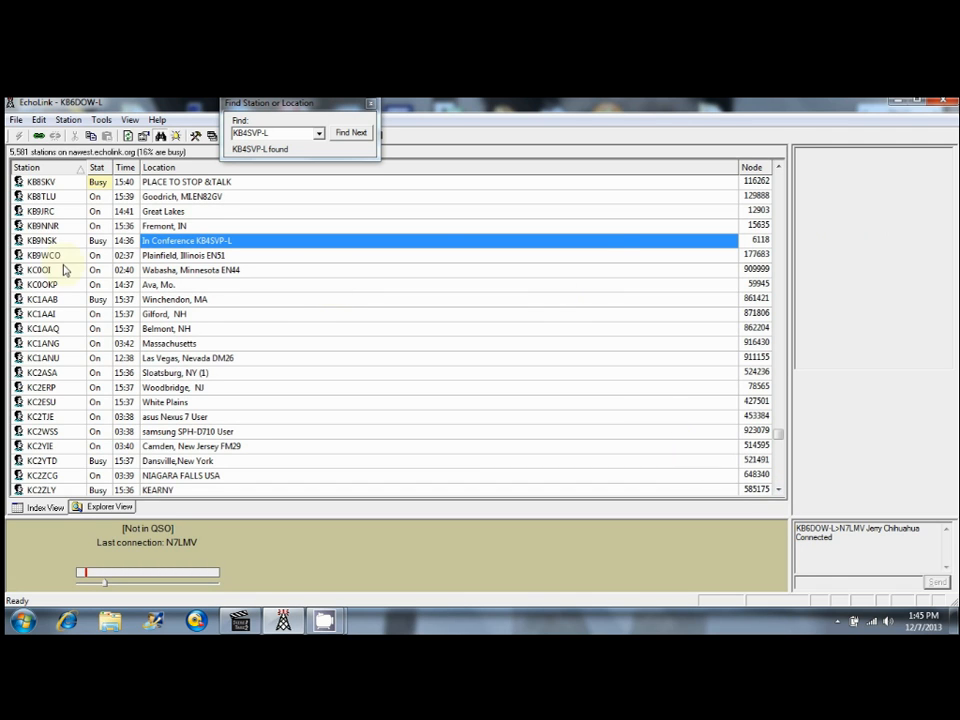
left_click(779, 168)
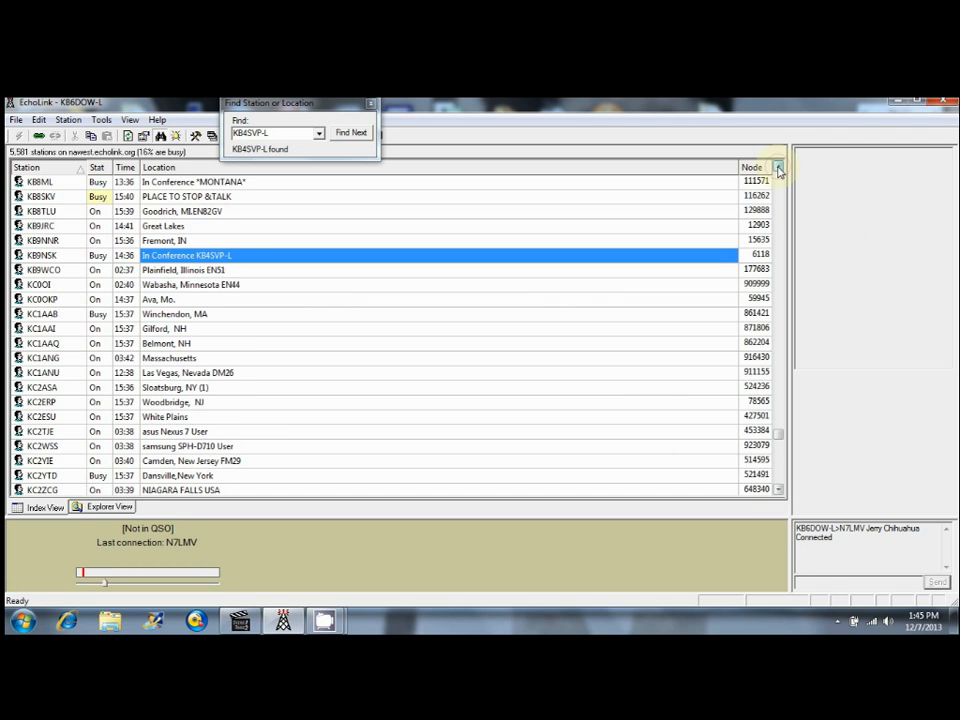
left_click(779, 168)
left_click(779, 168)
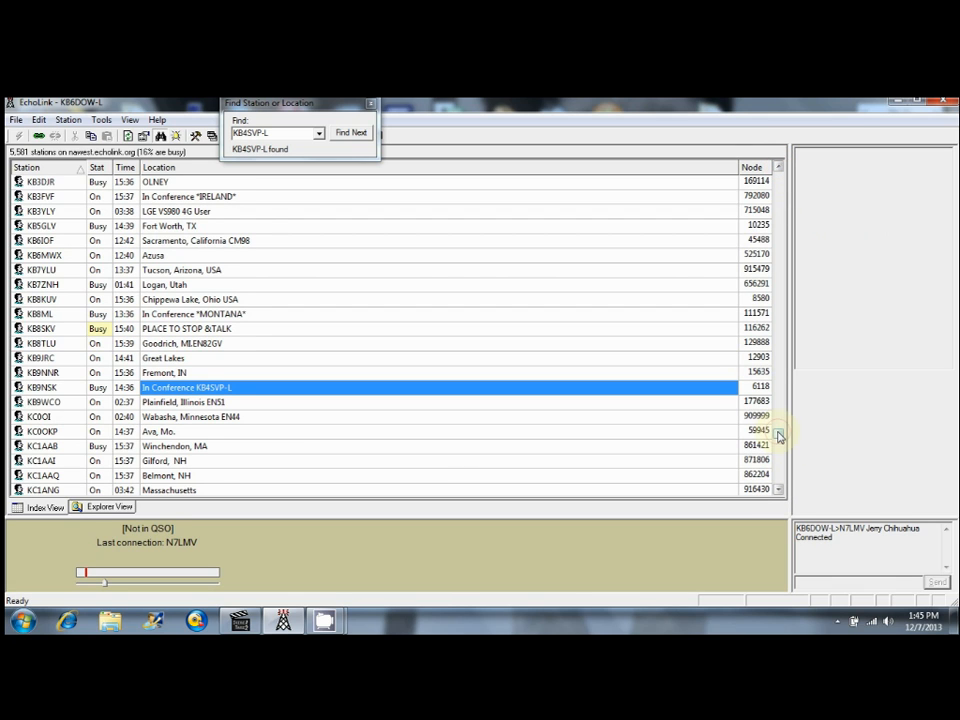
left_click_drag(779, 436, 780, 317)
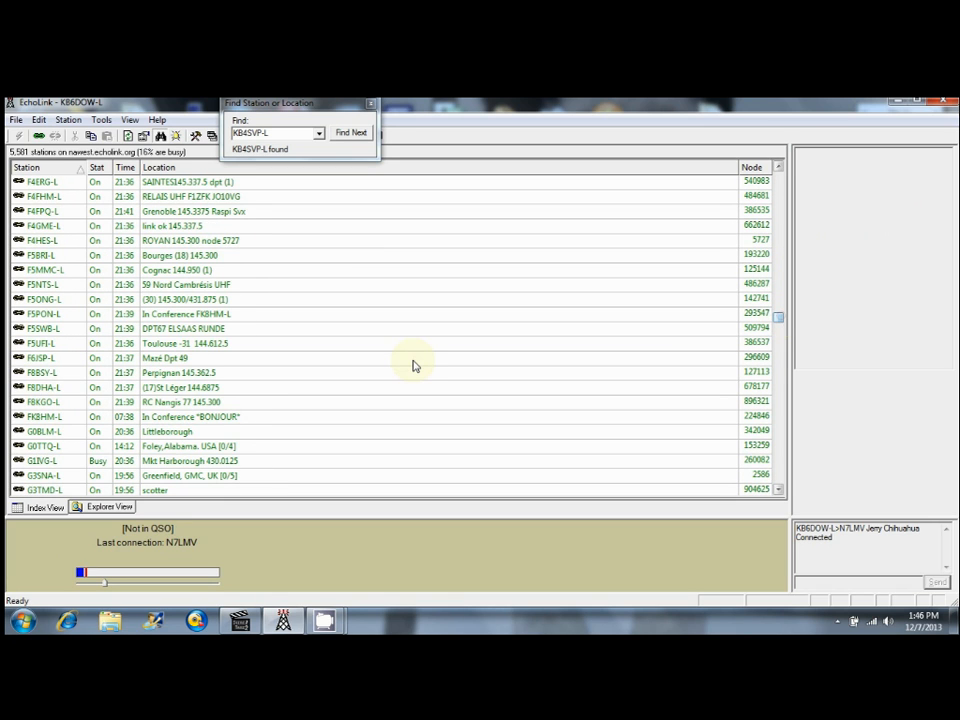
scroll(415, 366, "down", 20)
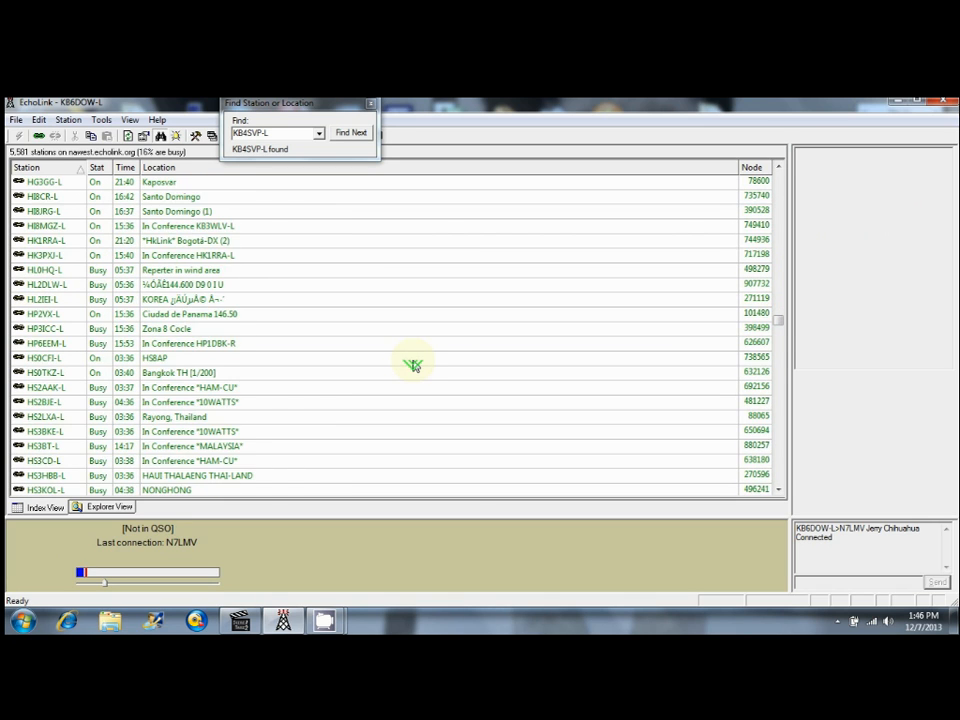
scroll(413, 366, "down", 20)
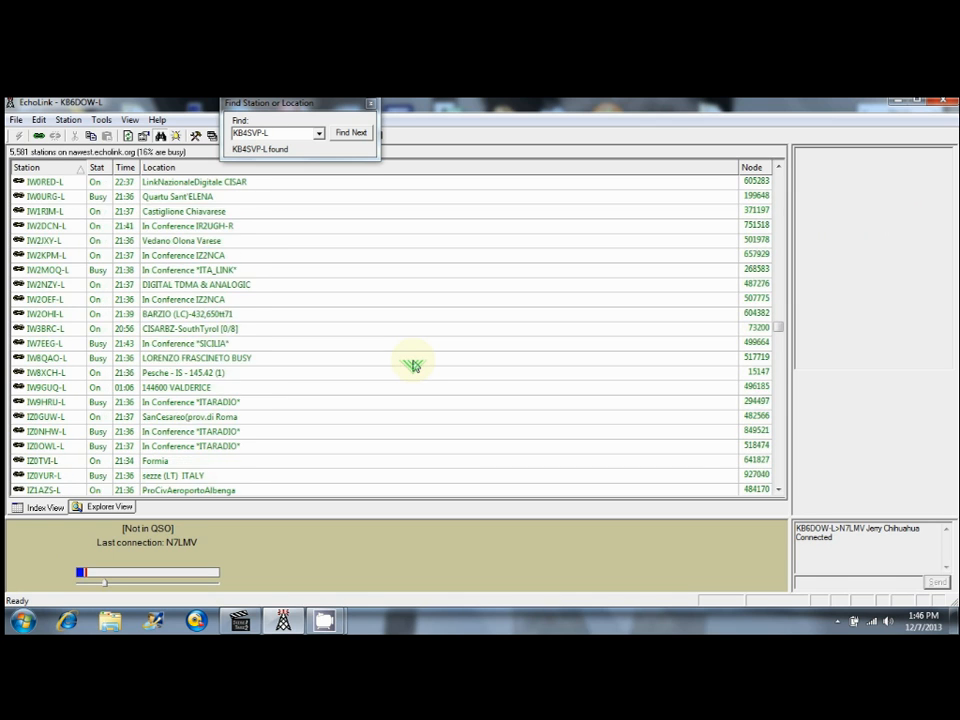
scroll(413, 366, "down", 20)
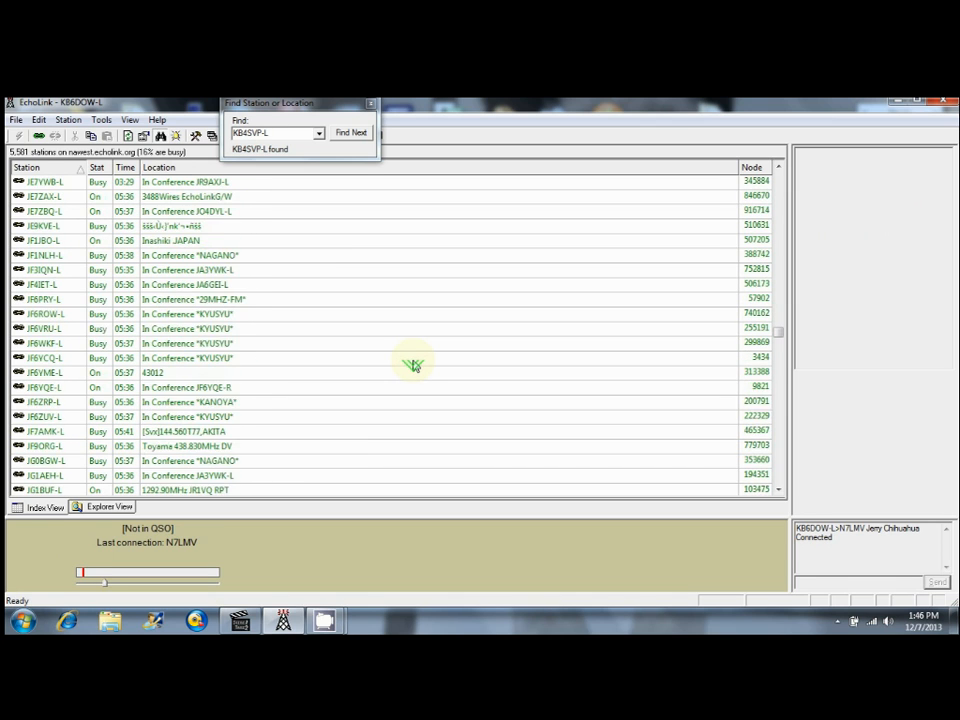
scroll(413, 366, "down", 20)
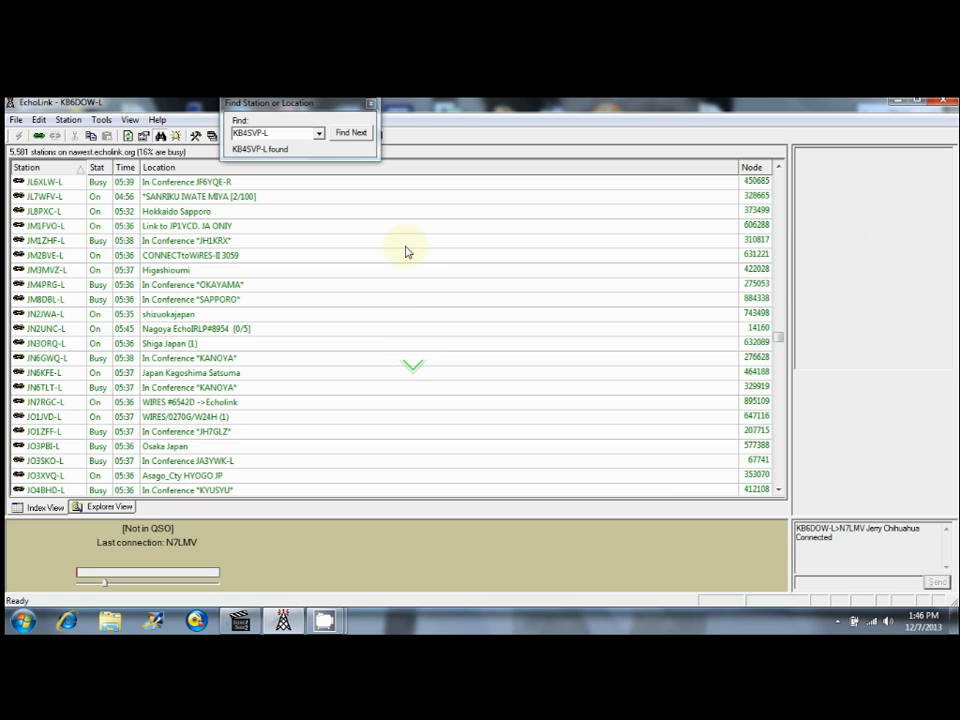
Step: Find the next KB4SVP-L match and connect to the KB4SVP-L conference node
left_click(351, 133)
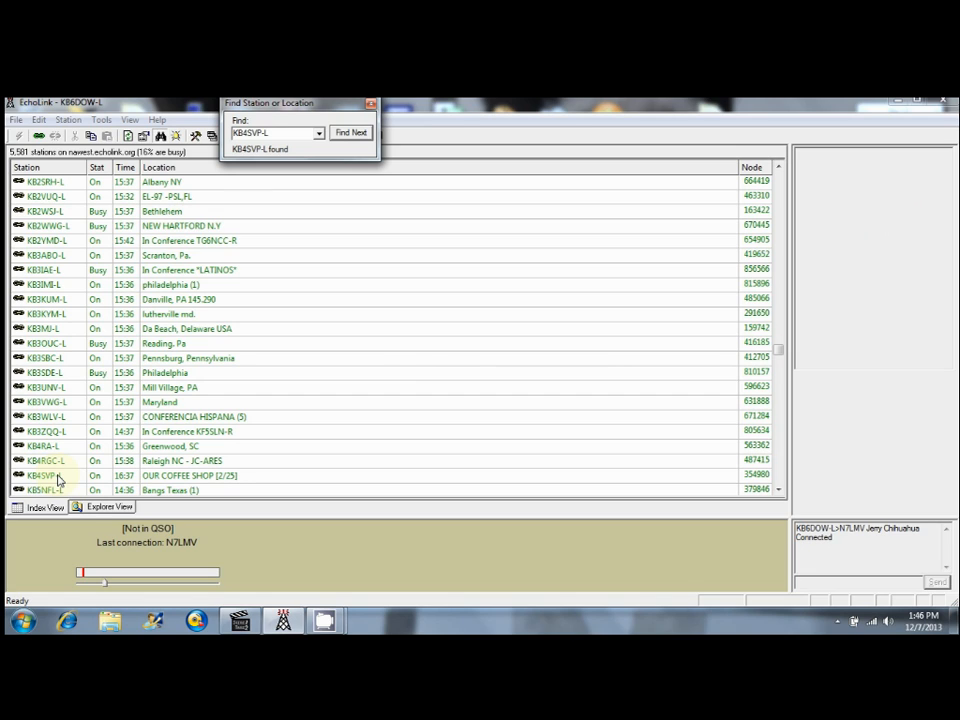
double_click(58, 480)
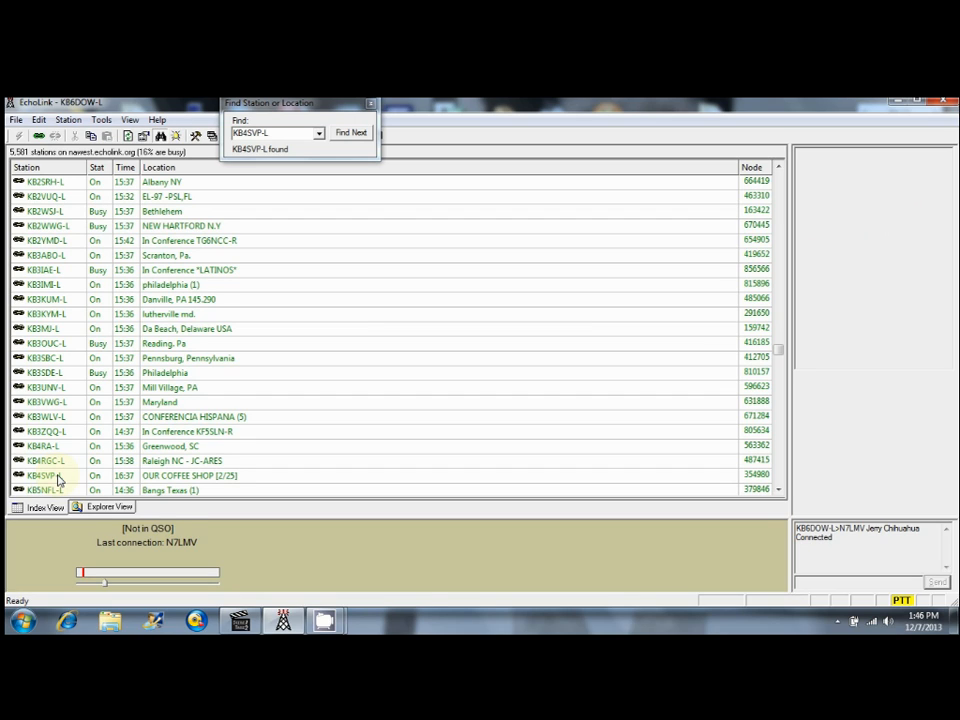
double_click(58, 480)
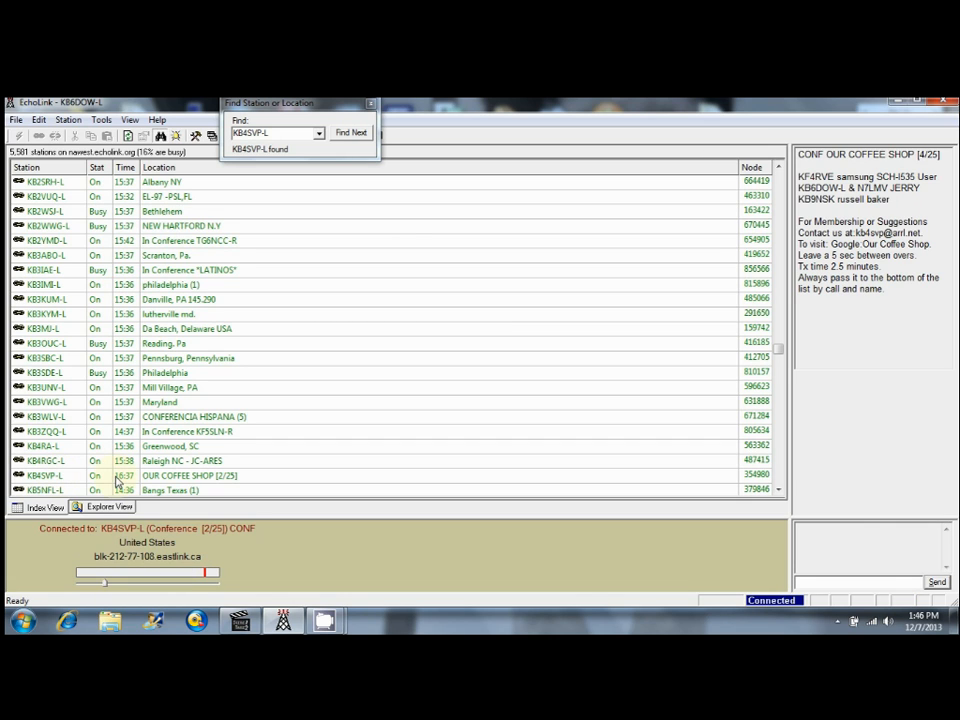
Step: Send the .LURK command as a text message to the connected conference
left_click(809, 586)
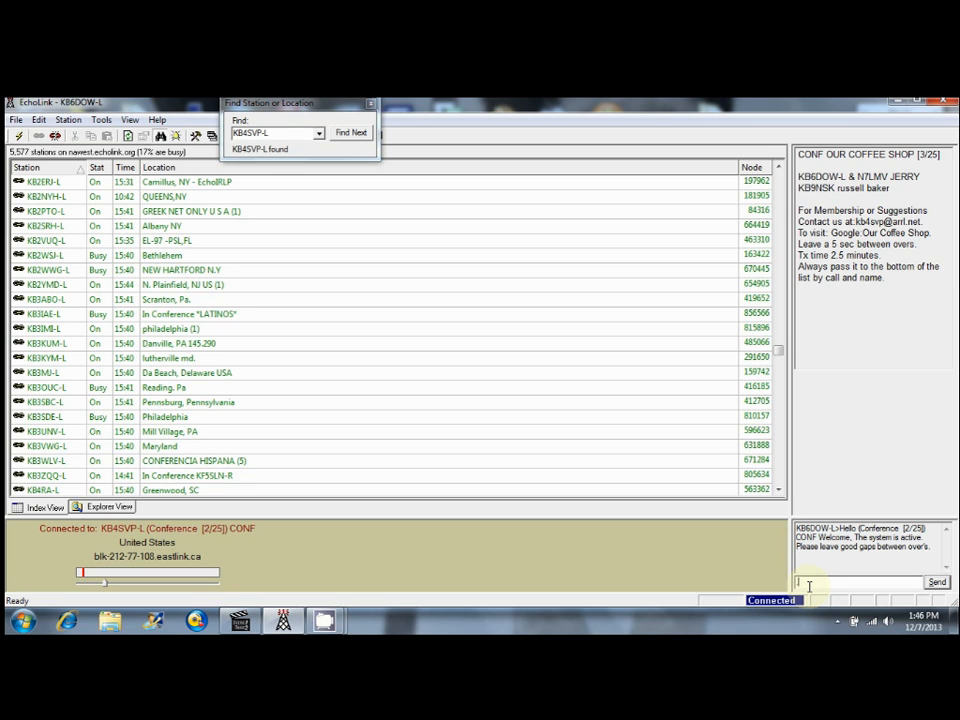
type("LURK")
key("Return")
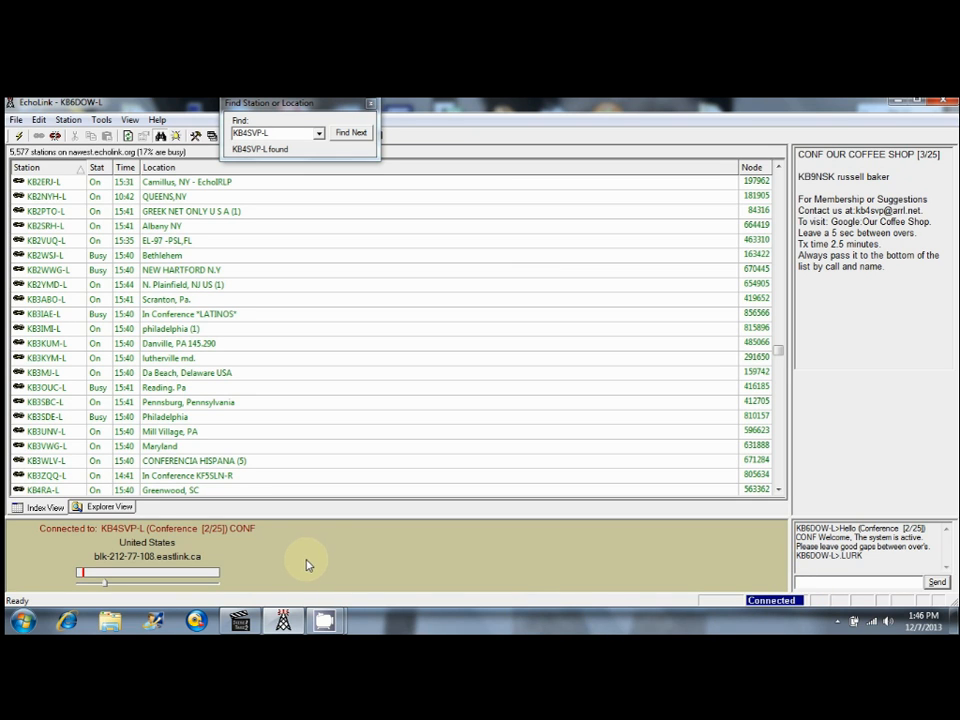
Step: Switch back to EchoProducer's Conference Controller and review its station listing and its Conference and Connect commands
left_click(248, 623)
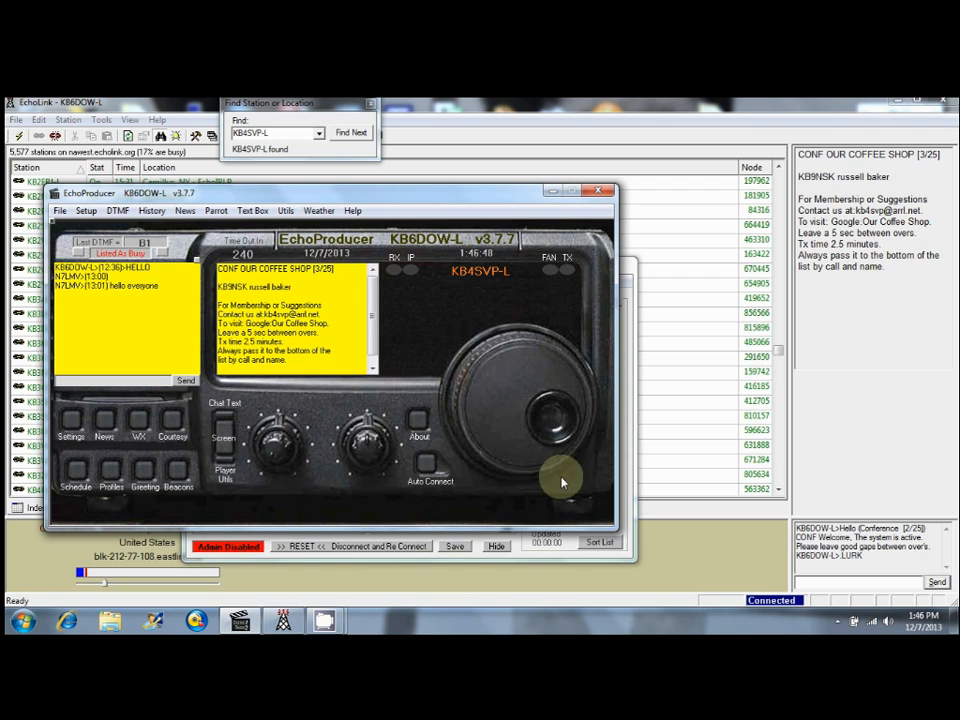
left_click(628, 273)
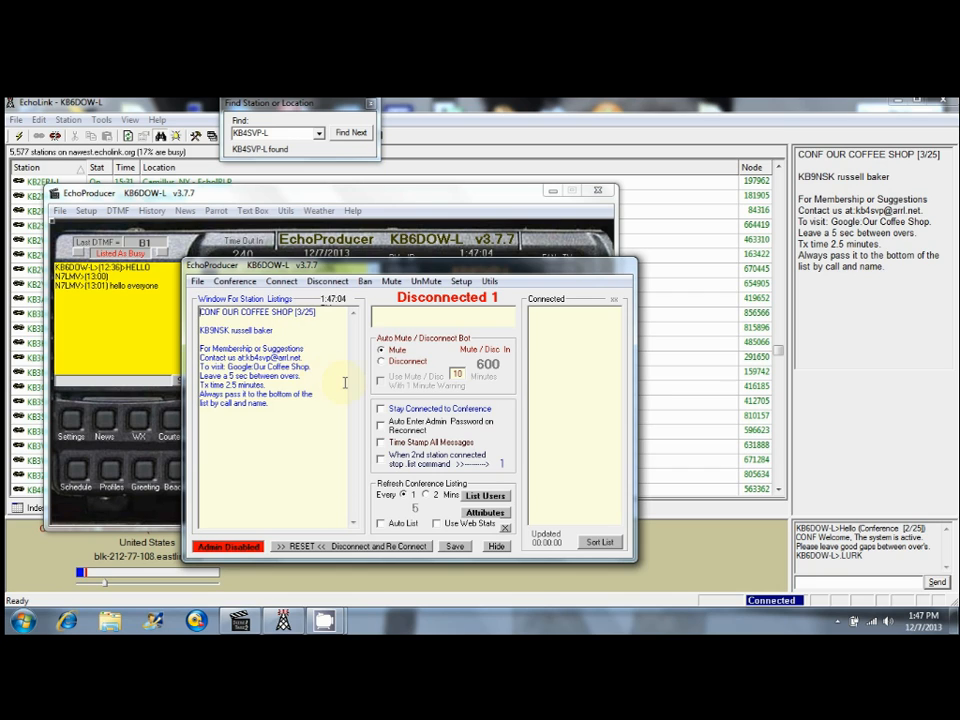
left_click(236, 281)
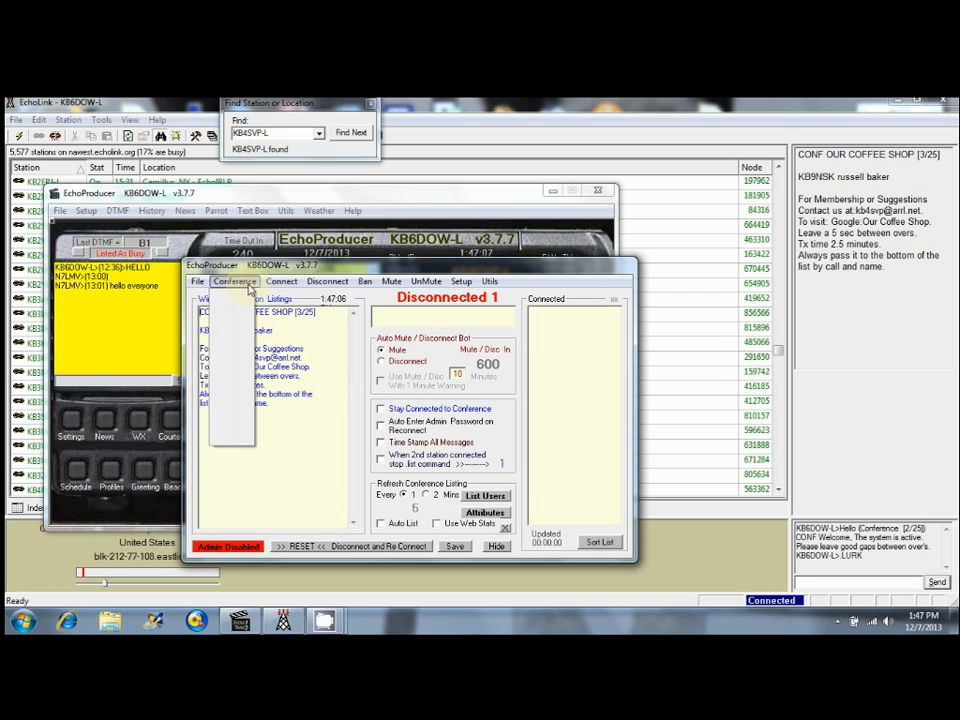
mouse_move(281, 283)
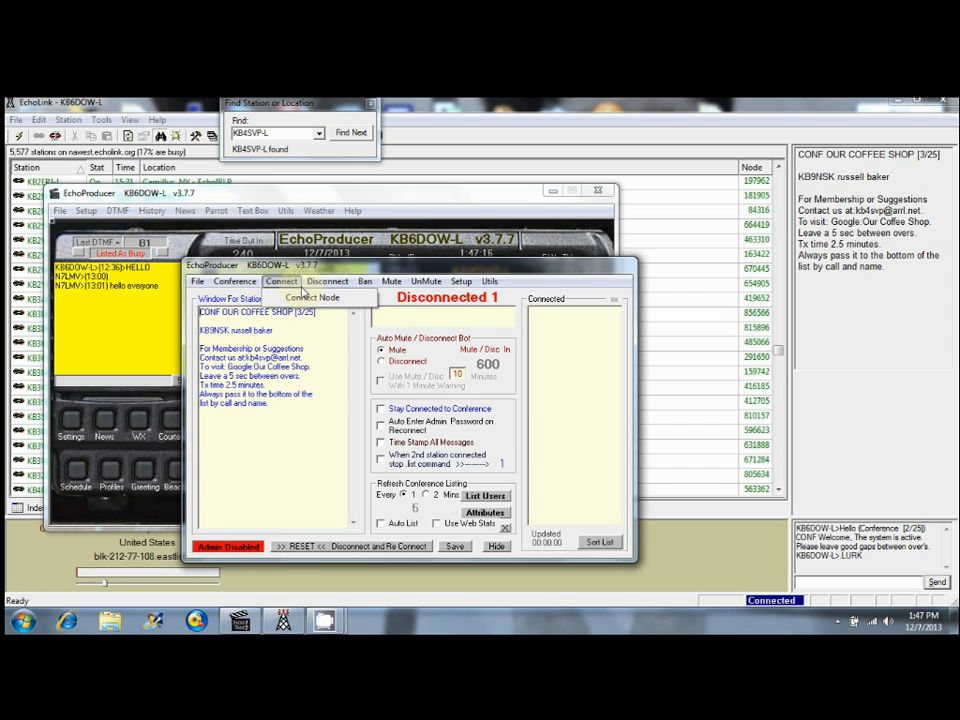
Step: In the conference setup, enter KB4SVP-L as the first conference name, replace its sysop password and save the data
mouse_move(475, 290)
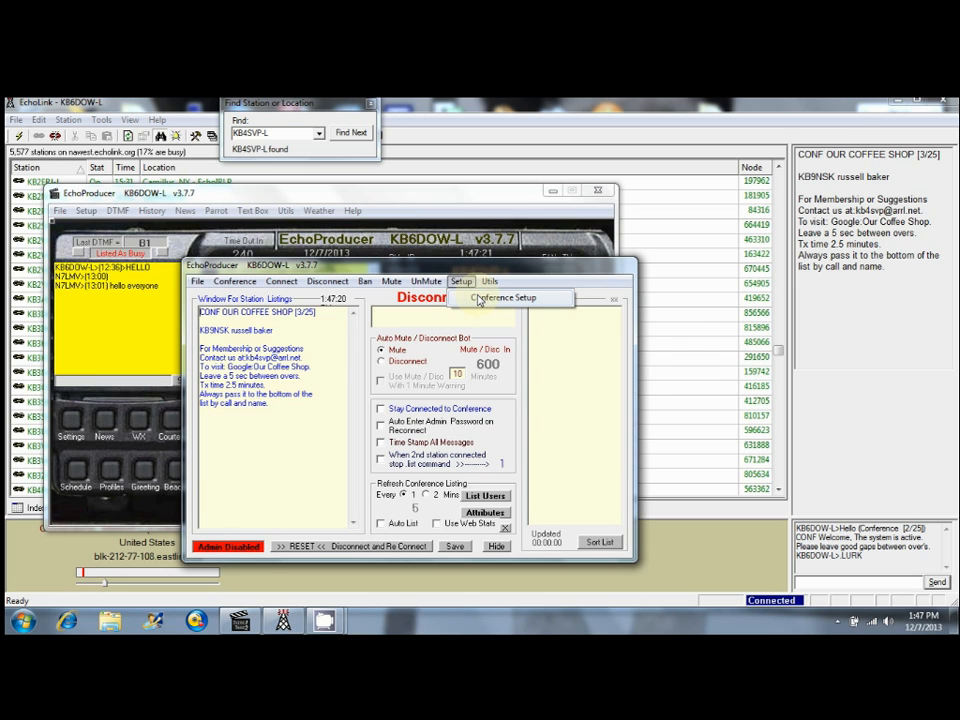
left_click(486, 300)
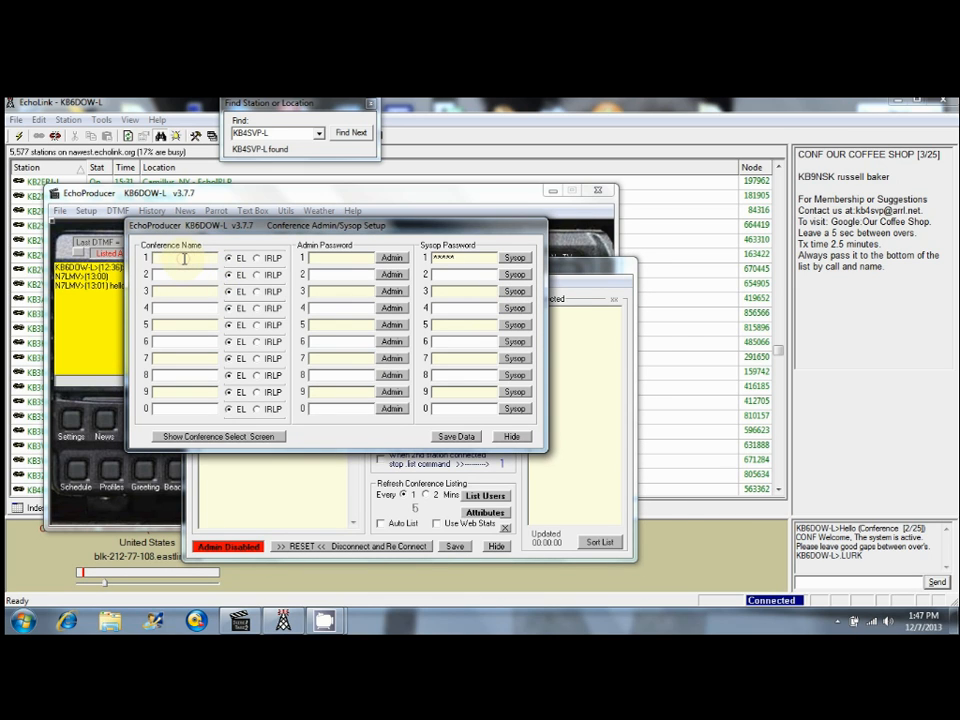
type("KB4SVP-L")
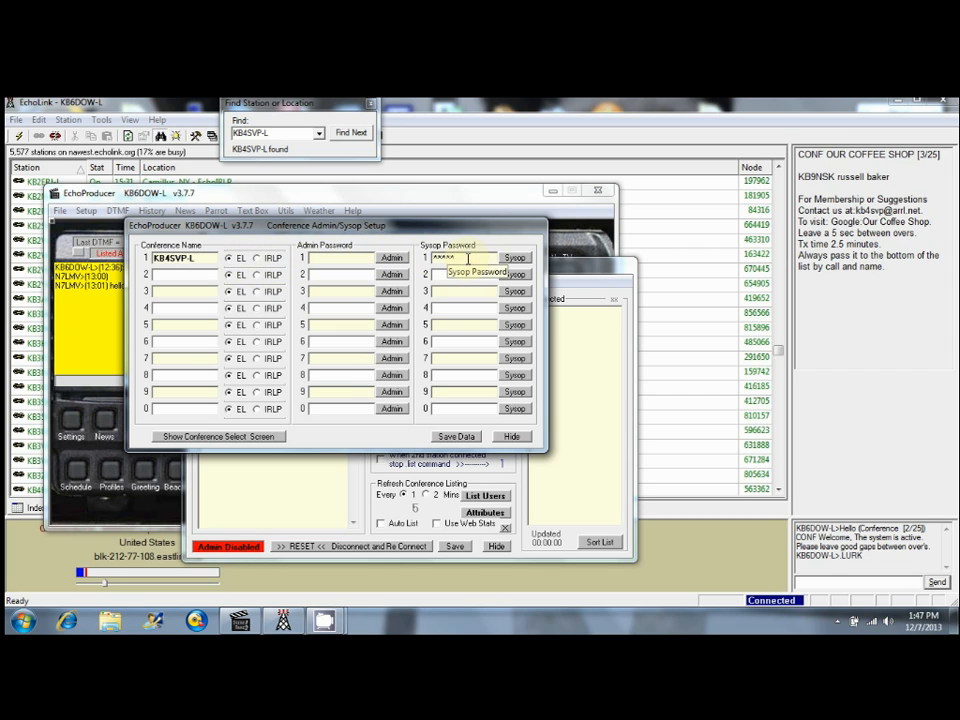
left_click_drag(467, 258, 431, 260)
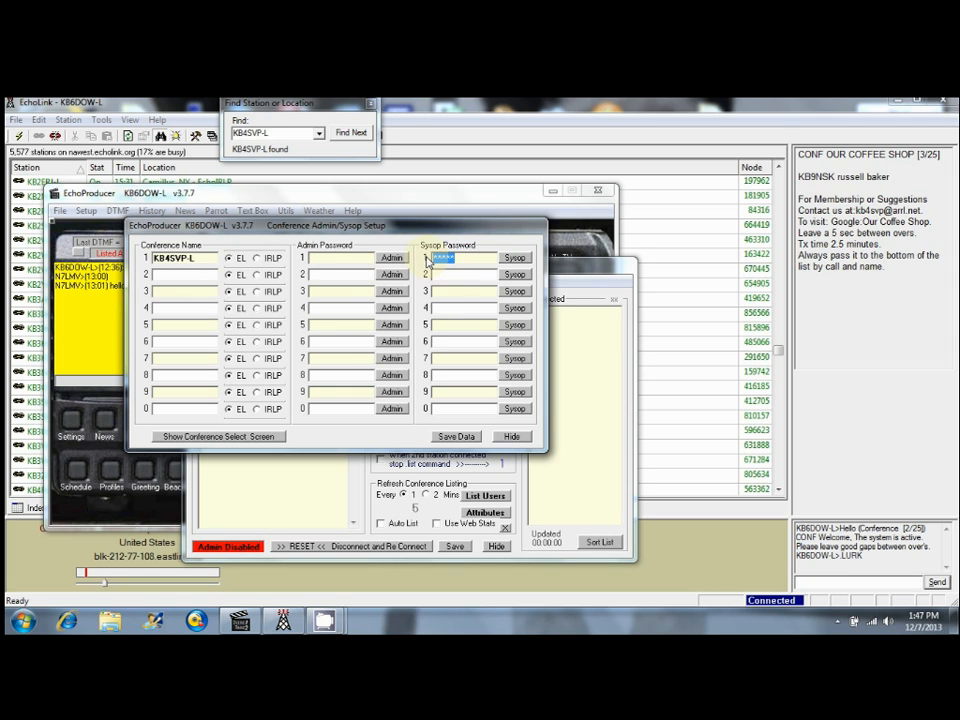
type("****")
left_click(459, 438)
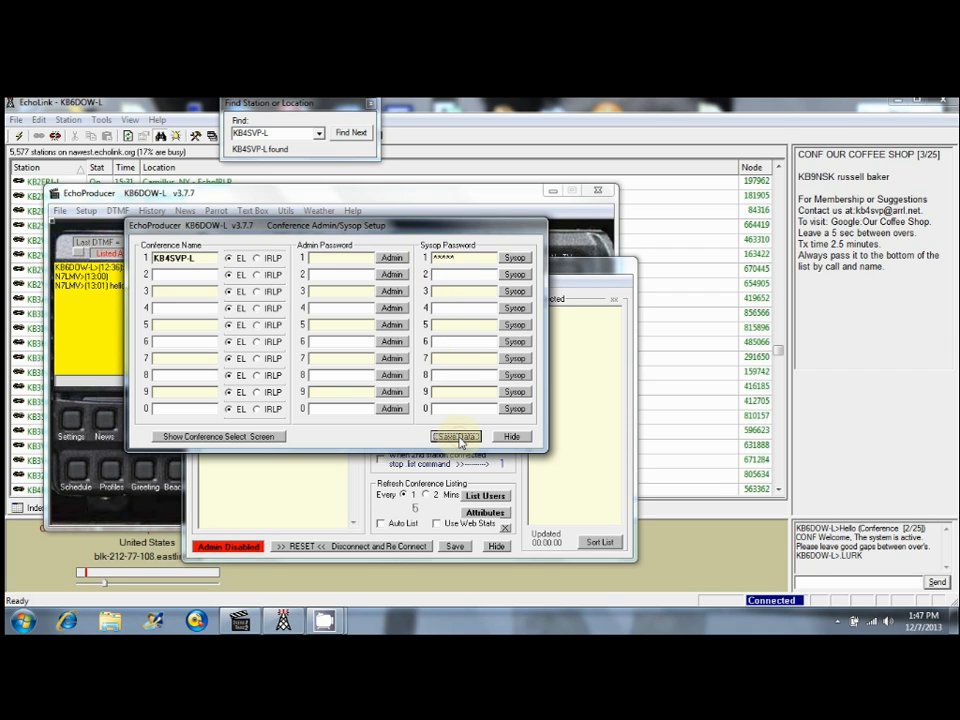
left_click(512, 438)
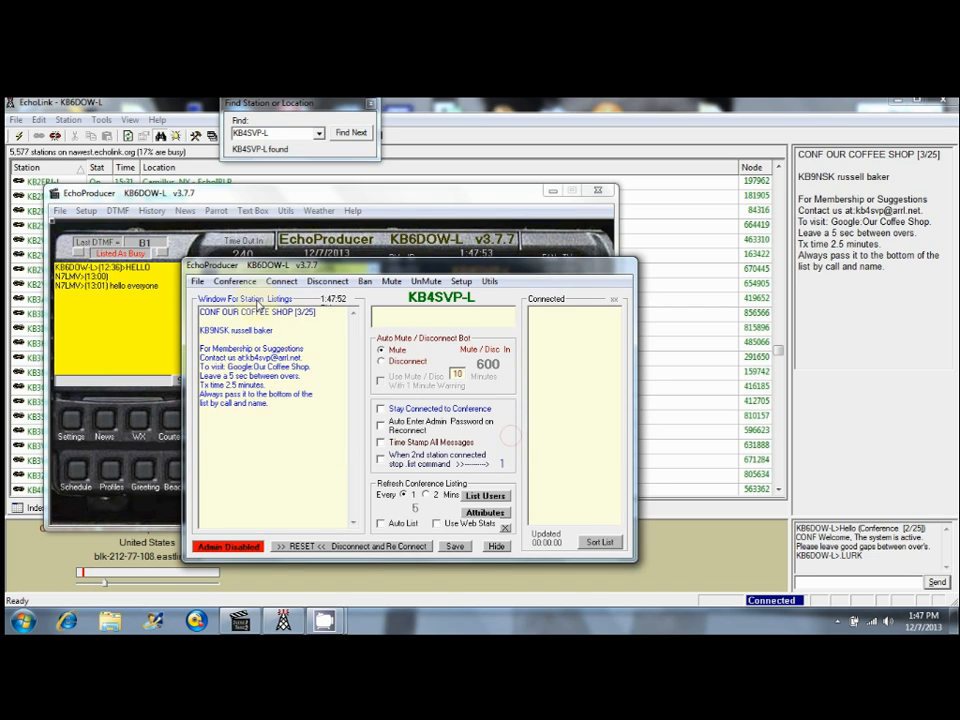
Step: Select KB4SVP-L as the conference to control and review the available Mute commands
left_click(240, 282)
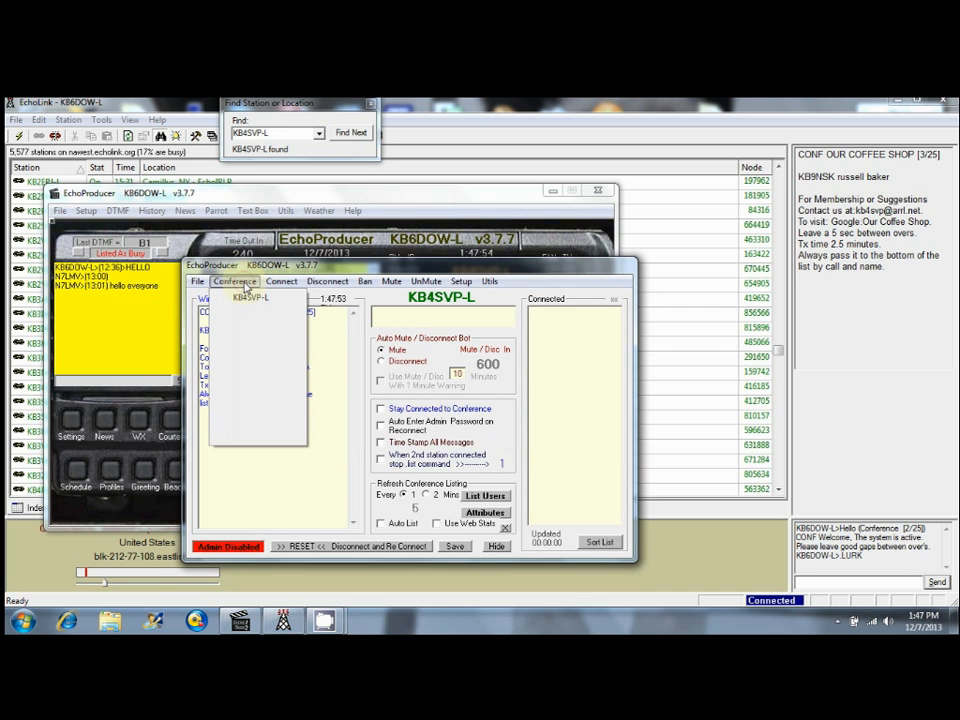
left_click(249, 300)
left_click(391, 281)
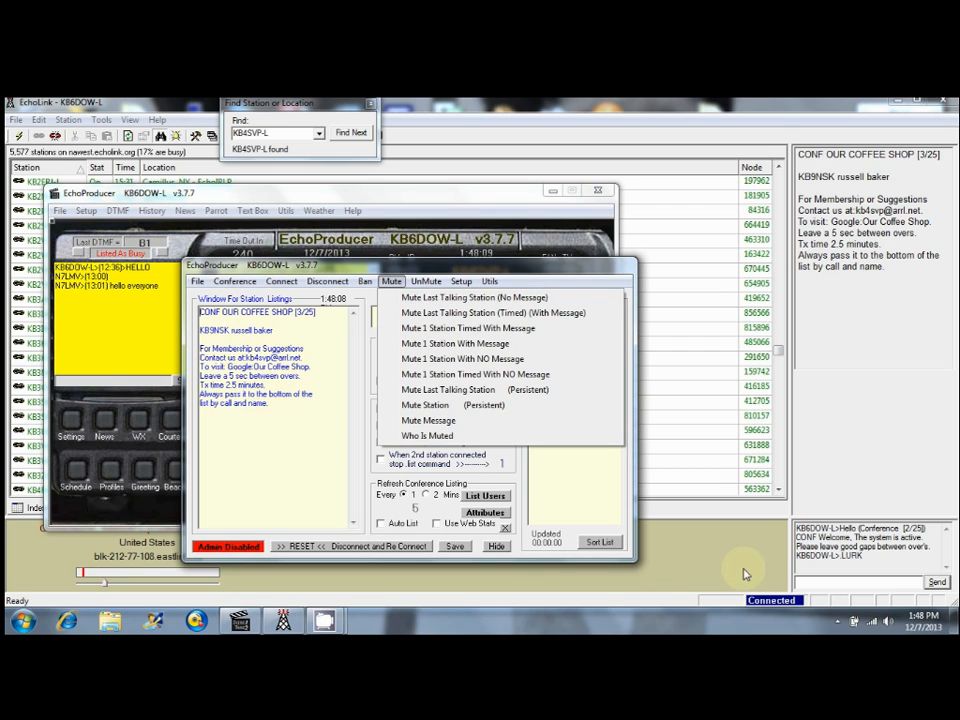
left_click(819, 584)
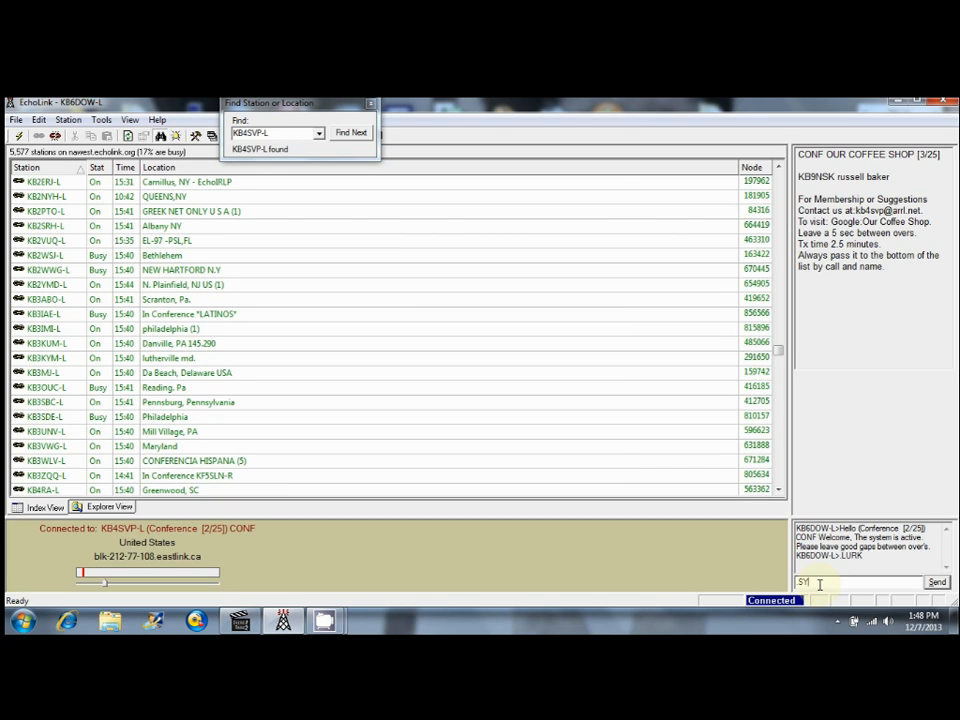
key("BackSpace")
key("BackSpace")
key("BackSpace")
key("BackSpace")
key("BackSpace")
key("BackSpace")
key("BackSpace")
key("BackSpace")
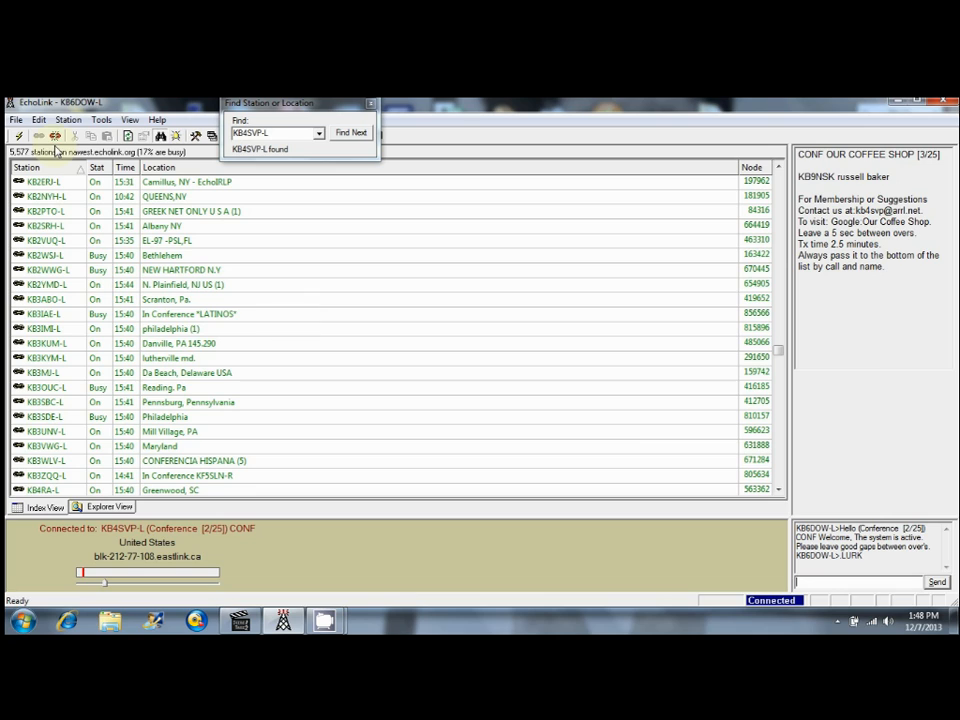
Step: Disconnect from the KB4SVP-L conference in EchoLink, then save and reconnect through EchoProducer's Conference Controller
left_click(57, 138)
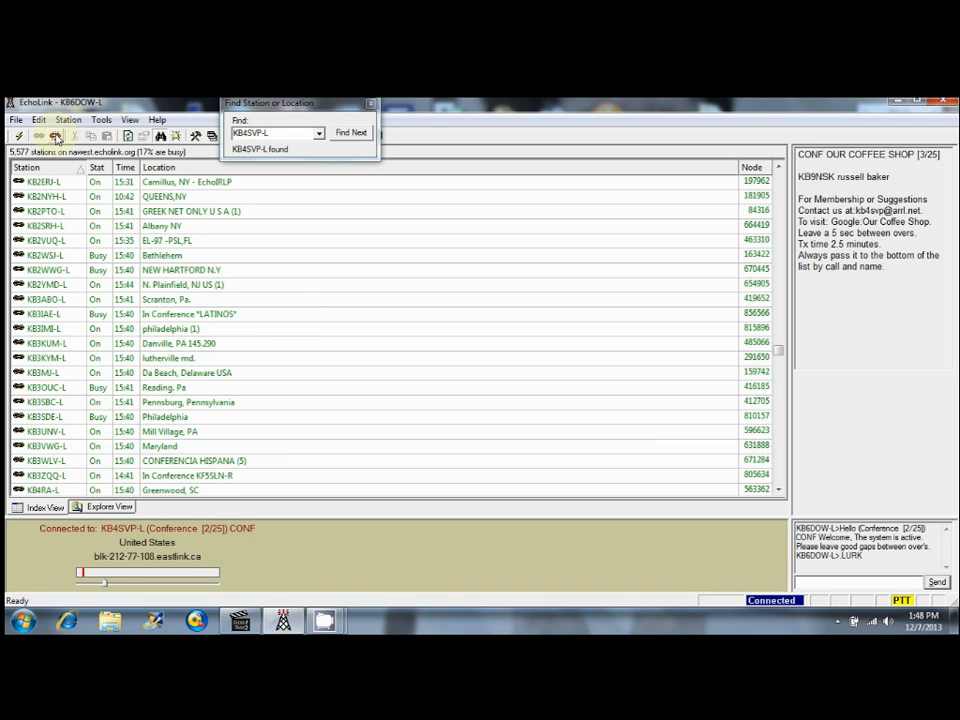
left_click(237, 625)
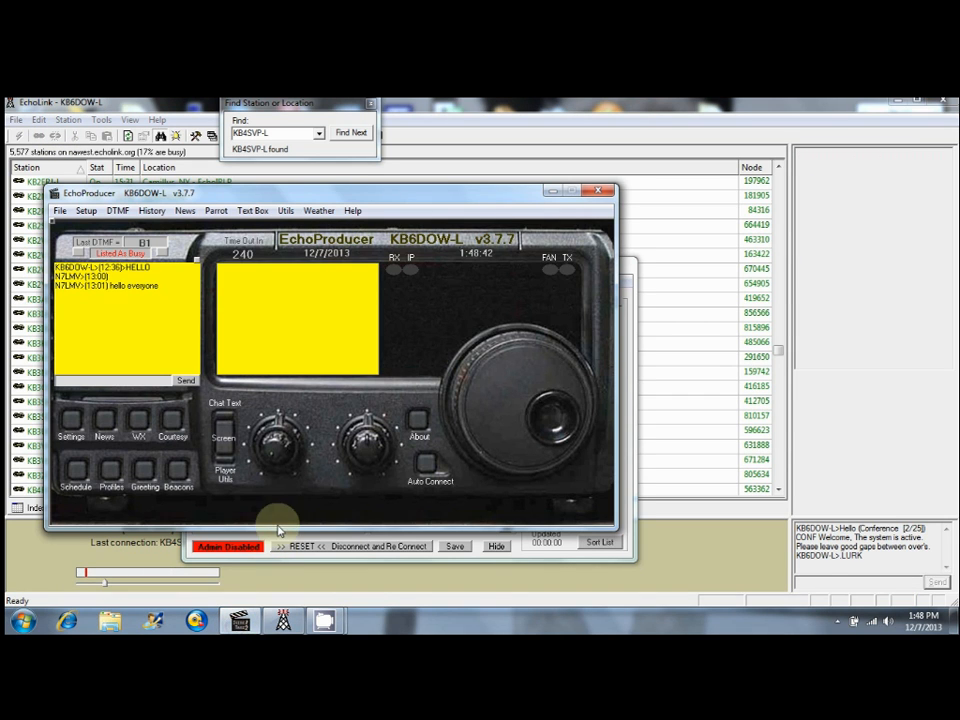
left_click(626, 495)
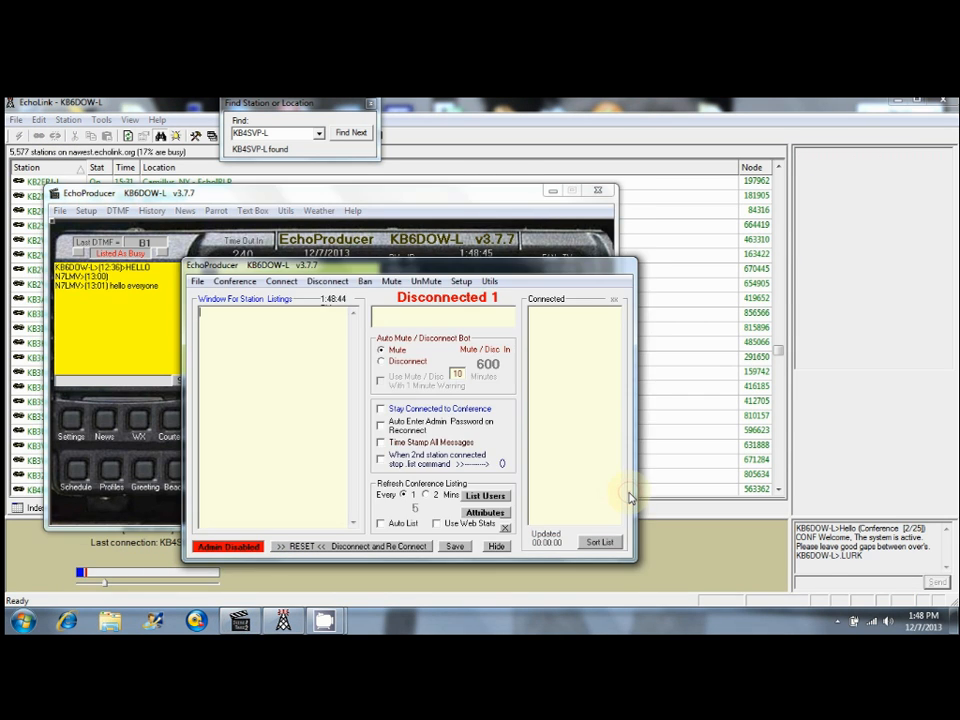
left_click(458, 549)
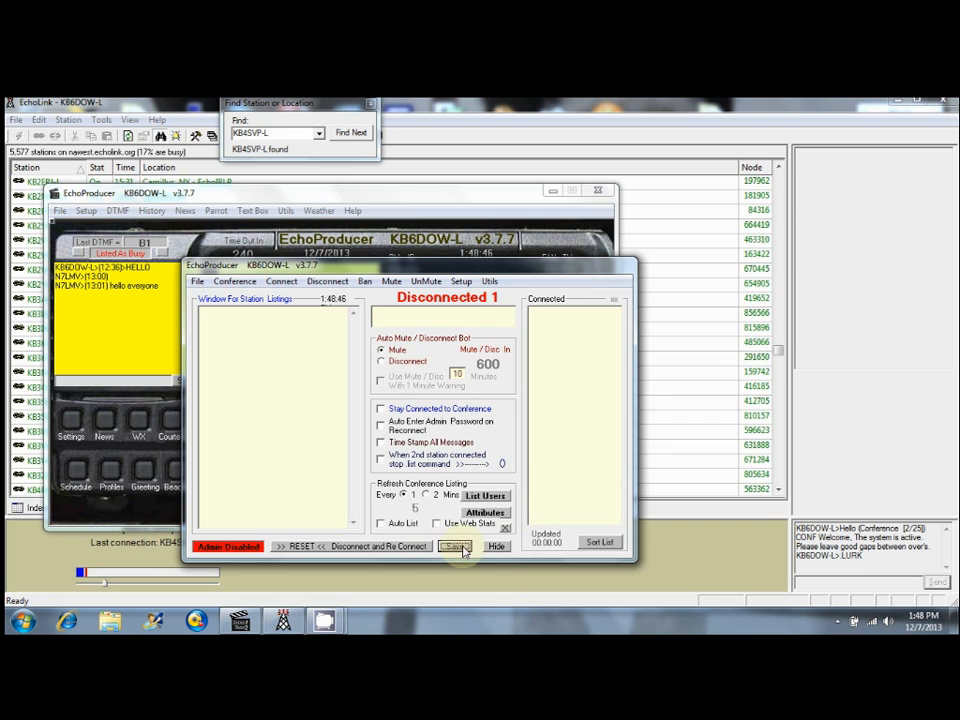
left_click(390, 547)
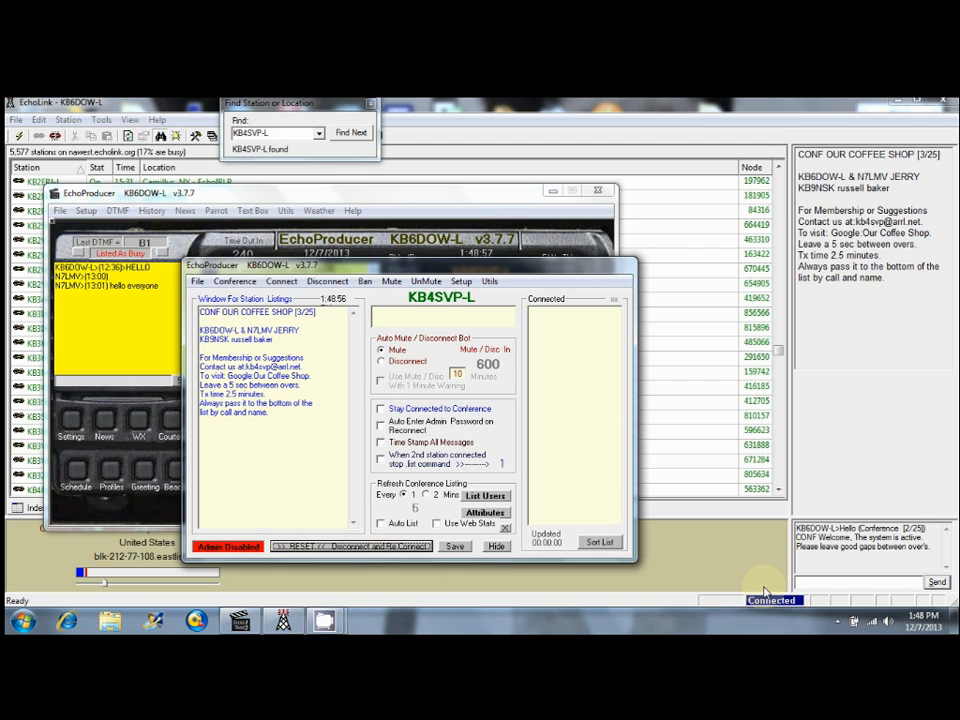
Step: Switch to EchoLink and send the .sysop command with the sysop password as a text message to the conference
left_click(818, 580)
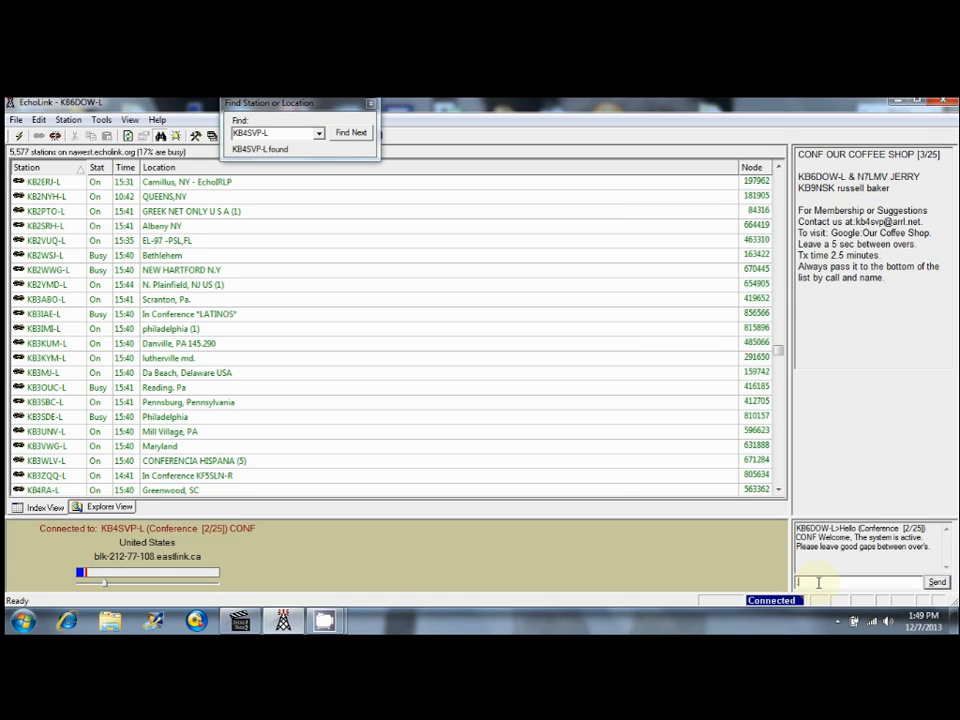
key("Return")
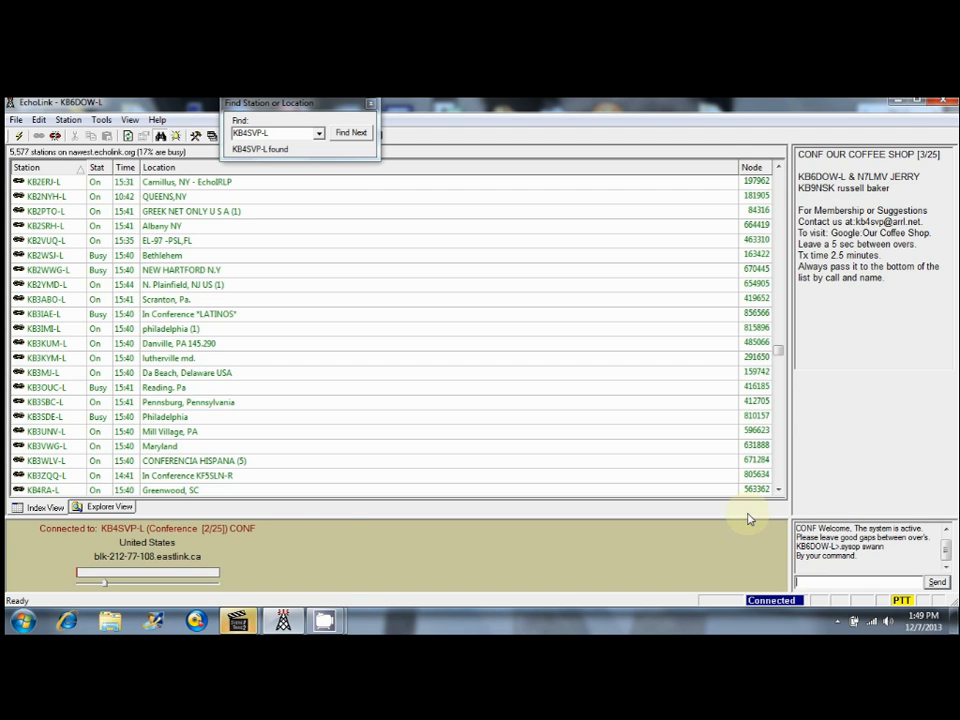
Step: Switch back to EchoProducer's Conference Controller and review its Connect, Disconnect, Ban, Mute, UnMute, Setup and Utils commands
mouse_move(282, 614)
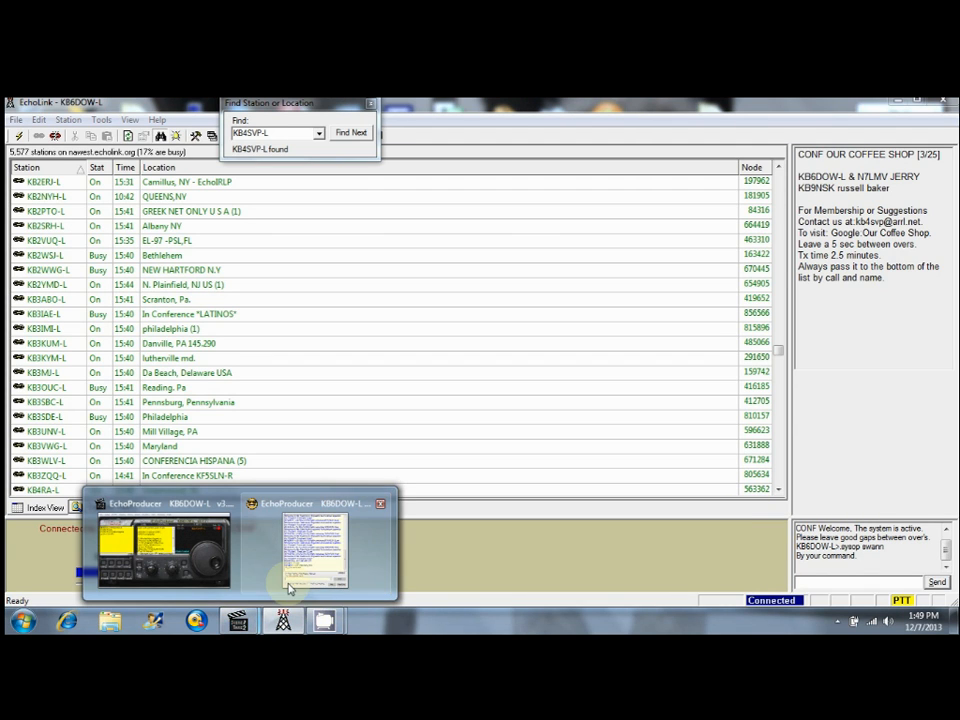
left_click(289, 589)
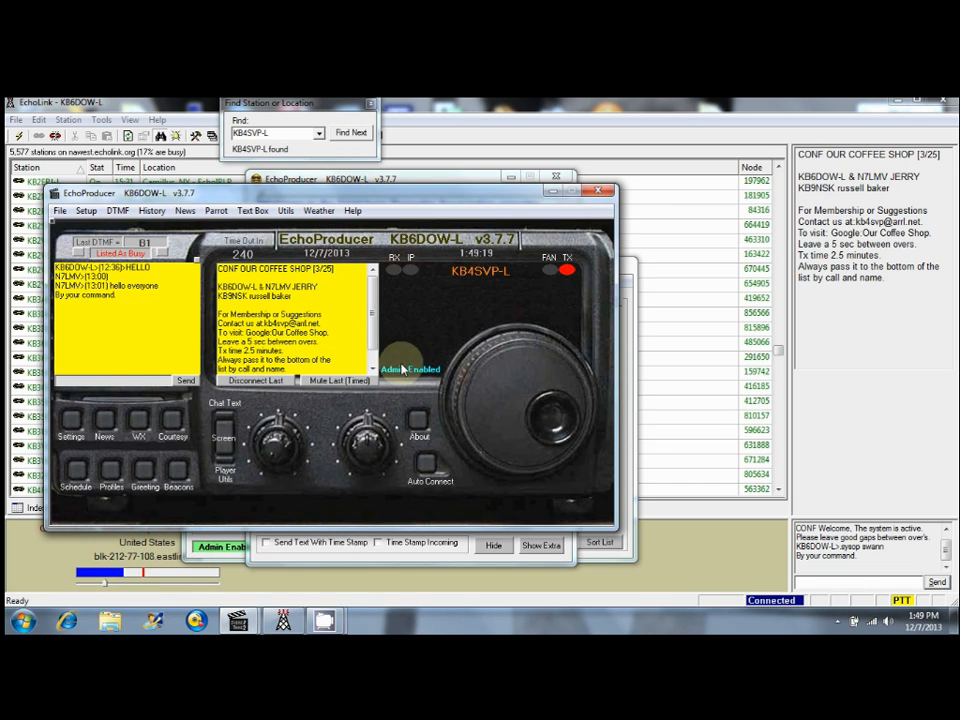
left_click(590, 533)
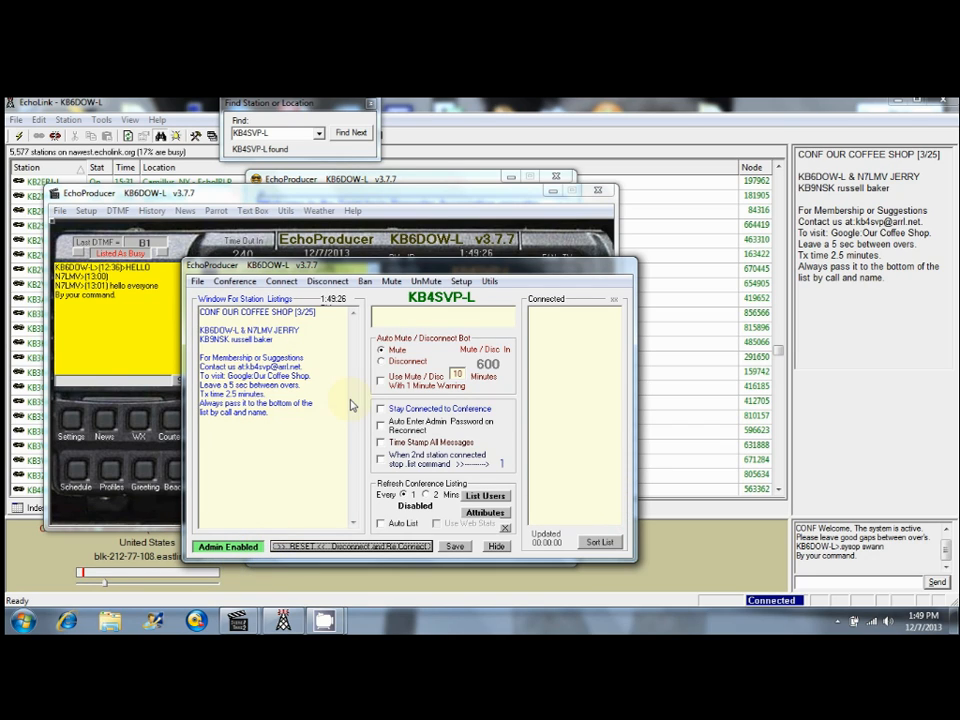
left_click(280, 285)
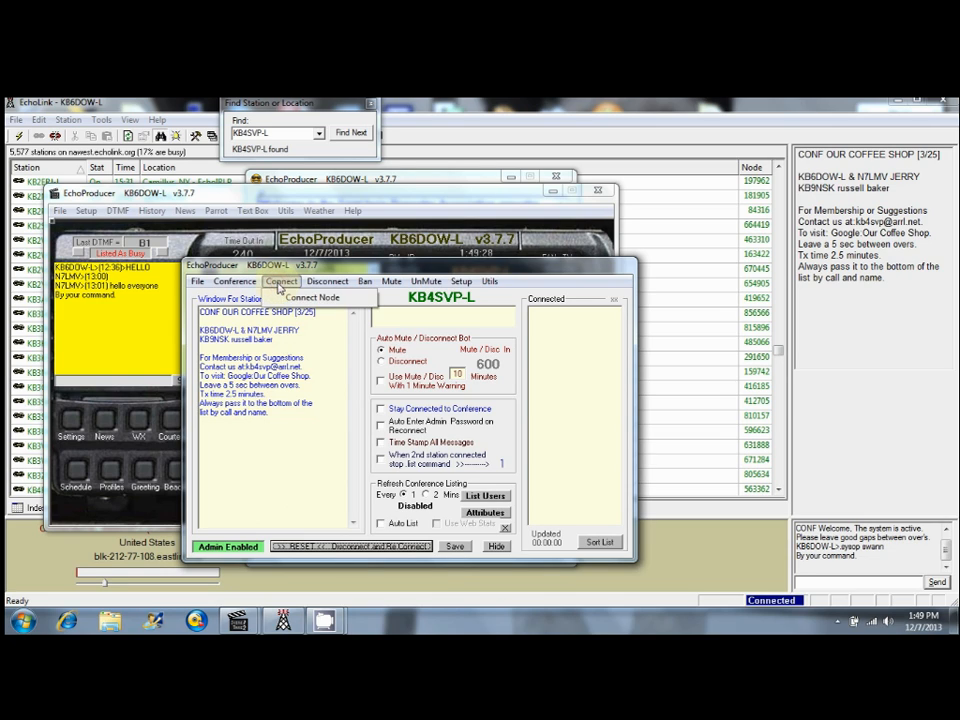
mouse_move(325, 281)
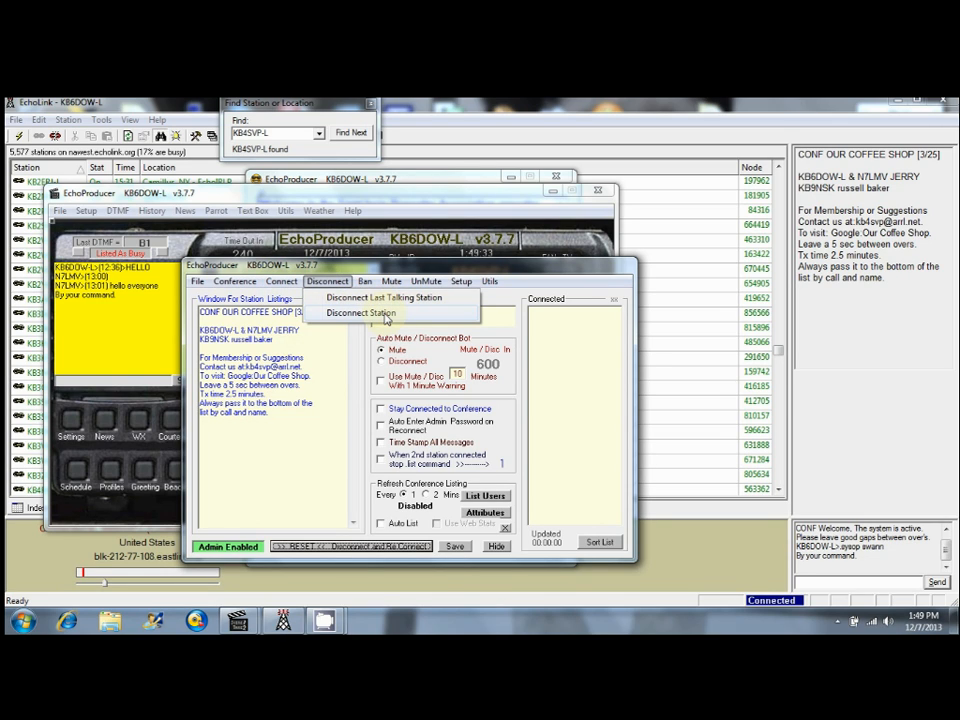
mouse_move(366, 283)
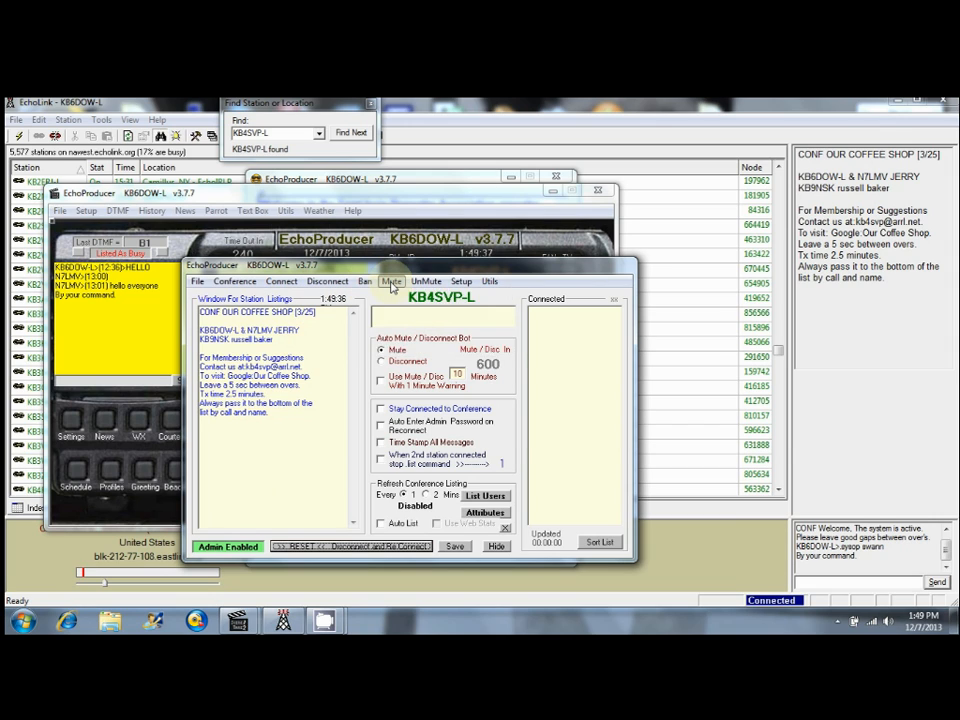
mouse_move(424, 286)
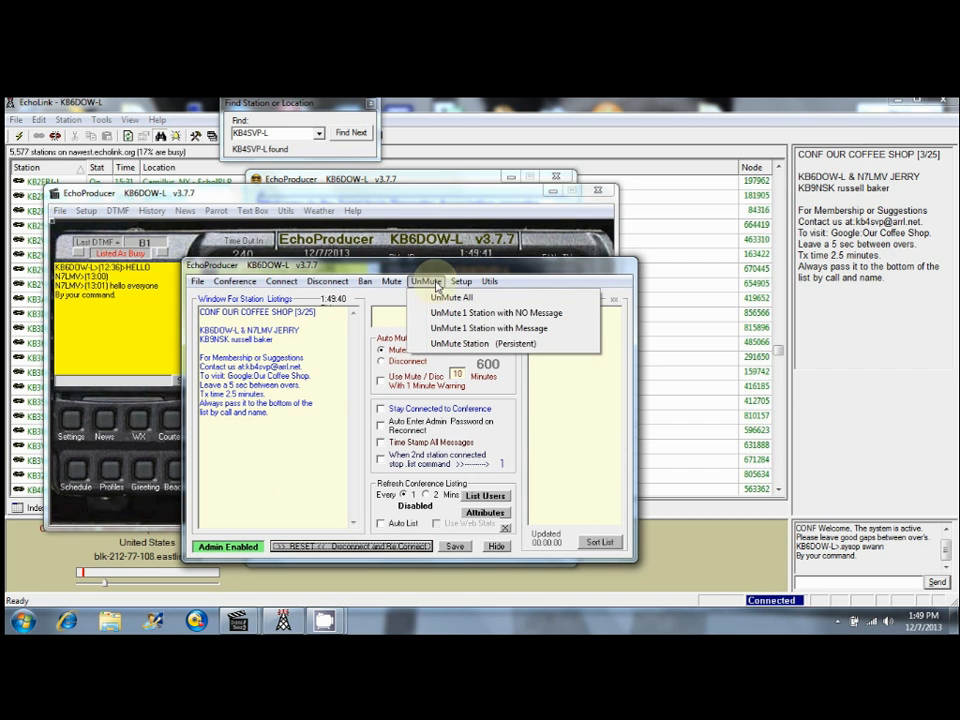
mouse_move(461, 288)
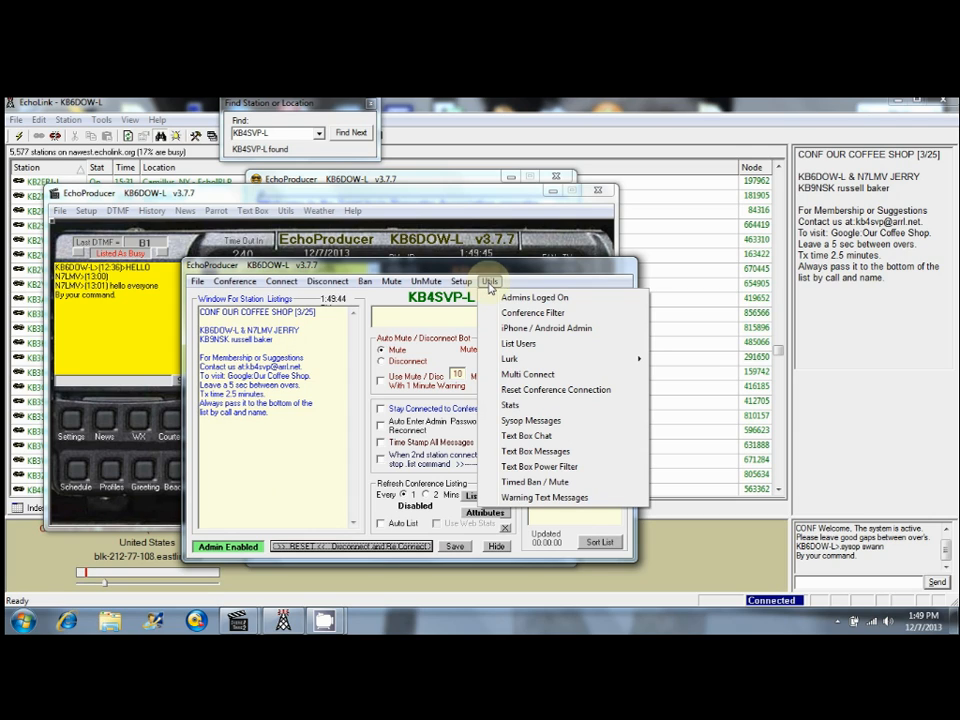
Step: Apply the Lurk command to the KB4SVP-L conference and hide the Conference Controller
mouse_move(513, 359)
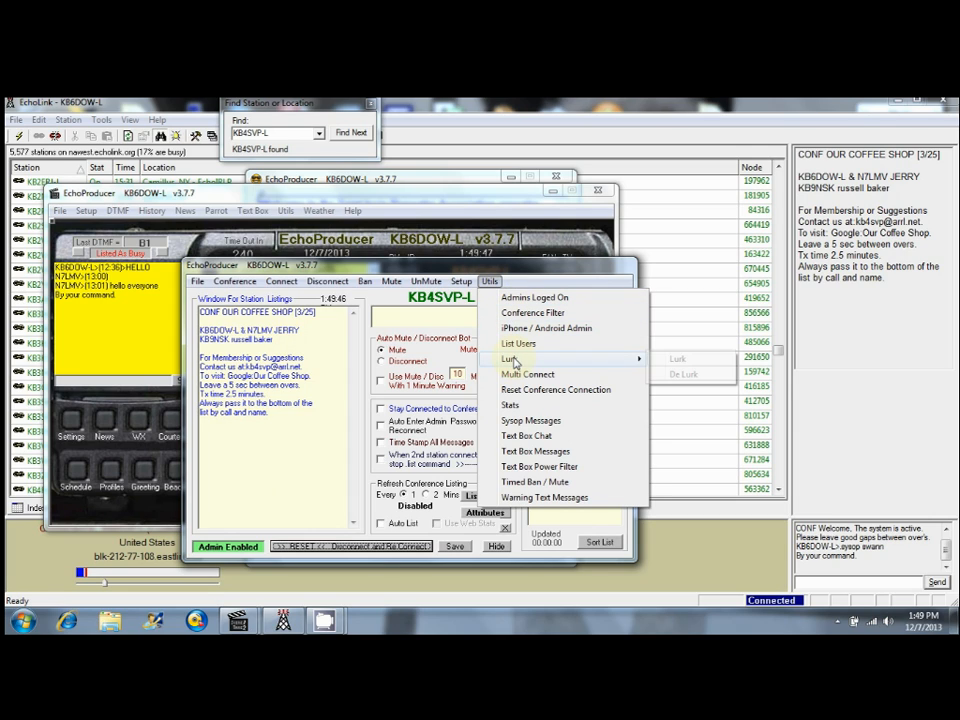
left_click(679, 362)
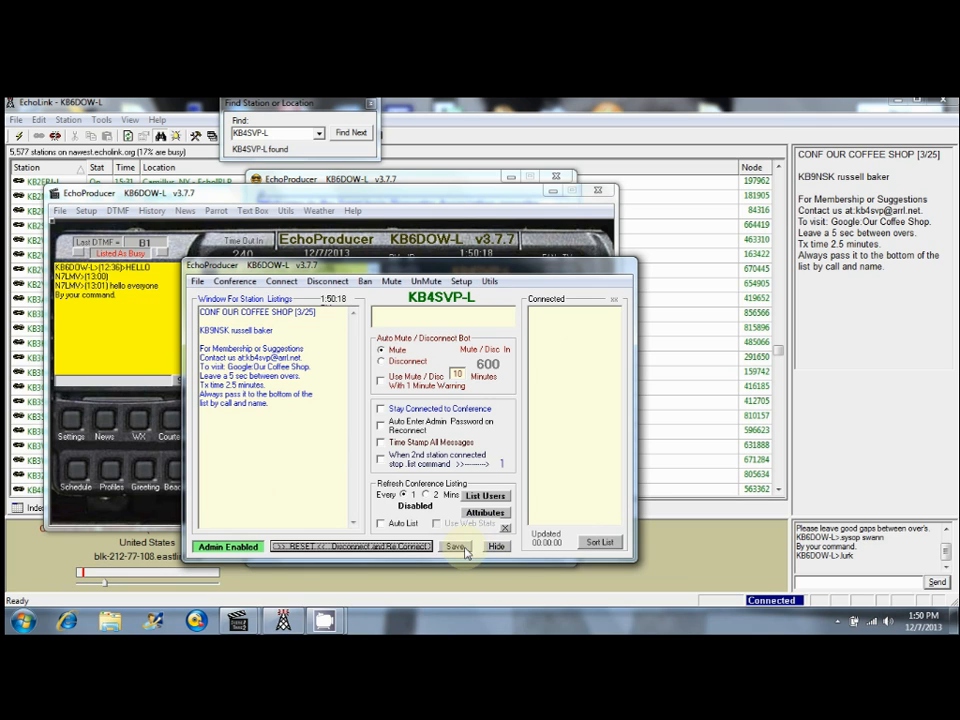
left_click(496, 547)
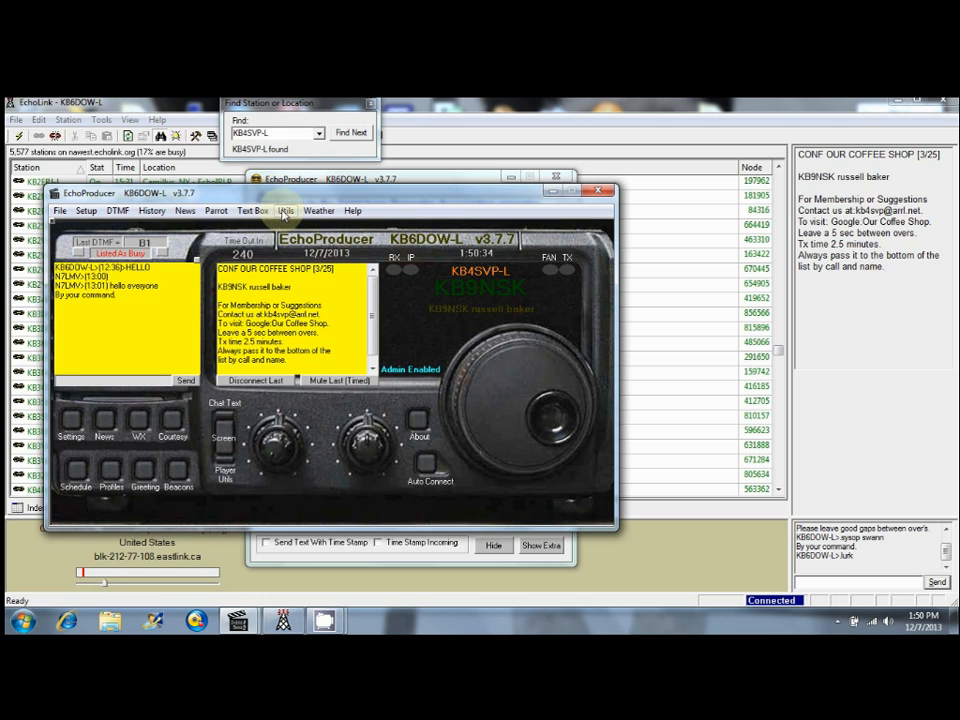
Step: Open the Restart and Close Down settings
left_click(285, 211)
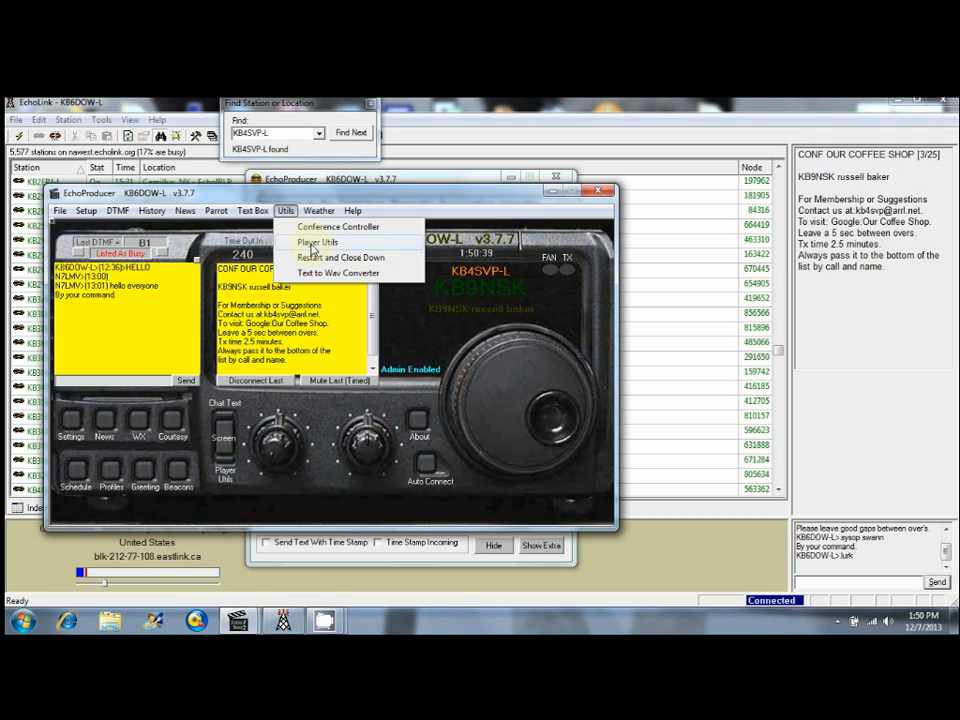
left_click(314, 261)
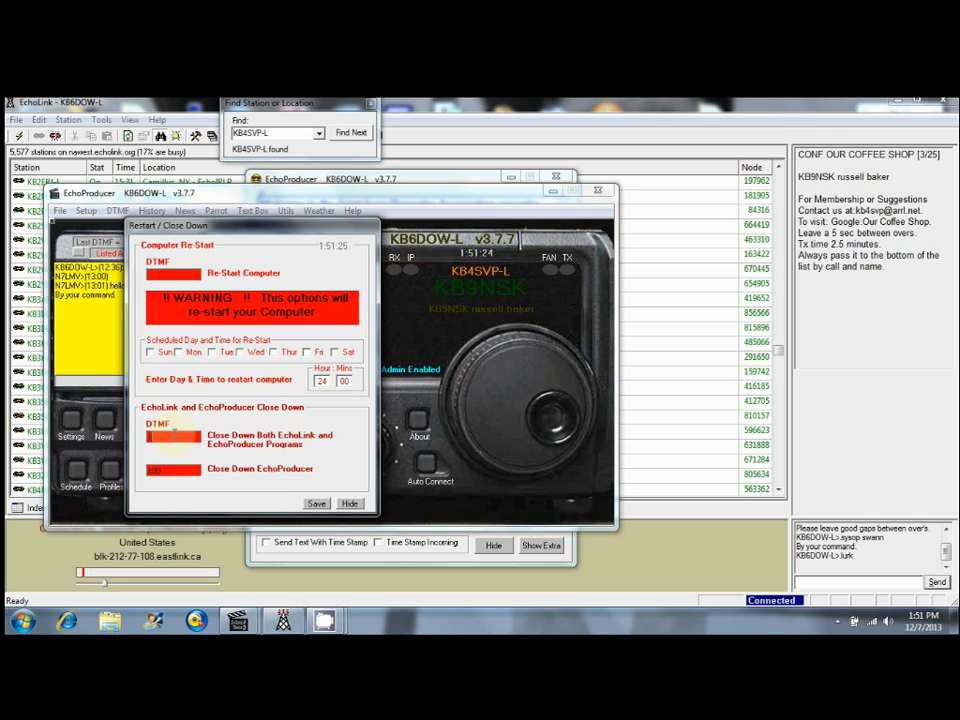
type("6")
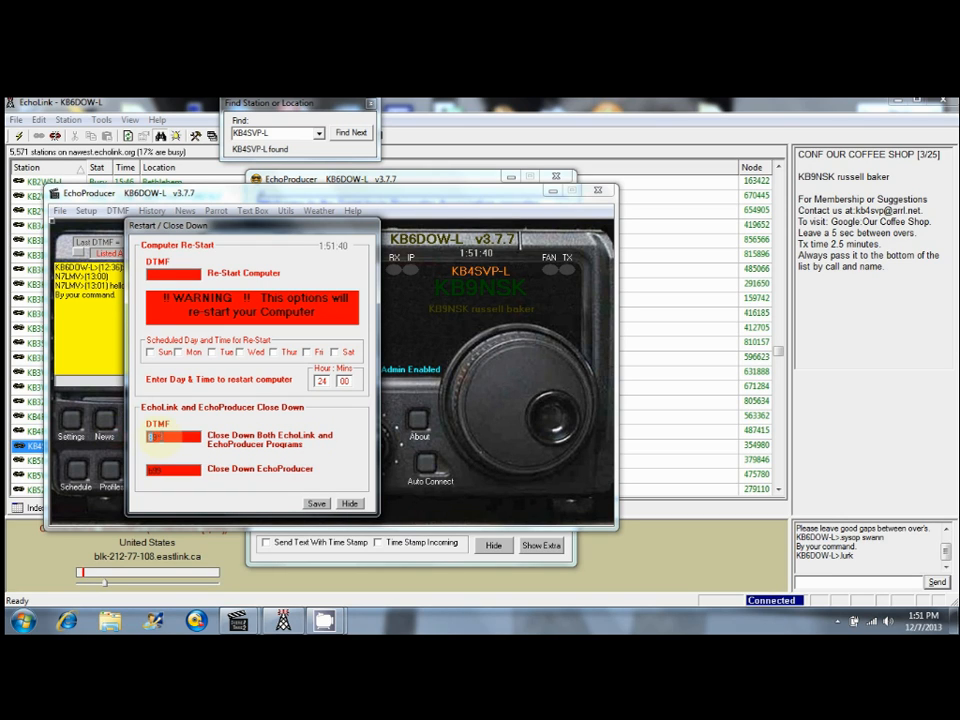
left_click_drag(164, 437, 138, 436)
key("Delete")
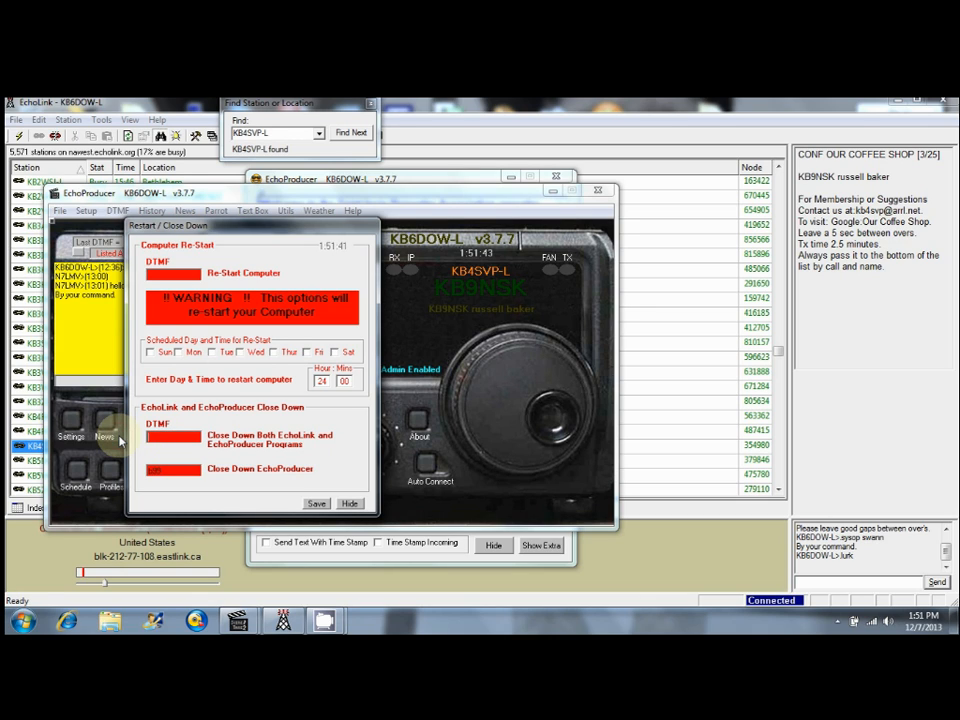
Step: Clear the DTMF code for closing down EchoProducer alone
left_click_drag(186, 469, 166, 468)
left_click_drag(160, 469, 143, 476)
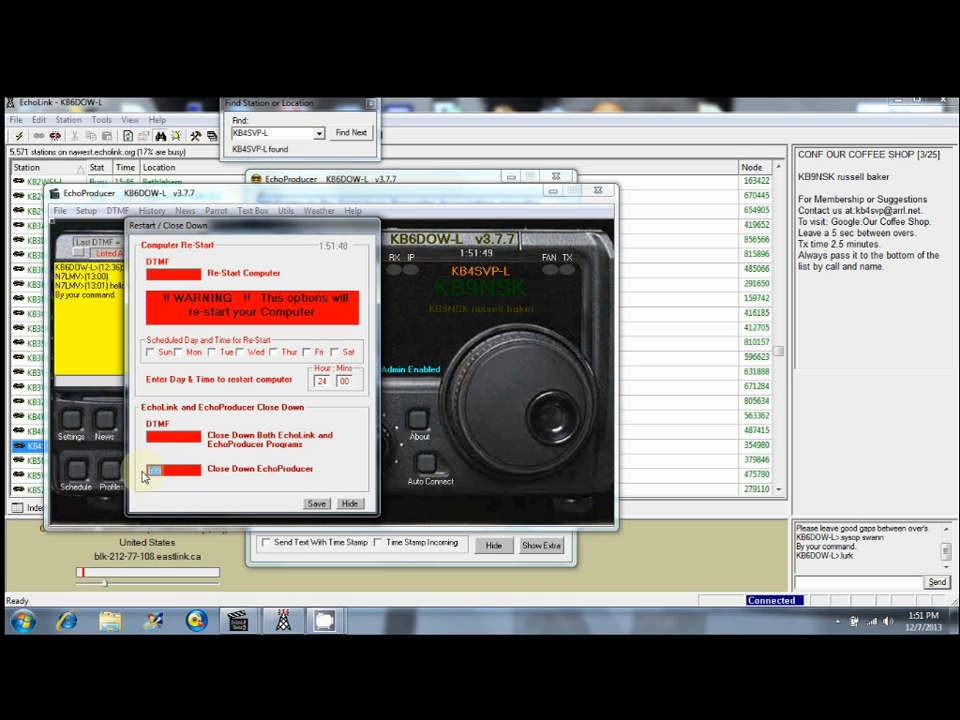
type("875")
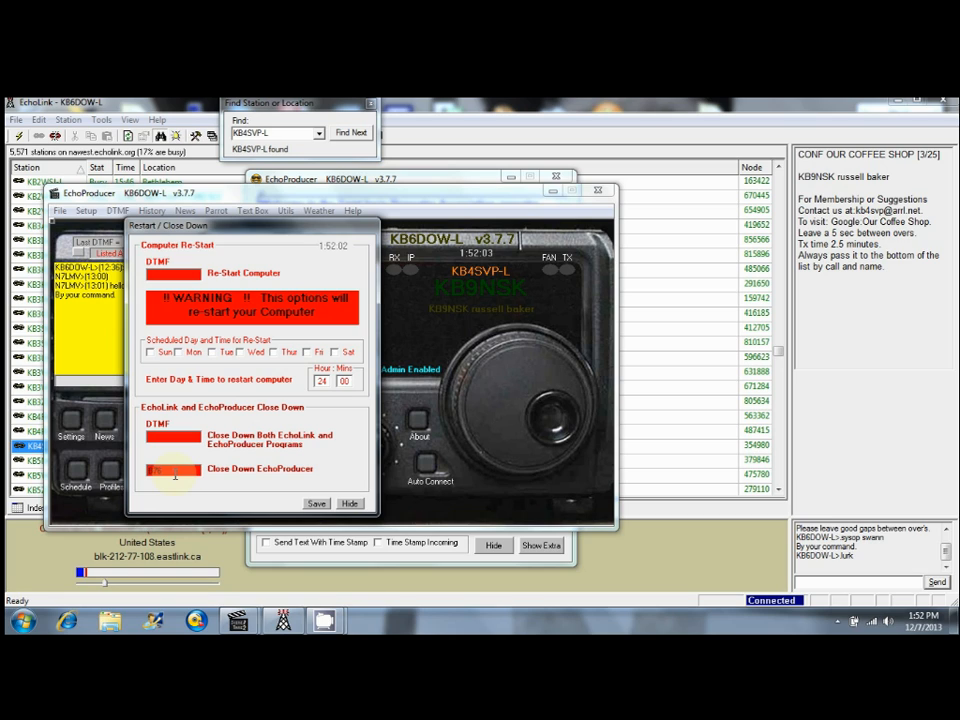
key("BackSpace")
key("BackSpace")
key("BackSpace")
Step: Save the Restart / Close Down settings and hide their window
left_click(316, 504)
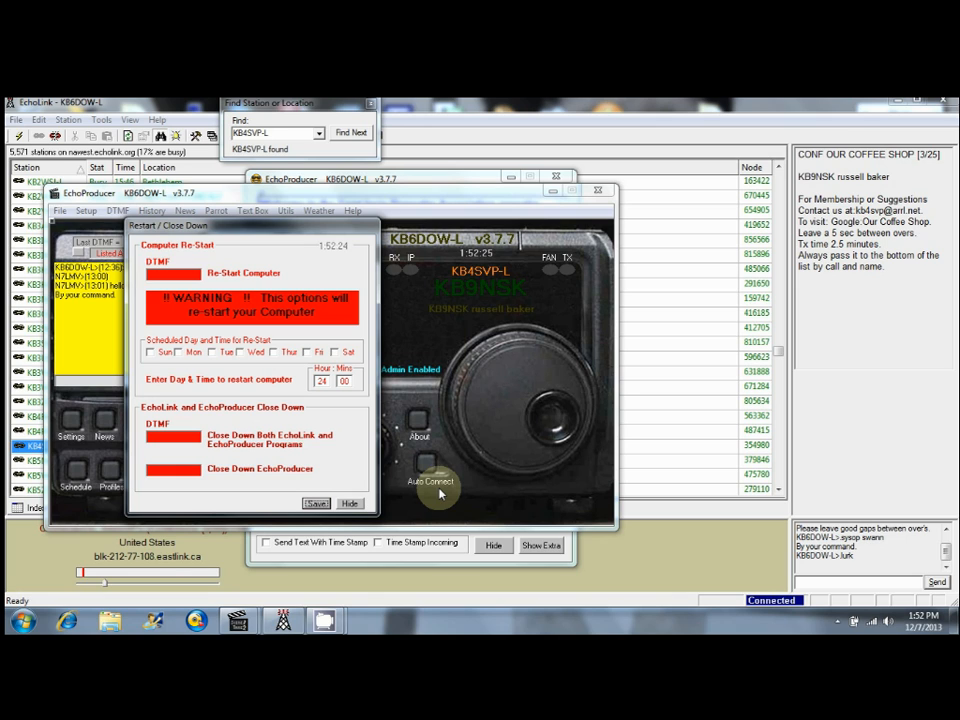
left_click(349, 504)
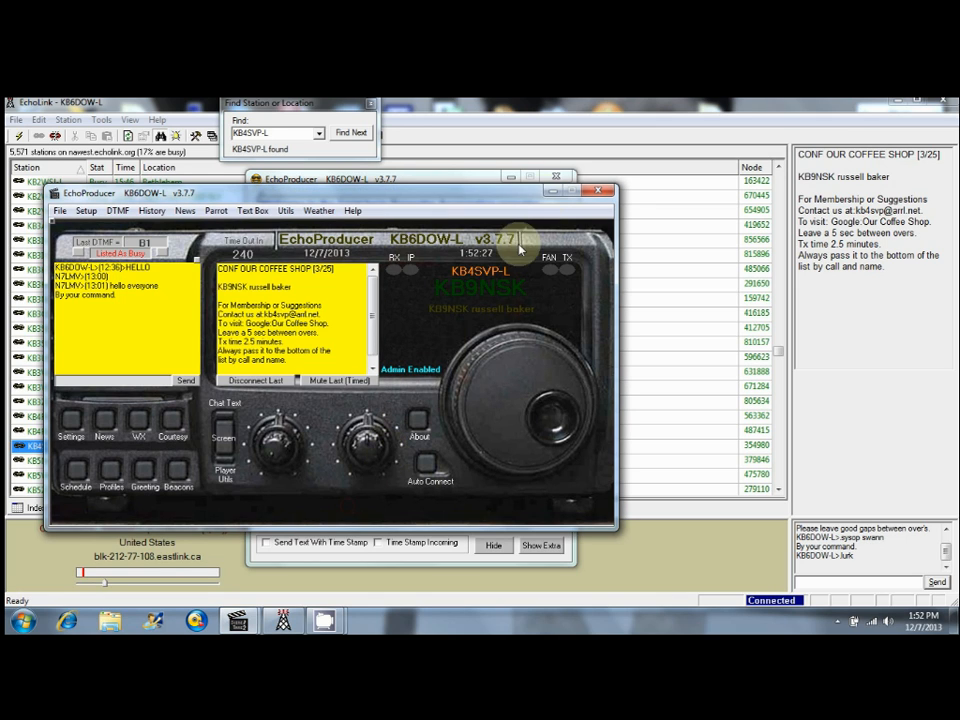
Step: Clear the desktop by minimizing EchoProducer, closing its chat box and the station finder, and minimizing EchoLink
left_click(549, 194)
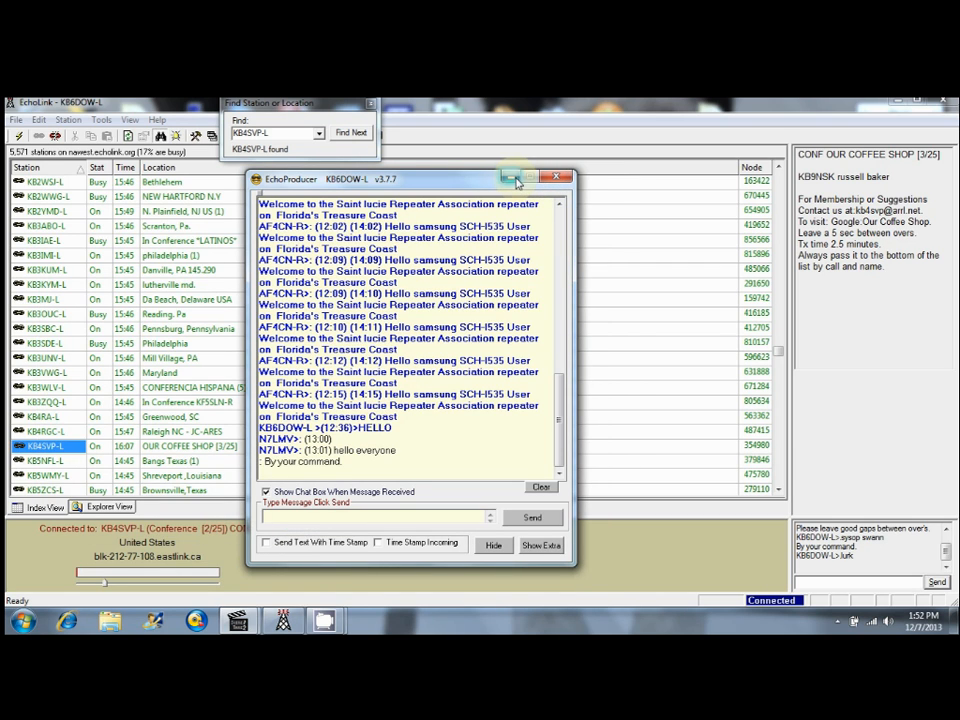
left_click(558, 180)
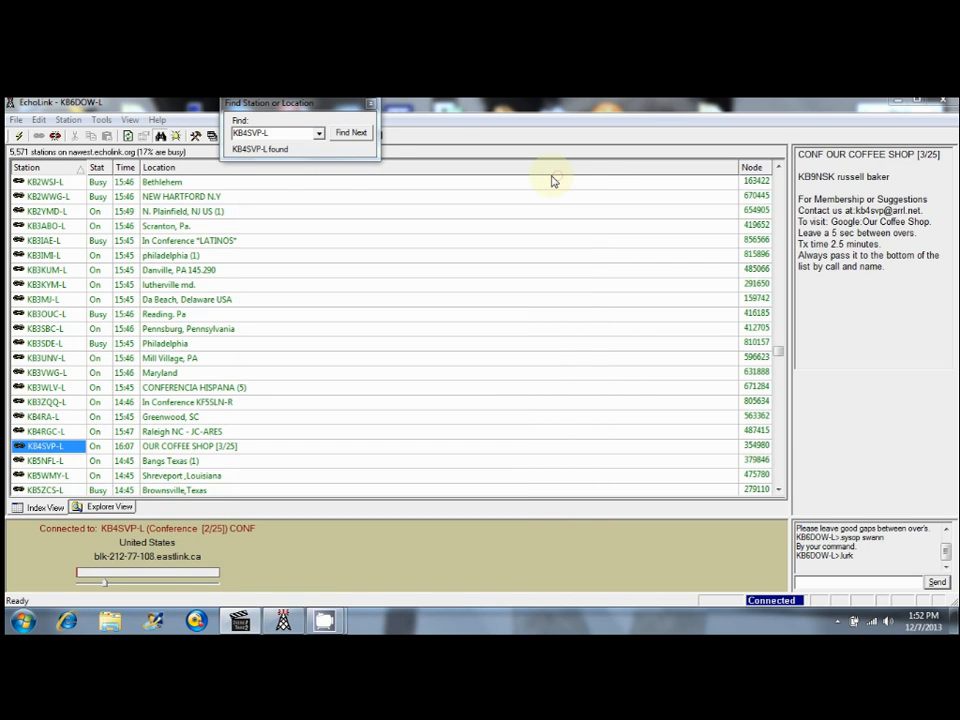
left_click(370, 104)
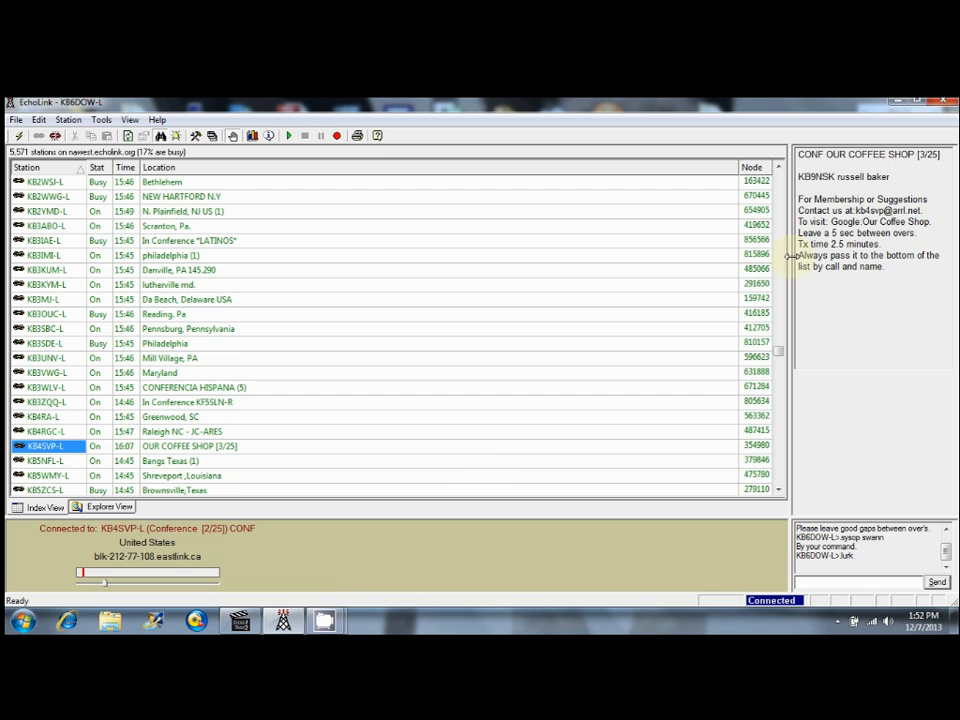
left_click(897, 101)
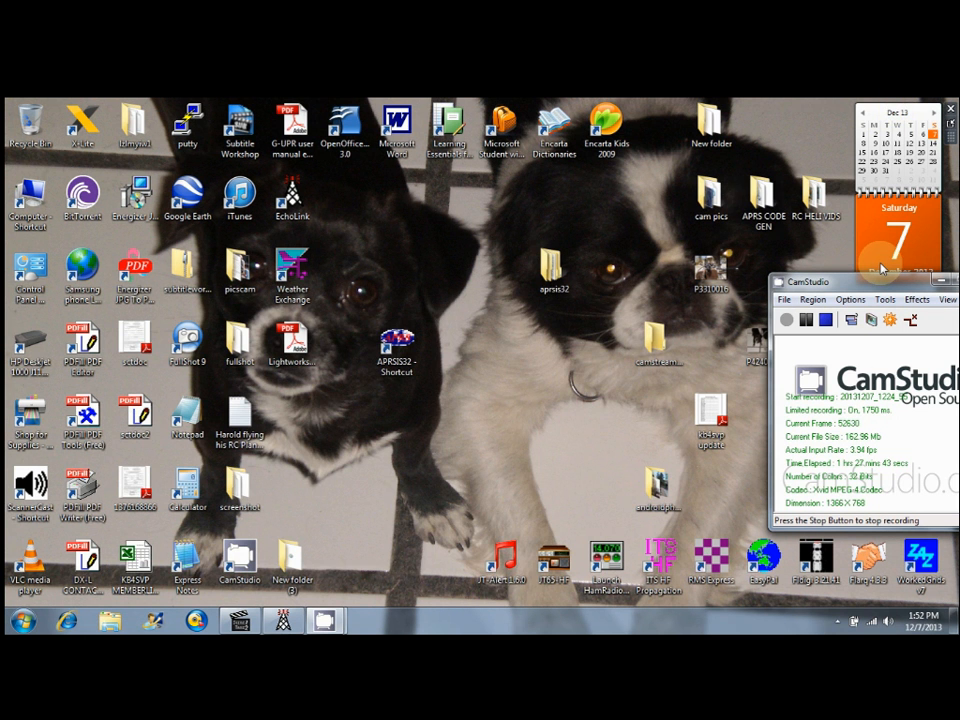
left_click_drag(885, 282, 693, 279)
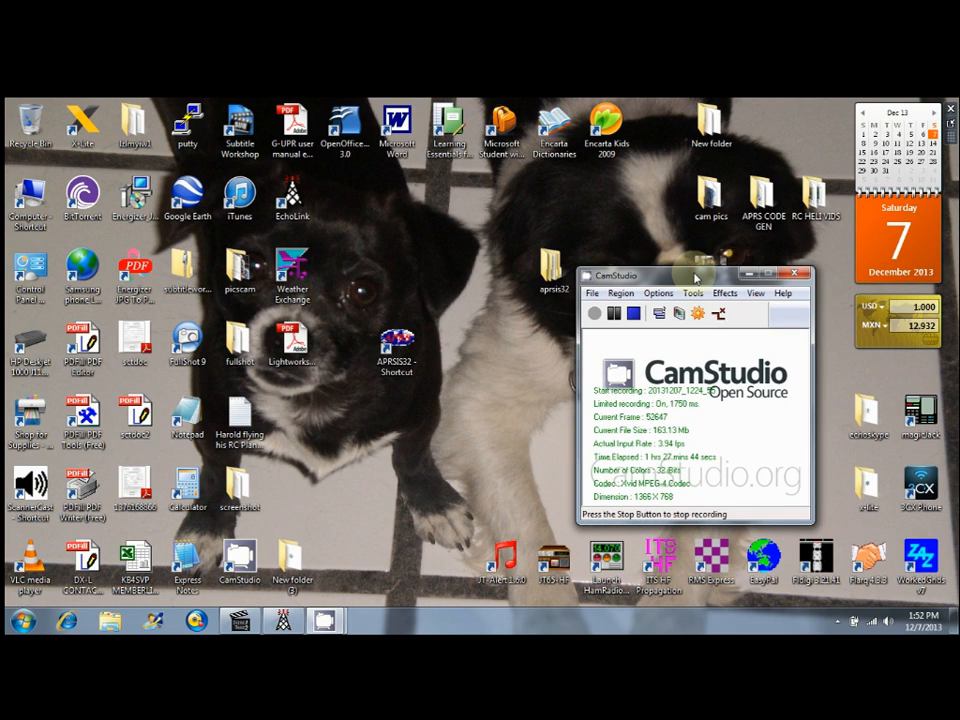
left_click(635, 314)
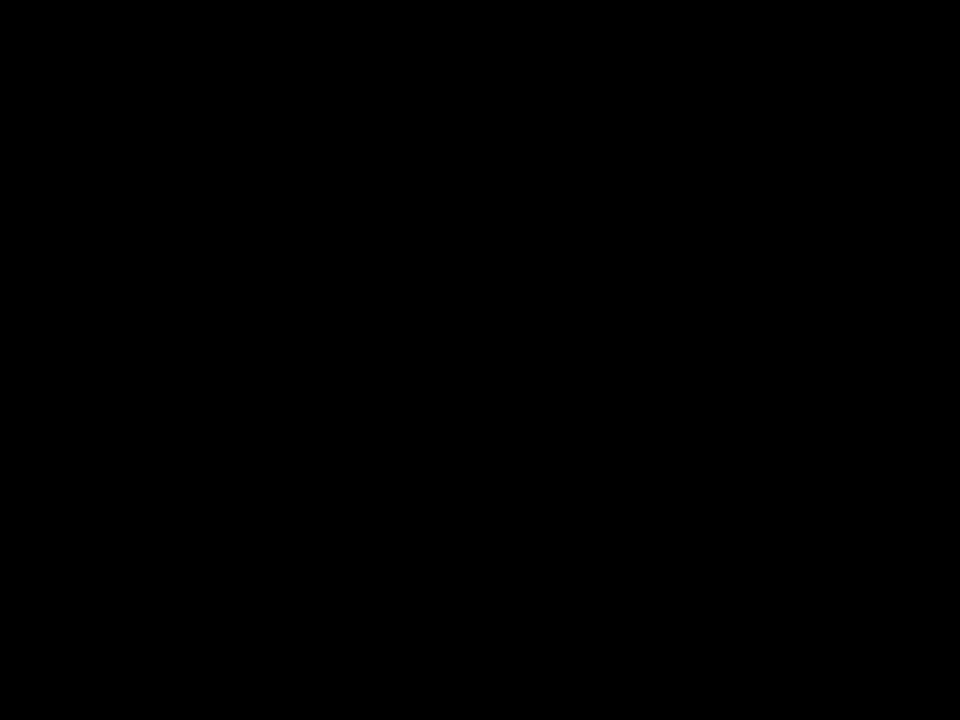